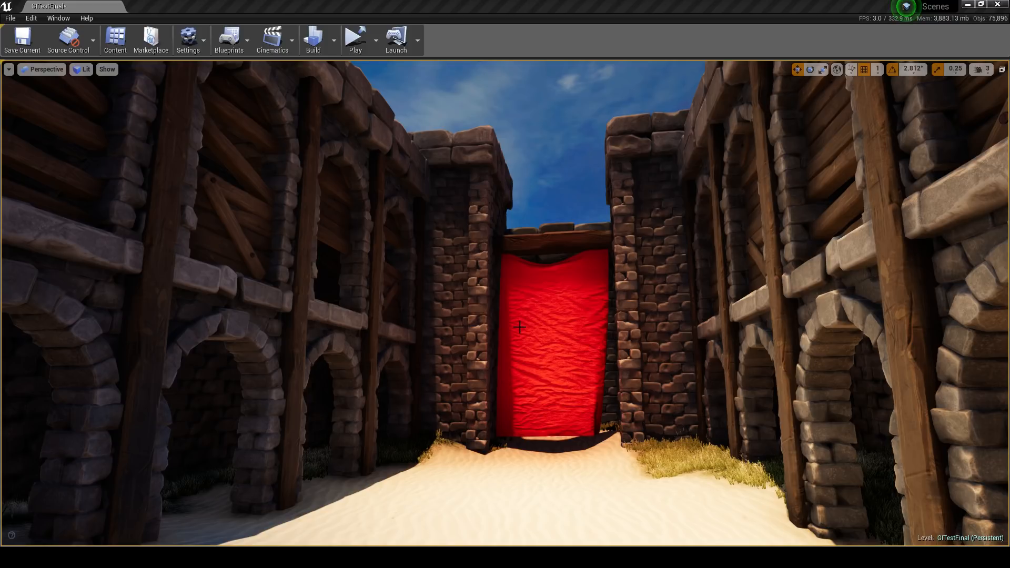
# Examine the lighting on the courtyard's stone arches, sand floor and red cloth from several viewing angles.
pyautogui.moveTo(546, 332); pyautogui.dragTo(546, 310, button='right')
pyautogui.press('a')
pyautogui.press('d')
pyautogui.press('w')
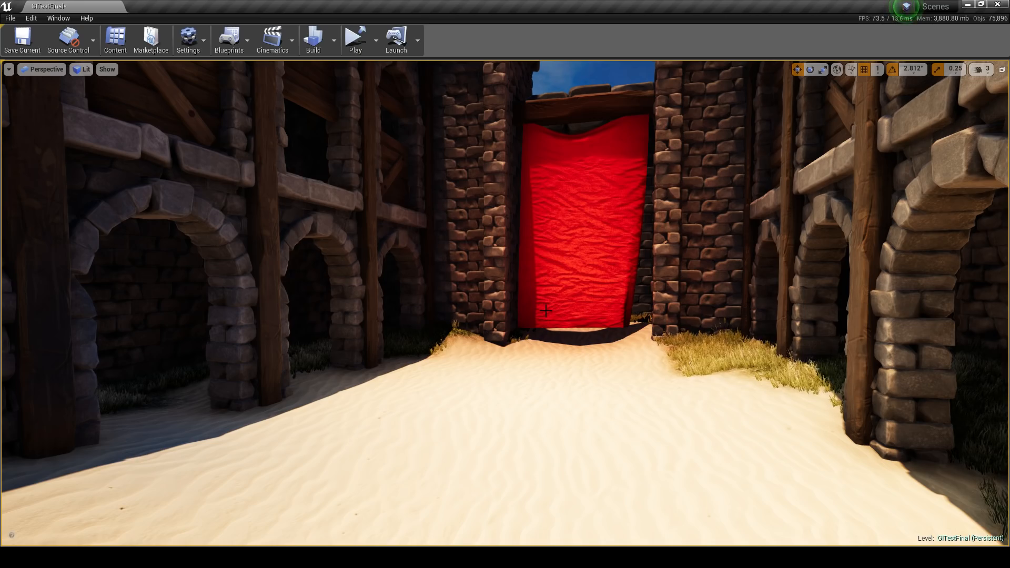
pyautogui.moveTo(545, 311); pyautogui.dragTo(848, 314, button='right')
pyautogui.press('w')
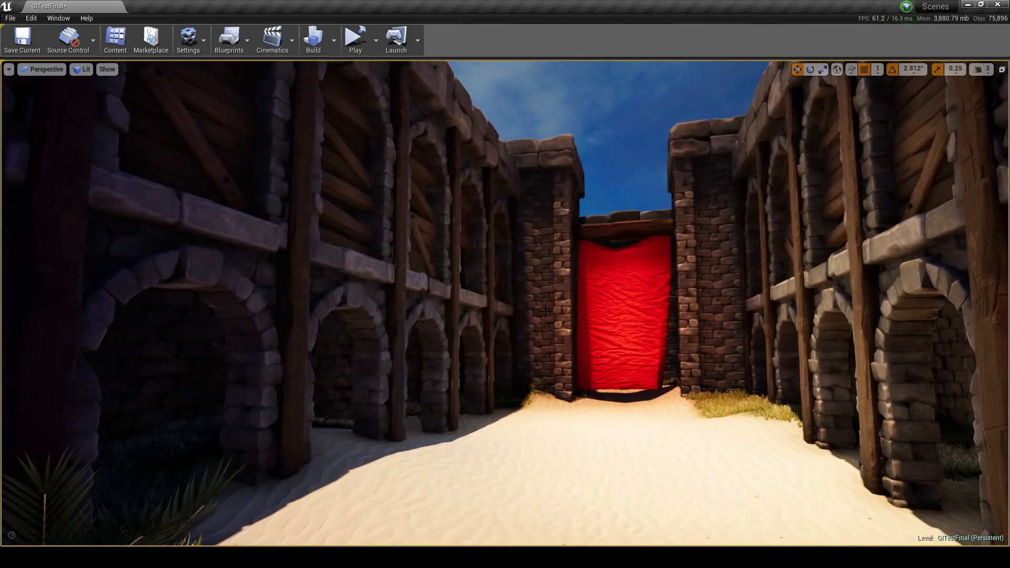
pyautogui.moveTo(545, 311); pyautogui.dragTo(576, 320, button='right')
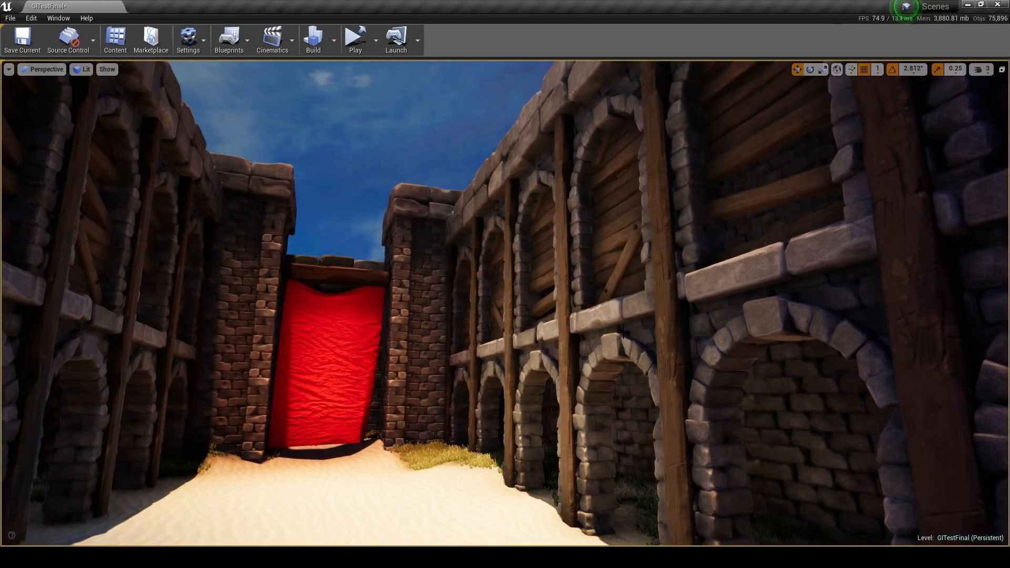
pyautogui.moveTo(678, 370); pyautogui.dragTo(634, 392, button='right')
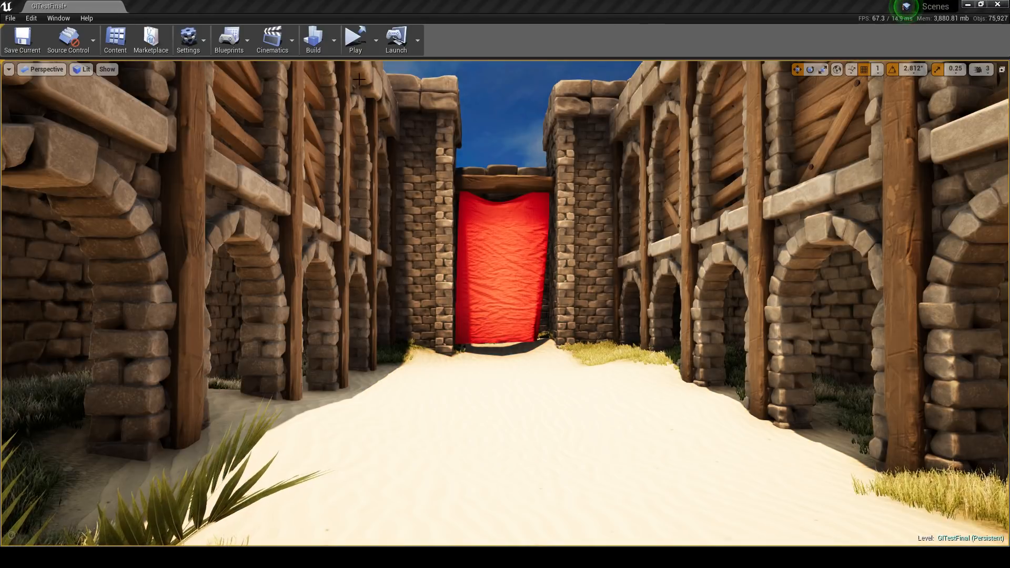
# Start playing the scene, saving the GITestFinal level on launch, and show the frame rate counter.
pyautogui.click(358, 44)
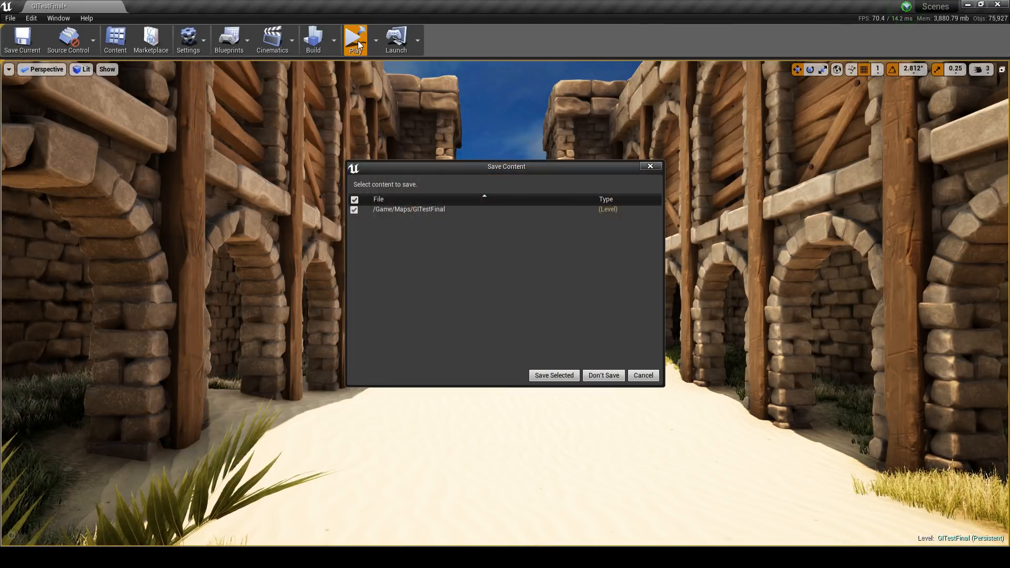
pyautogui.click(553, 376)
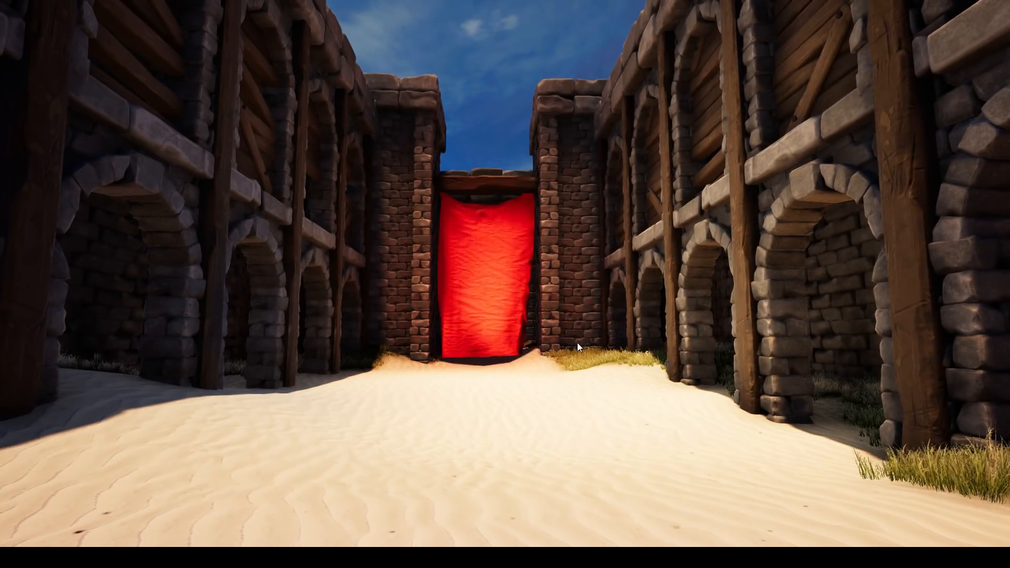
pyautogui.press('Return')
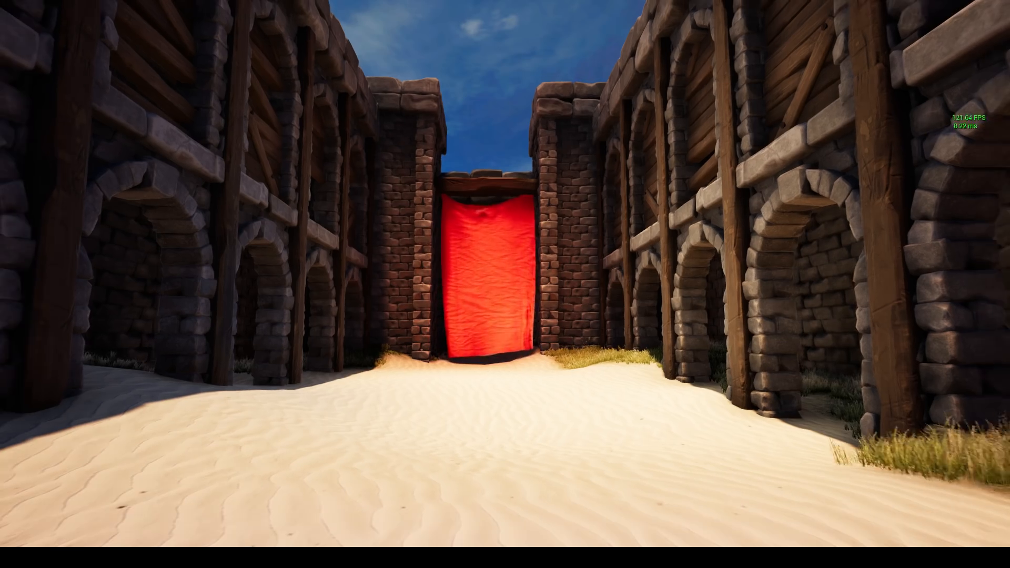
# Fly through the running scene to examine the bounced light near the red and blue cloths and the frame rate, and end the play session.
pyautogui.press('w')
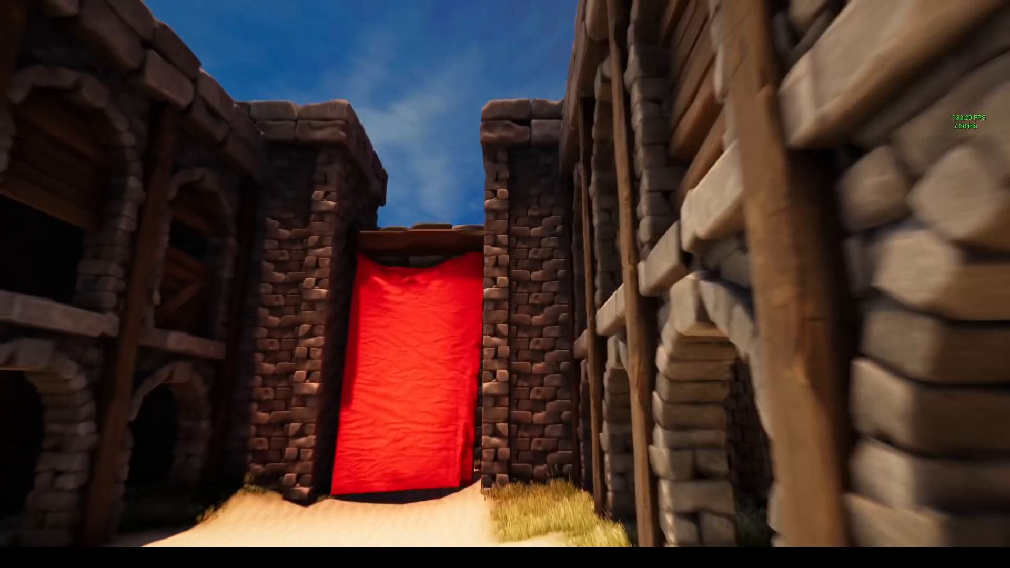
pyautogui.press('w')
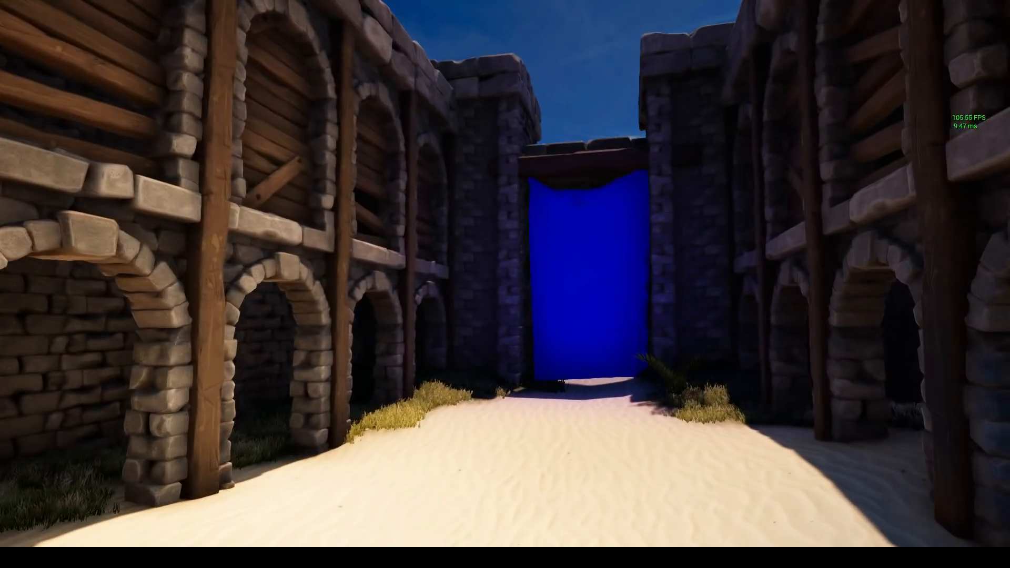
pyautogui.press('w')
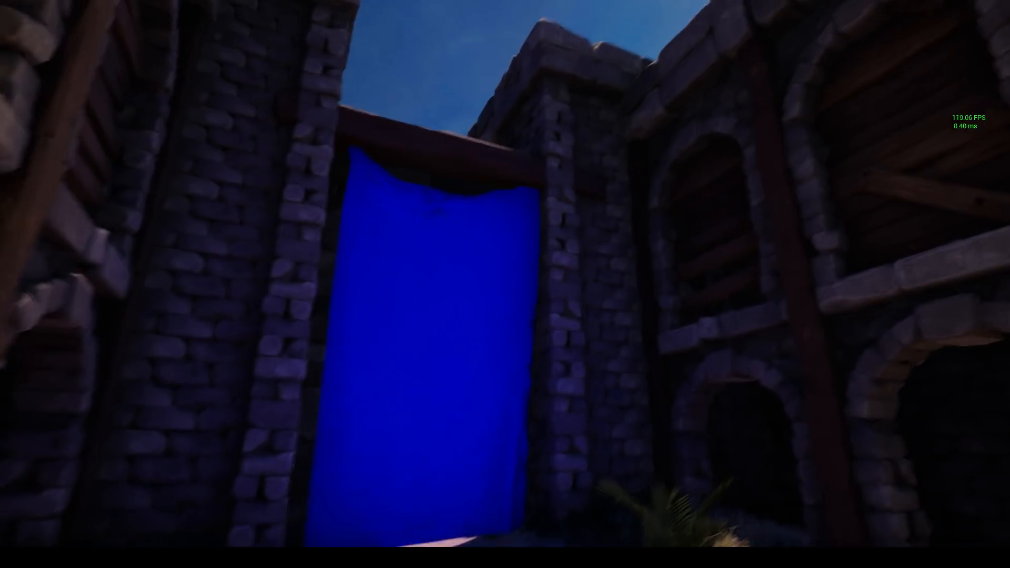
pyautogui.press('w')
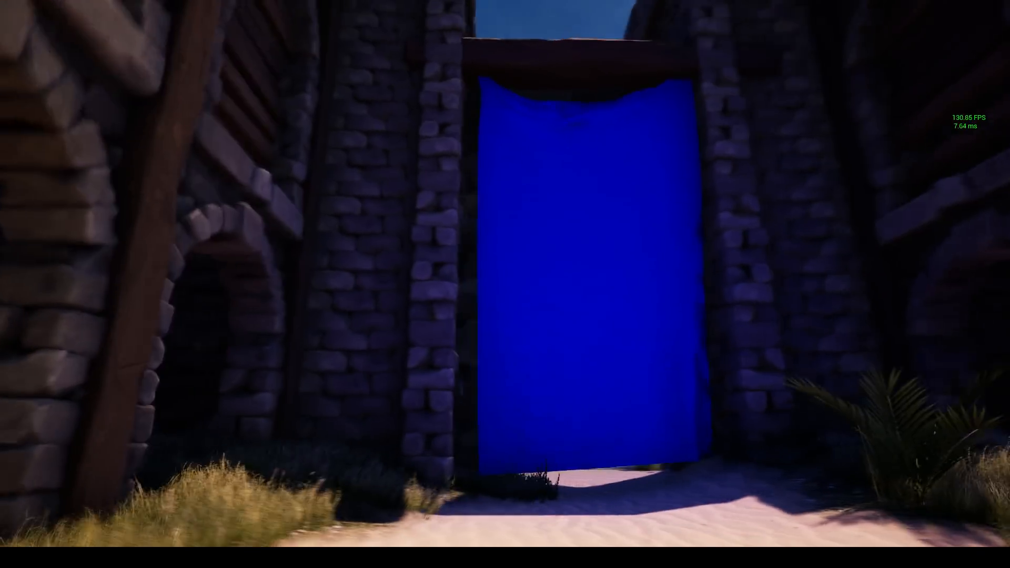
pyautogui.press('w')
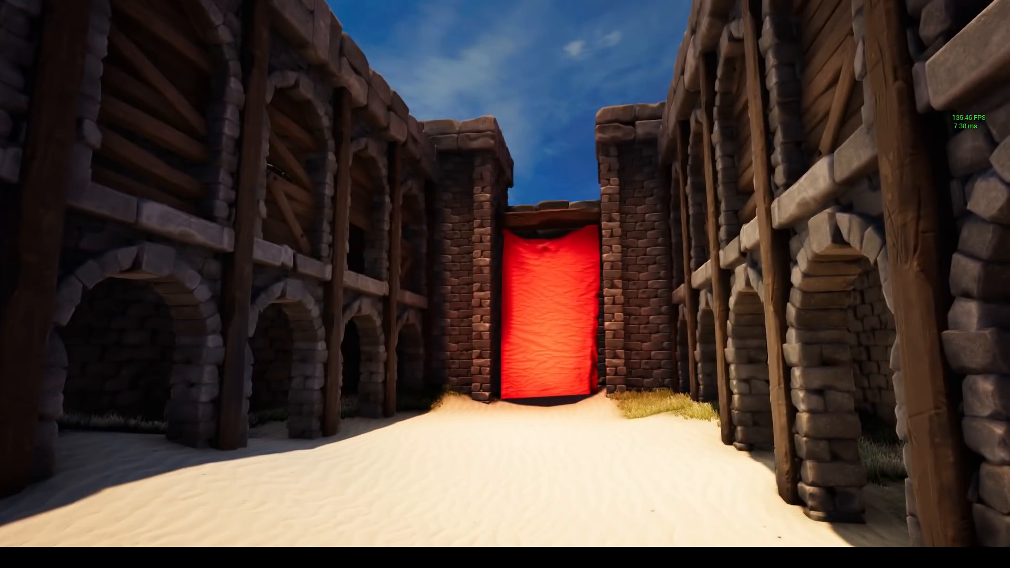
pyautogui.press('a')
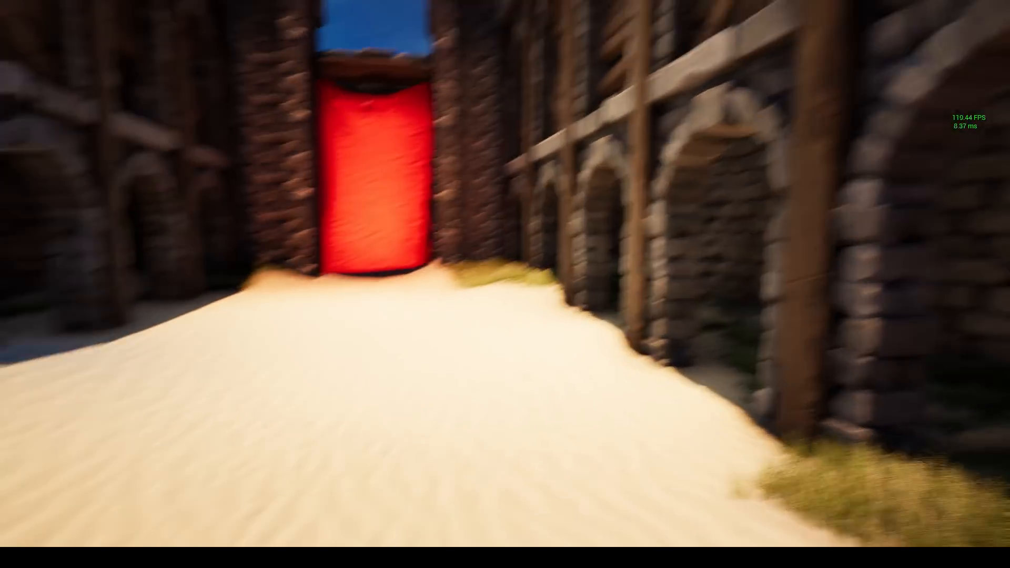
pyautogui.press('d')
pyautogui.press('e')
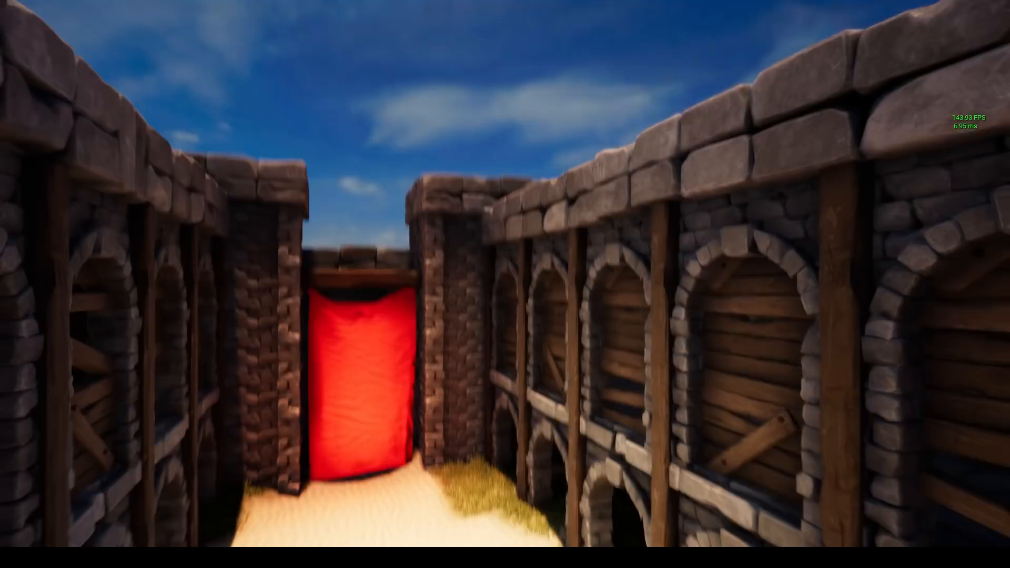
pyautogui.press('a')
pyautogui.press('d')
pyautogui.press('a')
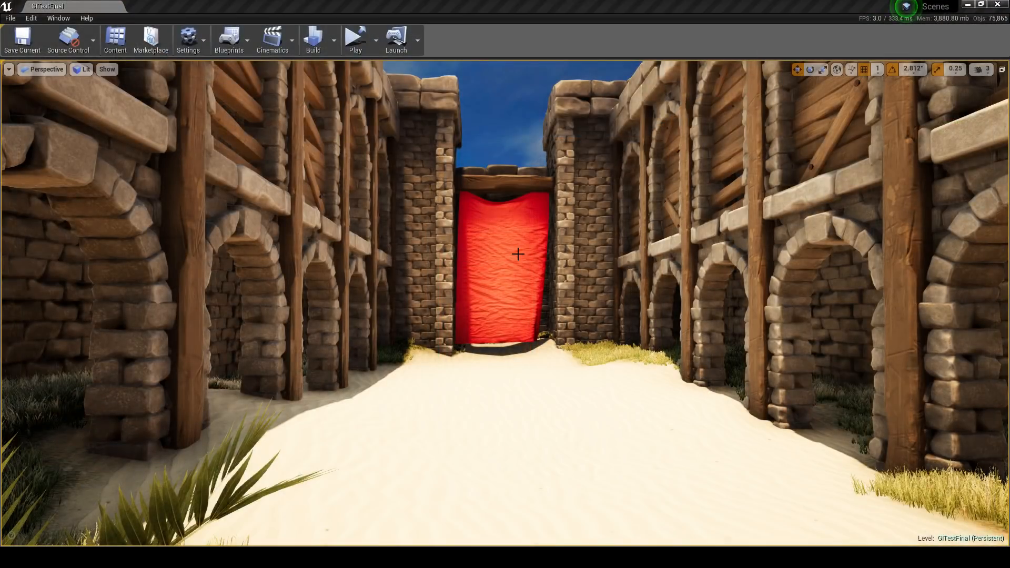
# Toggle game view in the editor and compare the lighting on the courtyard walls around the red and blue cloths.
pyautogui.moveTo(517, 252); pyautogui.dragTo(625, 170, button='right')
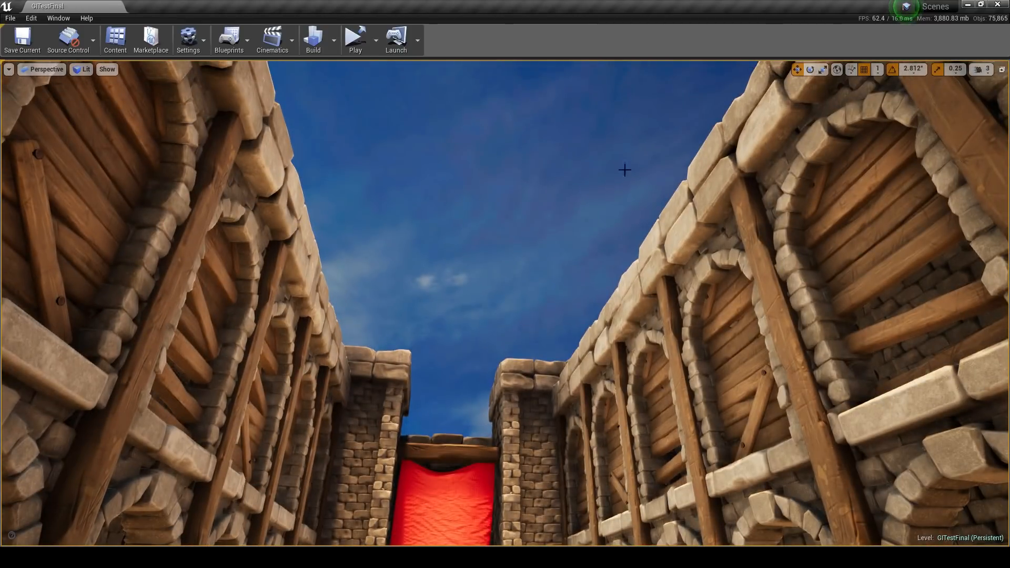
pyautogui.moveTo(516, 186); pyautogui.dragTo(457, 122, button='right')
pyautogui.press('g')
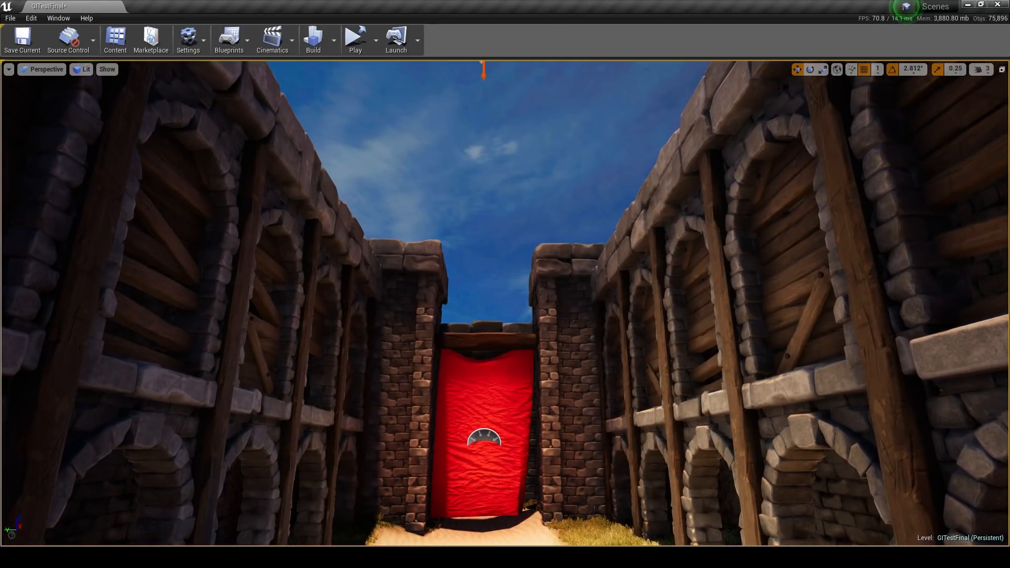
pyautogui.moveTo(579, 297); pyautogui.dragTo(395, 324, button='right')
pyautogui.moveTo(566, 315); pyautogui.dragTo(716, 287, button='right')
pyautogui.moveTo(643, 339); pyautogui.dragTo(658, 348, button='right')
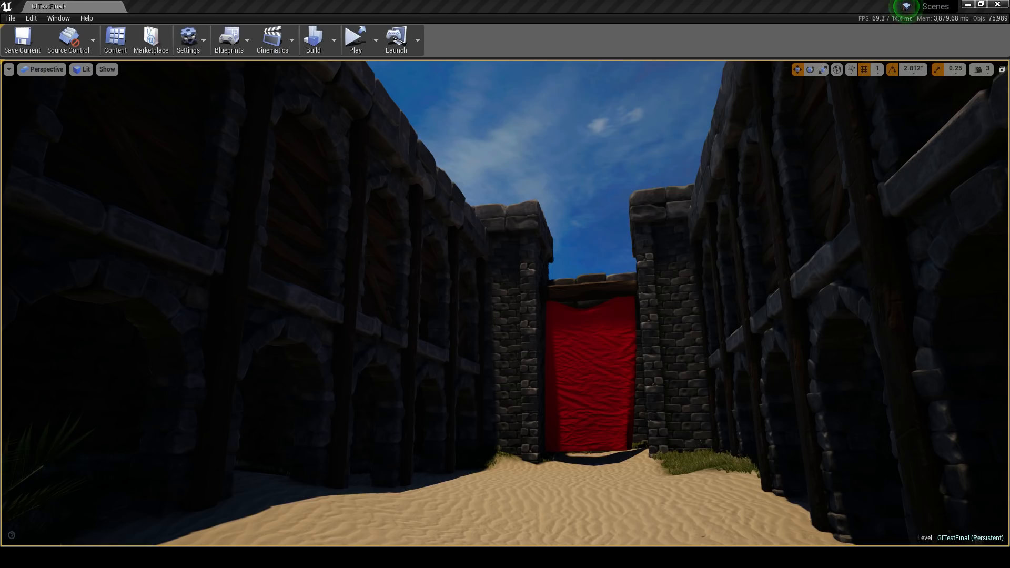
pyautogui.scroll(10, 520, 338)
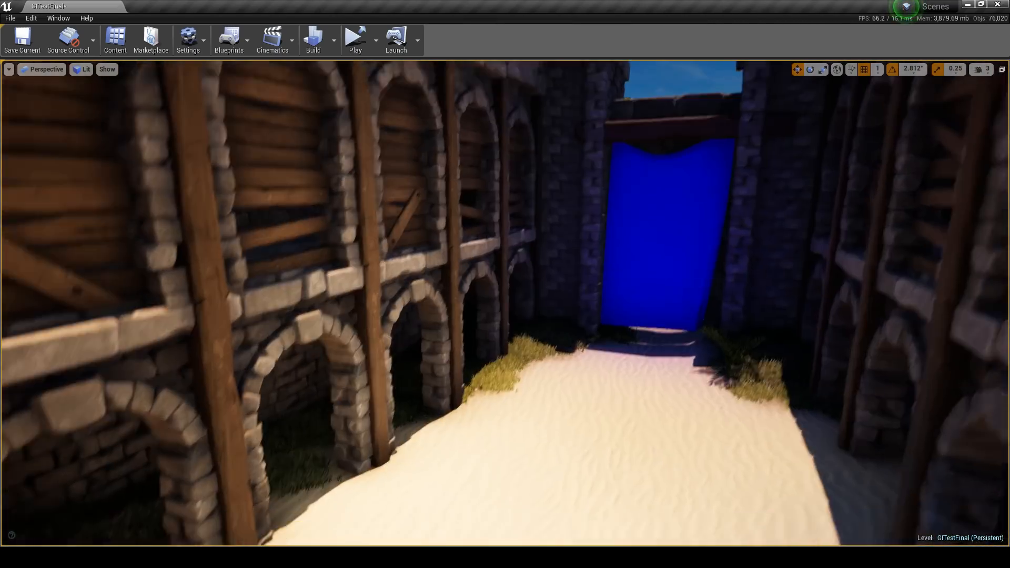
pyautogui.scroll(8, 505, 303)
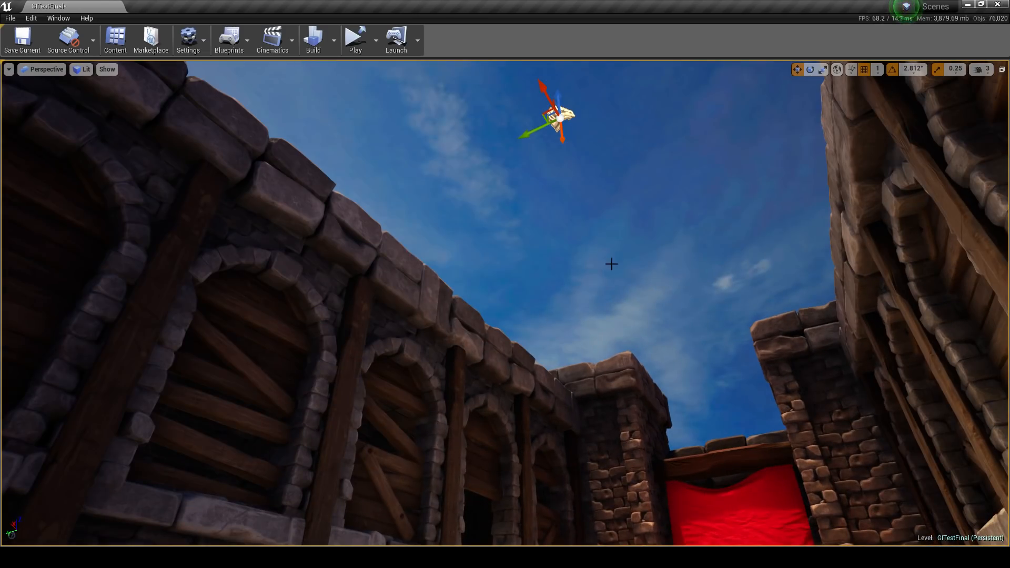
# Examine the selected spot light actor above the courtyard and the lighting on the surrounding walls and red cloth.
pyautogui.moveTo(612, 264); pyautogui.dragTo(663, 300, button='right')
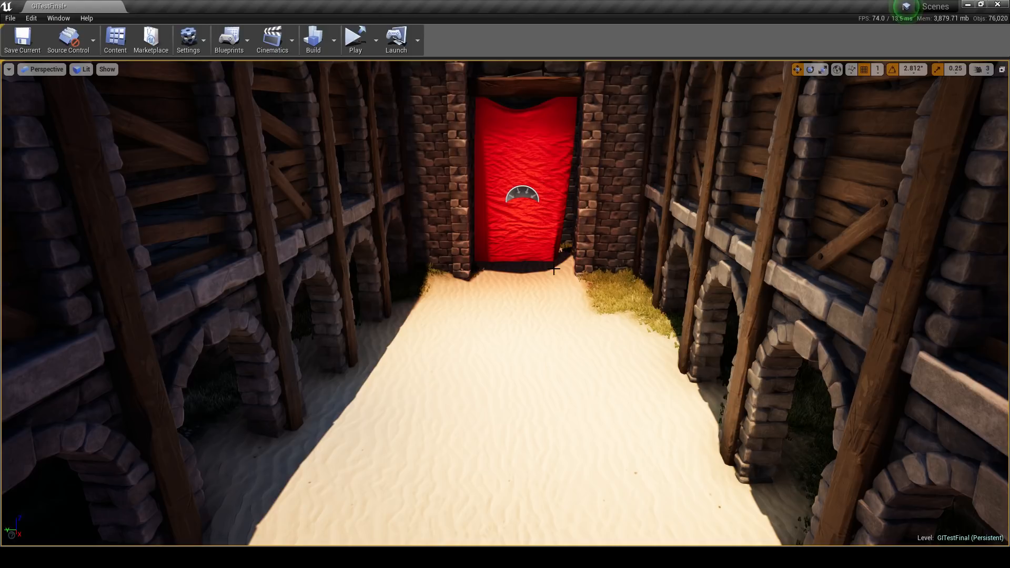
pyautogui.moveTo(505, 303); pyautogui.dragTo(485, 294, button='right')
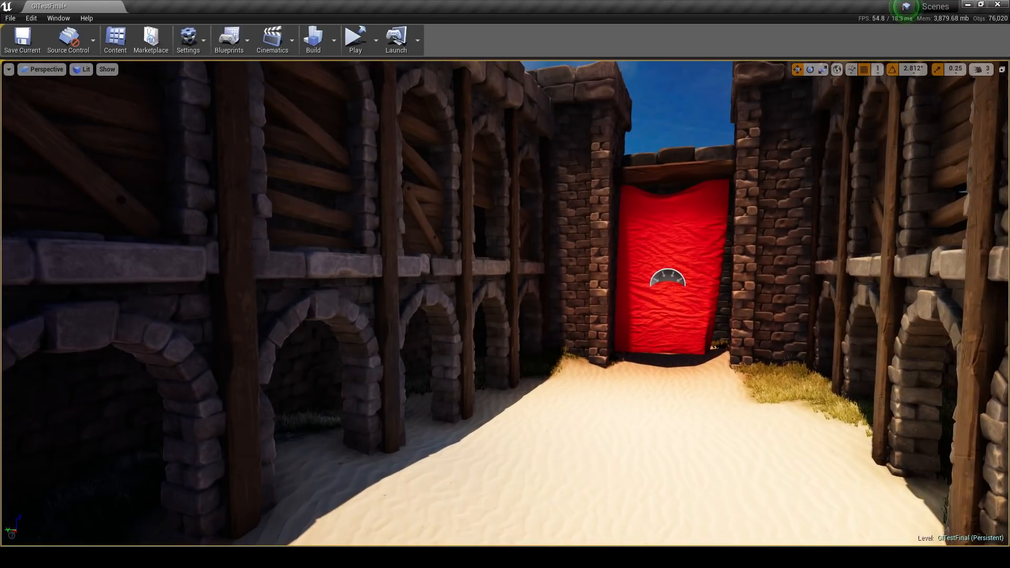
pyautogui.hotkey('alt', 'Tab')
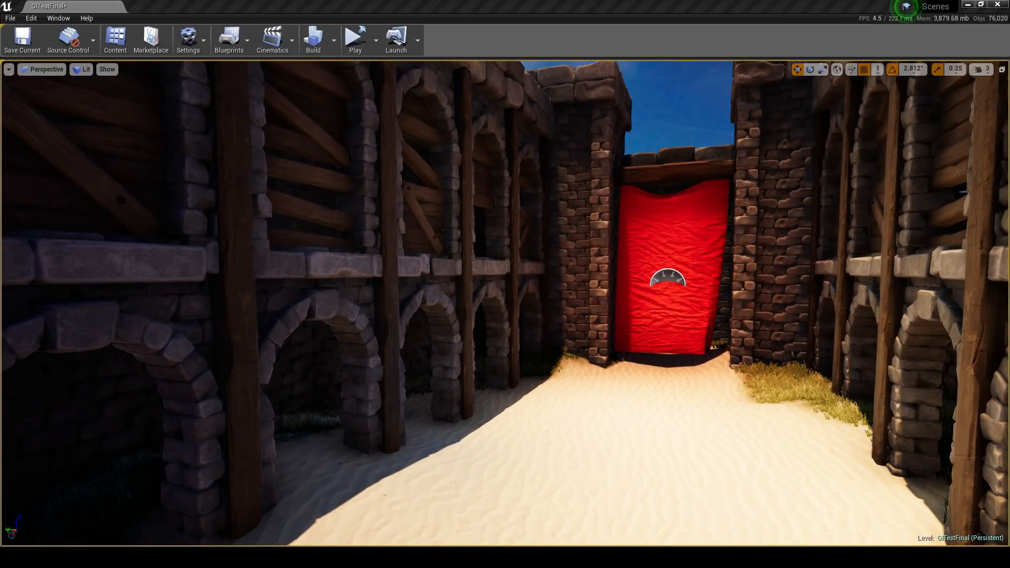
pyautogui.moveTo(778, 281); pyautogui.dragTo(785, 237, button='right')
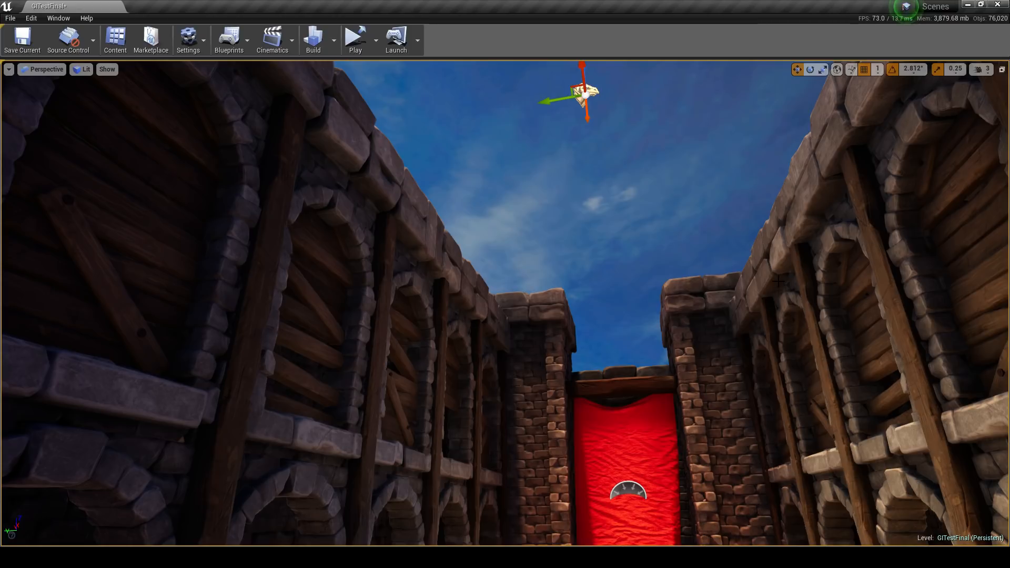
pyautogui.moveTo(722, 302); pyautogui.dragTo(742, 299, button='right')
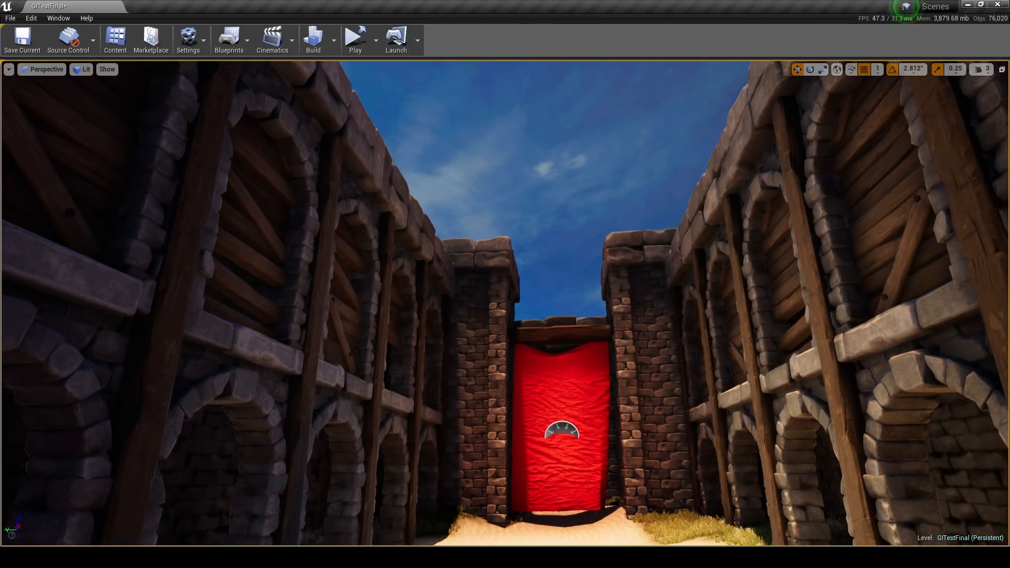
pyautogui.moveTo(785, 308); pyautogui.dragTo(789, 279, button='right')
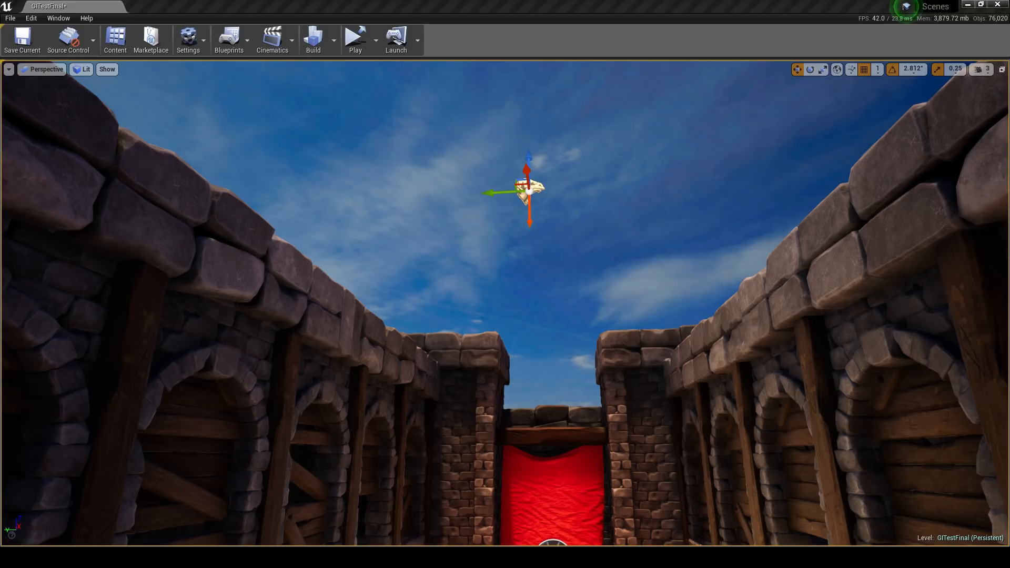
pyautogui.moveTo(822, 261); pyautogui.dragTo(822, 256, button='right')
pyautogui.press('q')
pyautogui.press('a')
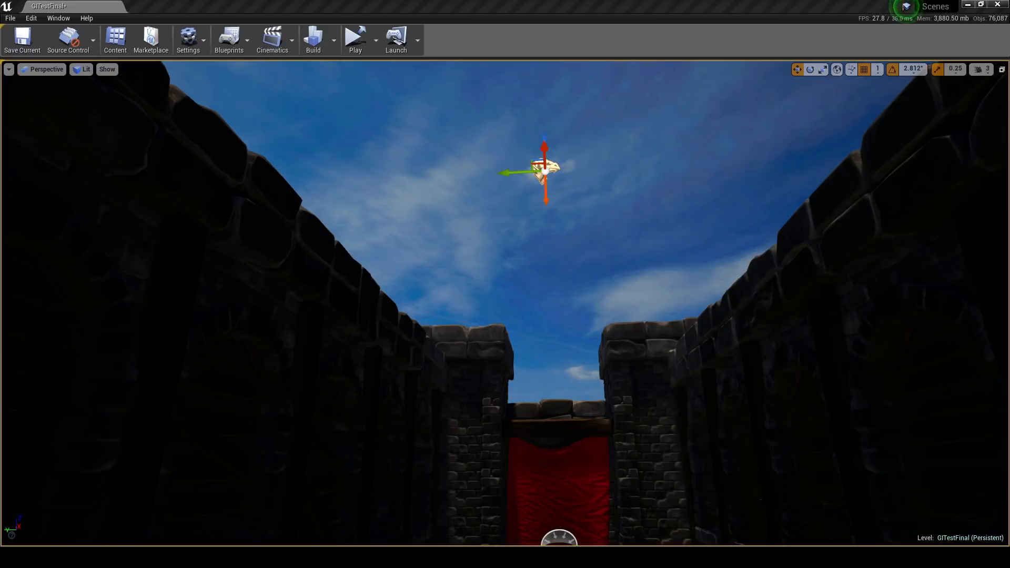
# Bring up the SpotLightPostProcess Blueprint at full size, examine the overall node layout of its Trace Function, and restore the window.
pyautogui.moveTo(1009, 170); pyautogui.dragTo(480, 267)
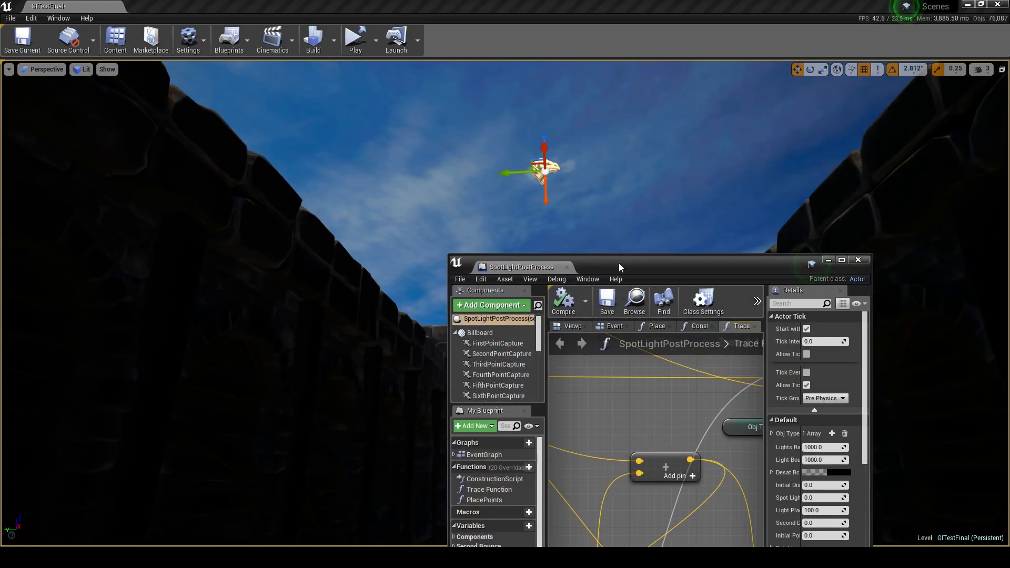
pyautogui.moveTo(610, 216)
pyautogui.mouseDown(button='right')
pyautogui.moveTo(614, 295)
pyautogui.moveTo(600, 287)
pyautogui.moveTo(611, 218)
pyautogui.mouseUp(button='right')
pyautogui.press('s')
pyautogui.press('w')
pyautogui.click(629, 257)
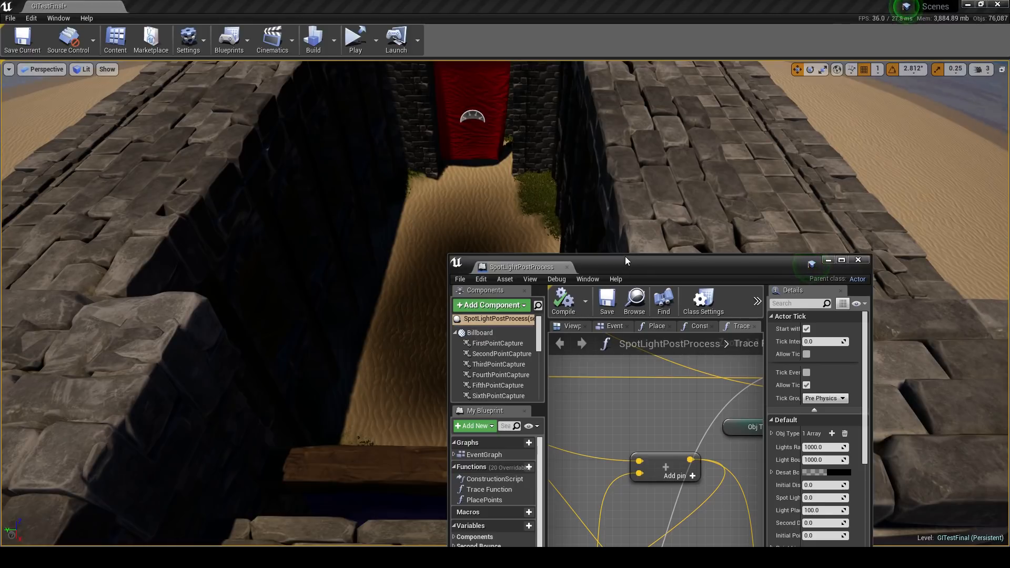
pyautogui.doubleClick(620, 259)
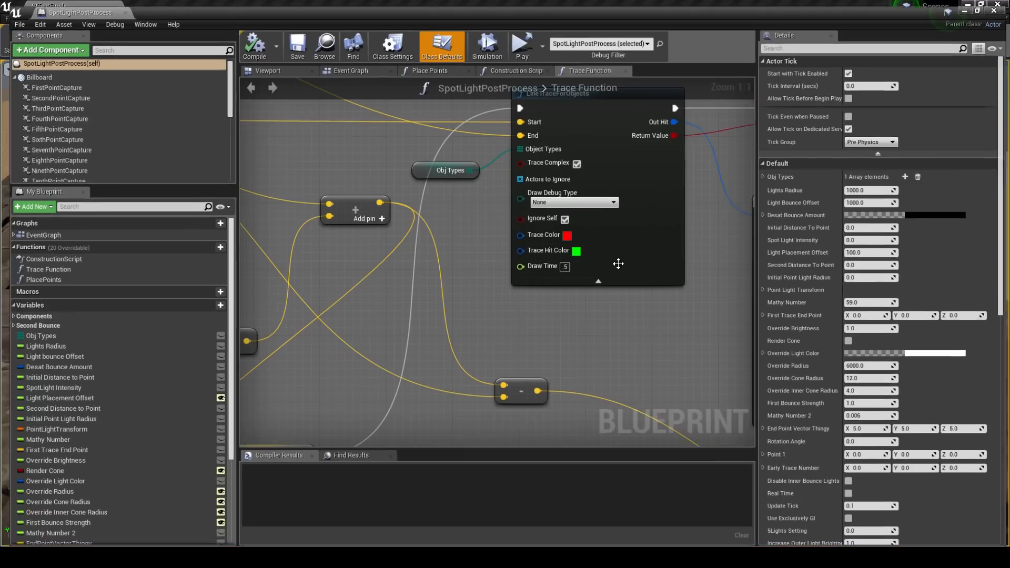
pyautogui.scroll(-12, 500, 291)
pyautogui.moveTo(500, 291); pyautogui.dragTo(621, 445, button='right')
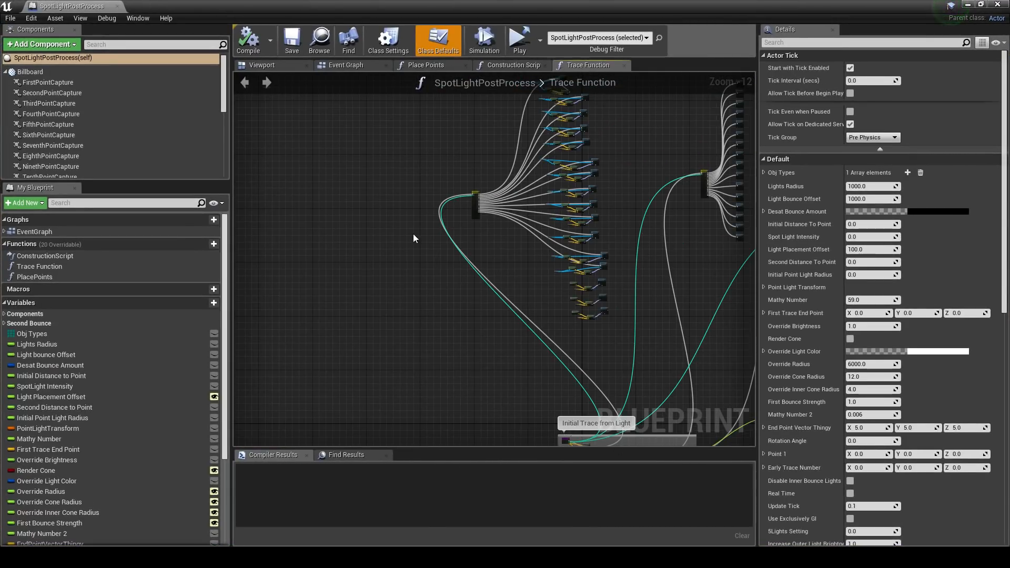
pyautogui.doubleClick(172, 3)
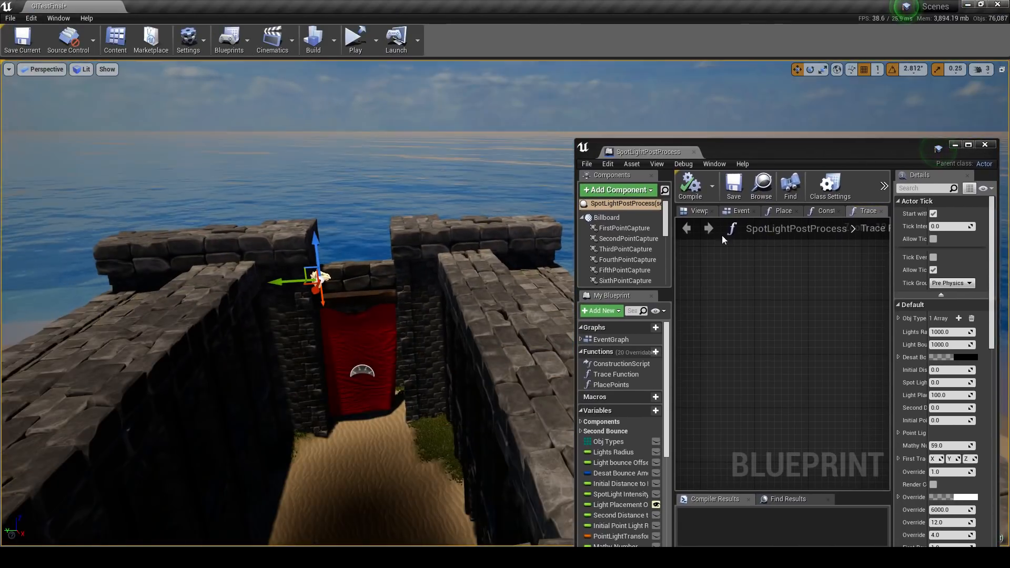
# Move the SpotLightPostProcess window clear of the viewport and examine the spot light and its bounced lighting from above the courtyard.
pyautogui.moveTo(816, 149); pyautogui.dragTo(682, 148)
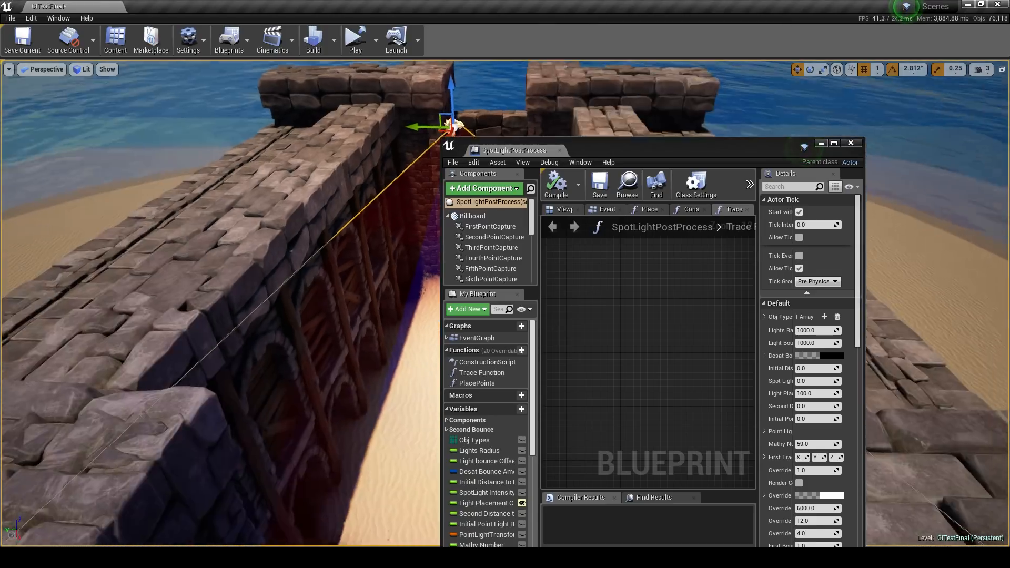
pyautogui.moveTo(611, 115); pyautogui.dragTo(505, 123, button='right')
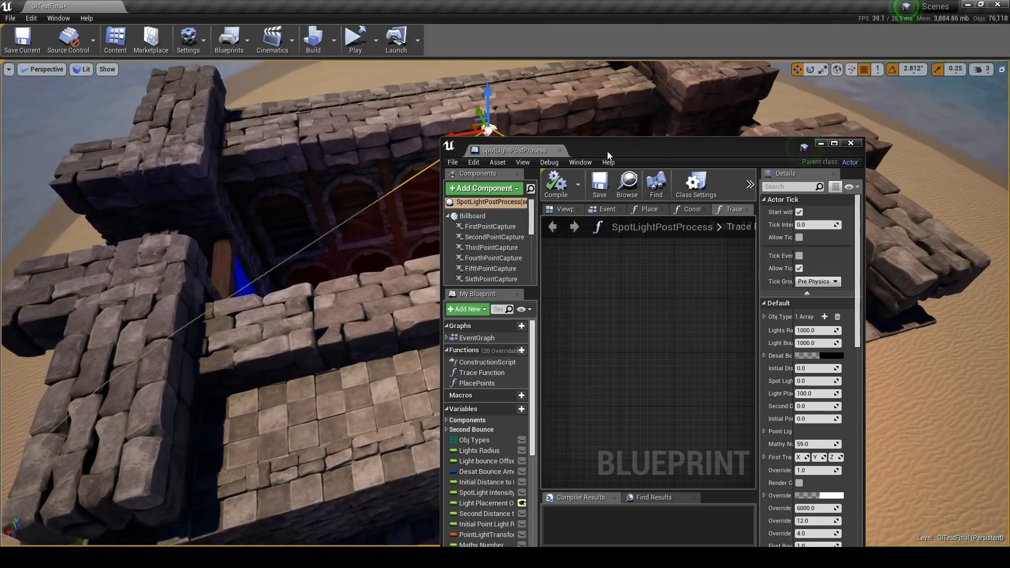
pyautogui.moveTo(464, 141); pyautogui.dragTo(1009, 221)
pyautogui.moveTo(632, 221); pyautogui.dragTo(421, 237, button='right')
pyautogui.moveTo(576, 183); pyautogui.dragTo(581, 254, button='right')
pyautogui.moveTo(505, 303); pyautogui.dragTo(550, 85, button='right')
pyautogui.moveTo(553, 279); pyautogui.dragTo(527, 447, button='right')
pyautogui.moveTo(505, 303); pyautogui.dragTo(498, 363, button='right')
pyautogui.moveTo(506, 304); pyautogui.dragTo(179, 332, button='right')
pyautogui.moveTo(596, 262); pyautogui.dragTo(624, 262, button='right')
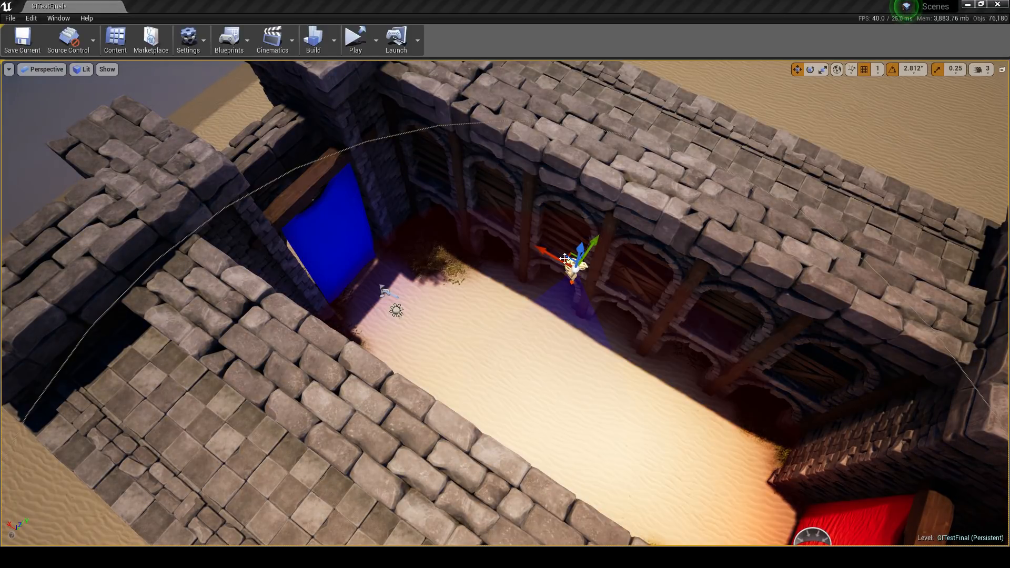
# Examine the selected light's bounced lighting from above the courtyard and from inside it, looking toward the red cloth.
pyautogui.keyDown('alt'); pyautogui.moveTo(565, 258); pyautogui.dragTo(547, 248); pyautogui.keyUp('alt')
pyautogui.moveTo(548, 247); pyautogui.dragTo(279, 263, button='right')
pyautogui.moveTo(572, 266); pyautogui.dragTo(653, 279, button='right')
pyautogui.press('w')
pyautogui.press('s')
pyautogui.press('w')
pyautogui.moveTo(506, 284); pyautogui.dragTo(763, 195, button='right')
pyautogui.press('w')
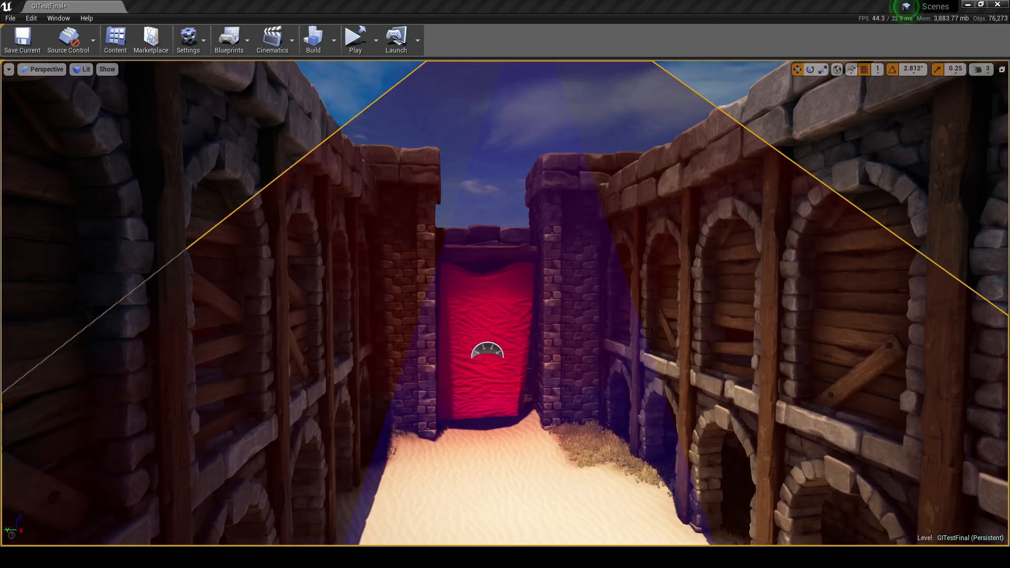
pyautogui.moveTo(687, 266); pyautogui.dragTo(700, 292, button='middle')
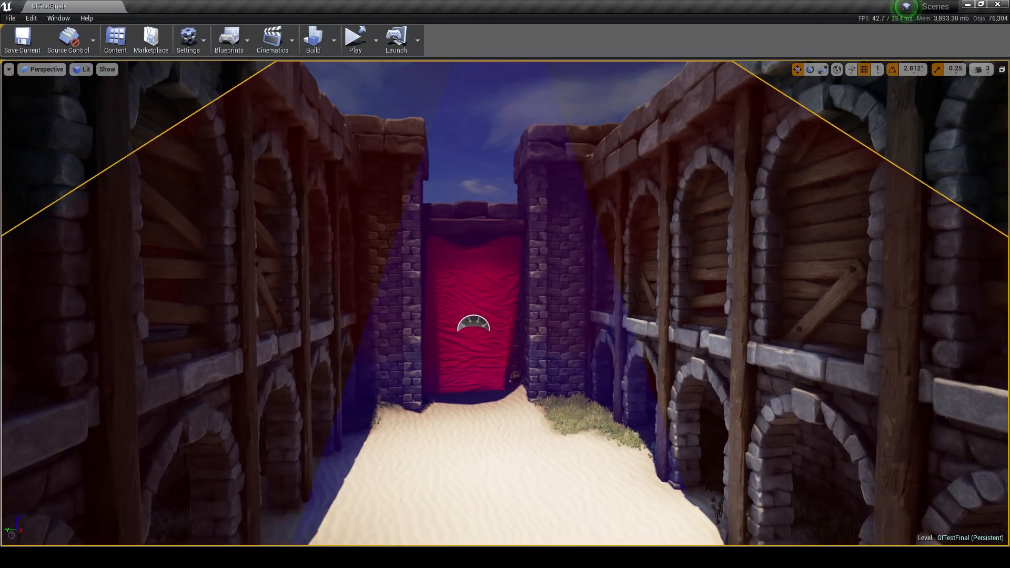
# Delete the selected blue-tinted object in the courtyard and check the lighting on the walls around the red cloth.
pyautogui.press('Delete')
pyautogui.moveTo(506, 303); pyautogui.dragTo(542, 268, button='right')
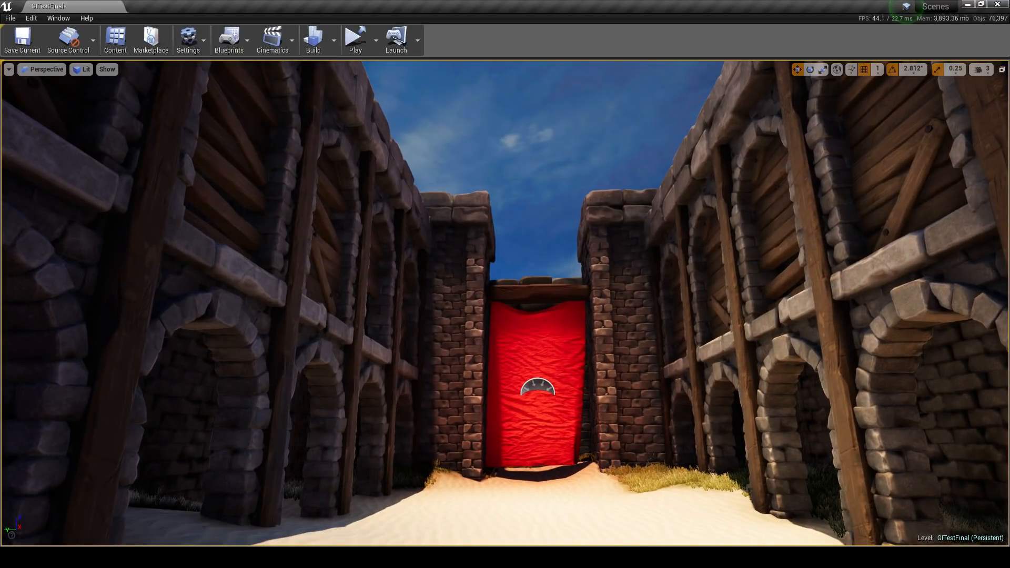
pyautogui.moveTo(635, 280); pyautogui.dragTo(649, 270, button='right')
pyautogui.press('g')
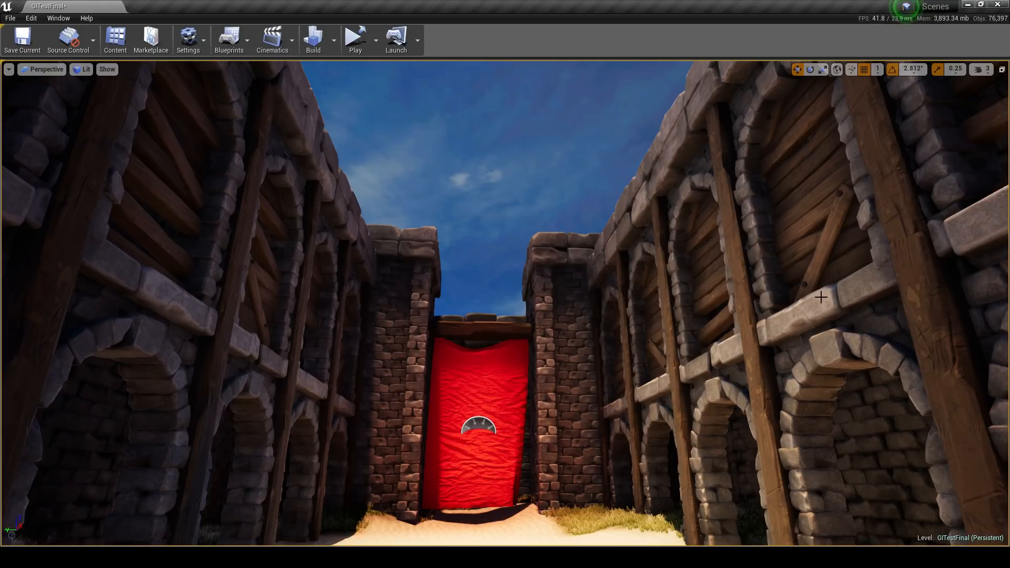
# Bring up the SpotLightPostProcess Blueprint at full size and examine the branching node groups of its Trace Function.
pyautogui.moveTo(1009, 119); pyautogui.dragTo(649, 119)
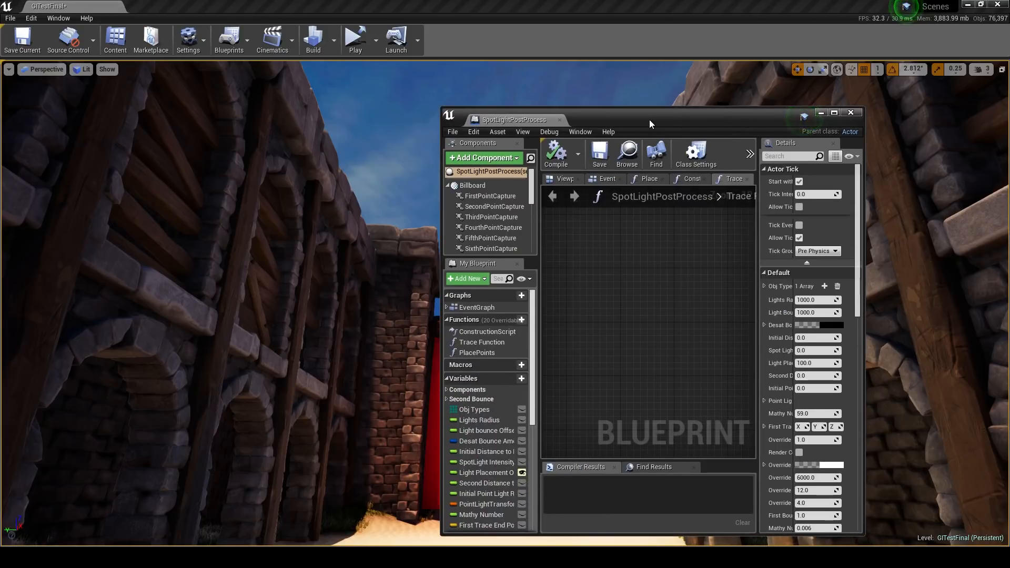
pyautogui.doubleClick(649, 119)
pyautogui.moveTo(352, 119); pyautogui.dragTo(292, 156, button='right')
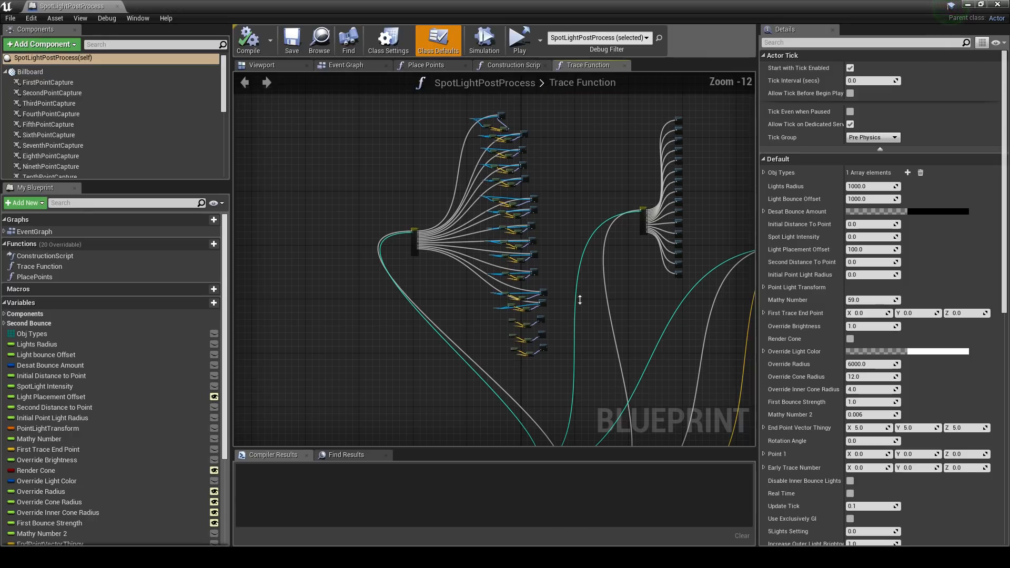
pyautogui.moveTo(581, 295); pyautogui.dragTo(490, 76, button='right')
pyautogui.moveTo(384, 109)
pyautogui.mouseDown(button='right')
pyautogui.moveTo(182, 240)
pyautogui.moveTo(386, 292)
pyautogui.mouseUp(button='right')
pyautogui.moveTo(450, 255)
pyautogui.mouseDown(button='right')
pyautogui.moveTo(478, 328)
pyautogui.moveTo(439, 260)
pyautogui.moveTo(459, 341)
pyautogui.mouseUp(button='right')
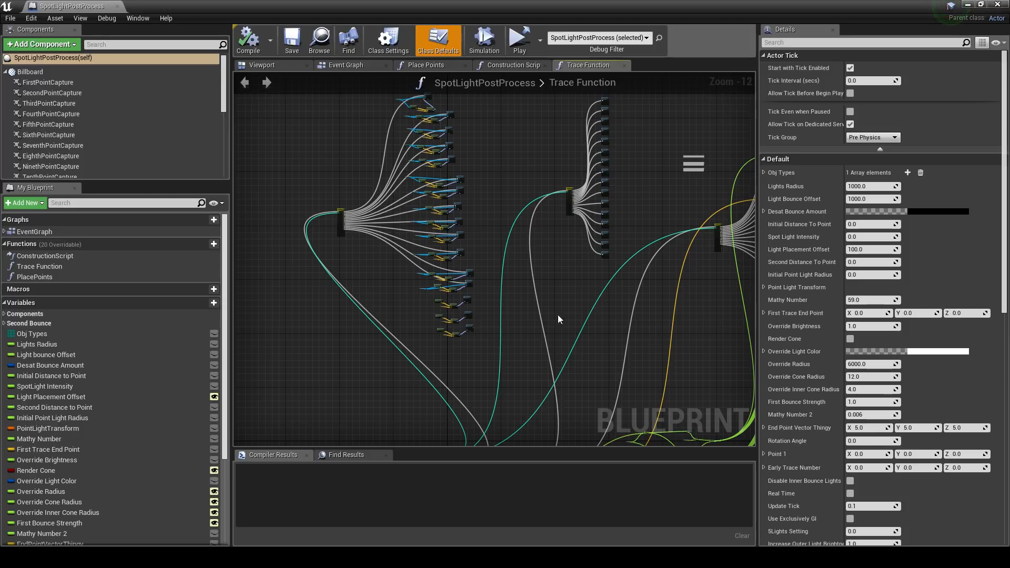
# Set the Draw Debug Type of the initial LineTraceForObjects node to For One Frame and compile the Blueprint.
pyautogui.scroll(8, 558, 315)
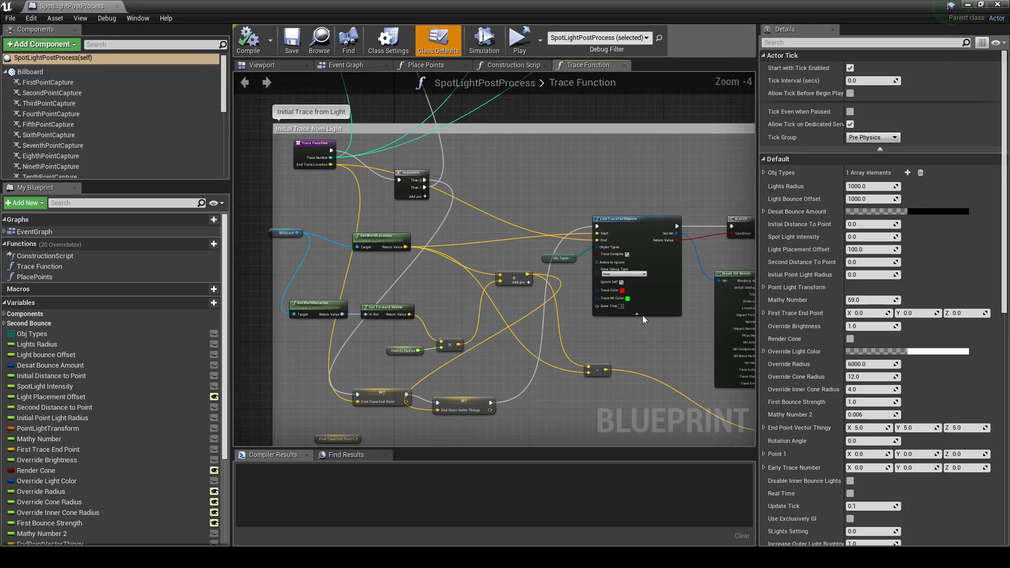
pyautogui.click(631, 275)
pyautogui.click(641, 285)
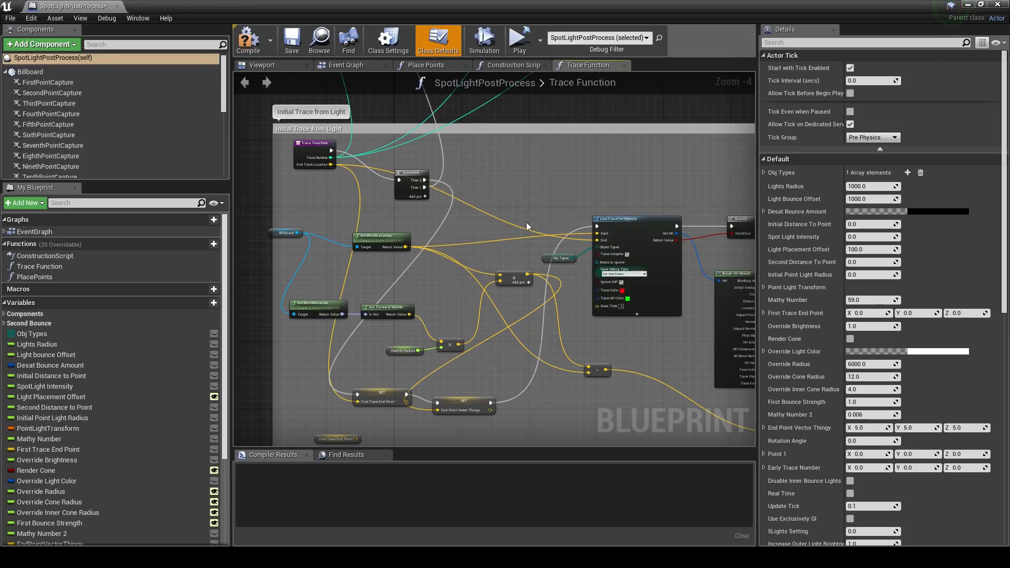
pyautogui.click(247, 42)
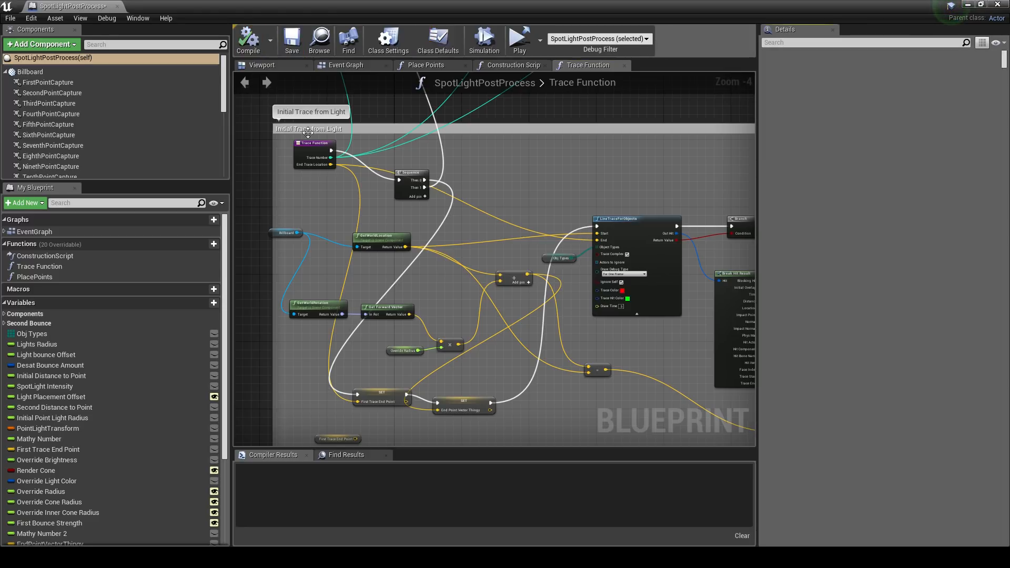
# Move the SpotLightPostProcess window clear of the viewport and examine the spot light's effect on the castle walls.
pyautogui.moveTo(203, 6); pyautogui.dragTo(727, 91)
pyautogui.moveTo(463, 211); pyautogui.dragTo(521, 153, button='right')
pyautogui.moveTo(517, 201)
pyautogui.mouseDown(button='right')
pyautogui.moveTo(505, 273)
pyautogui.moveTo(526, 305)
pyautogui.moveTo(519, 190)
pyautogui.moveTo(517, 201)
pyautogui.mouseUp(button='right')
pyautogui.moveTo(772, 99); pyautogui.dragTo(1009, 106)
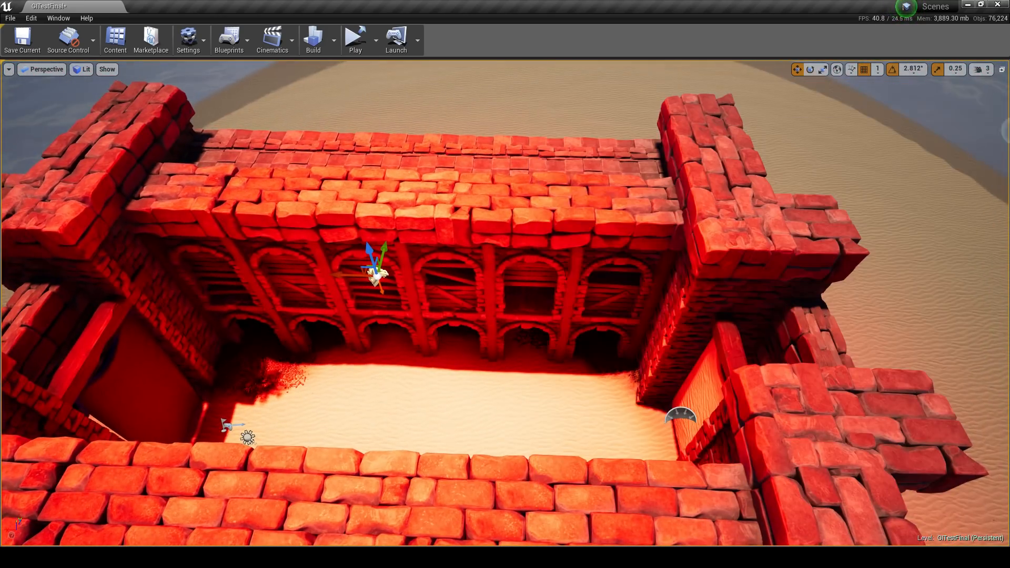
pyautogui.moveTo(684, 263); pyautogui.dragTo(653, 295, button='right')
# Move the selected spot light above the courtyard and view it from several sides.
pyautogui.moveTo(406, 228); pyautogui.dragTo(399, 228)
pyautogui.moveTo(548, 324)
pyautogui.mouseDown(button='right')
pyautogui.moveTo(421, 331)
pyautogui.moveTo(379, 321)
pyautogui.mouseUp(button='right')
pyautogui.moveTo(564, 311); pyautogui.dragTo(389, 307, button='right')
pyautogui.moveTo(484, 134)
pyautogui.mouseDown()
pyautogui.moveTo(518, 135)
pyautogui.moveTo(440, 122)
pyautogui.moveTo(466, 127)
pyautogui.mouseUp()
pyautogui.moveTo(500, 242); pyautogui.dragTo(382, 256, button='right')
# Rotate the spot light above the courtyard in several directions and undo the last rotation.
pyautogui.press('e')
pyautogui.moveTo(507, 284); pyautogui.dragTo(604, 298)
pyautogui.moveTo(526, 246); pyautogui.dragTo(529, 253)
pyautogui.moveTo(470, 216)
pyautogui.mouseDown()
pyautogui.moveTo(478, 210)
pyautogui.moveTo(453, 227)
pyautogui.moveTo(497, 199)
pyautogui.moveTo(472, 214)
pyautogui.mouseUp()
pyautogui.hotkey('ctrl', 'z')
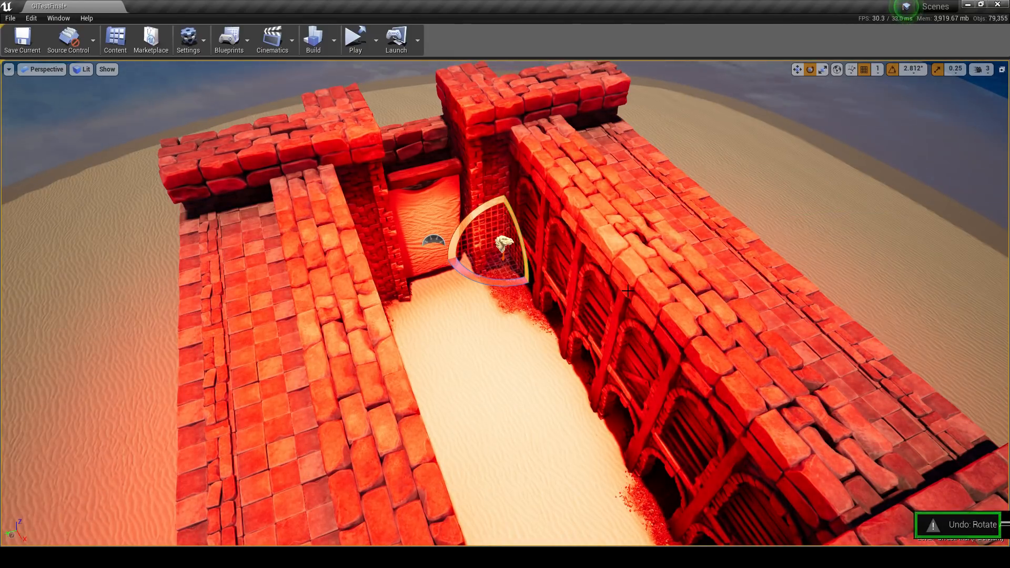
# Switch the spot light back to the move gizmo and inspect the courtyard lighting toward the red cloth.
pyautogui.press('w')
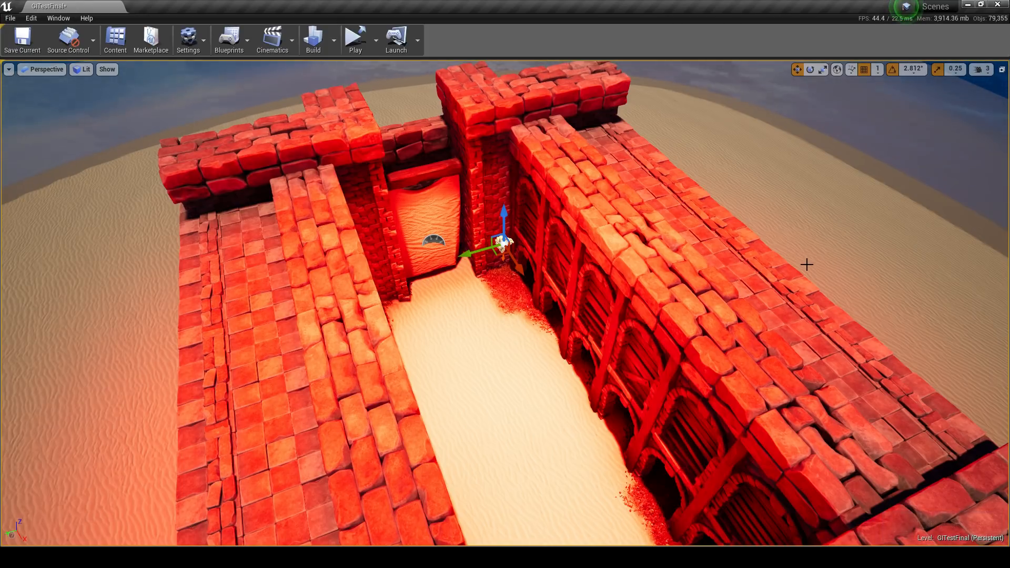
pyautogui.moveTo(808, 264); pyautogui.dragTo(799, 280, button='right')
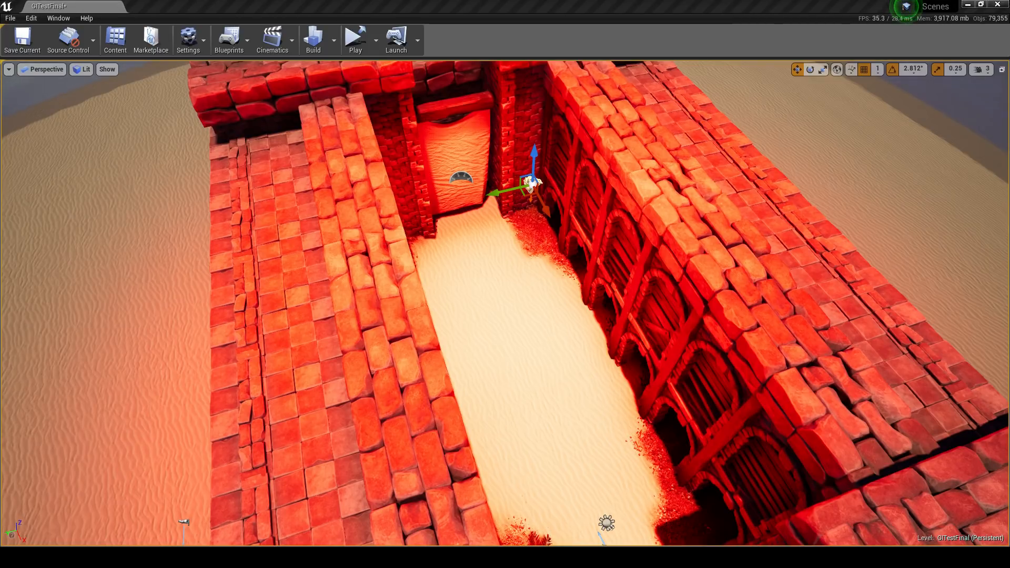
pyautogui.press('w')
pyautogui.moveTo(549, 257); pyautogui.dragTo(530, 269, button='right')
pyautogui.press('s')
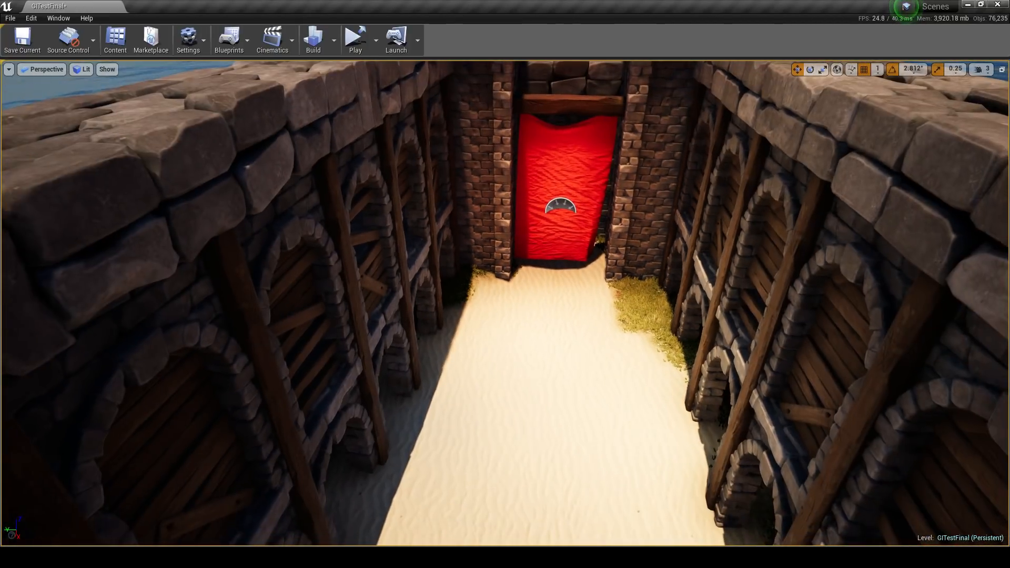
pyautogui.press('s')
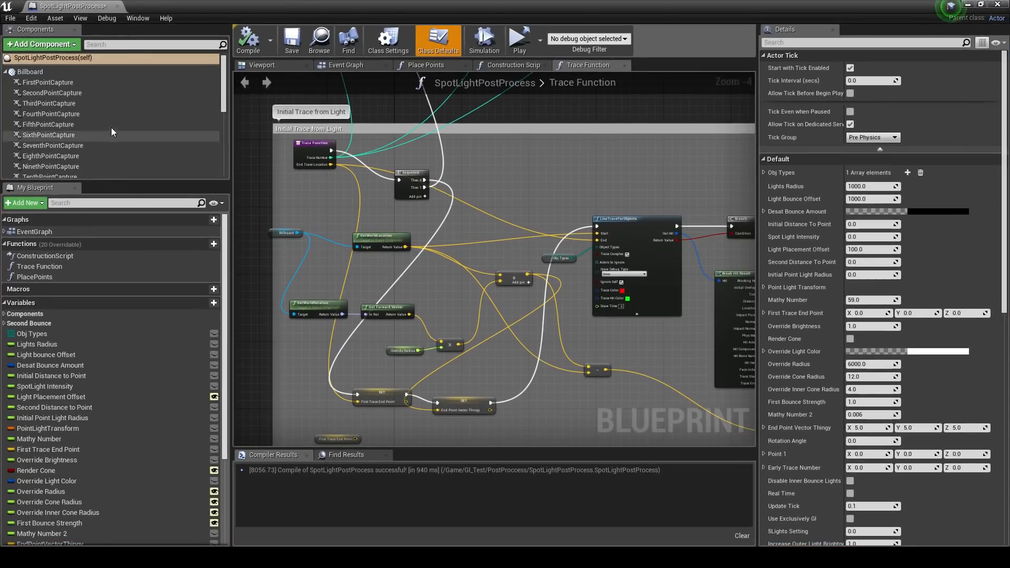
# Select the components FirstPointCapture through ThirteenthPointCapture in the Blueprint and review their shared Projection and Scene Capture settings.
pyautogui.click(111, 127)
pyautogui.scroll(-5, 103, 119)
pyautogui.click(90, 125)
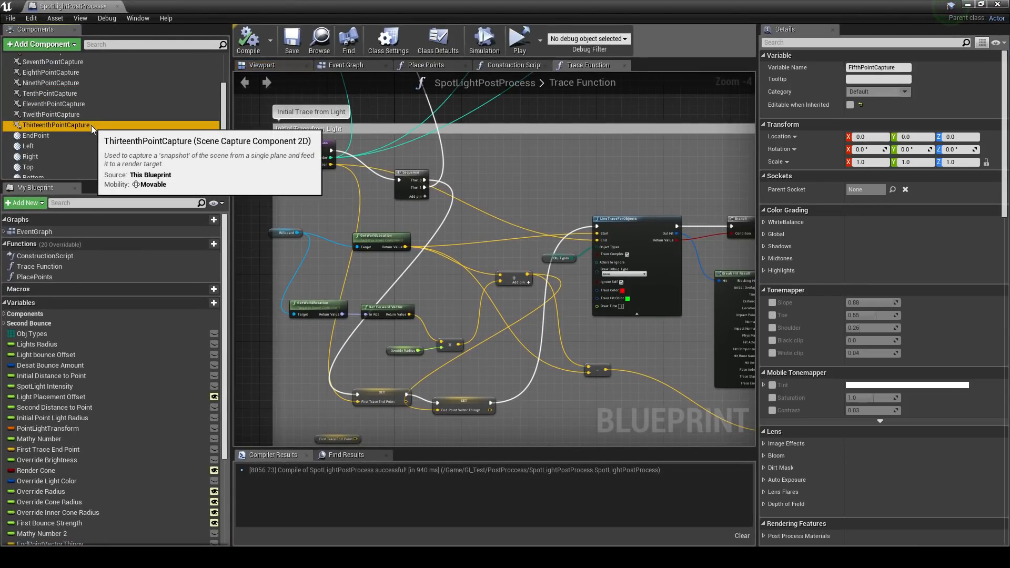
pyautogui.scroll(5, 79, 122)
pyautogui.keyDown('shift'); pyautogui.click(68, 83); pyautogui.keyUp('shift')
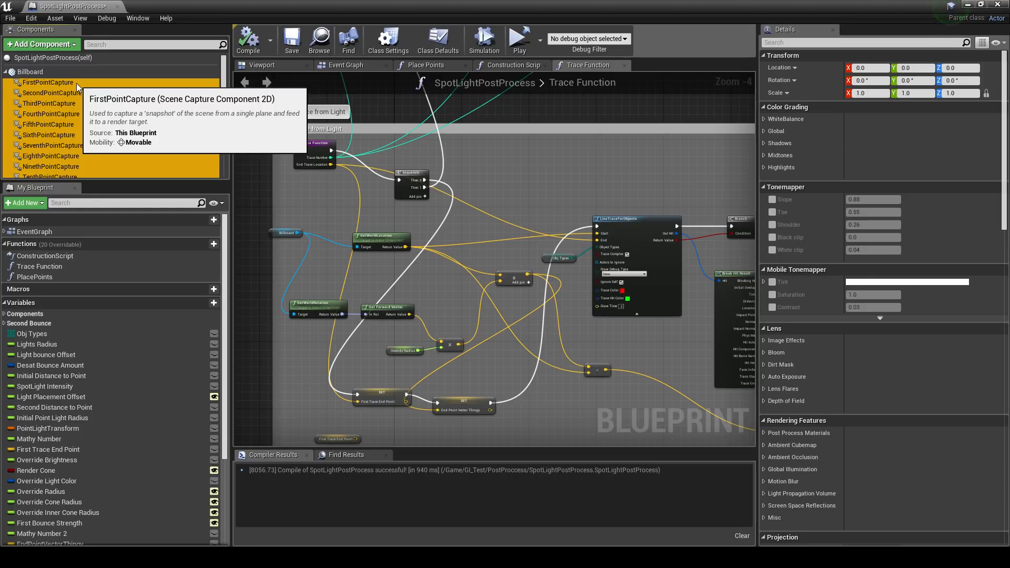
pyautogui.scroll(-3, 137, 106)
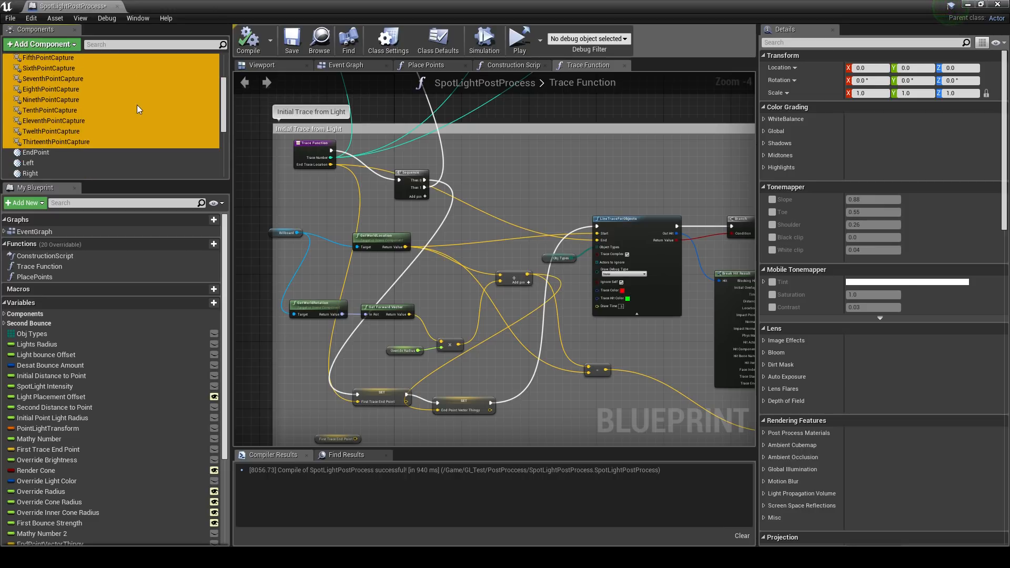
pyautogui.scroll(-10, 842, 327)
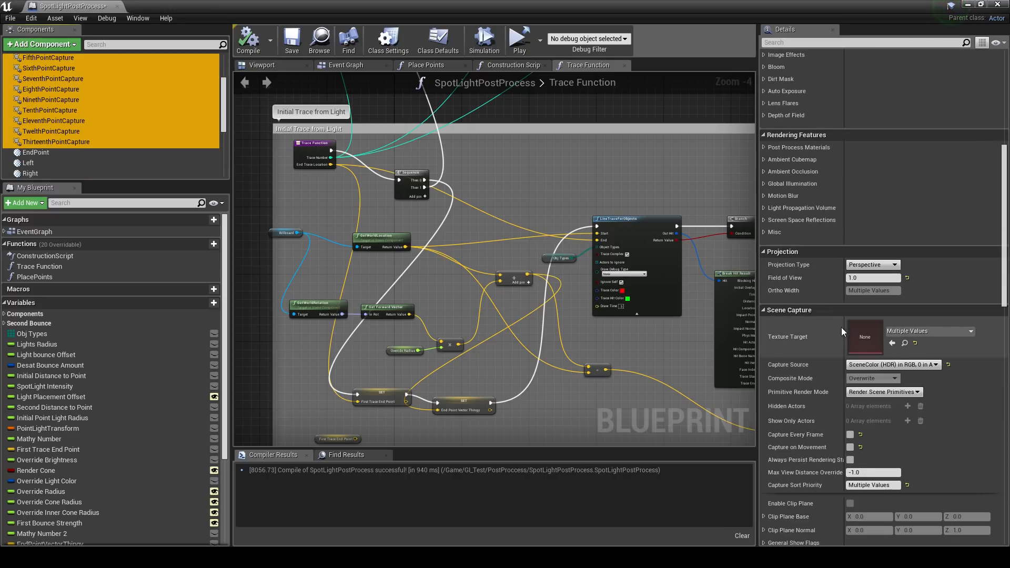
pyautogui.scroll(-1, 834, 340)
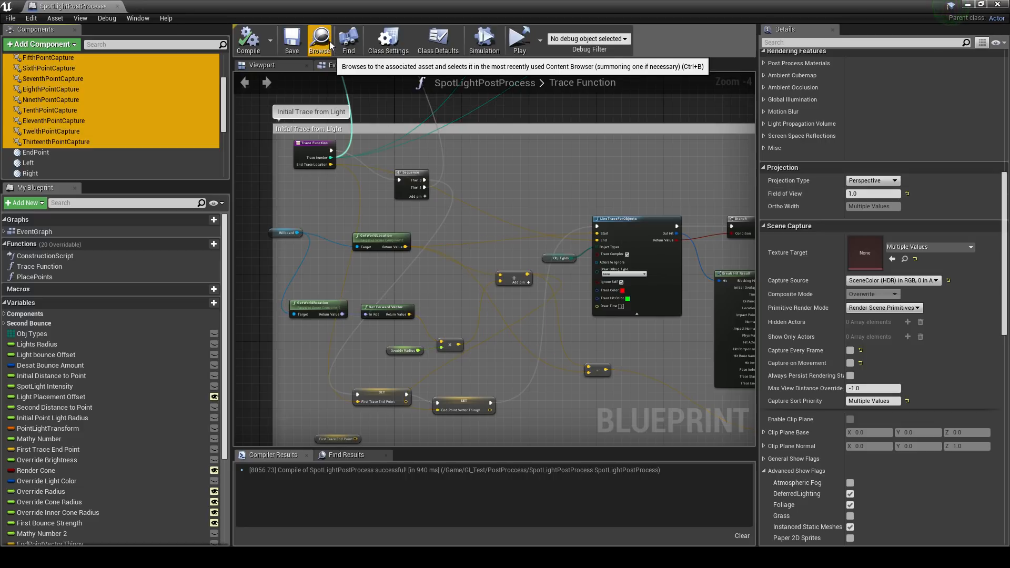
# Bring up the Content Browser's Captures folder, open the Eighth2DCapture render target to check its texture size, and close it.
pyautogui.hotkey('alt', 'Tab')
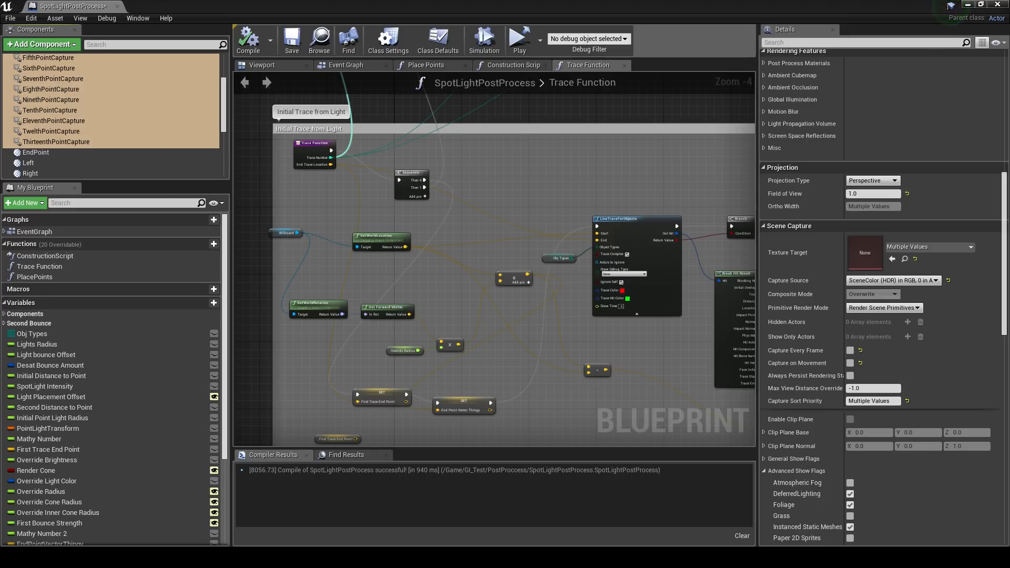
pyautogui.moveTo(1009, 79); pyautogui.dragTo(516, 96)
pyautogui.doubleClick(517, 96)
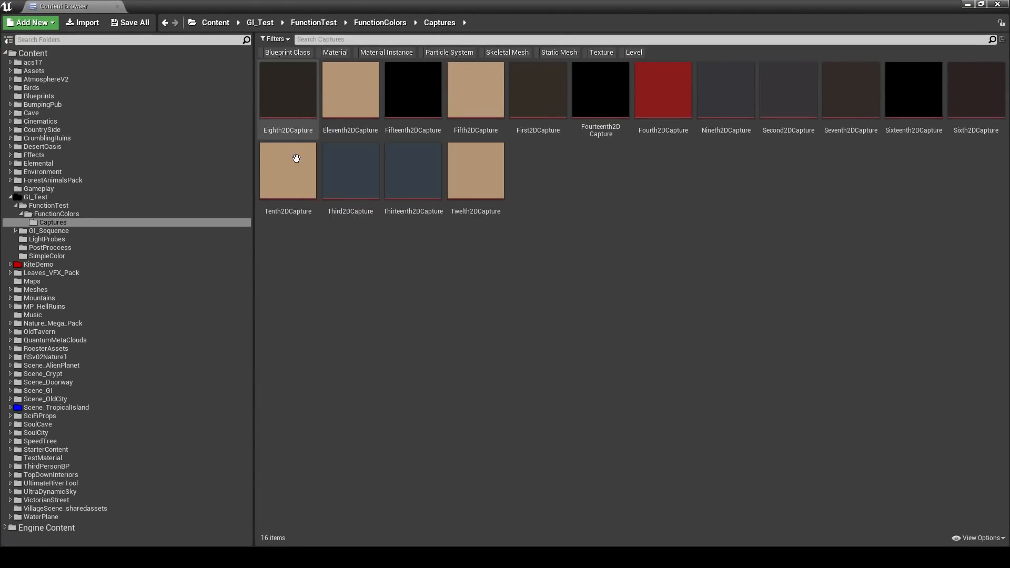
pyautogui.doubleClick(282, 101)
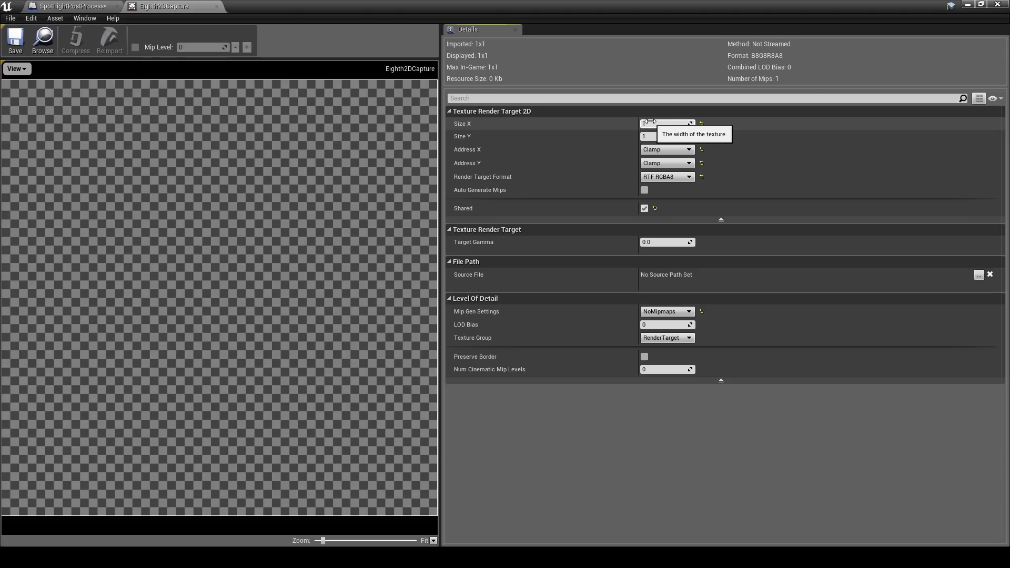
pyautogui.click(216, 6)
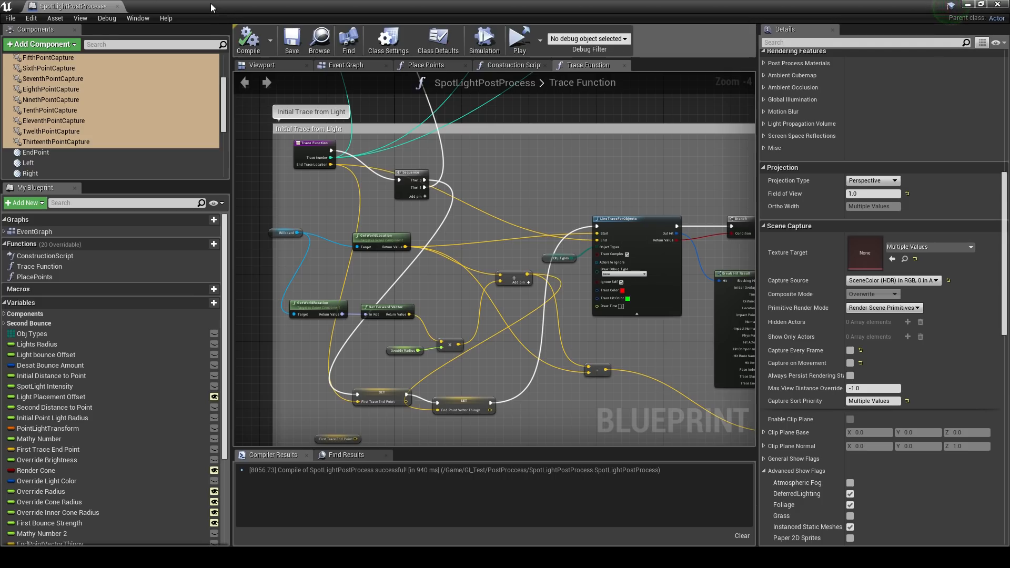
# Clear the Blueprint window off the courtyard view, run the level in Simulate mode, and stop the simulation.
pyautogui.moveTo(211, 5); pyautogui.dragTo(1009, 87)
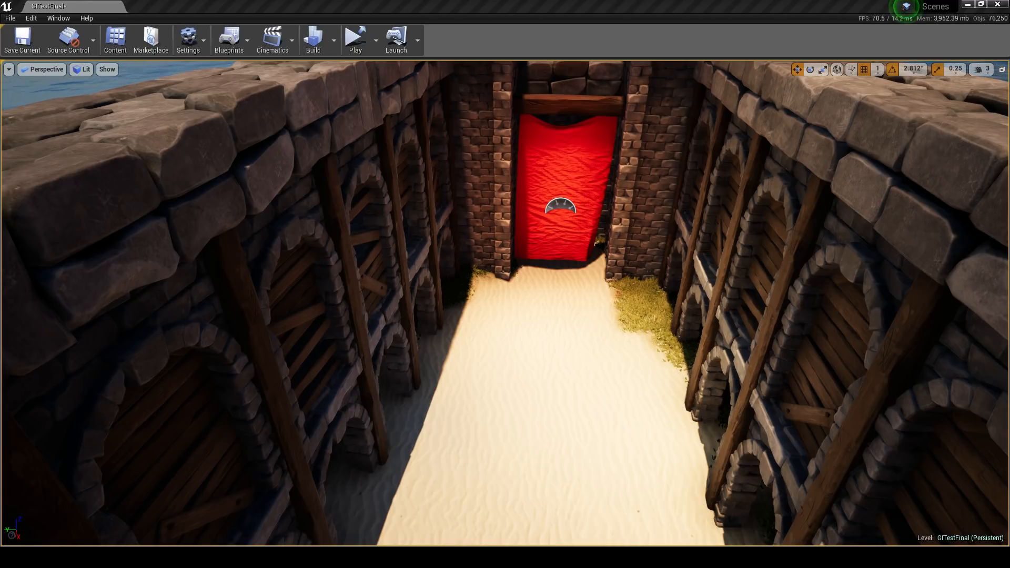
pyautogui.moveTo(505, 303); pyautogui.dragTo(697, 395, button='right')
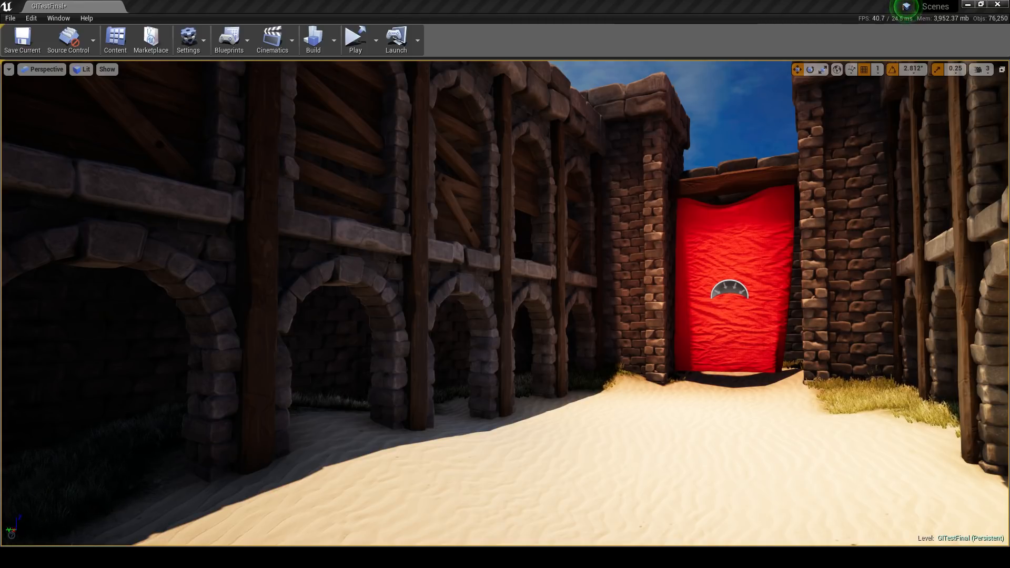
pyautogui.click(375, 41)
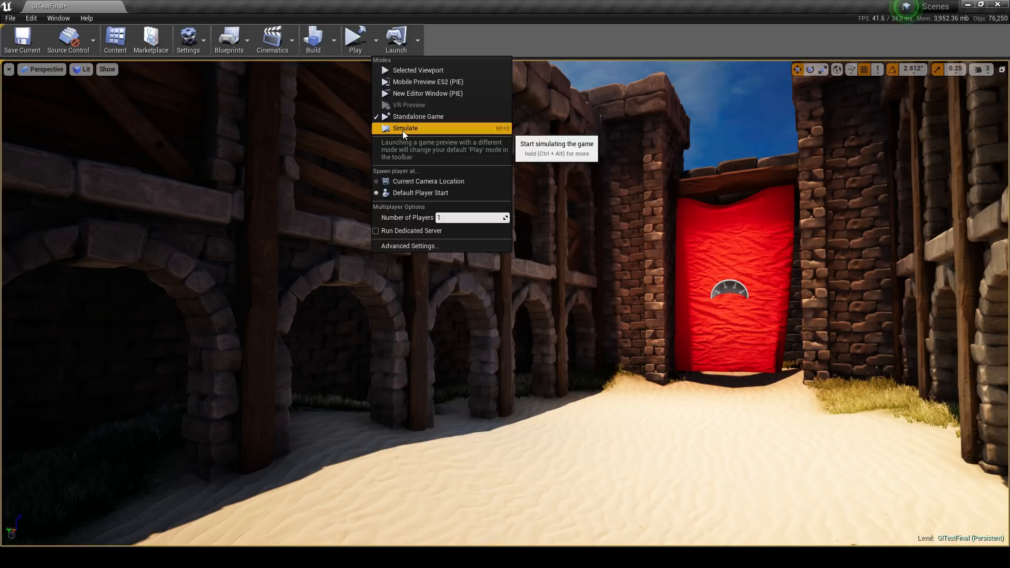
pyautogui.click(395, 129)
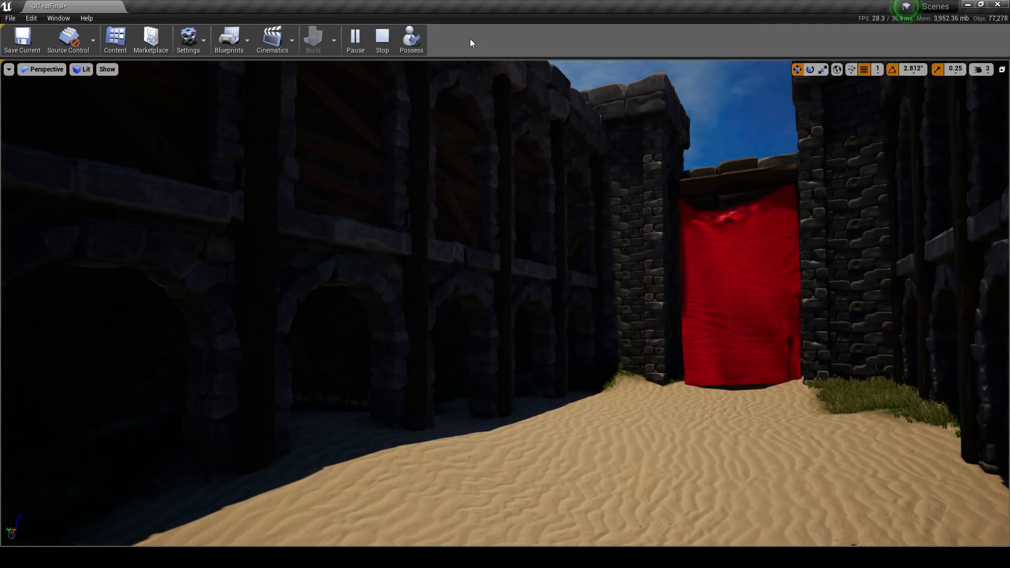
pyautogui.click(384, 40)
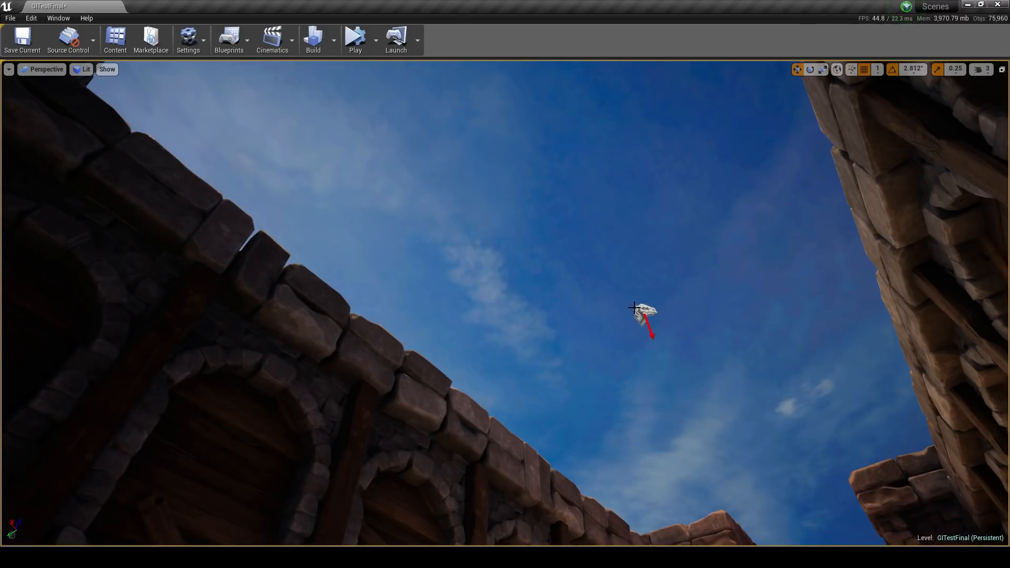
# Select the spot light above the courtyard, simulate the level again, and examine the red cloth and surrounding walls up close.
pyautogui.click(634, 307)
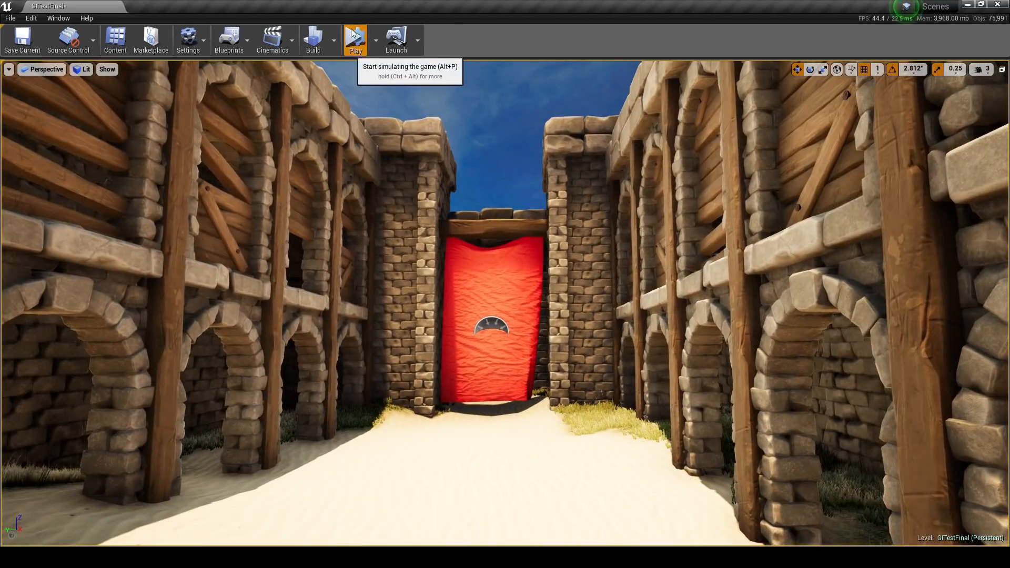
pyautogui.click(354, 37)
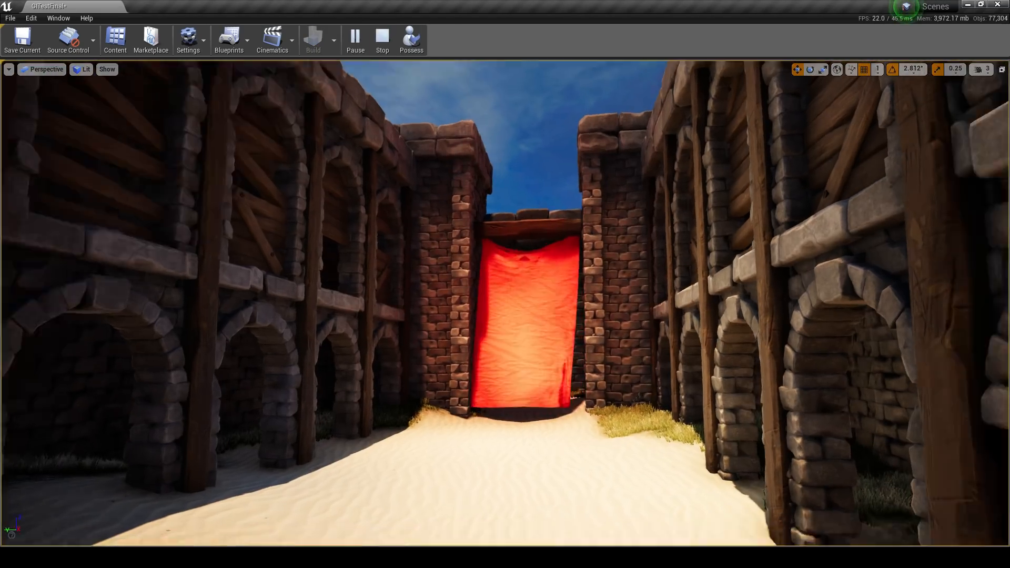
pyautogui.moveTo(544, 247)
pyautogui.mouseDown(button='right')
pyautogui.moveTo(579, 242)
pyautogui.moveTo(545, 247)
pyautogui.mouseUp(button='right')
pyautogui.press('w')
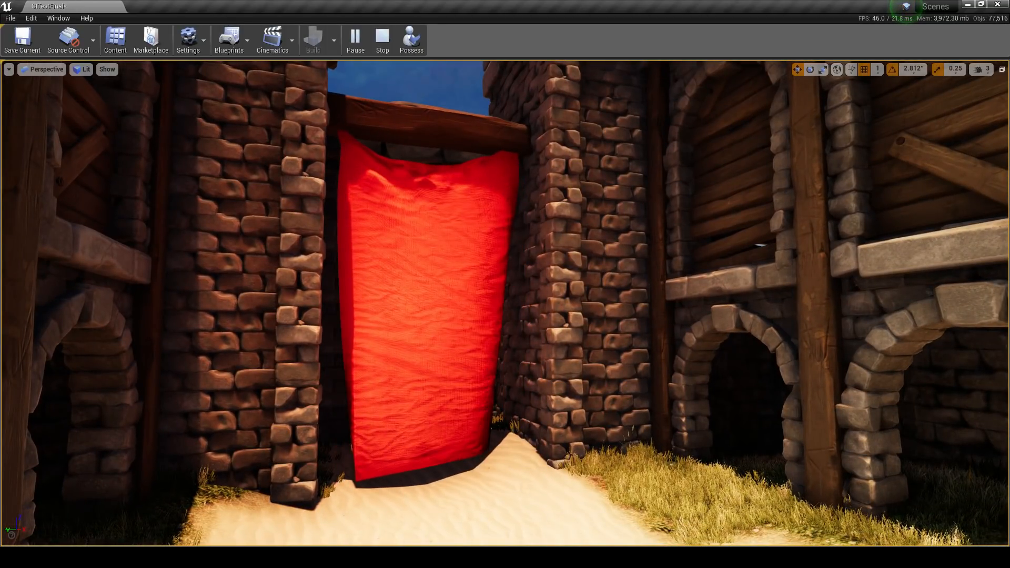
pyautogui.press('s')
pyautogui.moveTo(426, 201); pyautogui.dragTo(438, 183, button='right')
pyautogui.press('w')
pyautogui.press('s')
pyautogui.press('w')
# Select the simulated red cloth and examine its movement and bounced light from below and from the side.
pyautogui.click(424, 171)
pyautogui.moveTo(602, 228); pyautogui.dragTo(668, 230, button='right')
pyautogui.press('a')
pyautogui.moveTo(602, 229); pyautogui.dragTo(601, 189, button='right')
pyautogui.moveTo(580, 247); pyautogui.dragTo(536, 248, button='right')
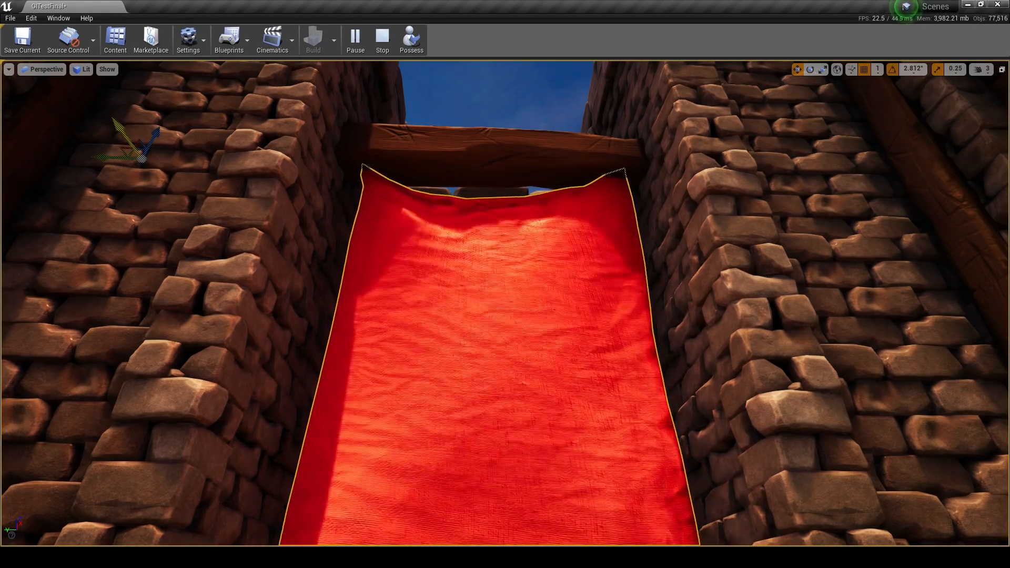
pyautogui.moveTo(506, 303); pyautogui.dragTo(431, 369, button='right')
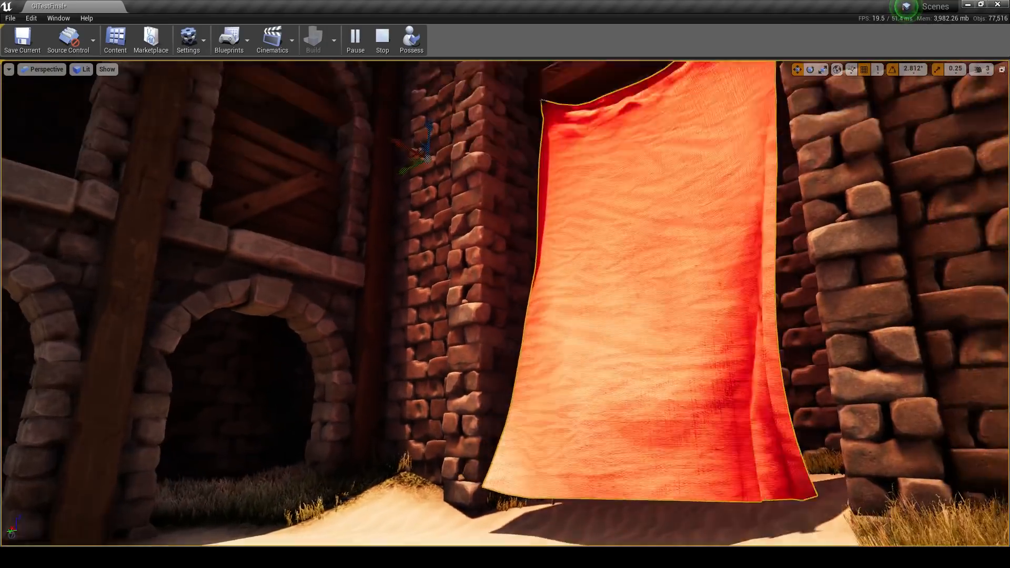
# Examine the simulated red cloth and the blue cloth at the opposite courtyard gate, including the light on the surrounding walls.
pyautogui.moveTo(638, 377); pyautogui.dragTo(647, 316, button='right')
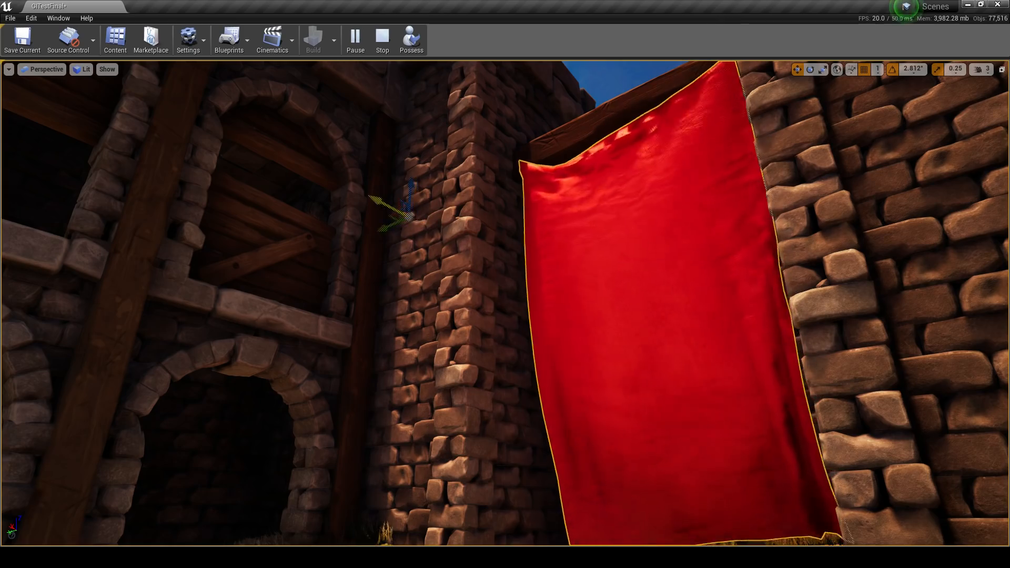
pyautogui.moveTo(647, 319)
pyautogui.mouseDown(button='right')
pyautogui.moveTo(700, 363)
pyautogui.moveTo(763, 316)
pyautogui.moveTo(894, 400)
pyautogui.moveTo(895, 352)
pyautogui.moveTo(647, 329)
pyautogui.moveTo(648, 319)
pyautogui.mouseUp(button='right')
pyautogui.press('w')
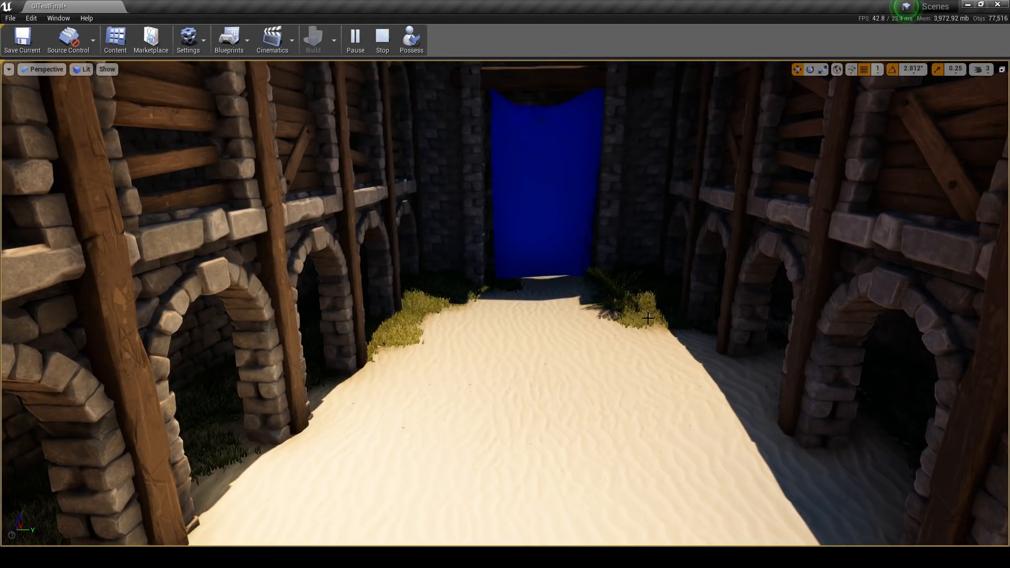
pyautogui.press('w')
pyautogui.moveTo(554, 306); pyautogui.dragTo(190, 288, button='right')
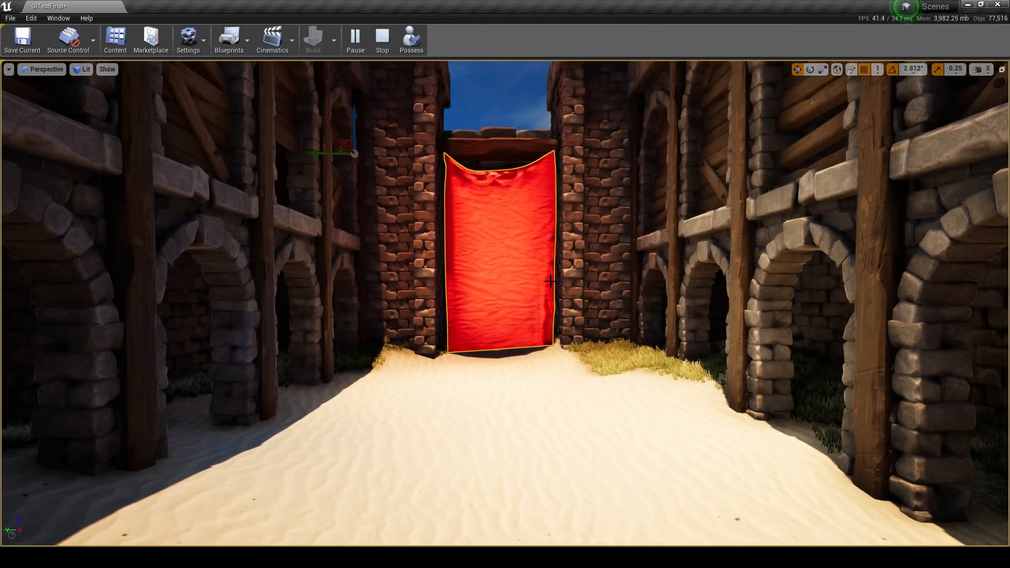
pyautogui.scroll(6, 551, 281)
pyautogui.moveTo(551, 281); pyautogui.dragTo(172, 265, button='right')
pyautogui.press('s')
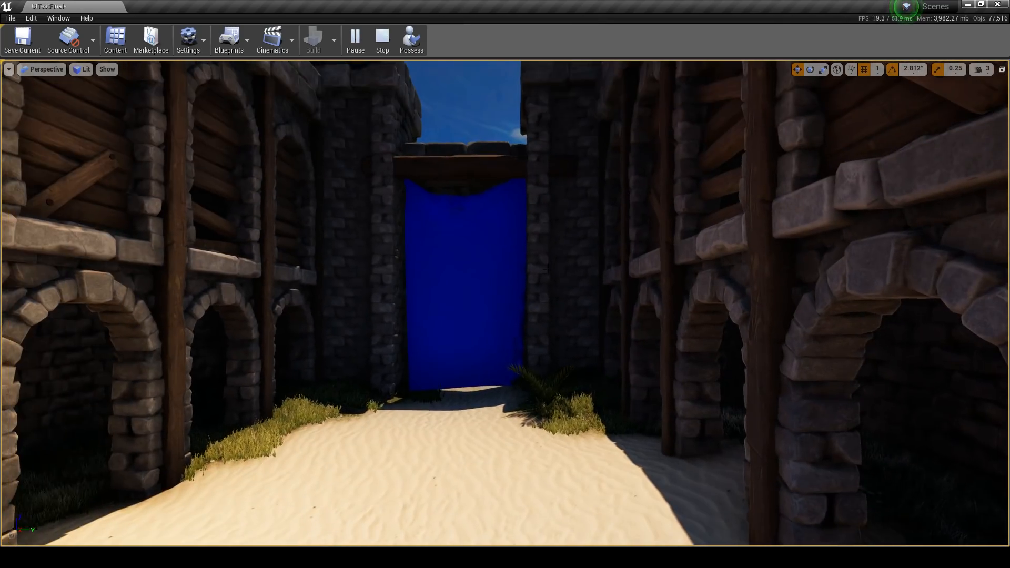
# Select the simulated blue cloth, examine its movement from closer up, and stop the simulation.
pyautogui.click(520, 271)
pyautogui.moveTo(520, 270); pyautogui.dragTo(483, 271, button='right')
pyautogui.press('w')
pyautogui.moveTo(518, 172)
pyautogui.mouseDown()
pyautogui.moveTo(455, 149)
pyautogui.moveTo(506, 166)
pyautogui.mouseUp()
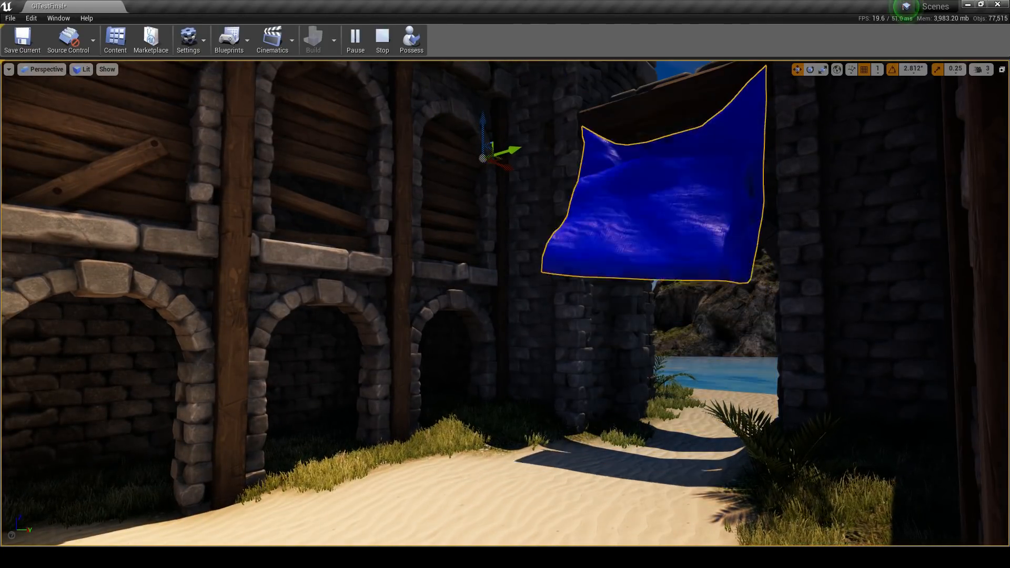
pyautogui.click(389, 52)
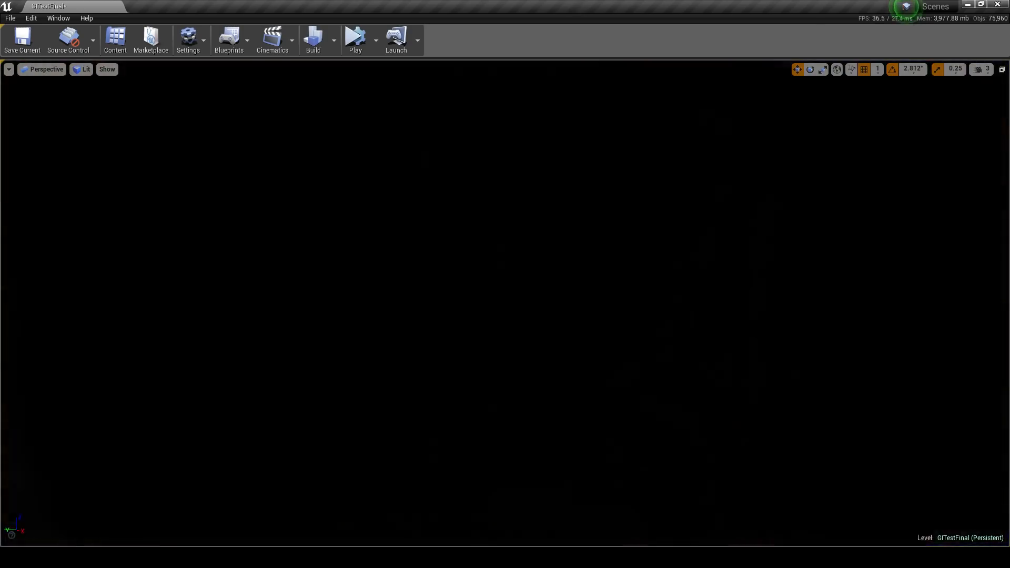
# Examine the whole castle from above, and return into the courtyard facing the blue cloth.
pyautogui.moveTo(505, 303); pyautogui.dragTo(579, 368, button='right')
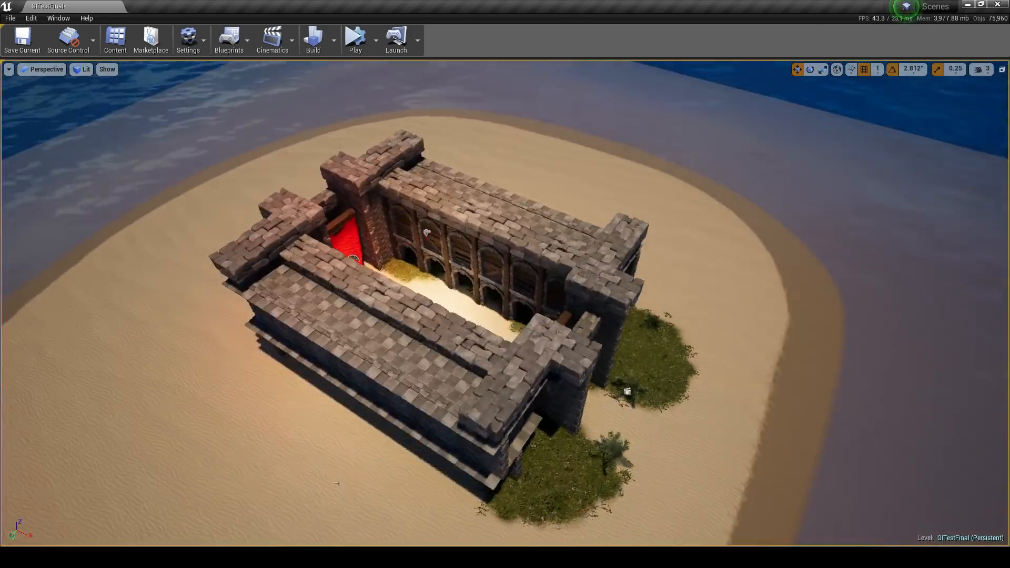
pyautogui.moveTo(614, 328)
pyautogui.mouseDown(button='right')
pyautogui.moveTo(568, 315)
pyautogui.moveTo(614, 328)
pyautogui.moveTo(619, 342)
pyautogui.moveTo(842, 284)
pyautogui.moveTo(612, 330)
pyautogui.mouseUp(button='right')
pyautogui.press('w')
pyautogui.press('s')
pyautogui.press('d')
pyautogui.press('w')
pyautogui.press('w')
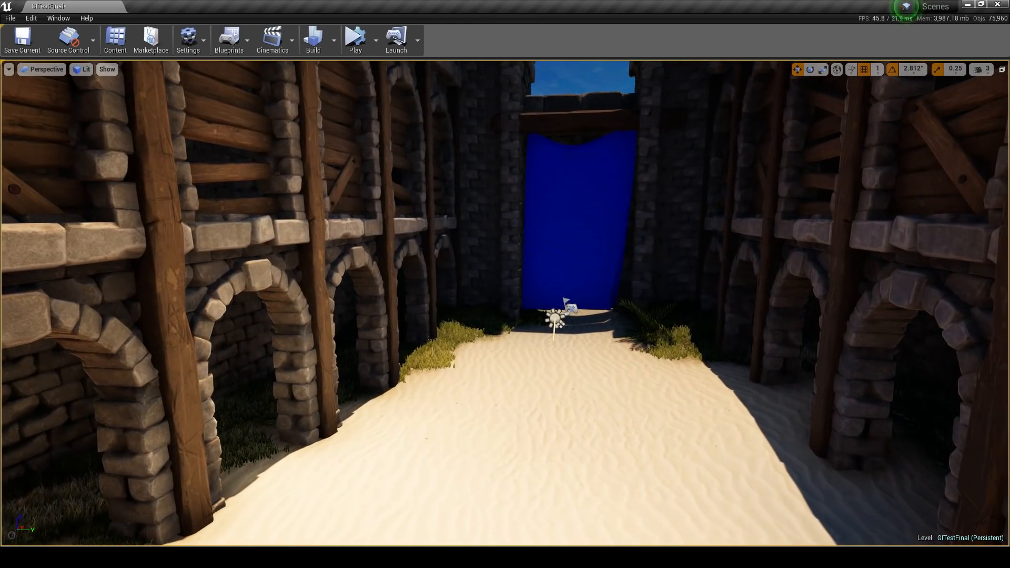
# Examine the red cloth gate and the courtyard walls and arches beneath the spot light.
pyautogui.moveTo(676, 335); pyautogui.dragTo(387, 284, button='right')
pyautogui.press('s')
pyautogui.press('w')
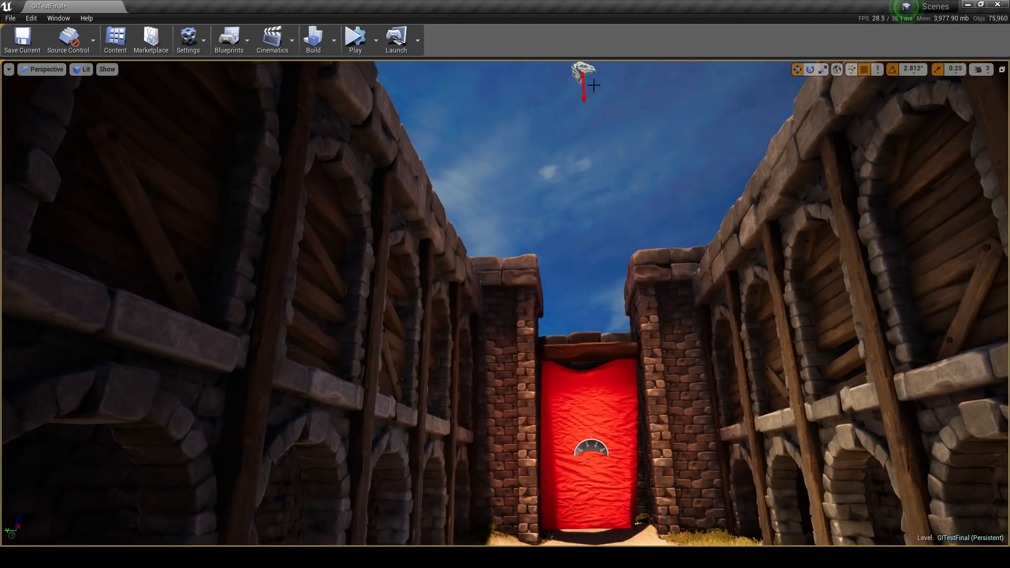
pyautogui.moveTo(505, 304); pyautogui.dragTo(522, 326, button='right')
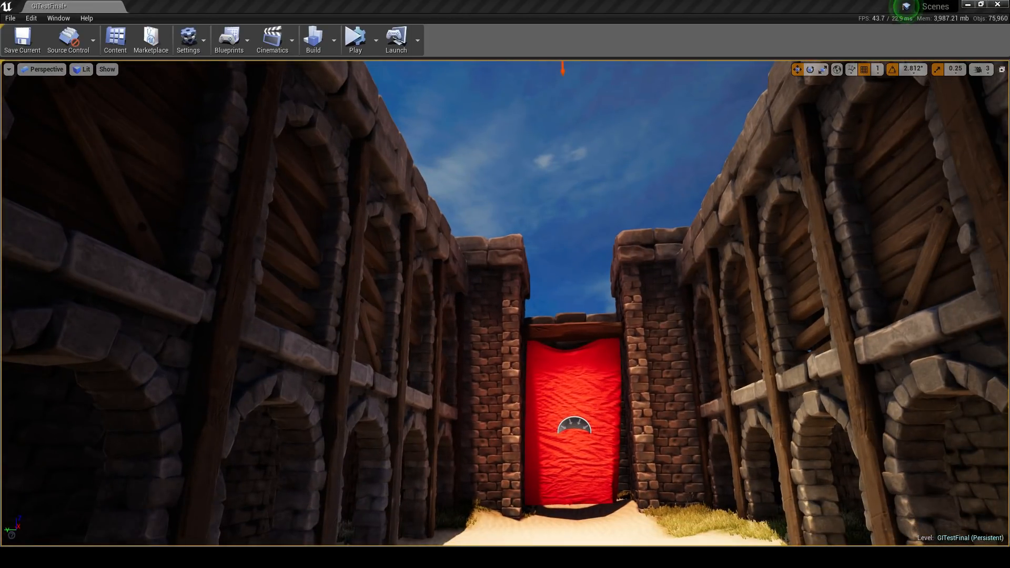
pyautogui.moveTo(1005, 154); pyautogui.dragTo(1009, 170, button='right')
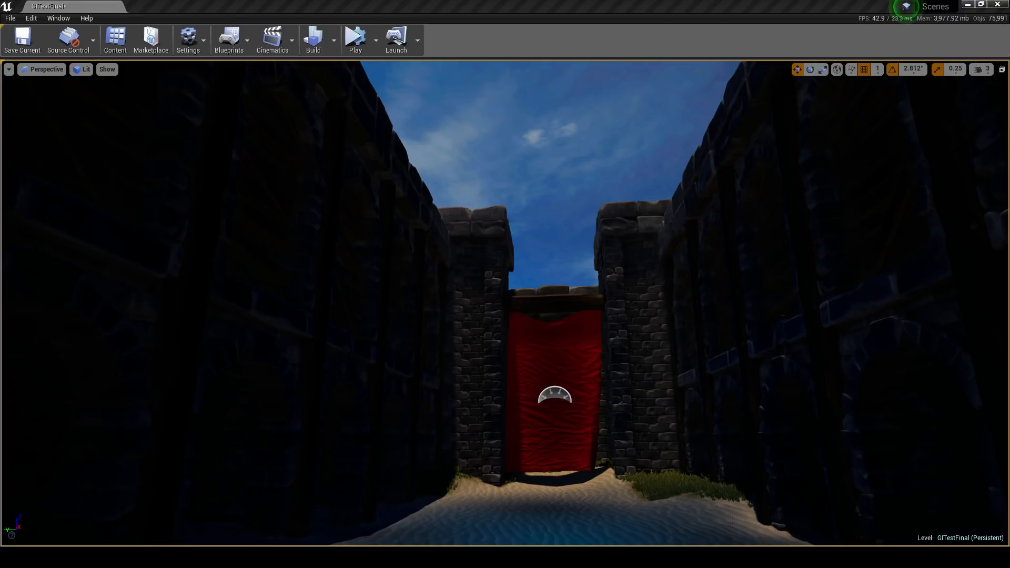
pyautogui.moveTo(991, 175); pyautogui.dragTo(994, 183, button='right')
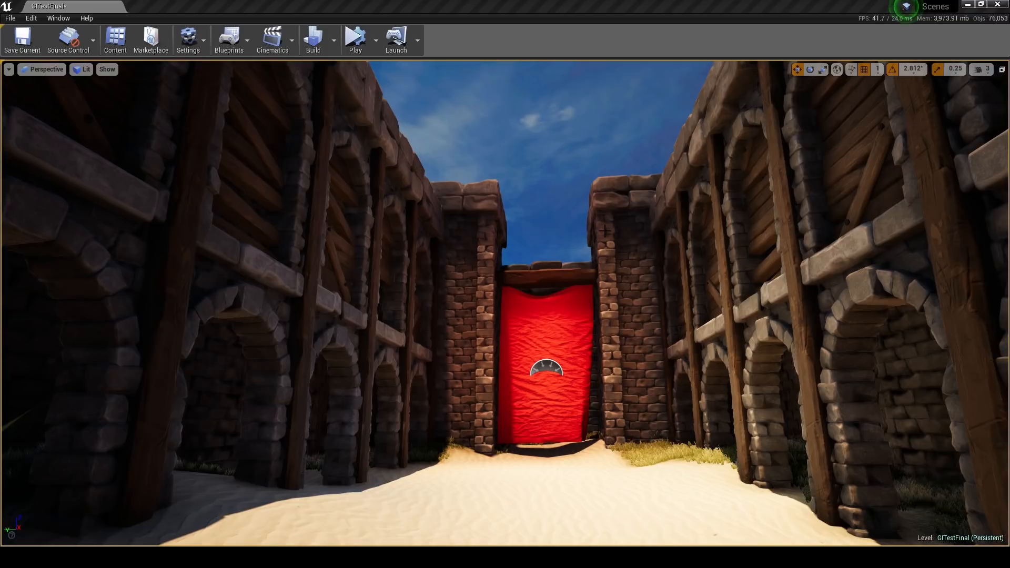
pyautogui.moveTo(604, 231); pyautogui.dragTo(597, 229, button='right')
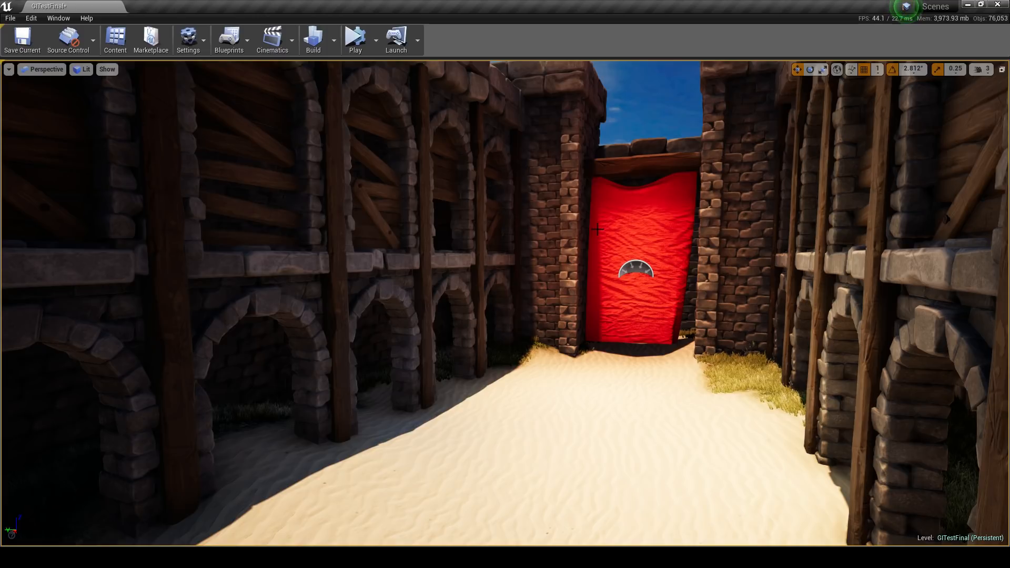
pyautogui.moveTo(598, 229)
pyautogui.mouseDown(button='right')
pyautogui.moveTo(614, 232)
pyautogui.moveTo(606, 237)
pyautogui.mouseUp(button='right')
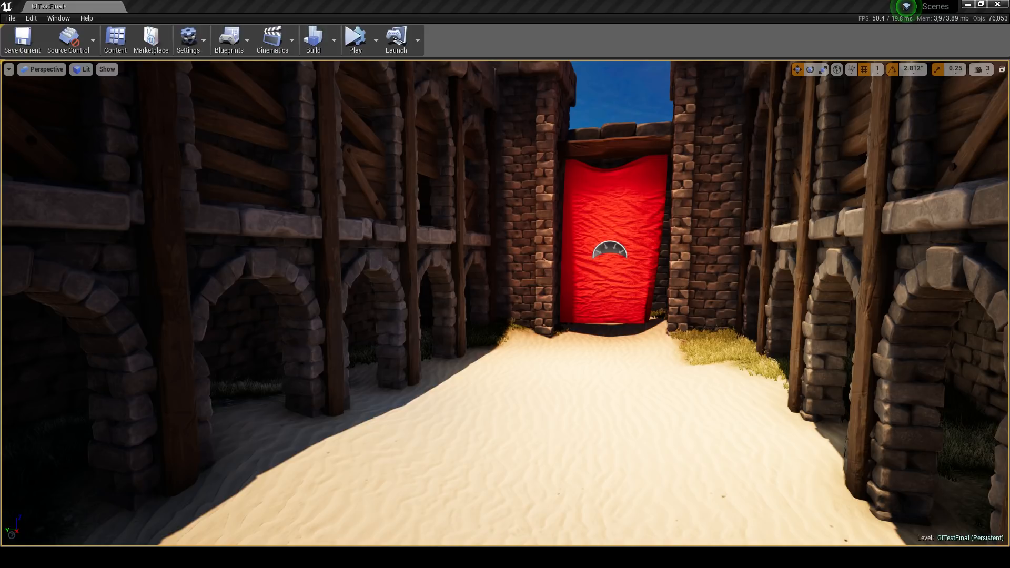
# Bring back the SpotLightPostProcess Blueprint at full size, view the Trace Function graph, and open the Construction Script.
pyautogui.moveTo(1008, 208); pyautogui.dragTo(306, 135)
pyautogui.doubleClick(411, 126)
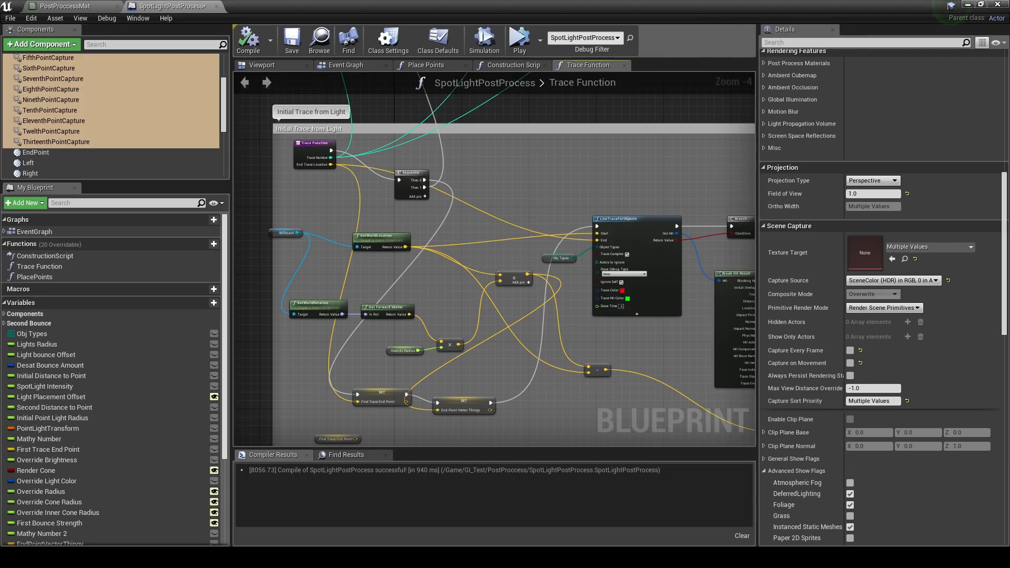
pyautogui.scroll(-8, 437, 371)
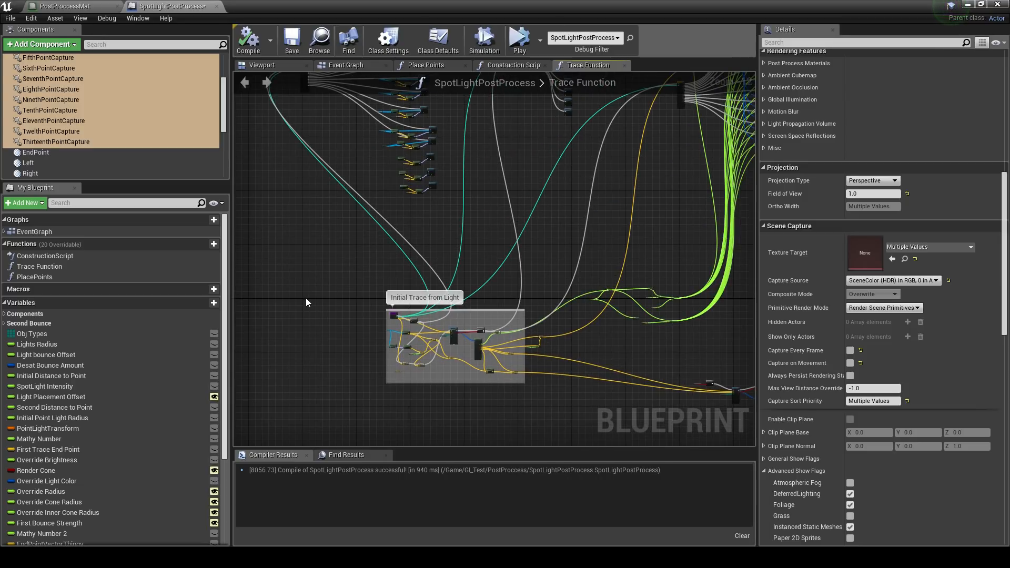
pyautogui.click(365, 68)
pyautogui.click(491, 68)
pyautogui.scroll(8, 494, 224)
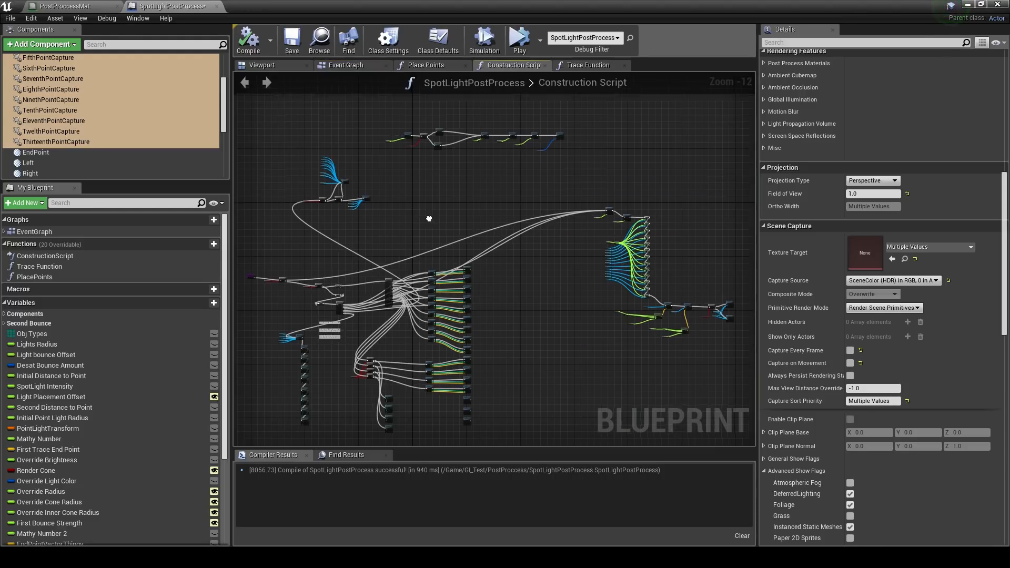
# Examine the sequence of Place Points and Trace Function nodes in the Construction Script.
pyautogui.moveTo(695, 242); pyautogui.dragTo(425, 231, button='right')
pyautogui.scroll(-2, 554, 233)
pyautogui.moveTo(558, 225); pyautogui.dragTo(398, 237, button='right')
pyautogui.scroll(2, 468, 243)
pyautogui.moveTo(703, 283); pyautogui.dragTo(408, 310, button='right')
pyautogui.scroll(-2, 407, 310)
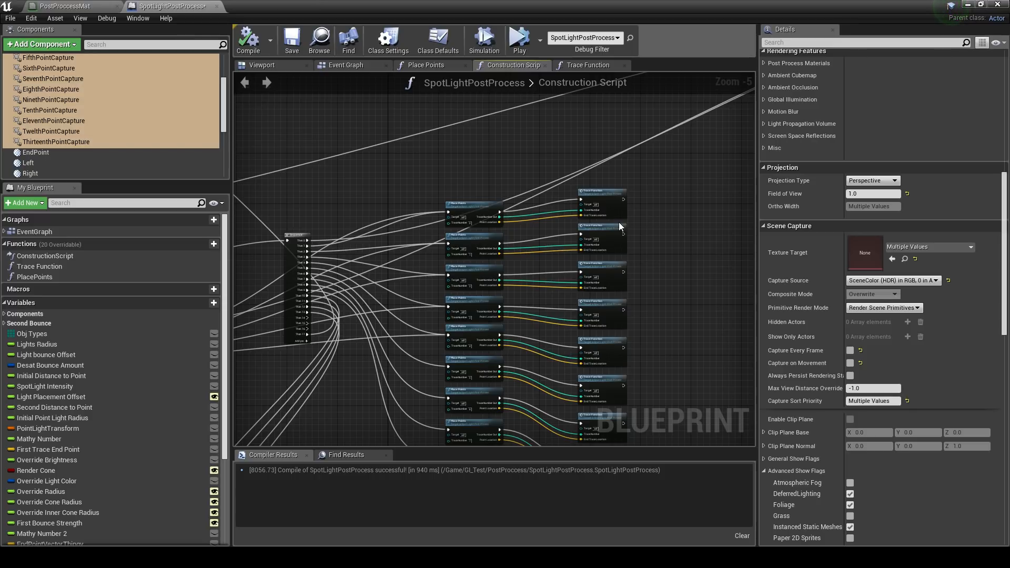
# Reduce the Blueprint window to reveal the courtyard and rotate the spot light above it slightly.
pyautogui.moveTo(293, 7); pyautogui.dragTo(202, 111)
pyautogui.moveTo(609, 237); pyautogui.dragTo(621, 129, button='right')
pyautogui.press('e')
pyautogui.moveTo(694, 282); pyautogui.dragTo(697, 275)
pyautogui.moveTo(712, 255); pyautogui.dragTo(640, 262, button='right')
pyautogui.press('space')
pyautogui.press('space')
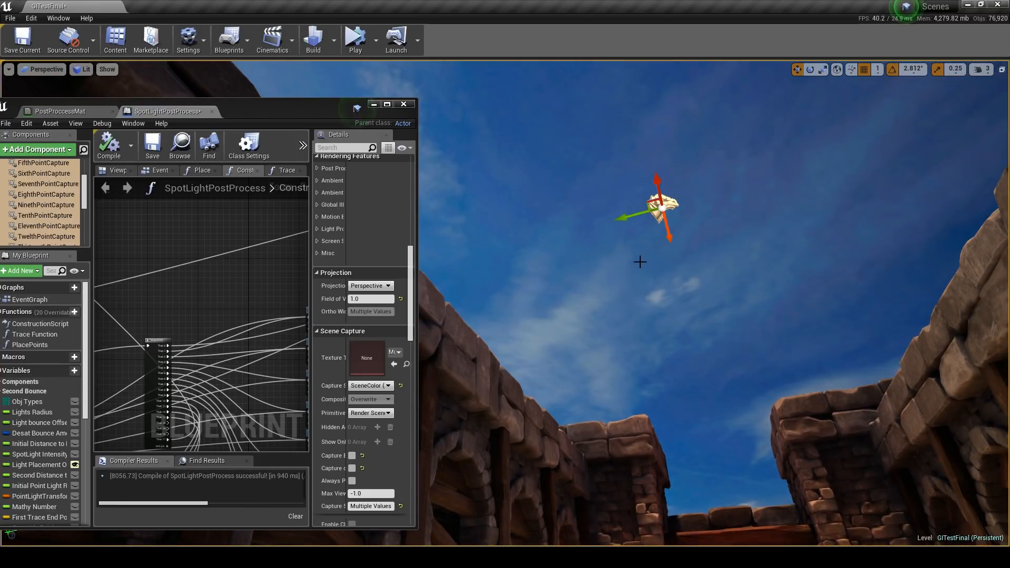
# Clear the Blueprint window off the level view and examine the spot light above the red cloth gate.
pyautogui.moveTo(252, 112); pyautogui.dragTo(1009, 155)
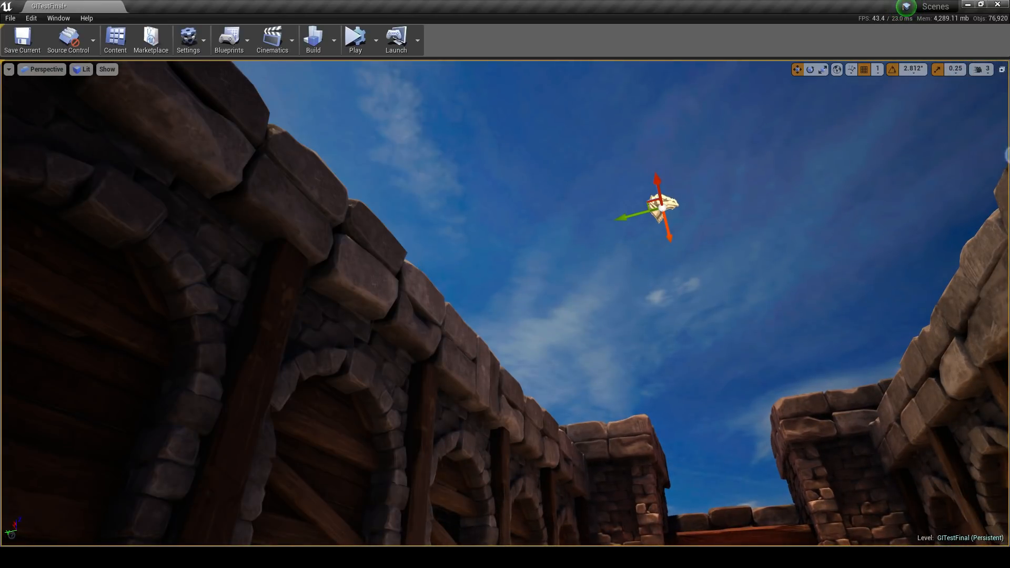
pyautogui.moveTo(767, 224); pyautogui.dragTo(947, 174, button='right')
pyautogui.scroll(6, 765, 224)
pyautogui.scroll(-8, 655, 256)
pyautogui.scroll(6, 655, 256)
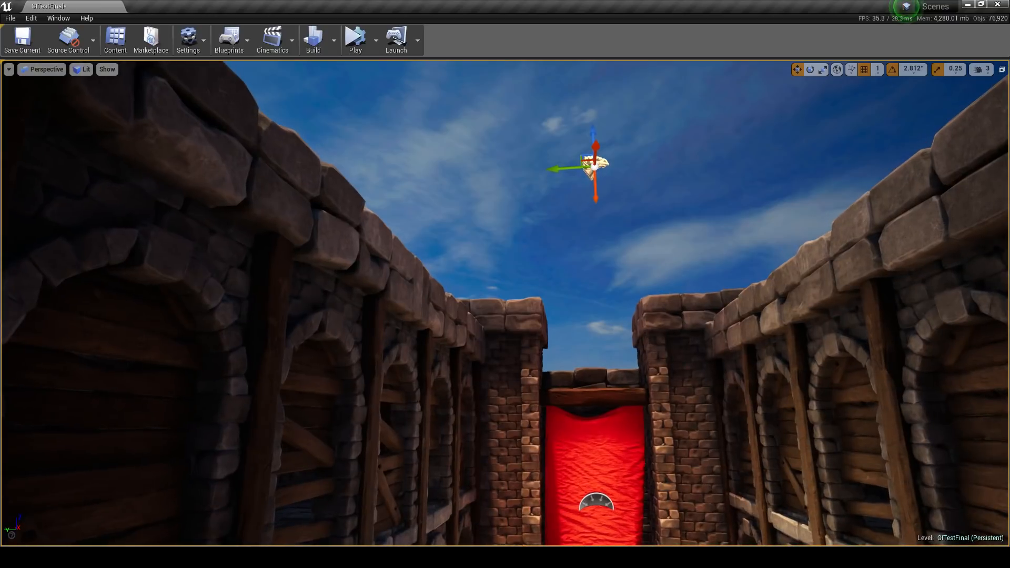
# Bring back the Blueprint window at full size and open the Place Points function from the Construction Script.
pyautogui.moveTo(1009, 142); pyautogui.dragTo(620, 128)
pyautogui.doubleClick(620, 128)
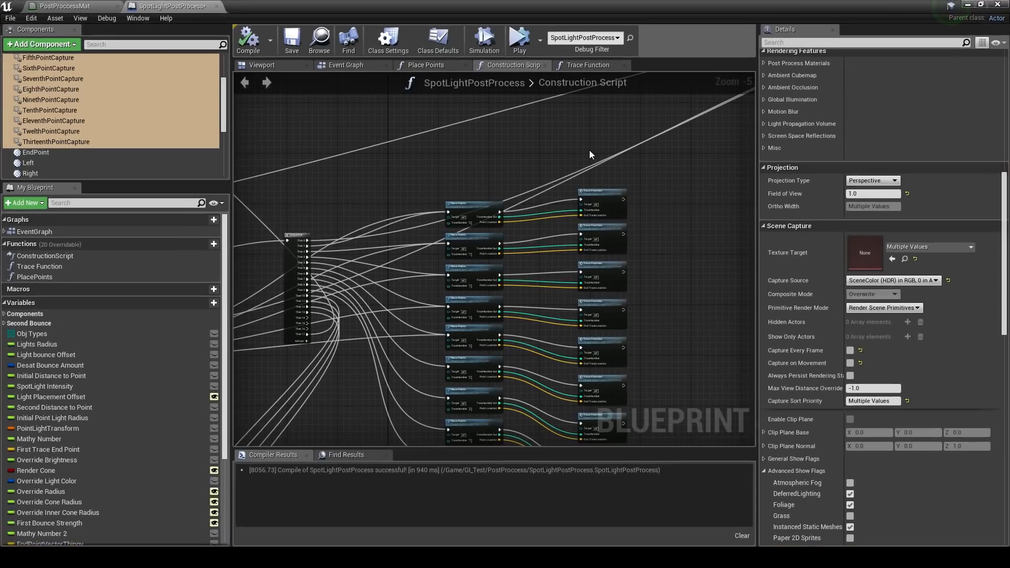
pyautogui.scroll(3, 626, 200)
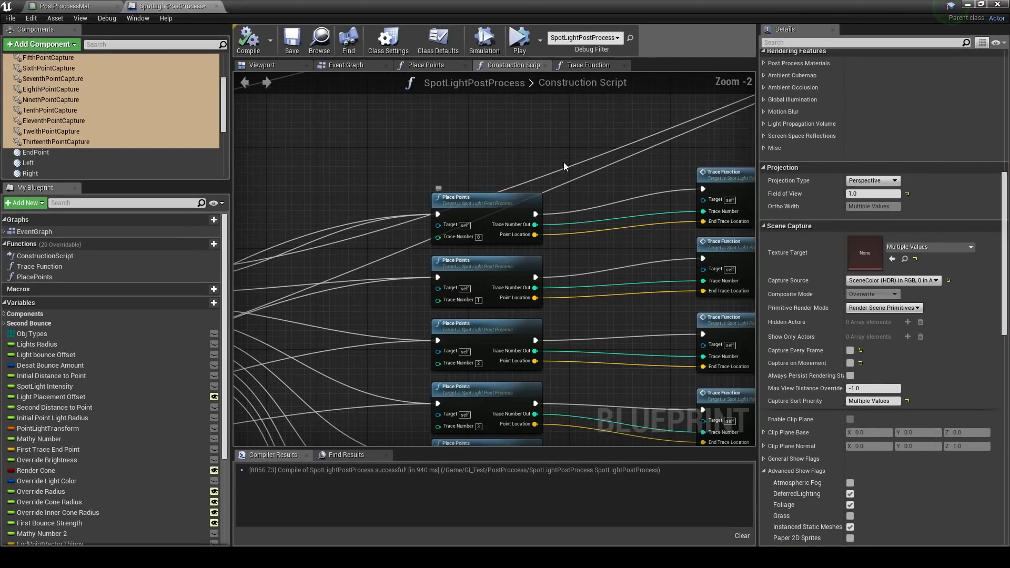
pyautogui.doubleClick(334, 207)
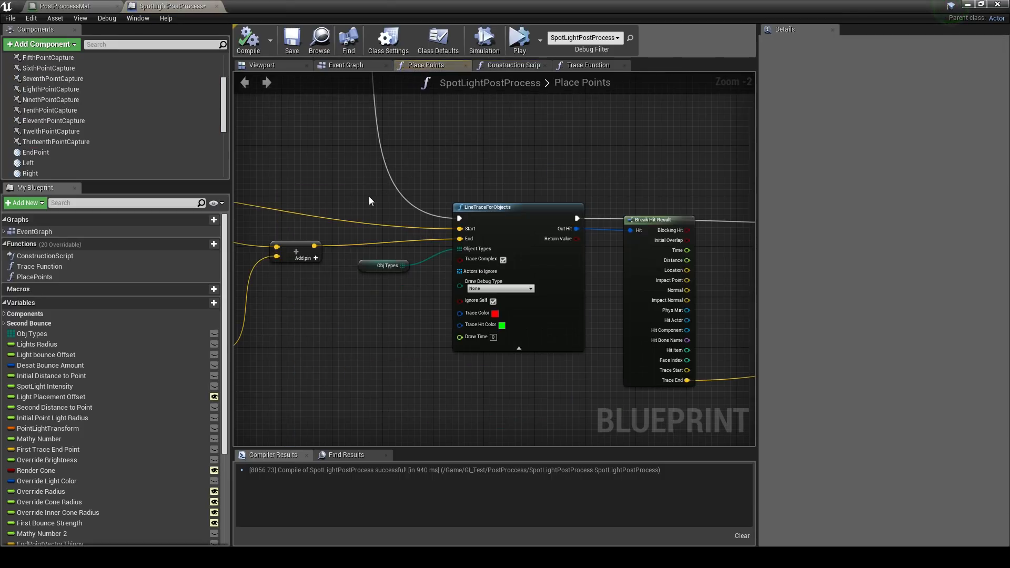
# View the Blueprint's Event Graph and Construction Script, and open the Trace Function graph from one of its nodes.
pyautogui.click(345, 66)
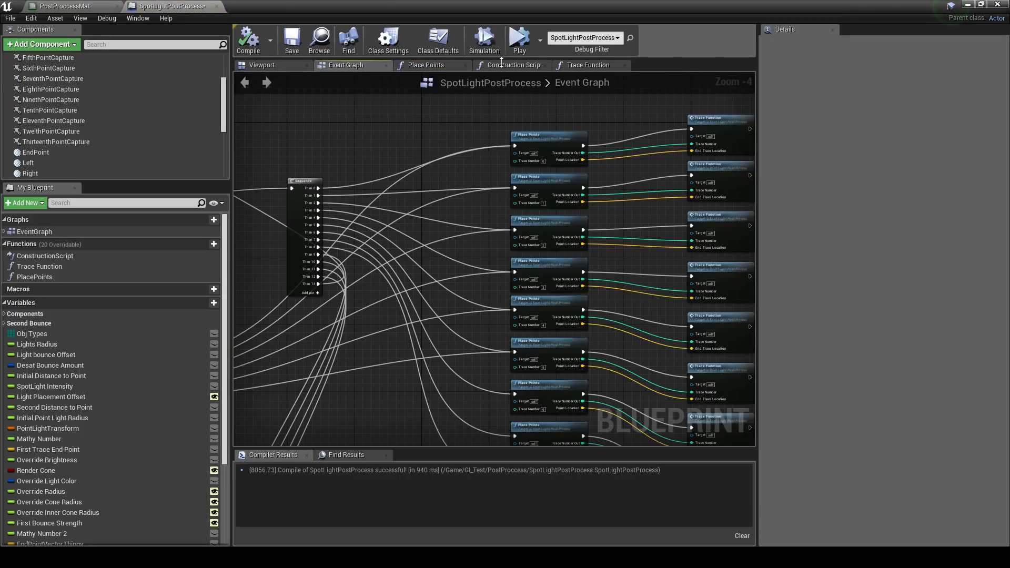
pyautogui.click(526, 65)
pyautogui.doubleClick(590, 171)
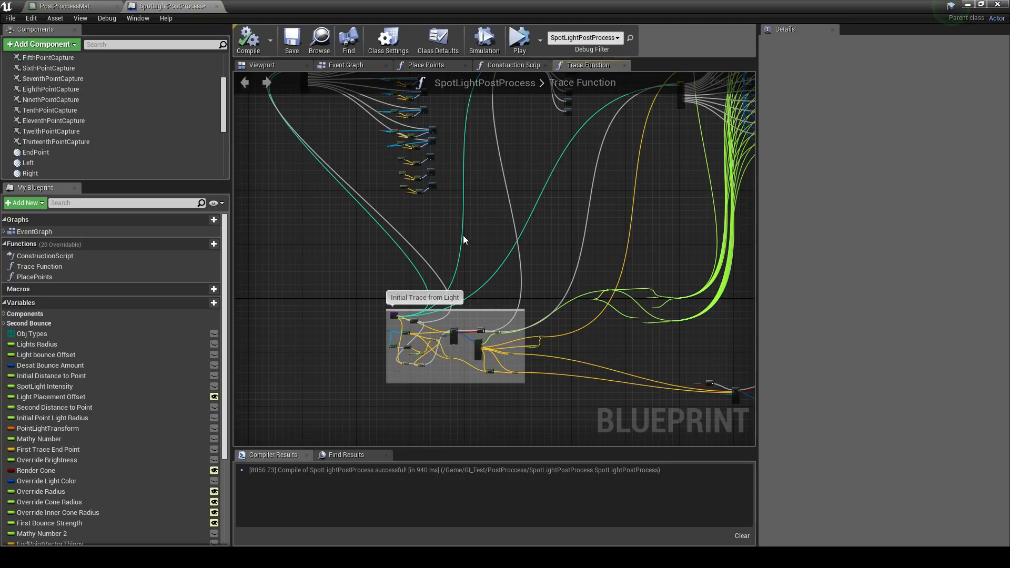
# Examine the Trace Function nodes that set the position, brightness and radius parameters of lights 11 to 13.
pyautogui.scroll(3, 463, 235)
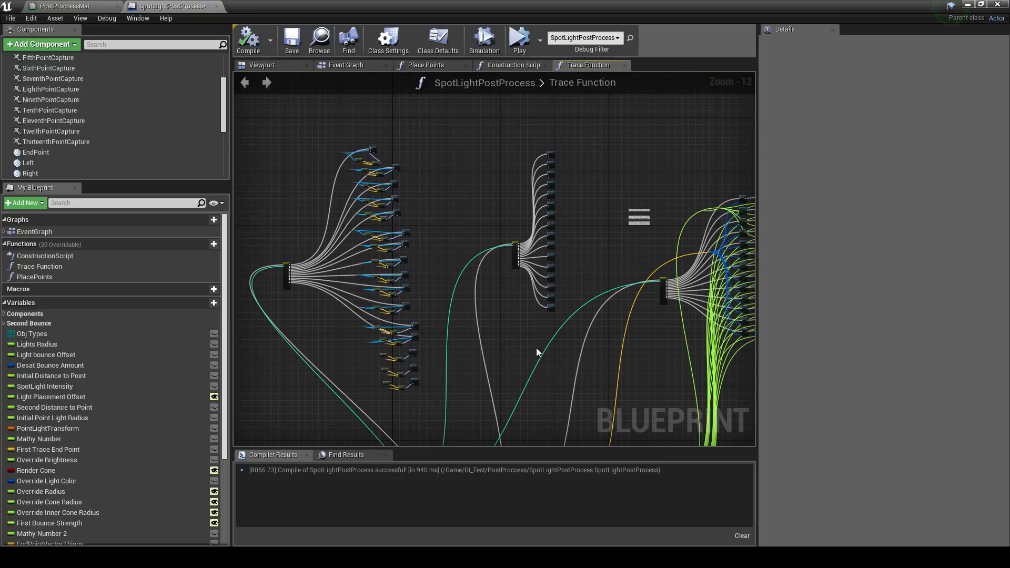
pyautogui.moveTo(677, 352); pyautogui.dragTo(392, 330, button='right')
pyautogui.scroll(8, 472, 318)
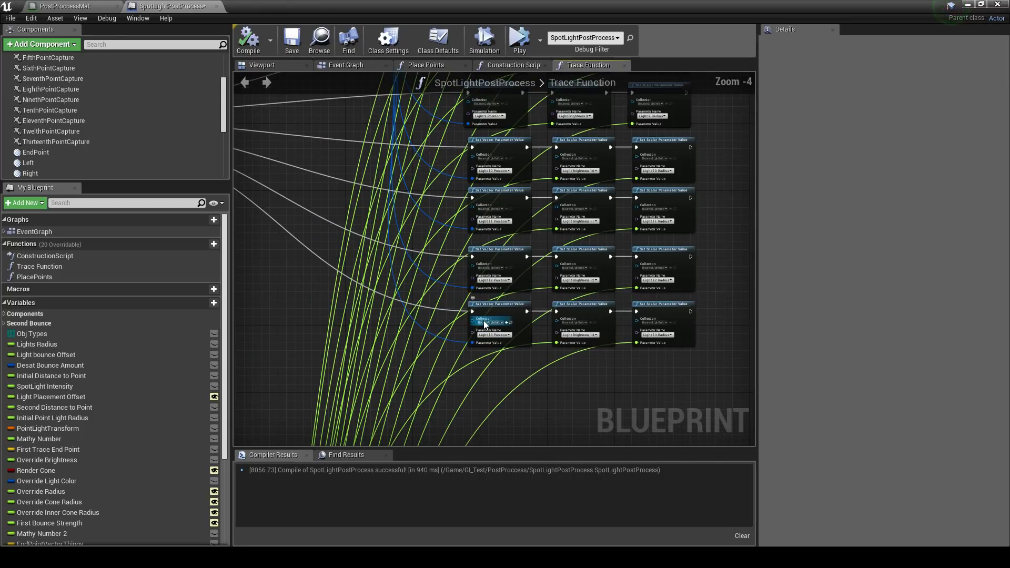
pyautogui.scroll(2, 588, 375)
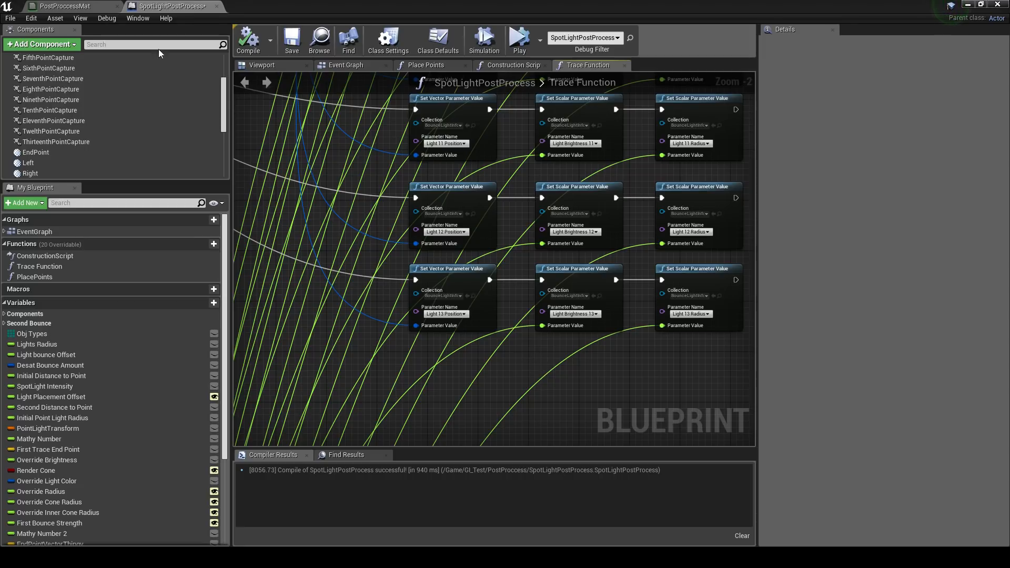
# Switch to the PostProccessMat material, look over its node graph, and fit its editor window to the full screen.
pyautogui.click(50, 6)
pyautogui.moveTo(290, 70); pyautogui.dragTo(413, 305, button='right')
pyautogui.scroll(6, 412, 305)
pyautogui.scroll(5, 662, 299)
pyautogui.scroll(-11, 521, 321)
pyautogui.moveTo(531, 322); pyautogui.dragTo(532, 286, button='right')
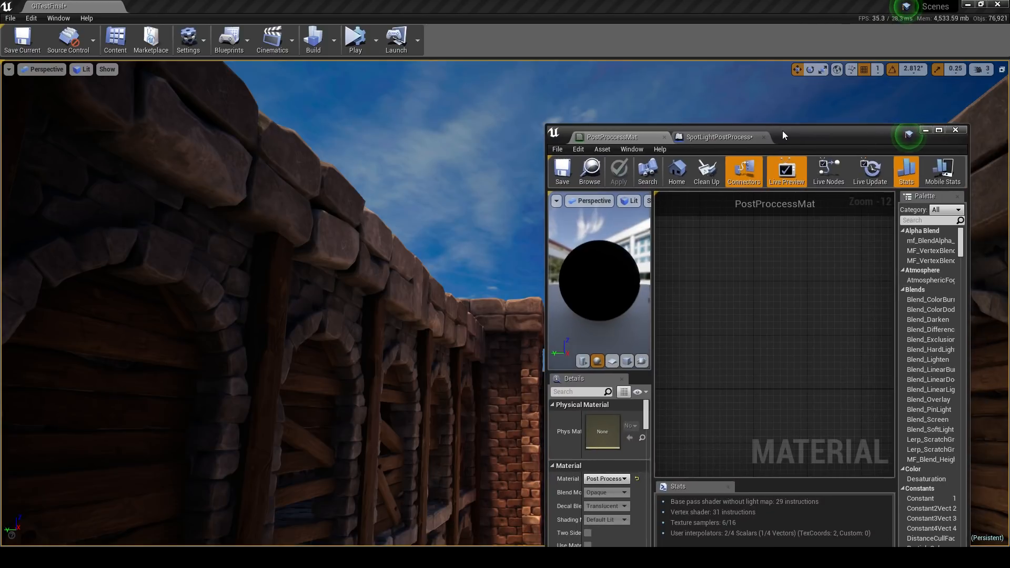
pyautogui.doubleClick(783, 135)
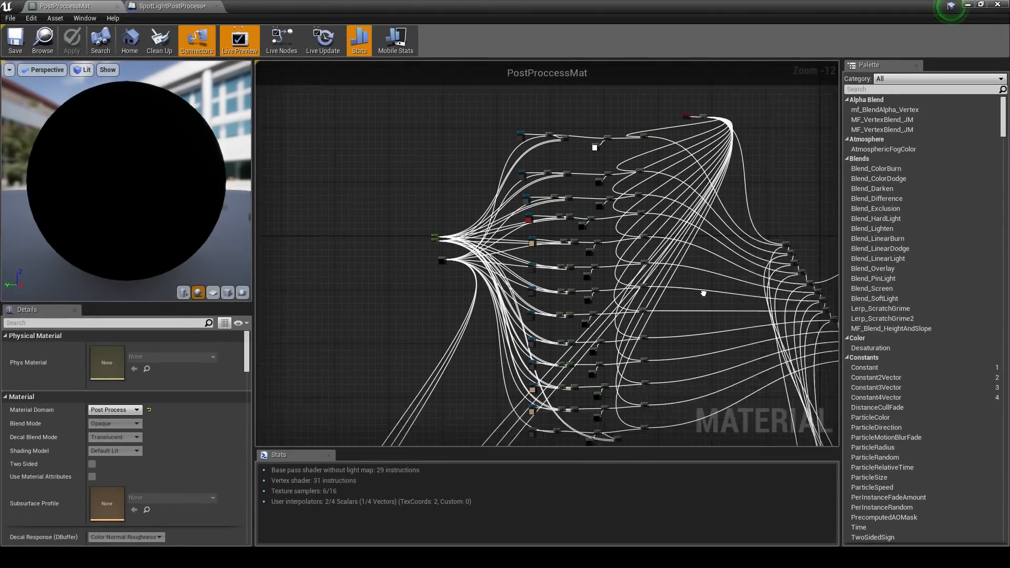
# Examine the Light 1 mask network in PostProccessMat, selecting its SphereMask and Absolute World Position nodes.
pyautogui.moveTo(695, 255); pyautogui.dragTo(650, 92, button='right')
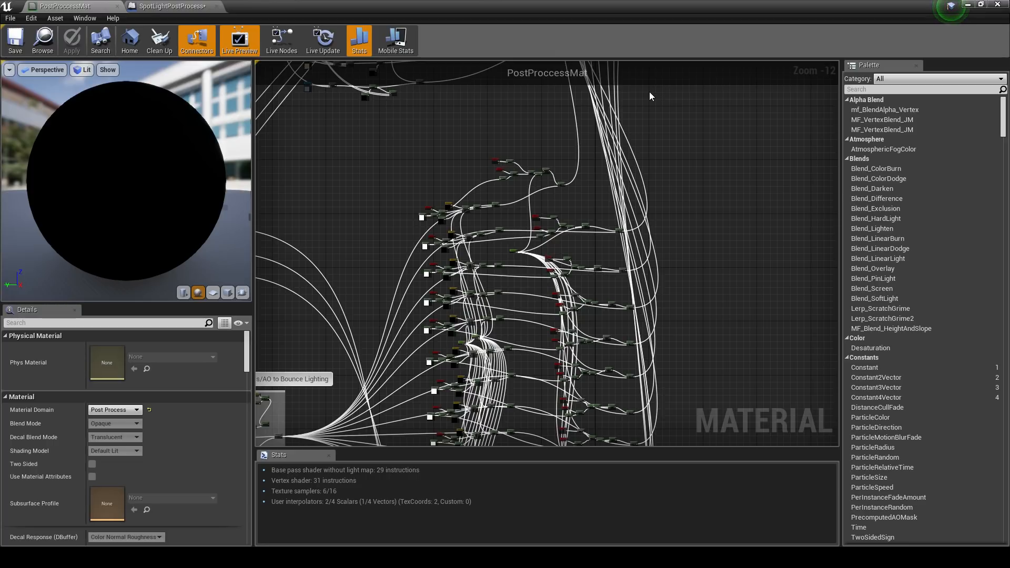
pyautogui.scroll(9, 424, 210)
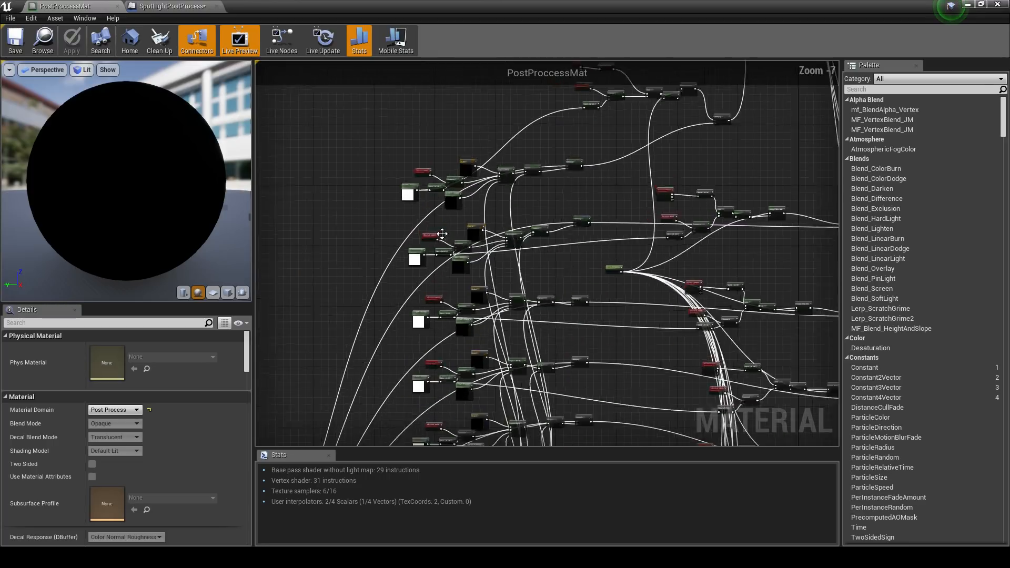
pyautogui.click(427, 257)
pyautogui.moveTo(612, 152); pyautogui.dragTo(579, 336, button='right')
pyautogui.click(605, 236)
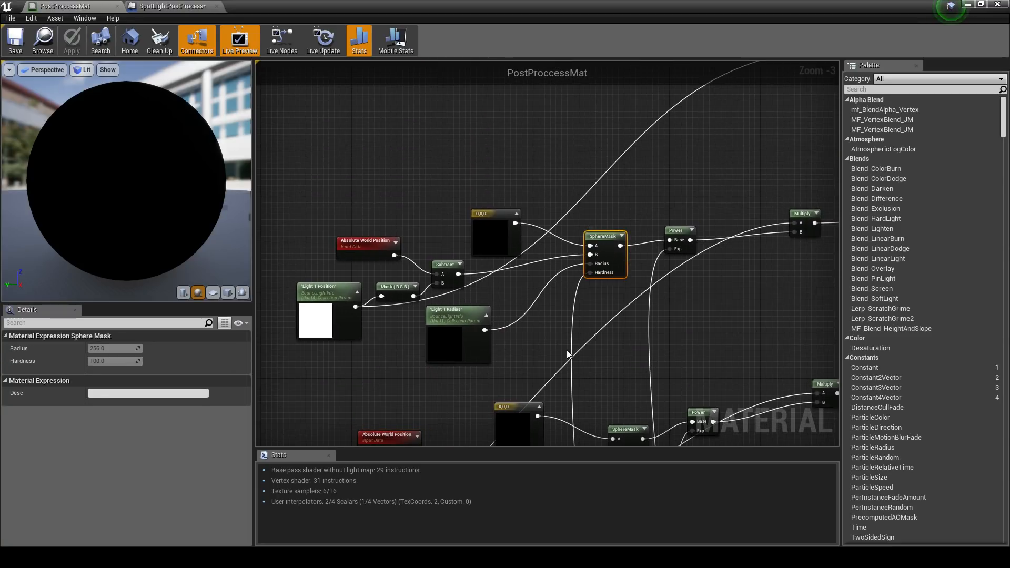
pyautogui.moveTo(315, 225); pyautogui.dragTo(414, 273)
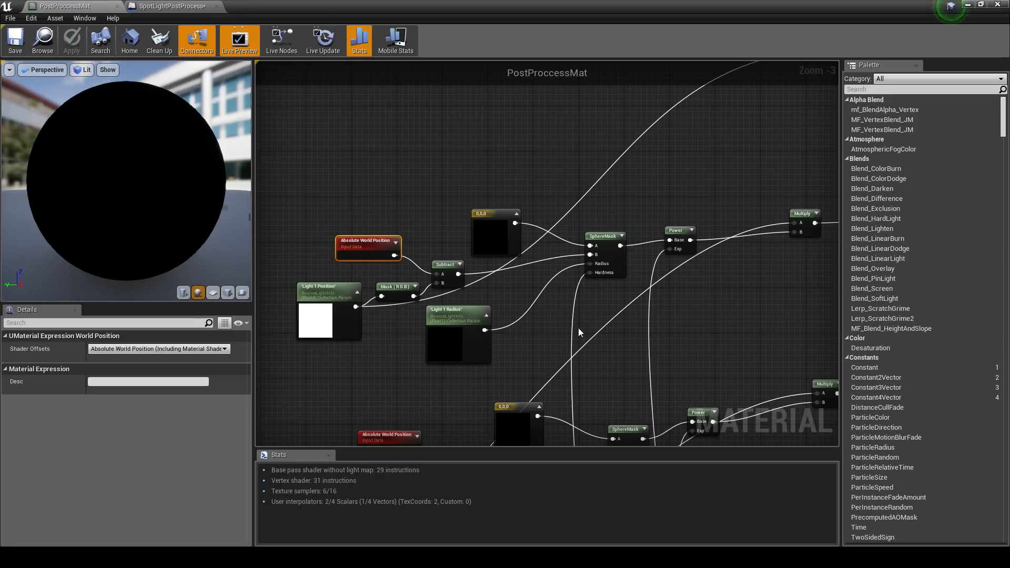
# Shift the Light 1 Position node slightly away from its mask node and inspect the Light 2 and Light 3 Position nodes.
pyautogui.scroll(3, 471, 332)
pyautogui.click(376, 282)
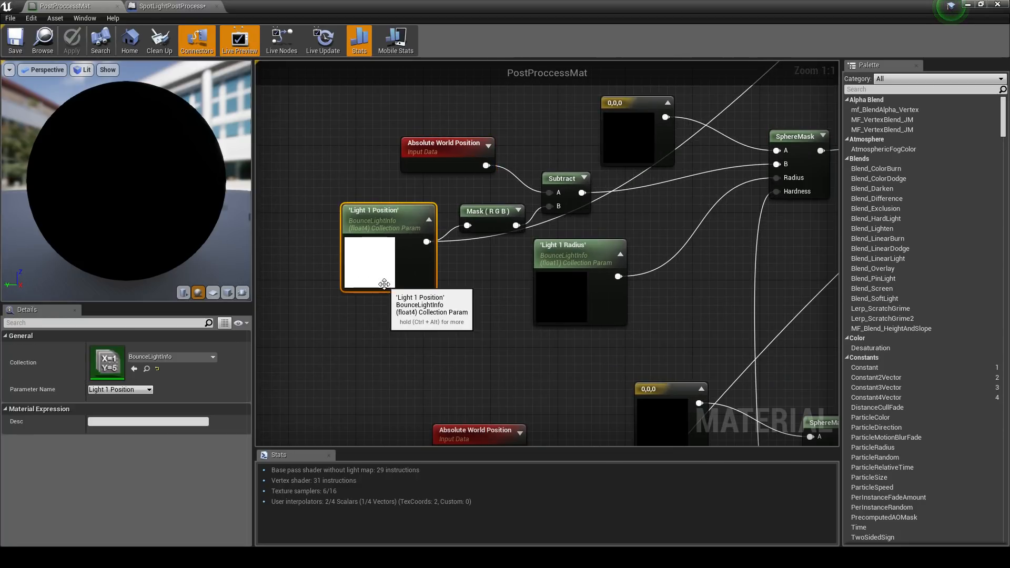
pyautogui.moveTo(376, 282); pyautogui.dragTo(356, 264)
pyautogui.moveTo(426, 330); pyautogui.dragTo(441, 215, button='right')
pyautogui.scroll(-2, 440, 217)
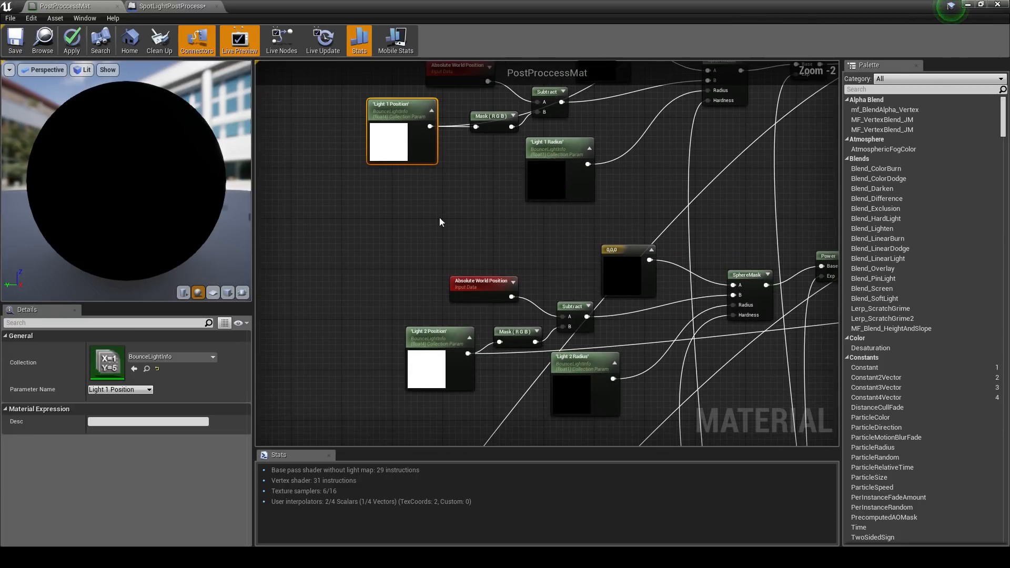
pyautogui.click(418, 375)
pyautogui.moveTo(425, 410); pyautogui.dragTo(464, 150, button='right')
pyautogui.click(475, 306)
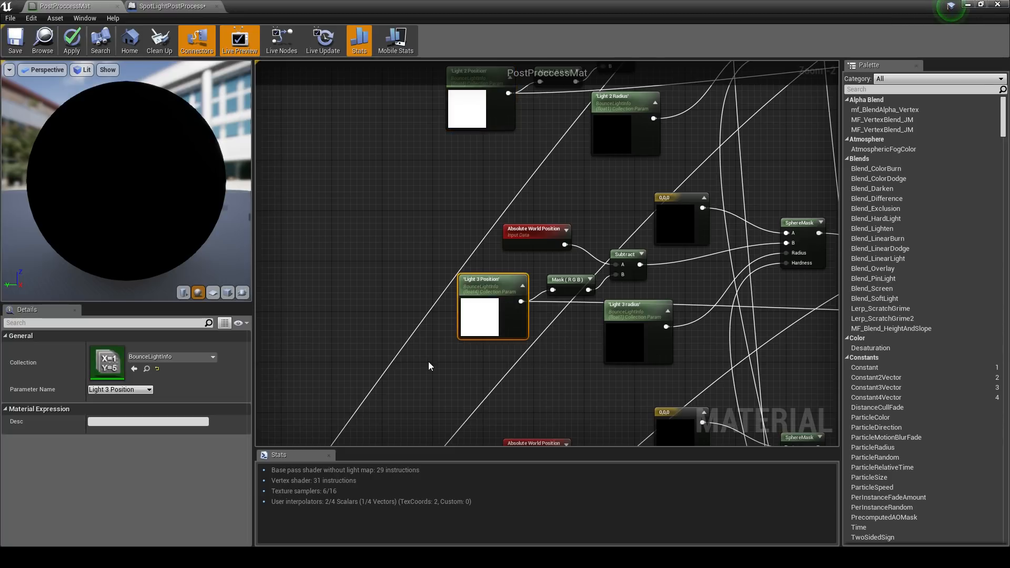
# Select the Light 1 position-subtraction nodes and reposition the Light 1 Radius node below the Subtract node.
pyautogui.moveTo(381, 212); pyautogui.dragTo(331, 423, button='right')
pyautogui.moveTo(348, 140); pyautogui.dragTo(332, 316, button='right')
pyautogui.click(541, 316)
pyautogui.moveTo(541, 315); pyautogui.dragTo(586, 315)
pyautogui.moveTo(305, 208); pyautogui.dragTo(525, 275)
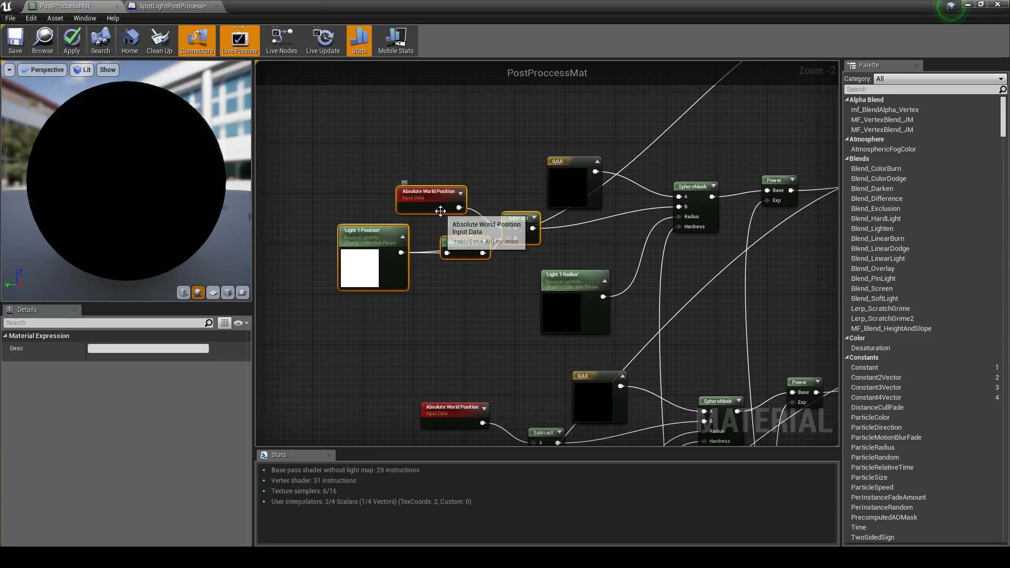
pyautogui.moveTo(589, 321); pyautogui.dragTo(546, 317)
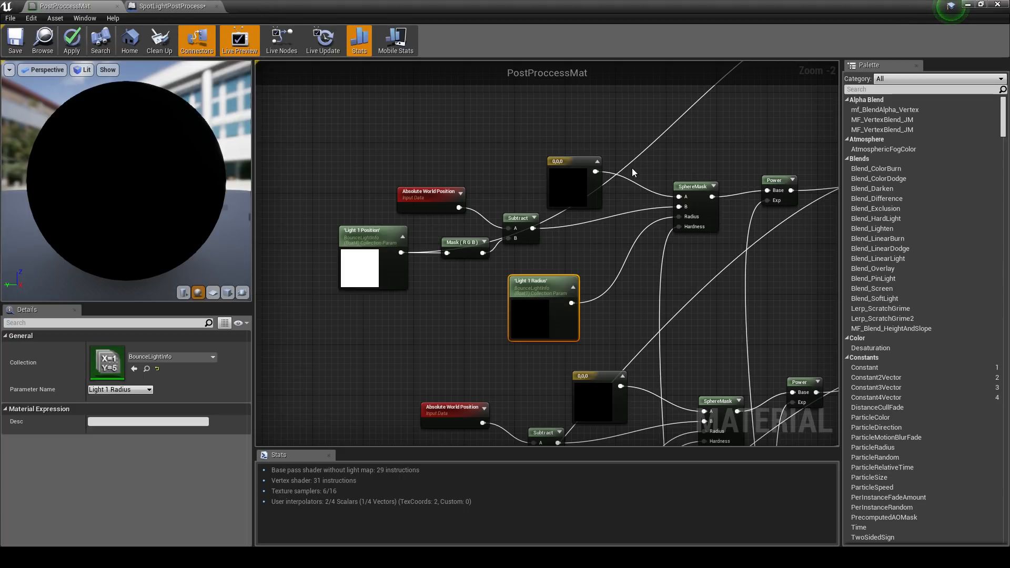
# Select the Light 1 mask nodes and connect the output of their Power node to the material's Emissive Color input.
pyautogui.scroll(-8, 643, 272)
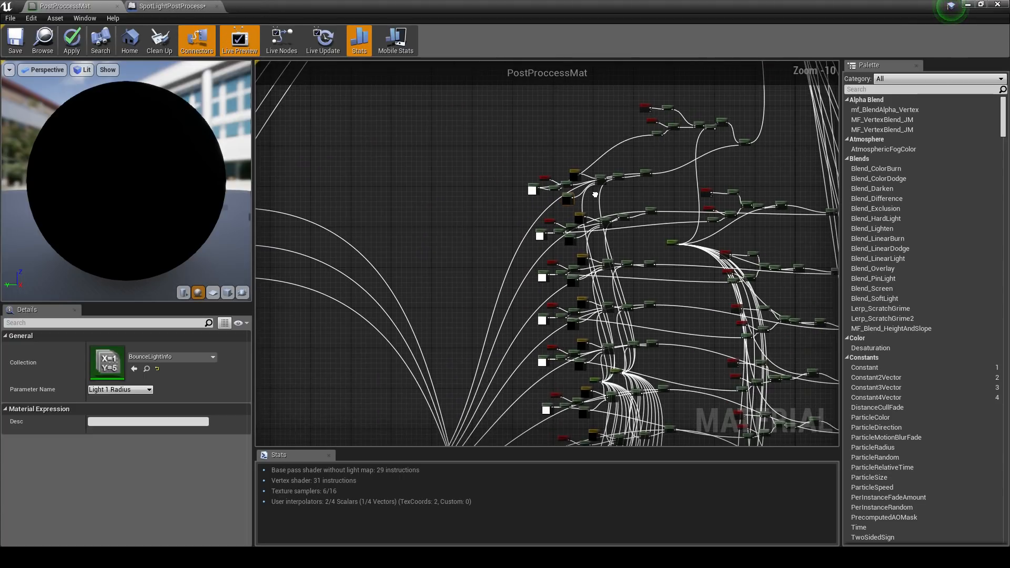
pyautogui.scroll(8, 608, 244)
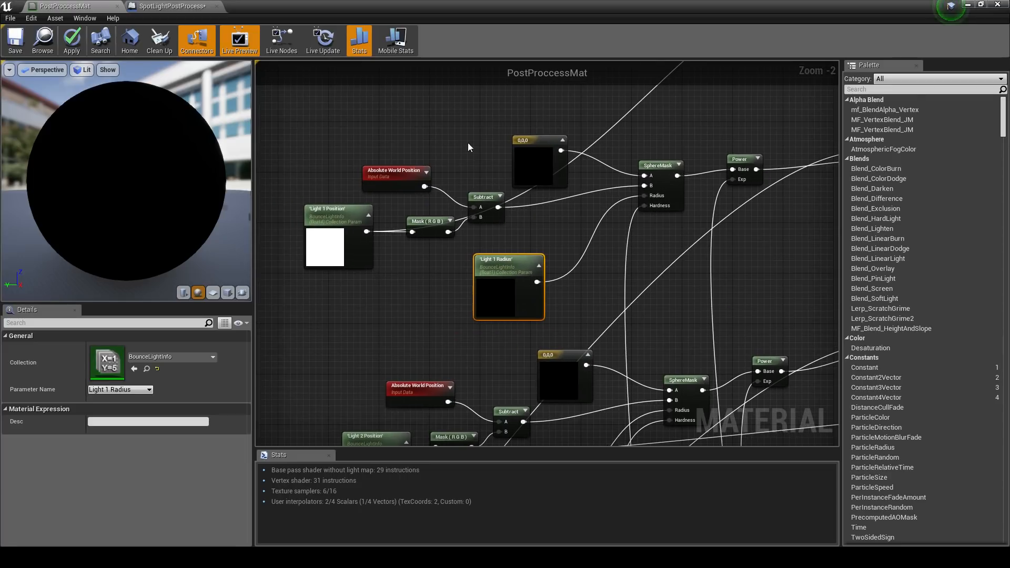
pyautogui.moveTo(438, 188); pyautogui.dragTo(693, 291)
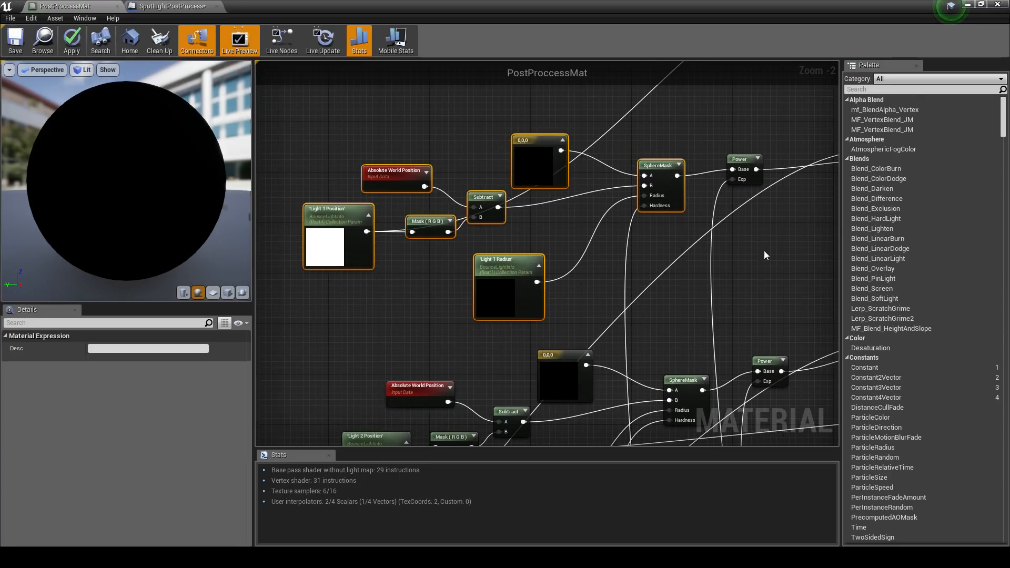
pyautogui.moveTo(764, 251); pyautogui.dragTo(582, 330, button='right')
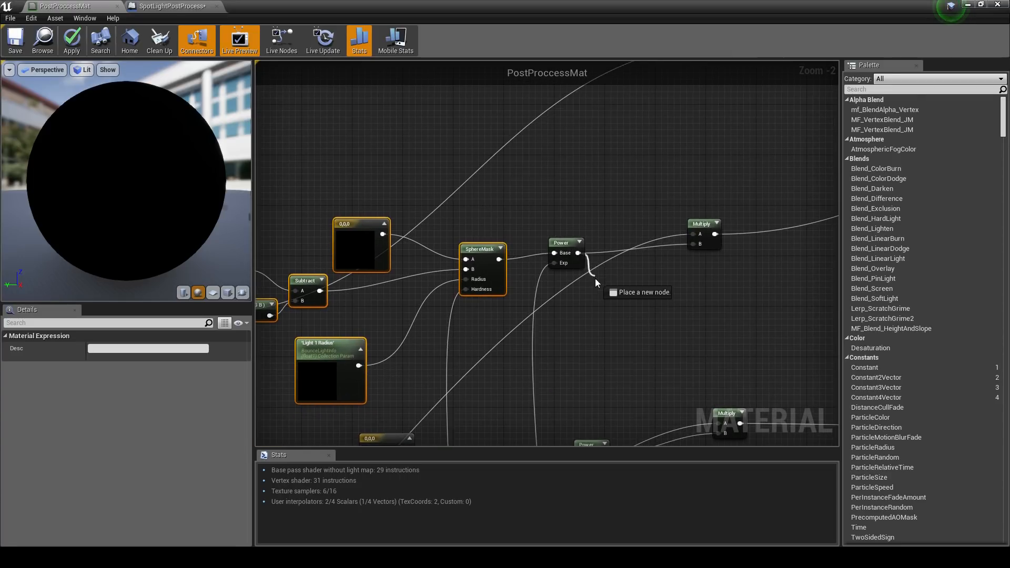
pyautogui.scroll(-10, 598, 281)
pyautogui.scroll(9, 718, 169)
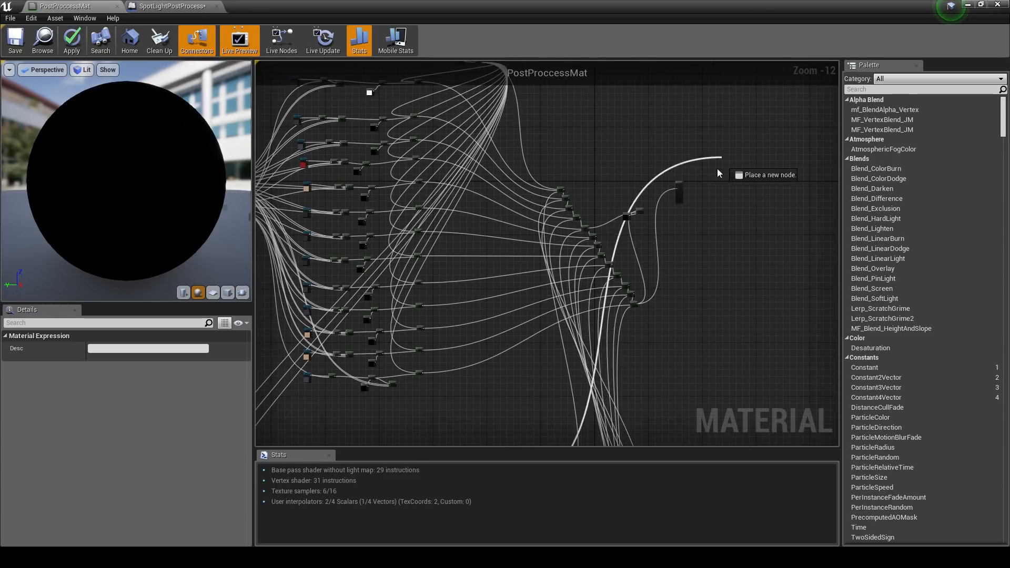
pyautogui.moveTo(709, 161); pyautogui.dragTo(710, 164)
# Shrink the material editor window to uncover the level viewport and apply the PostProccessMat changes.
pyautogui.moveTo(523, 2); pyautogui.dragTo(825, 67)
pyautogui.moveTo(526, 210)
pyautogui.mouseDown(button='right')
pyautogui.moveTo(563, 285)
pyautogui.moveTo(527, 221)
pyautogui.mouseUp(button='right')
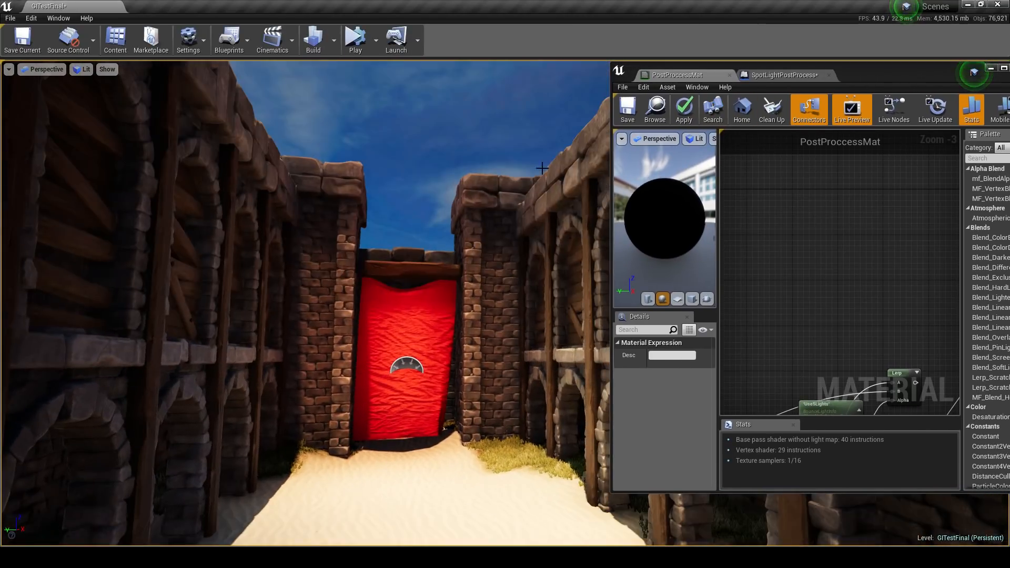
pyautogui.click(691, 107)
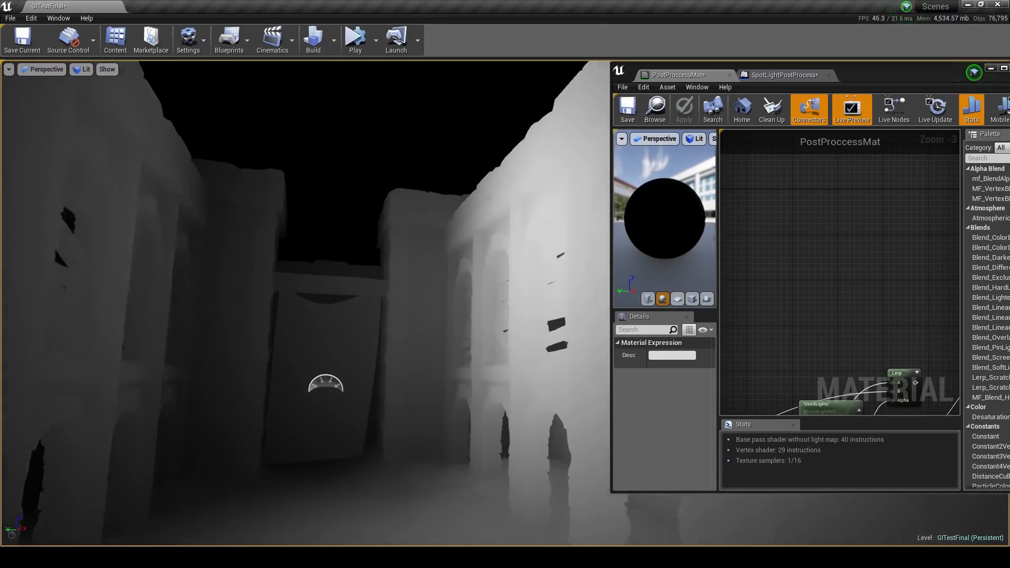
# View the greyscale Light 1 mask on the courtyard walls from several angles in the level viewport.
pyautogui.moveTo(436, 279); pyautogui.dragTo(642, 276, button='right')
pyautogui.moveTo(409, 267); pyautogui.dragTo(195, 252, button='right')
pyautogui.scroll(4, 548, 215)
pyautogui.scroll(-5, 549, 213)
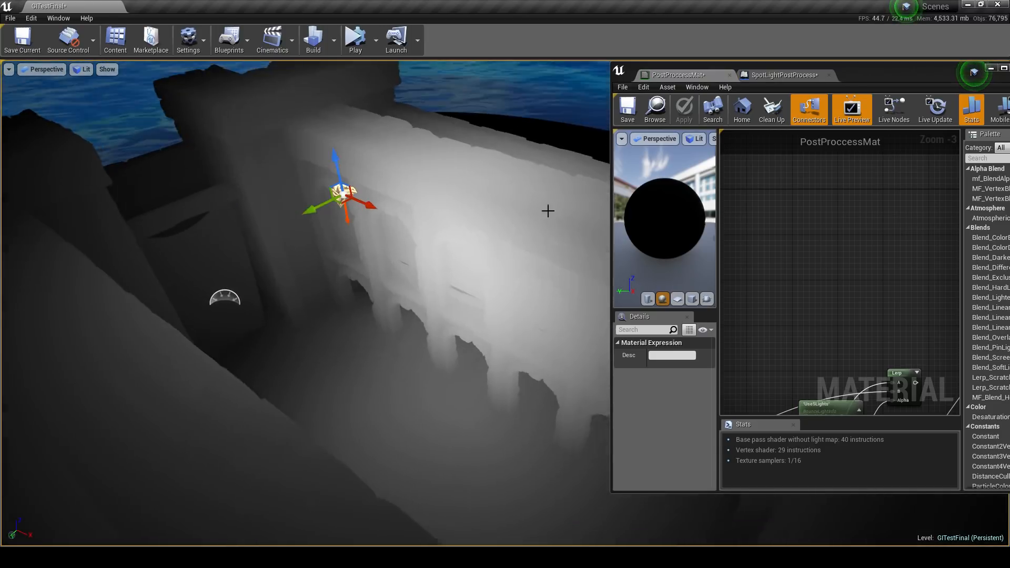
# Reposition and widen the material editor window so its graph sits beside the courtyard walls in the level viewport.
pyautogui.moveTo(852, 75); pyautogui.dragTo(787, 51)
pyautogui.scroll(-6, 788, 228)
pyautogui.moveTo(788, 228); pyautogui.dragTo(747, 248, button='right')
pyautogui.moveTo(464, 198); pyautogui.dragTo(486, 231, button='right')
pyautogui.scroll(-1, 465, 197)
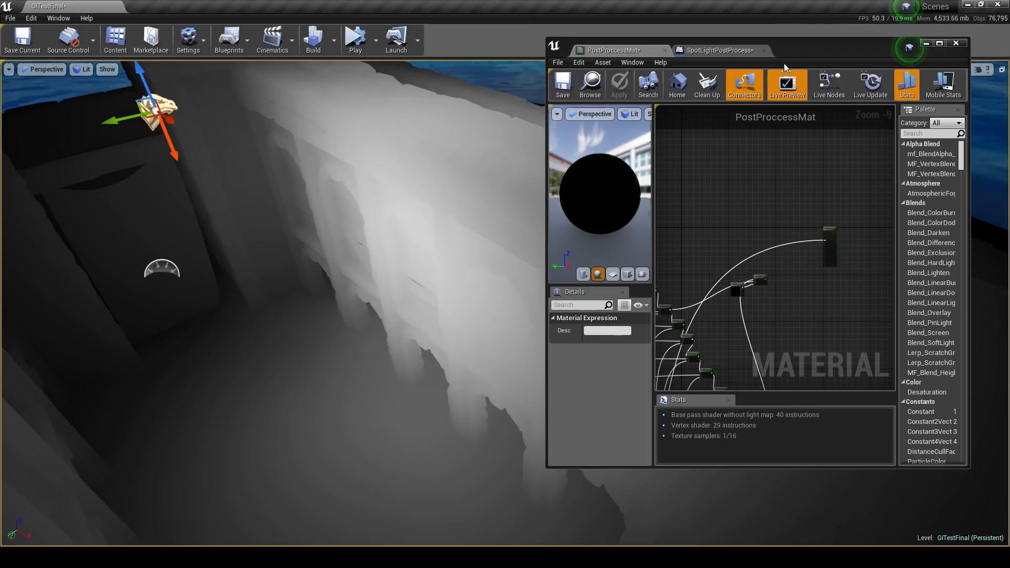
pyautogui.moveTo(809, 42); pyautogui.dragTo(808, 4)
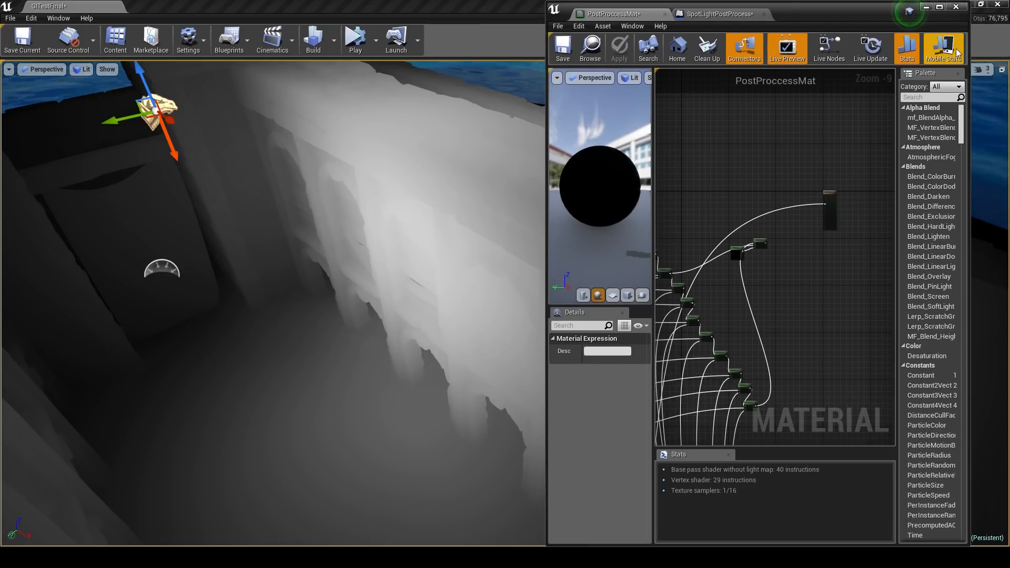
pyautogui.moveTo(969, 48); pyautogui.dragTo(1002, 48)
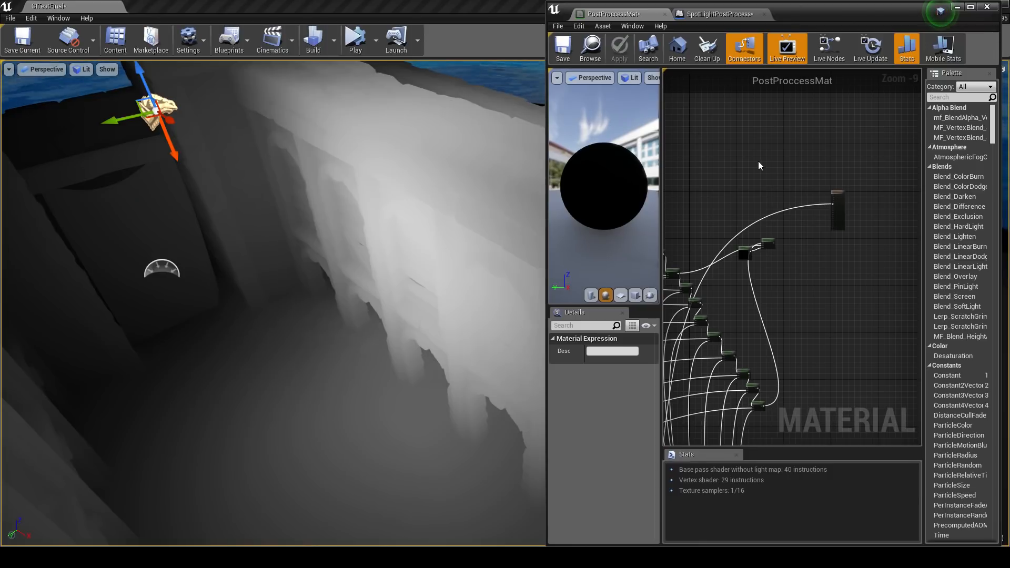
# Examine the normal-direction, Roughness and Ambient Occlusion networks in the material graph, selecting the SceneTexture Ambient Occlusion node.
pyautogui.scroll(-3, 814, 314)
pyautogui.moveTo(814, 314); pyautogui.dragTo(902, 75, button='right')
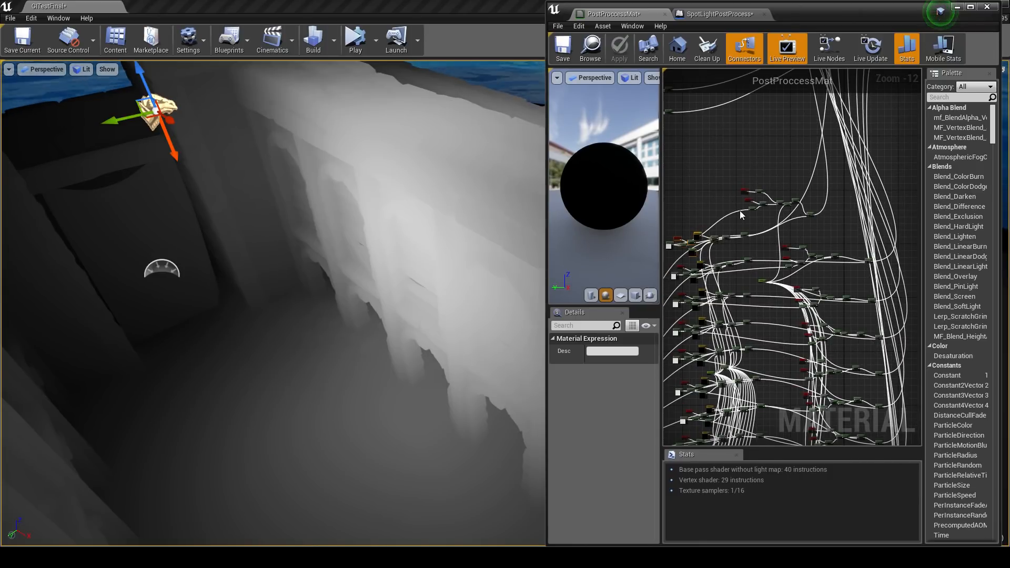
pyautogui.scroll(6, 746, 217)
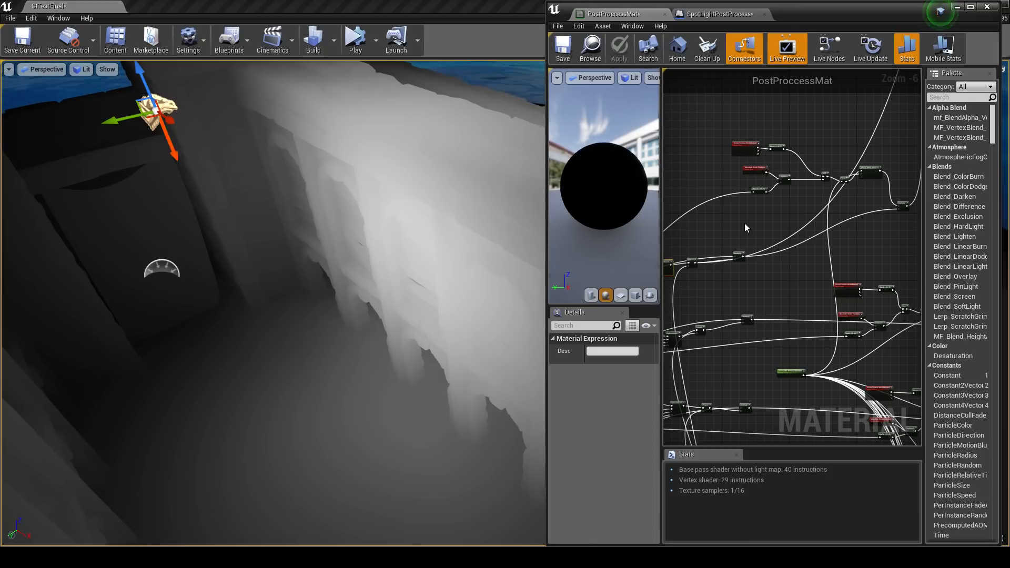
pyautogui.scroll(-6, 785, 263)
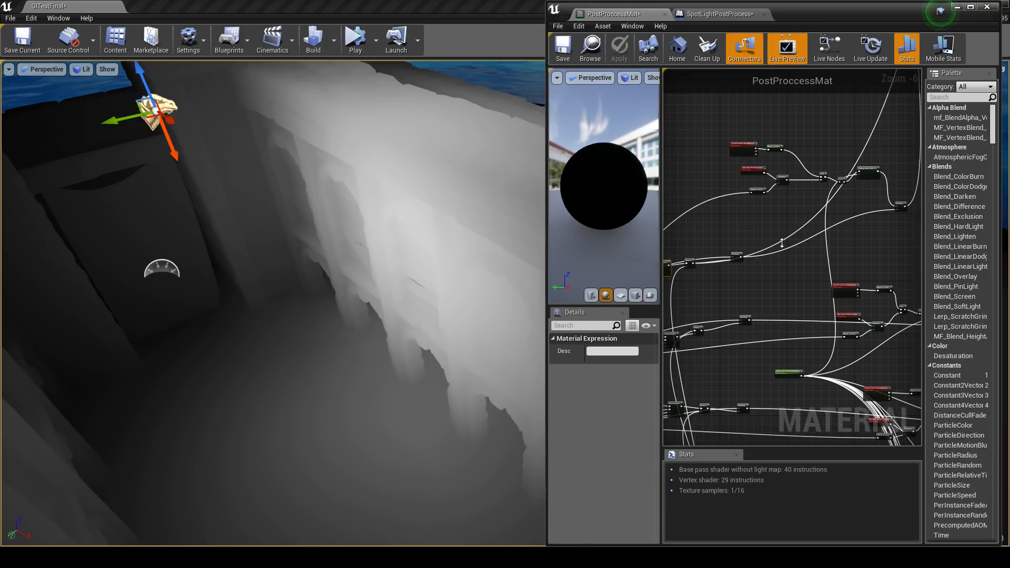
pyautogui.scroll(8, 782, 277)
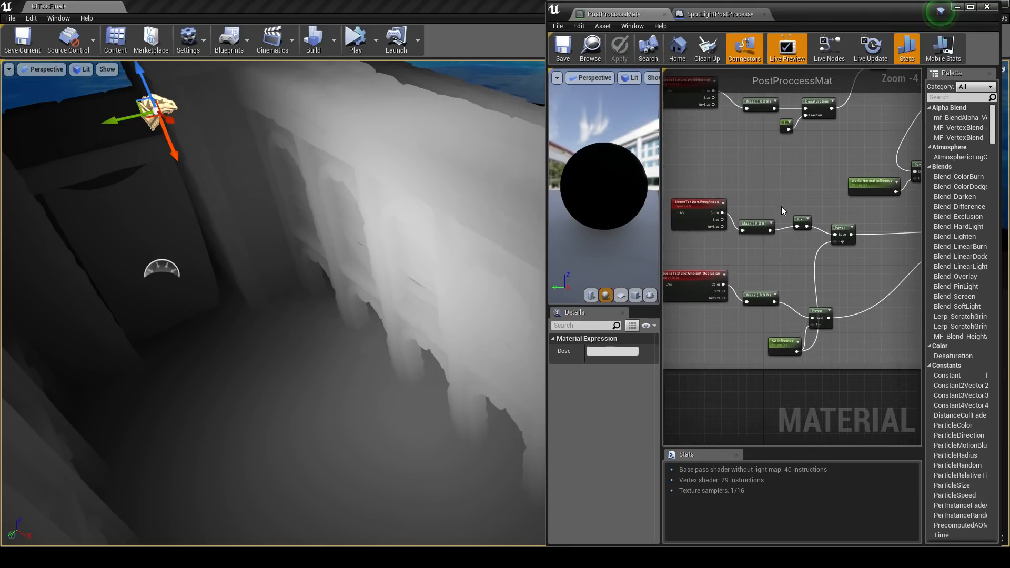
pyautogui.click(686, 216)
pyautogui.scroll(-2, 793, 329)
pyautogui.moveTo(867, 281); pyautogui.dragTo(726, 320, button='right')
pyautogui.scroll(-3, 844, 226)
pyautogui.moveTo(844, 226); pyautogui.dragTo(799, 246, button='right')
pyautogui.scroll(-3, 799, 245)
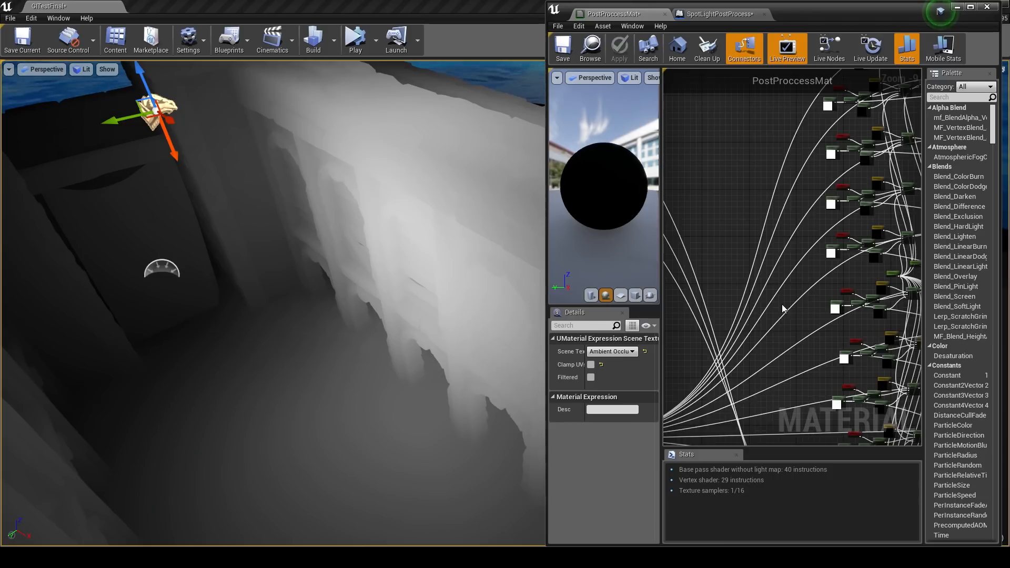
# Connect the Multiply node that follows Light 1's normal-direction Clamp to the material's Emissive Color input and apply the material.
pyautogui.moveTo(785, 310); pyautogui.dragTo(724, 337, button='right')
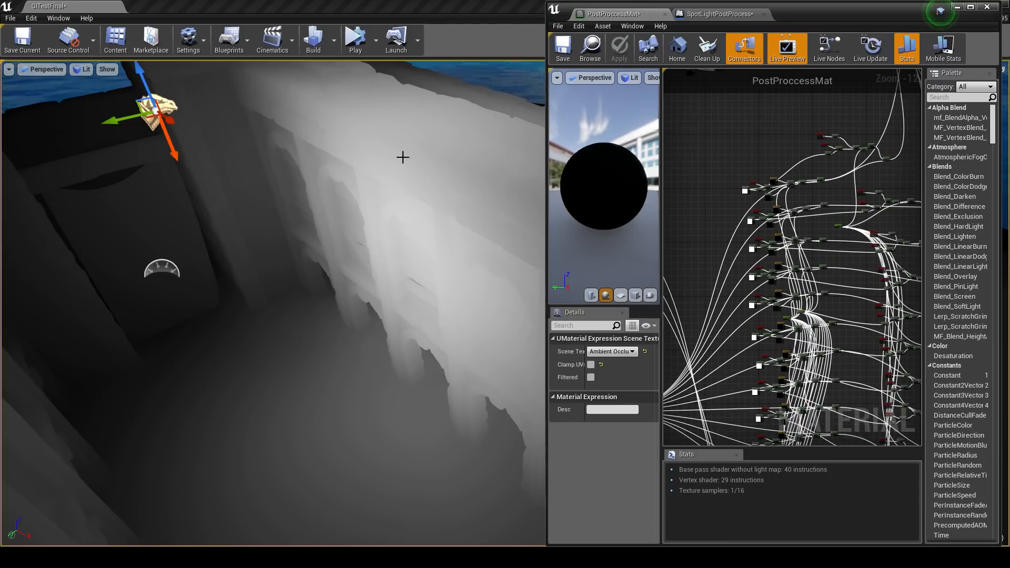
pyautogui.moveTo(903, 159); pyautogui.dragTo(742, 267, button='right')
pyautogui.scroll(8, 801, 252)
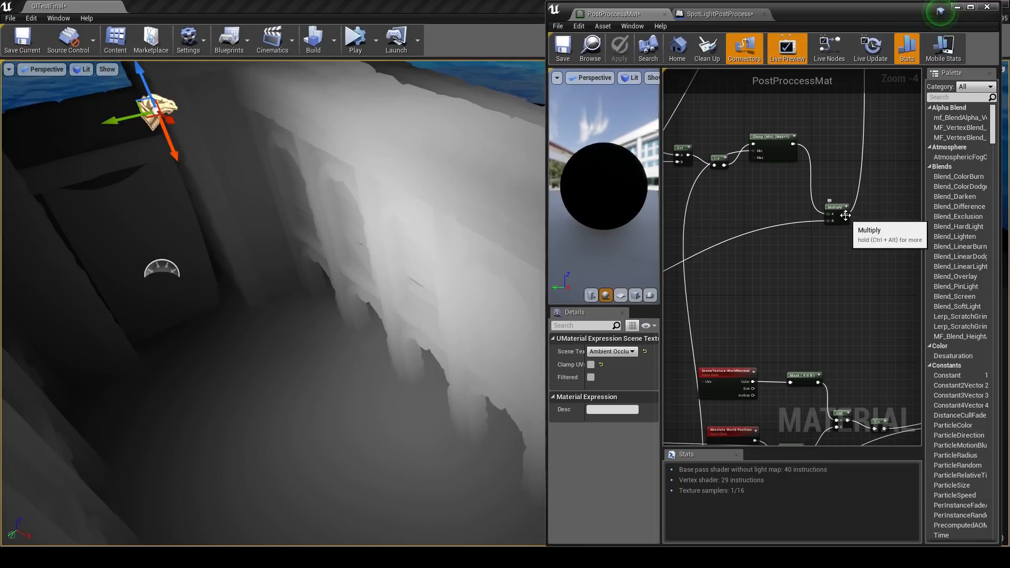
pyautogui.scroll(-6, 848, 221)
pyautogui.scroll(5, 896, 195)
pyautogui.moveTo(894, 196); pyautogui.dragTo(878, 202)
pyautogui.click(613, 58)
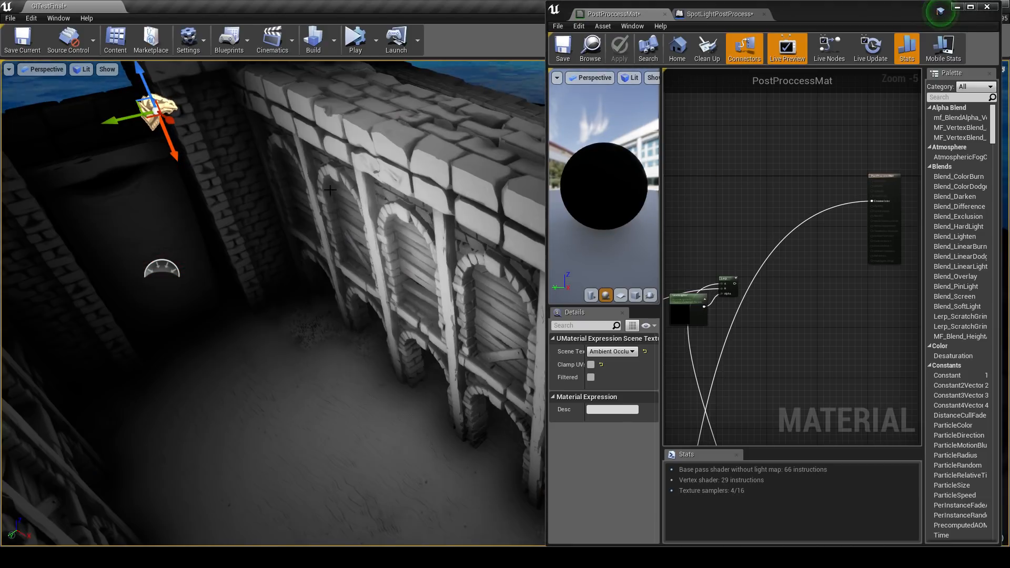
# View the normal-based light mask across the courtyard and inside the arcade beneath the wall.
pyautogui.keyDown('alt'); pyautogui.moveTo(325, 186); pyautogui.dragTo(442, 158); pyautogui.keyUp('alt')
pyautogui.moveTo(273, 263); pyautogui.dragTo(295, 248, button='right')
pyautogui.moveTo(267, 361); pyautogui.dragTo(166, 412, button='right')
pyautogui.moveTo(335, 302); pyautogui.dragTo(360, 209, button='right')
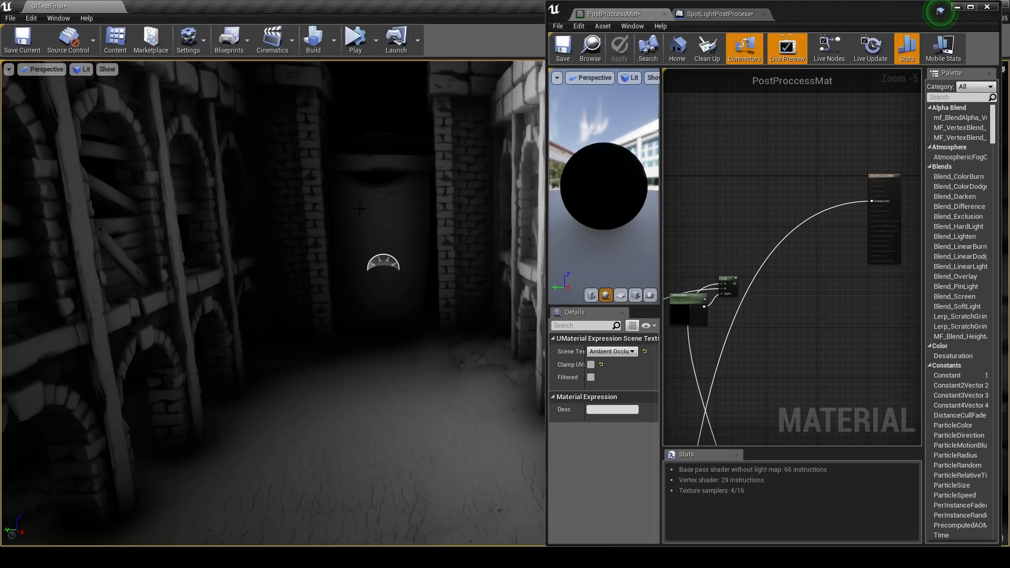
pyautogui.moveTo(1000, 41); pyautogui.dragTo(1005, 44)
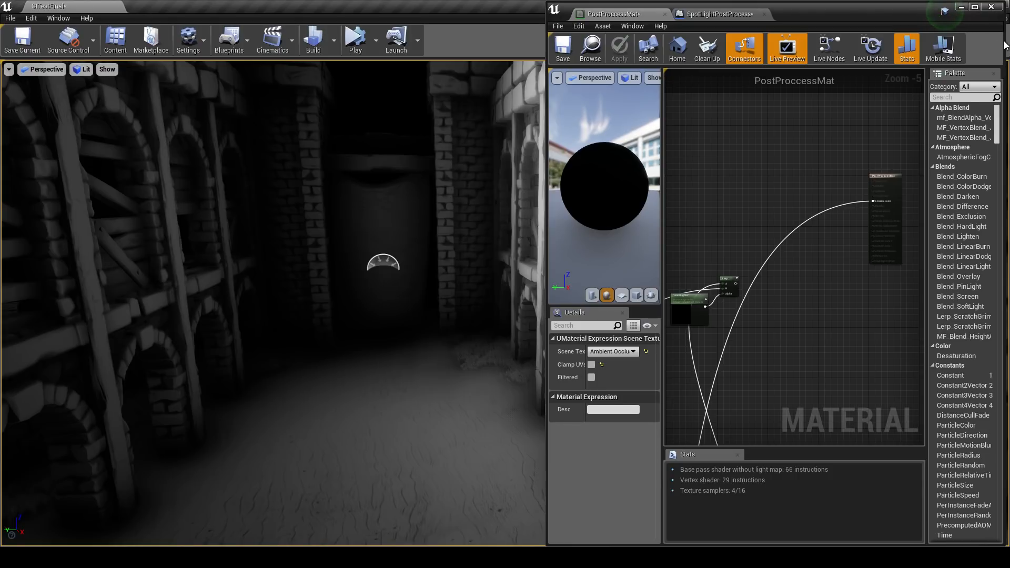
pyautogui.moveTo(368, 253); pyautogui.dragTo(263, 300, button='right')
pyautogui.moveTo(493, 252)
pyautogui.mouseDown(button='right')
pyautogui.moveTo(527, 231)
pyautogui.moveTo(494, 253)
pyautogui.mouseUp(button='right')
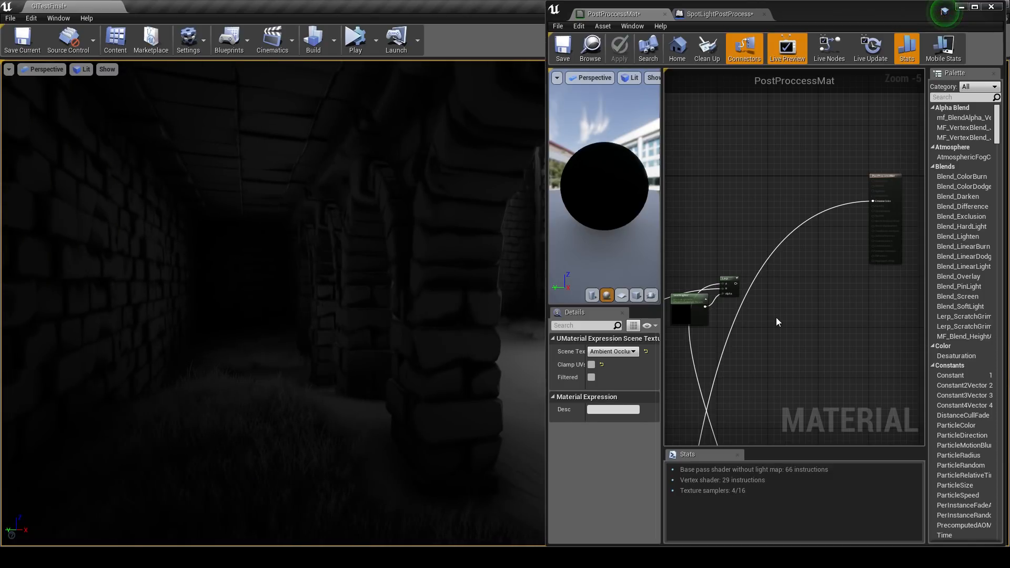
# Set the default value of the Clamp Min Normal Direction parameter to 0.
pyautogui.scroll(-7, 774, 316)
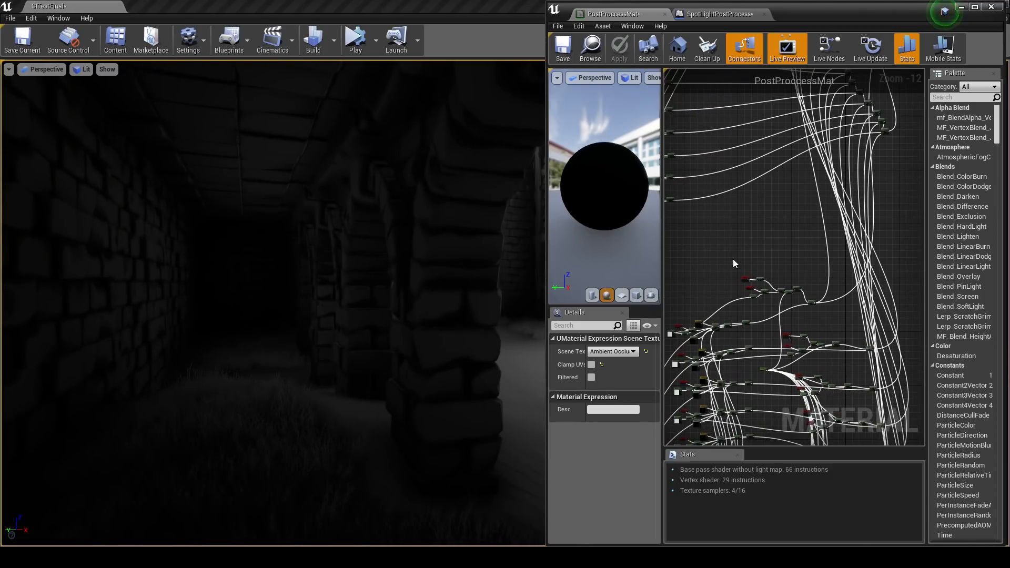
pyautogui.scroll(12, 774, 367)
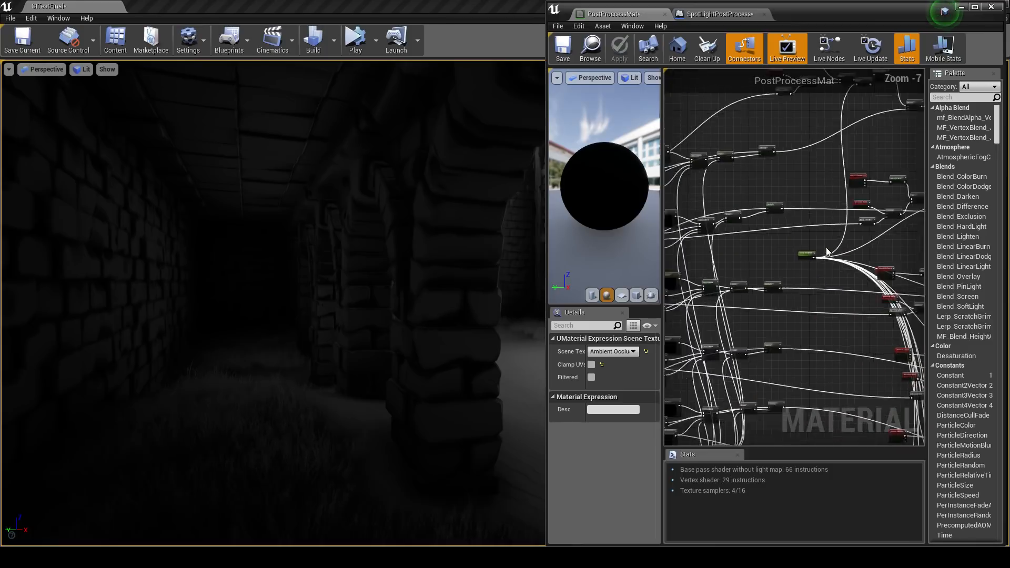
pyautogui.click(763, 185)
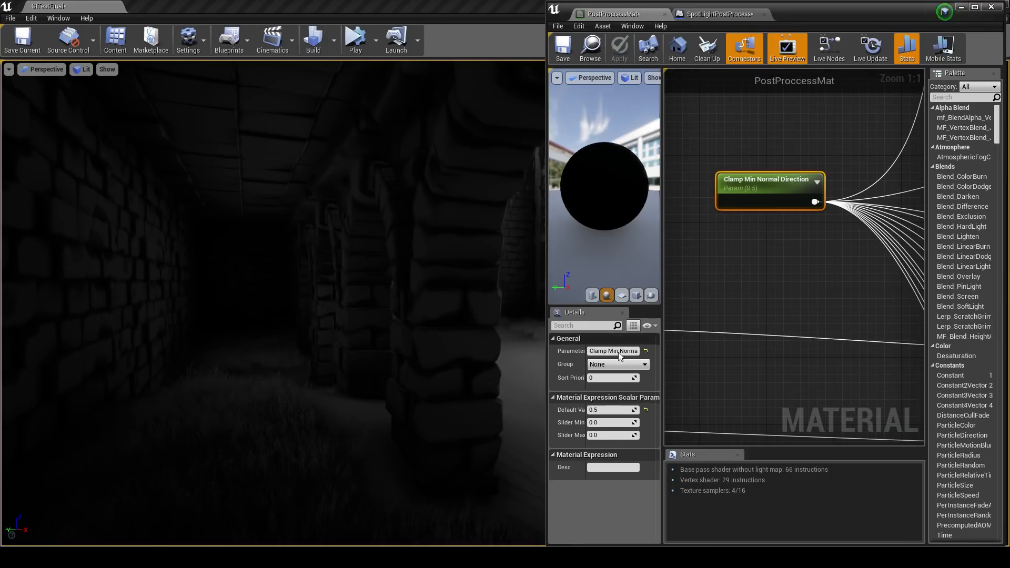
pyautogui.click(602, 410)
pyautogui.write('1')
pyautogui.press('Return')
pyautogui.write('0')
pyautogui.press('Return')
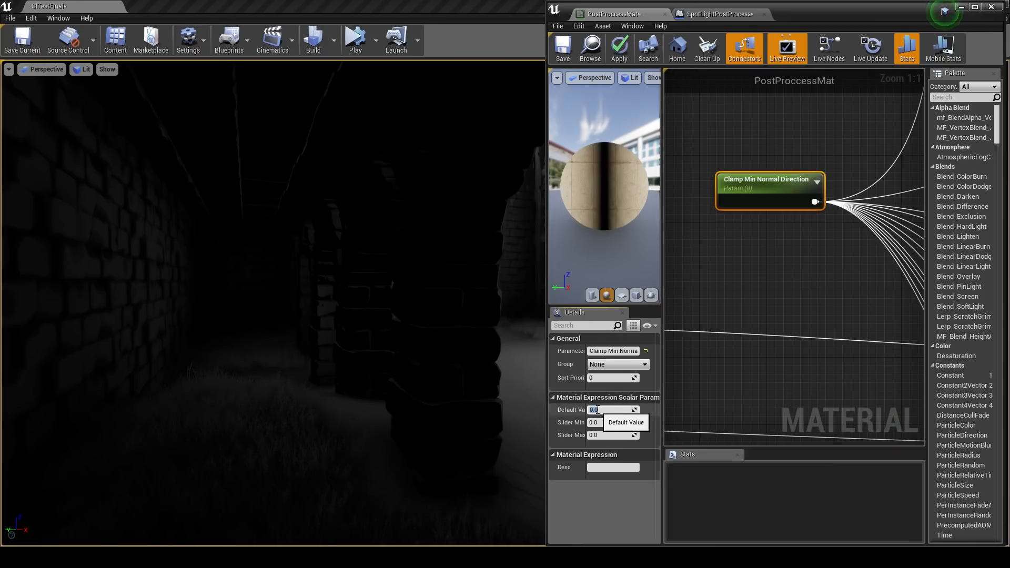
# Inspect the effect of the clamped normal direction from inside the arcade and from above the courtyard.
pyautogui.moveTo(372, 309); pyautogui.dragTo(464, 310, button='right')
pyautogui.press('w')
pyautogui.press('w')
pyautogui.press('w')
pyautogui.press('w')
pyautogui.moveTo(342, 292); pyautogui.dragTo(332, 289, button='right')
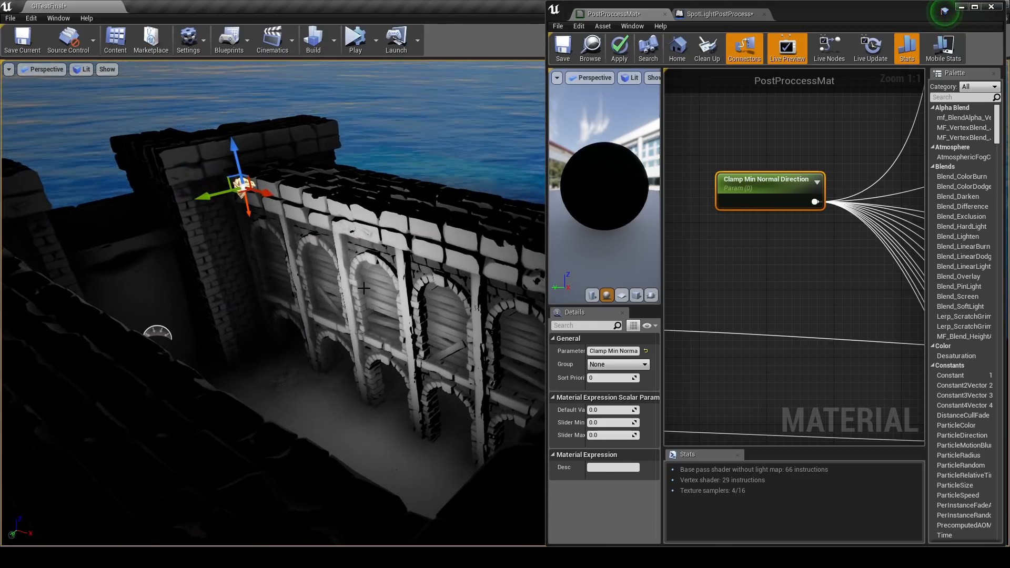
pyautogui.scroll(5, 364, 288)
pyautogui.scroll(-5, 327, 214)
pyautogui.moveTo(321, 213); pyautogui.dragTo(284, 211, button='right')
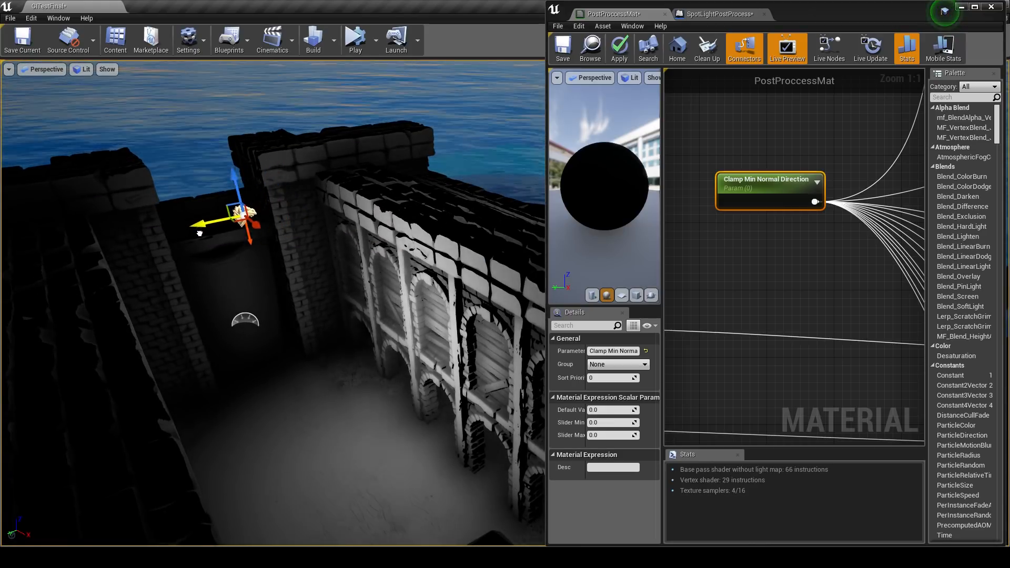
# Move the selected light actor across the courtyard and view how the mask falls on the surrounding walls.
pyautogui.moveTo(200, 233); pyautogui.dragTo(266, 216)
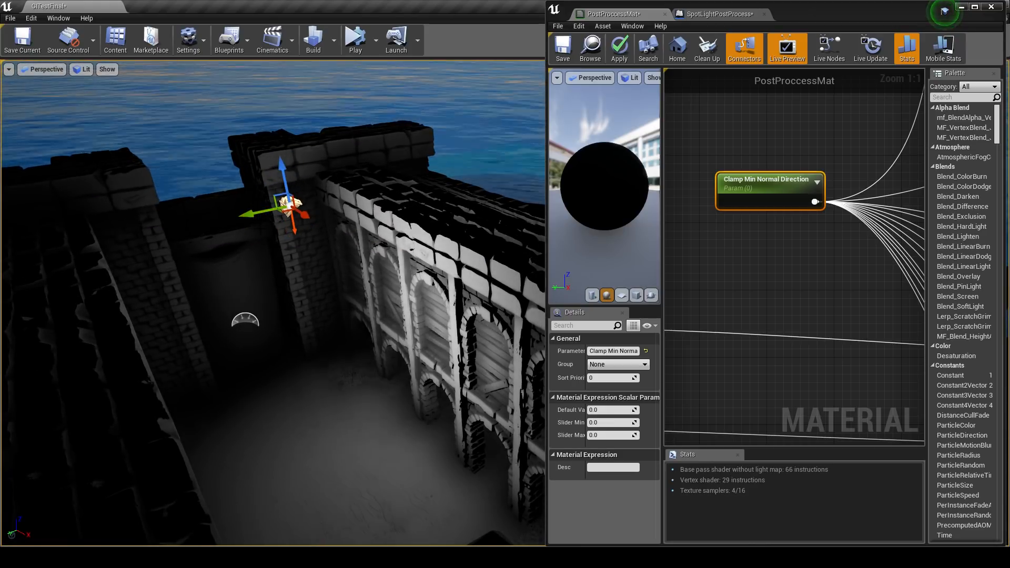
pyautogui.moveTo(245, 165); pyautogui.dragTo(227, 195)
pyautogui.press('space')
pyautogui.moveTo(226, 195); pyautogui.dragTo(303, 279, button='right')
pyautogui.press('w')
pyautogui.scroll(-5, 413, 216)
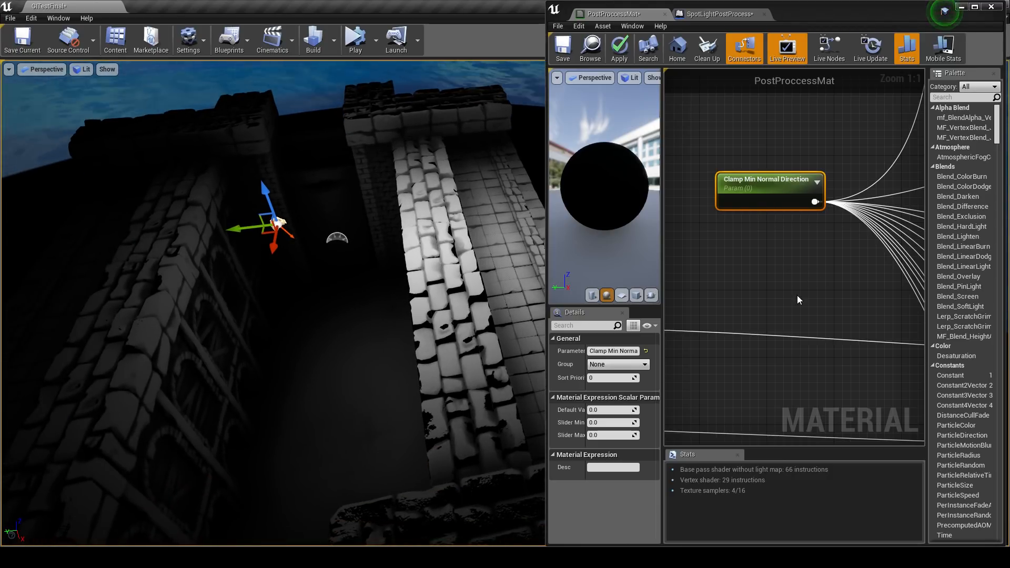
# Examine the PostProccessMat node graph and the masked light falling on the wall tops around the courtyard.
pyautogui.scroll(-12, 798, 284)
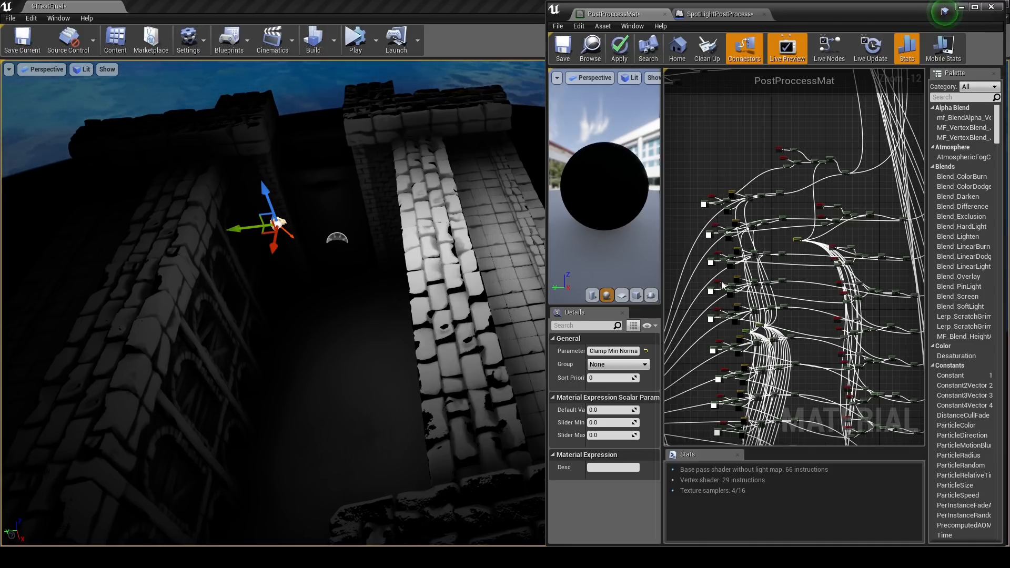
pyautogui.moveTo(807, 380); pyautogui.dragTo(778, 478, button='right')
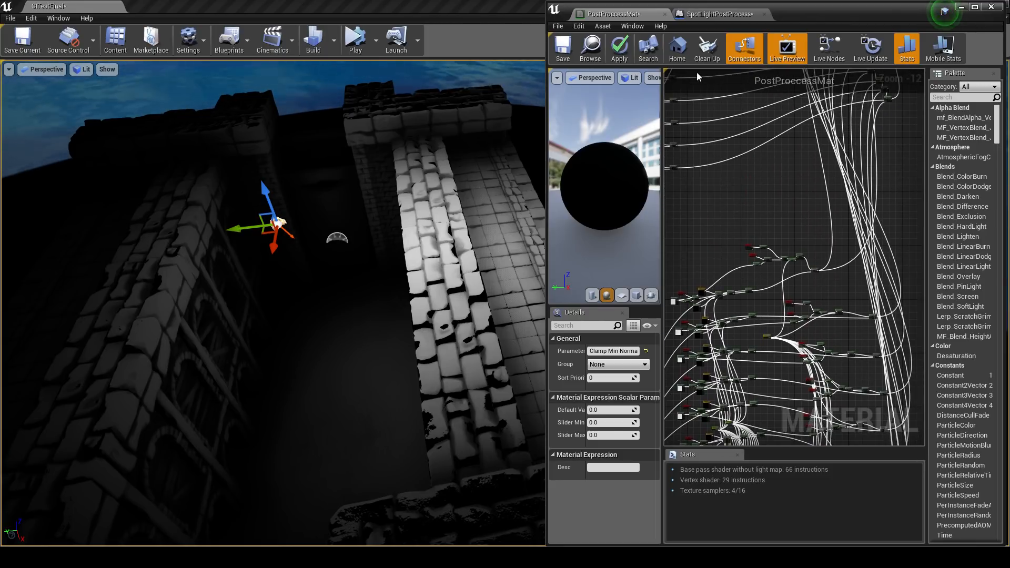
pyautogui.moveTo(368, 221); pyautogui.dragTo(399, 224, button='right')
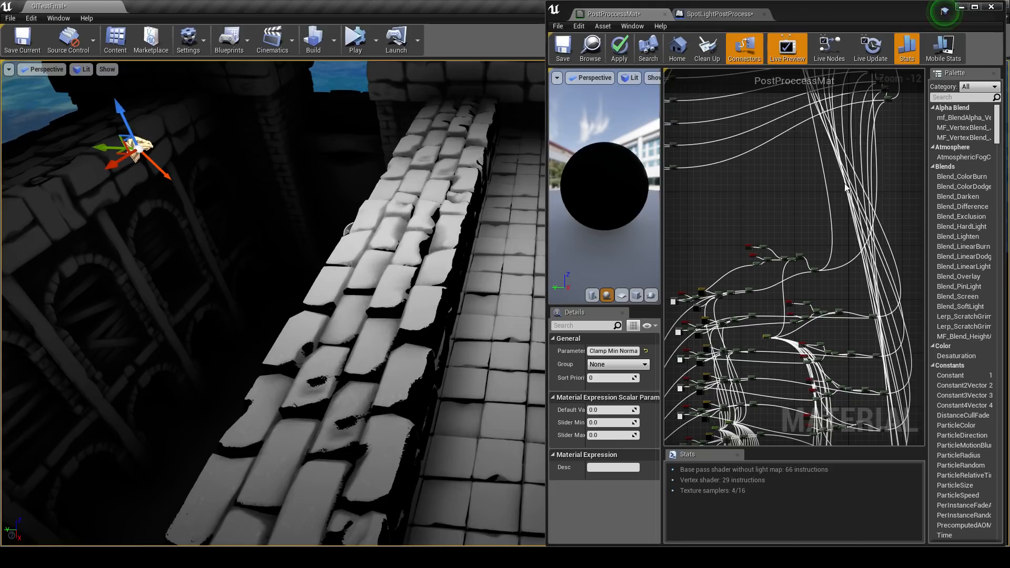
pyautogui.scroll(11, 817, 266)
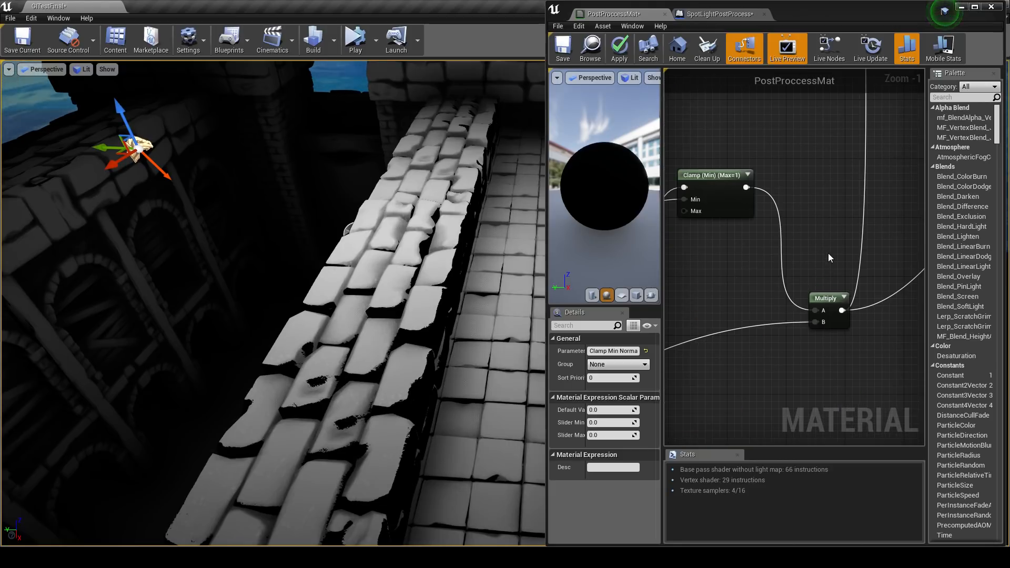
pyautogui.moveTo(829, 254); pyautogui.dragTo(804, 294, button='right')
pyautogui.scroll(-7, 804, 294)
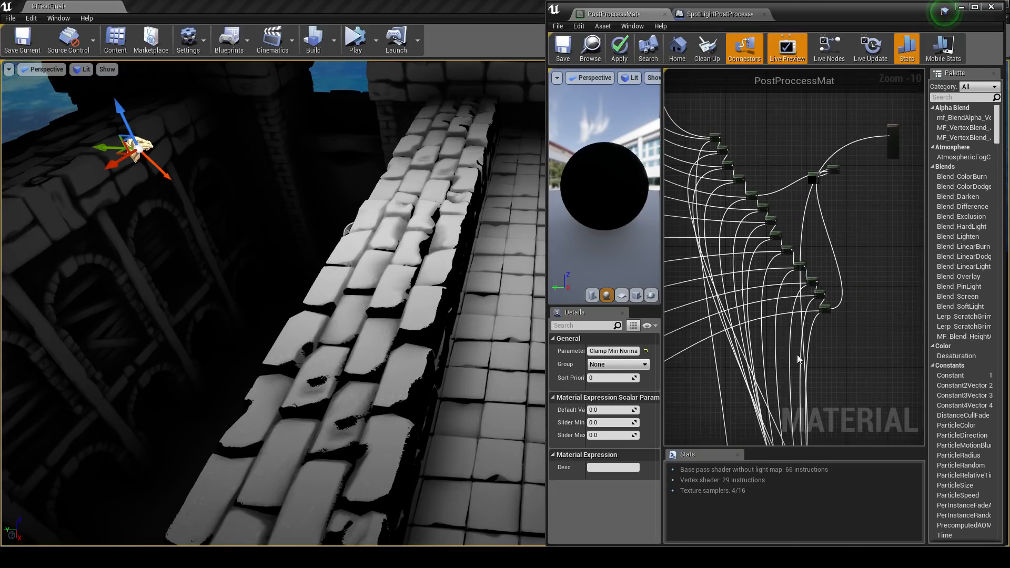
pyautogui.scroll(5, 820, 324)
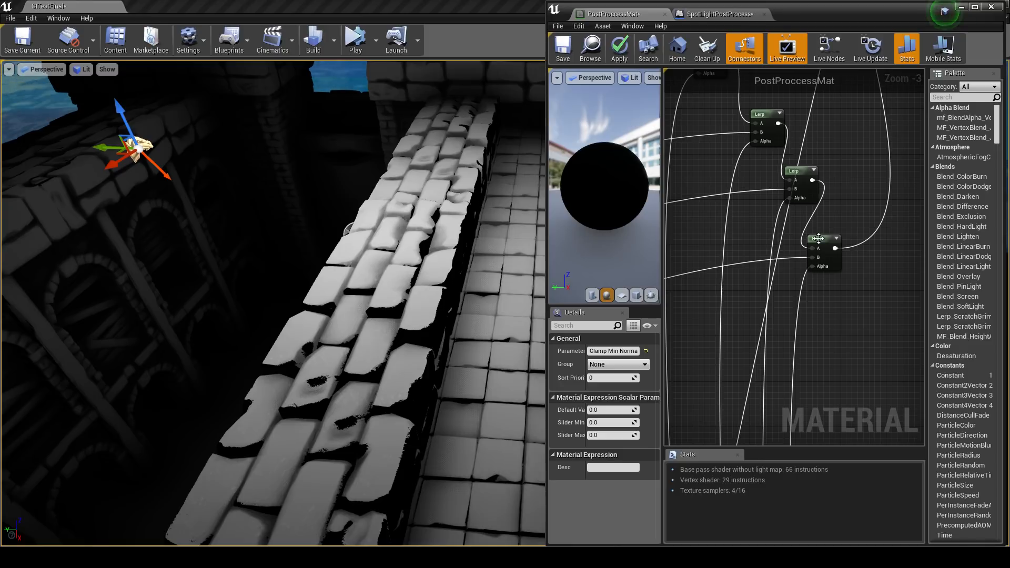
pyautogui.click(824, 256)
pyautogui.scroll(-9, 772, 315)
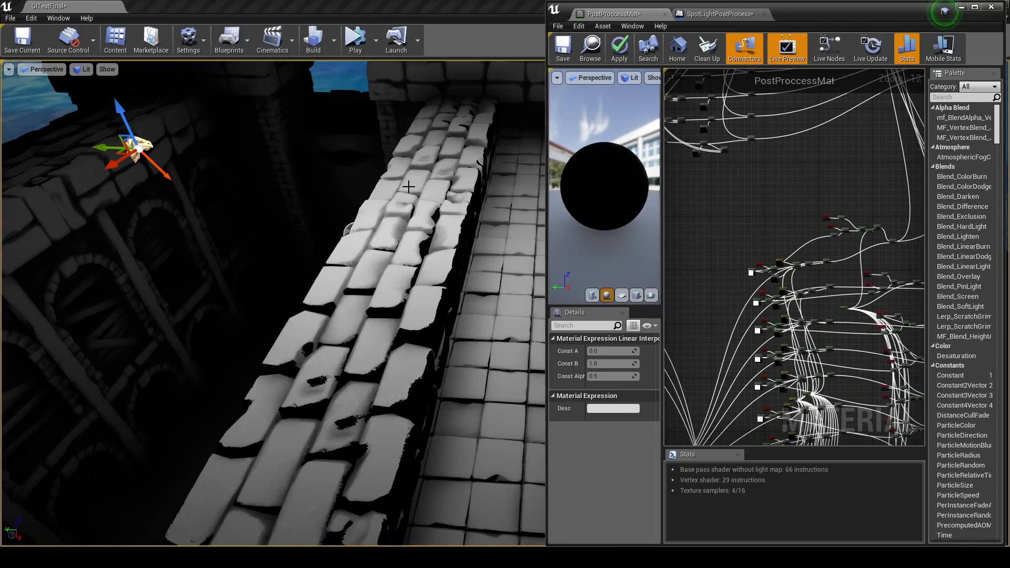
pyautogui.moveTo(772, 314); pyautogui.dragTo(791, 398, button='right')
pyautogui.moveTo(337, 273); pyautogui.dragTo(326, 237, button='right')
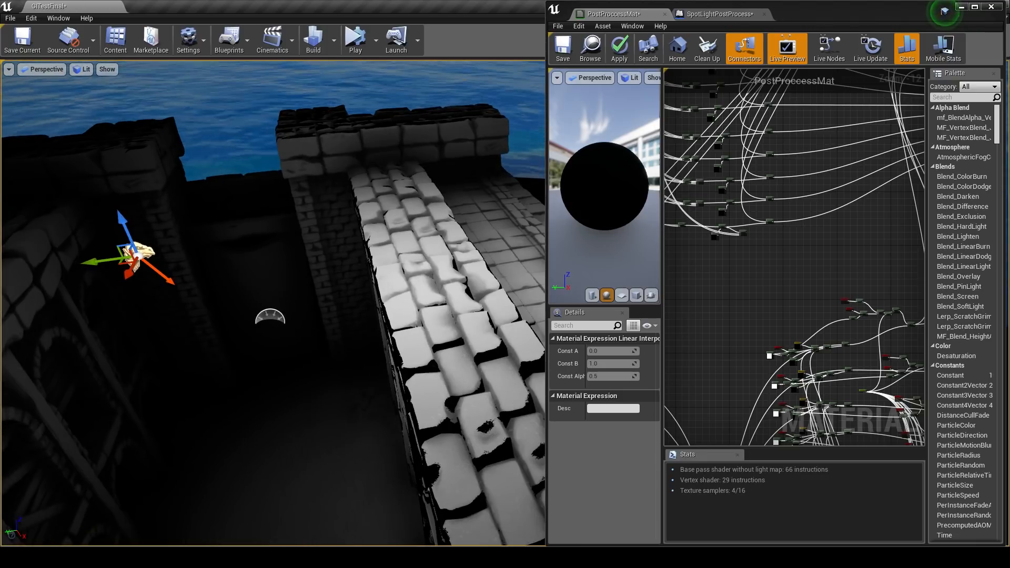
# Connect a different mask Multiply node to Emissive Color and apply PostProccessMat to the level.
pyautogui.moveTo(459, 247); pyautogui.dragTo(386, 275, button='right')
pyautogui.moveTo(813, 276); pyautogui.dragTo(924, 406, button='right')
pyautogui.scroll(10, 846, 271)
pyautogui.moveTo(833, 230); pyautogui.dragTo(857, 372, button='right')
pyautogui.scroll(-4, 863, 375)
pyautogui.scroll(5, 880, 274)
pyautogui.moveTo(885, 281); pyautogui.dragTo(791, 344)
pyautogui.scroll(-11, 806, 351)
pyautogui.scroll(6, 807, 393)
pyautogui.scroll(5, 754, 336)
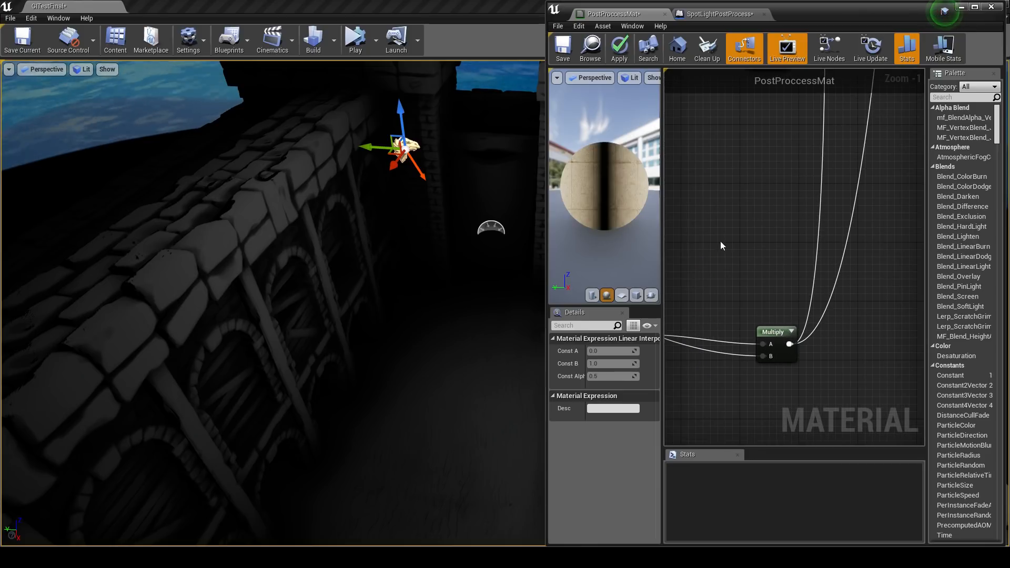
pyautogui.click(622, 55)
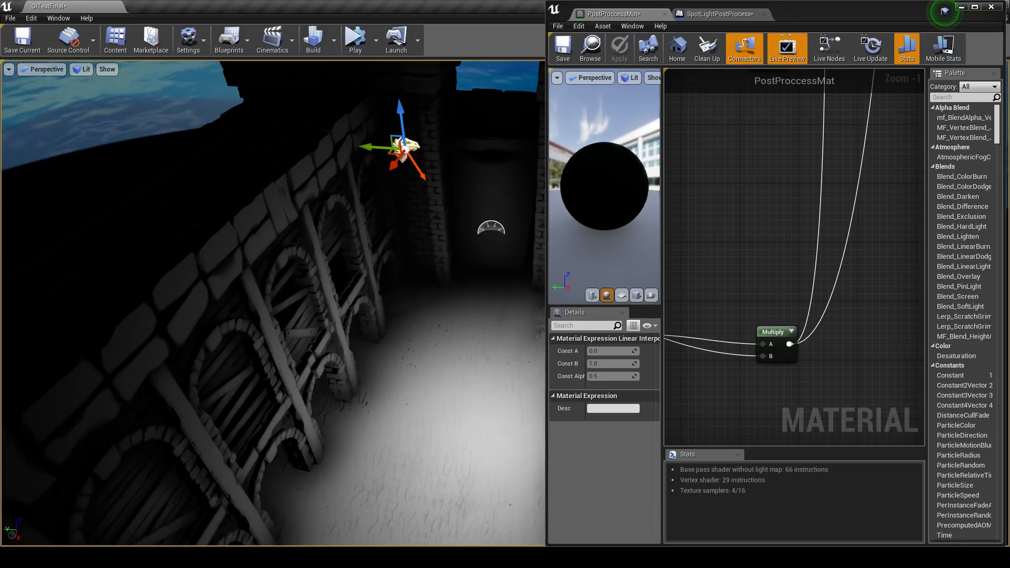
# Connect the final combined lighting result back to Emissive Color and apply PostProccessMat to the level.
pyautogui.scroll(-10, 828, 272)
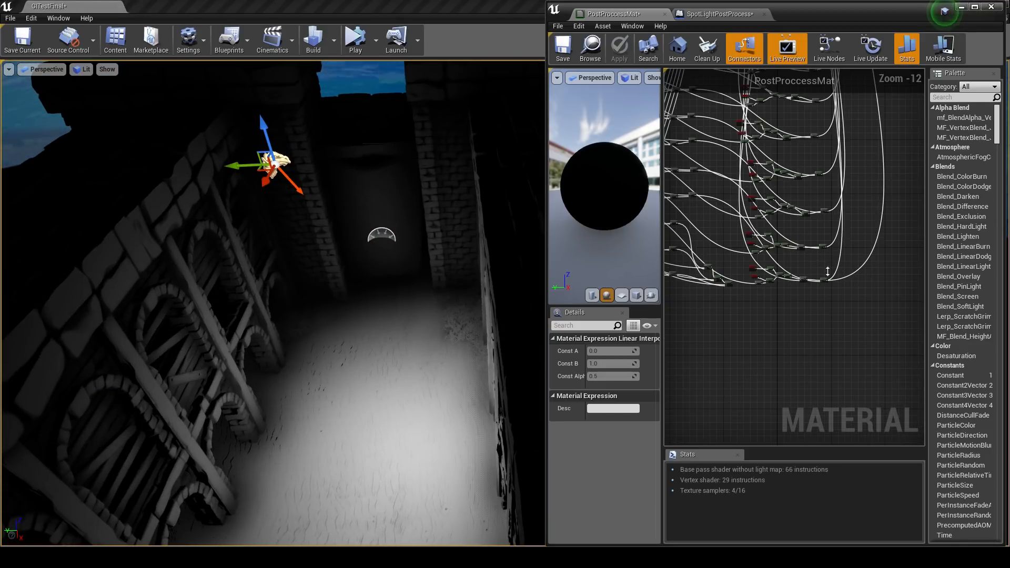
pyautogui.moveTo(827, 273); pyautogui.dragTo(806, 437, button='right')
pyautogui.moveTo(805, 173); pyautogui.dragTo(802, 438, button='right')
pyautogui.scroll(11, 772, 235)
pyautogui.moveTo(758, 240); pyautogui.dragTo(891, 289)
pyautogui.scroll(-5, 791, 253)
pyautogui.scroll(4, 900, 265)
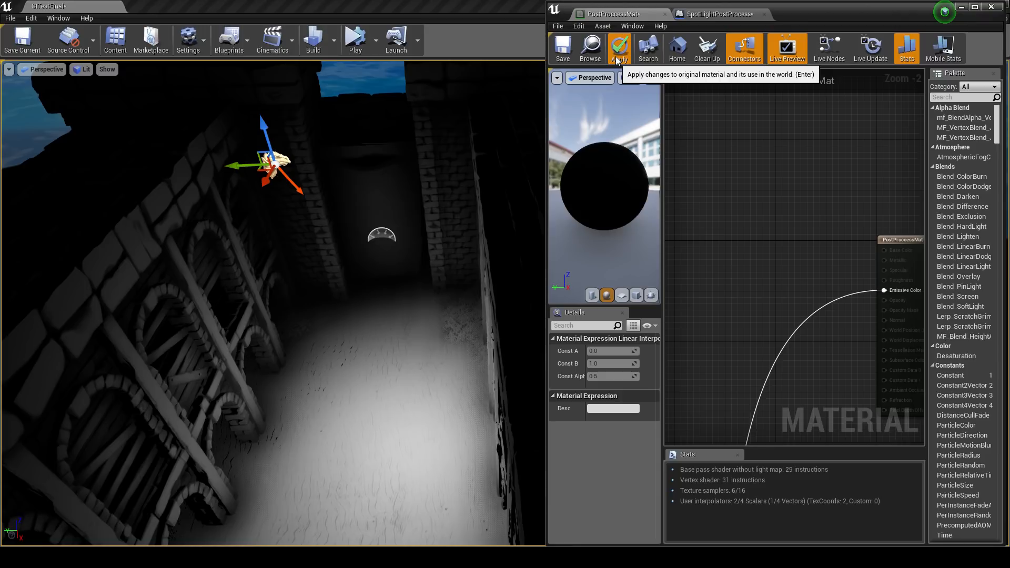
pyautogui.click(616, 56)
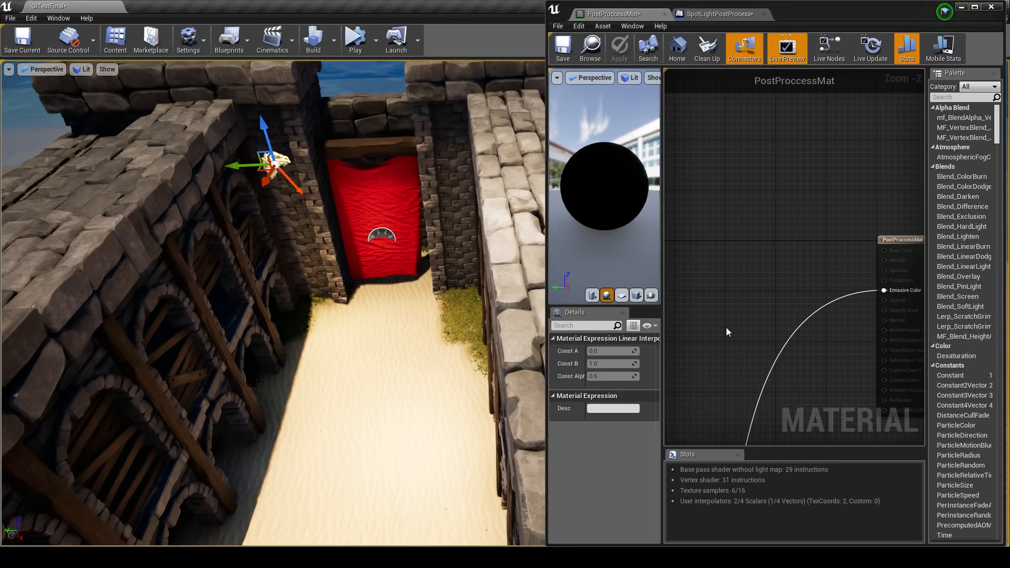
# Examine the material's mask nodes alongside the full-colour lighting on the courtyard walls and red banner.
pyautogui.scroll(-10, 726, 327)
pyautogui.moveTo(727, 327); pyautogui.dragTo(790, 268, button='right')
pyautogui.scroll(12, 782, 361)
pyautogui.moveTo(782, 361); pyautogui.dragTo(836, 357, button='right')
pyautogui.moveTo(421, 316); pyautogui.dragTo(426, 358, button='right')
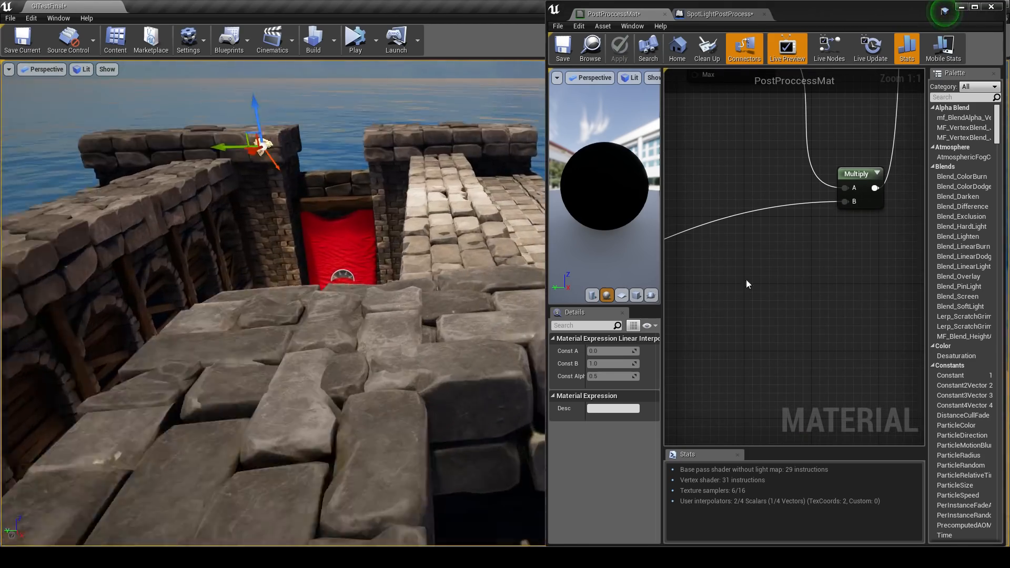
pyautogui.scroll(-10, 765, 295)
pyautogui.moveTo(766, 294); pyautogui.dragTo(811, 212, button='right')
pyautogui.scroll(6, 769, 266)
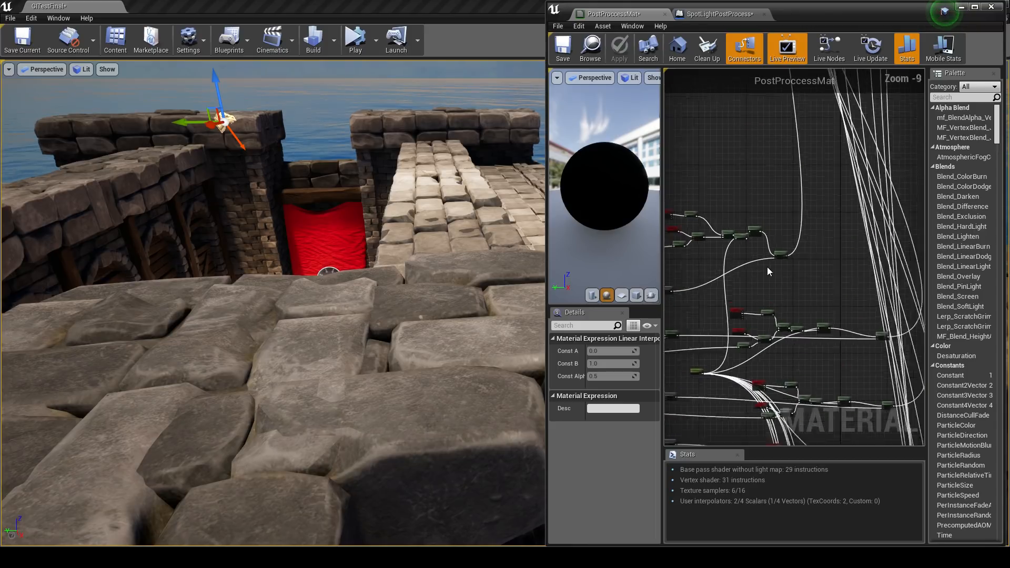
pyautogui.moveTo(393, 242)
pyautogui.mouseDown(button='right')
pyautogui.moveTo(395, 205)
pyautogui.moveTo(381, 237)
pyautogui.mouseUp(button='right')
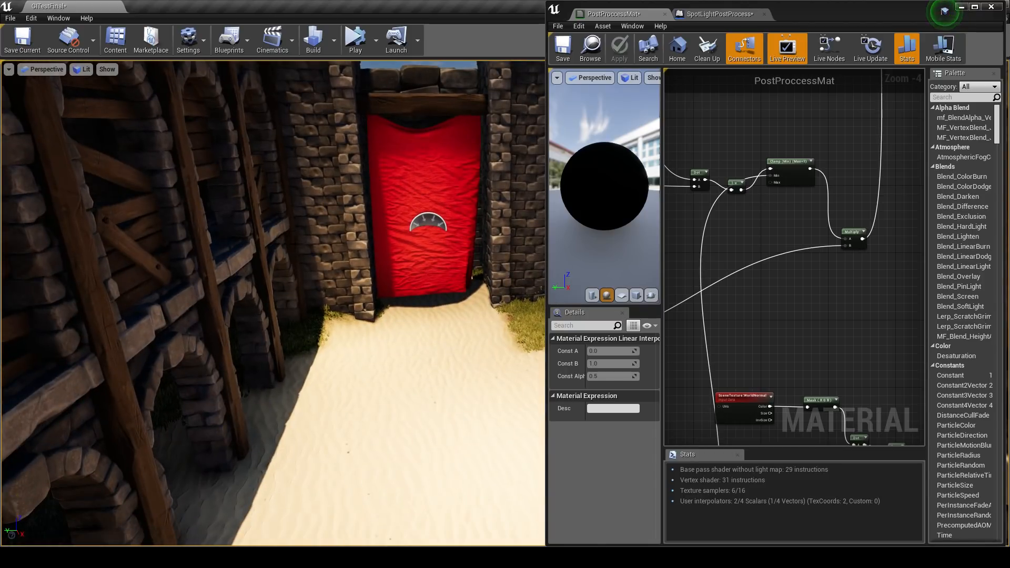
# Set the default value of the Clamp Min Normal Direction parameter to 0.5, and save and close PostProccessMat.
pyautogui.scroll(-7, 747, 273)
pyautogui.scroll(10, 770, 162)
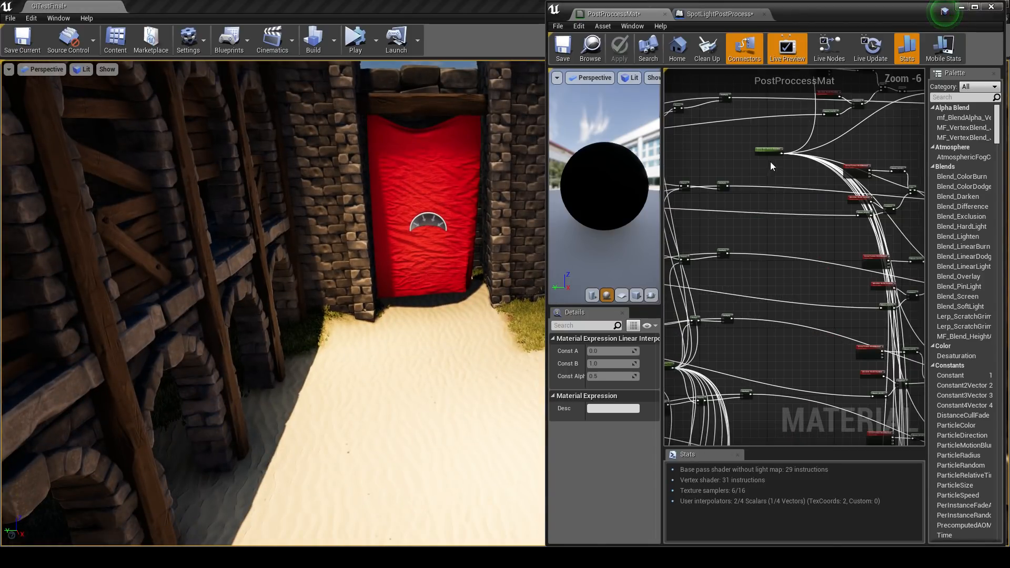
pyautogui.click(766, 150)
pyautogui.click(605, 410)
pyautogui.write('0.5')
pyautogui.press('Return')
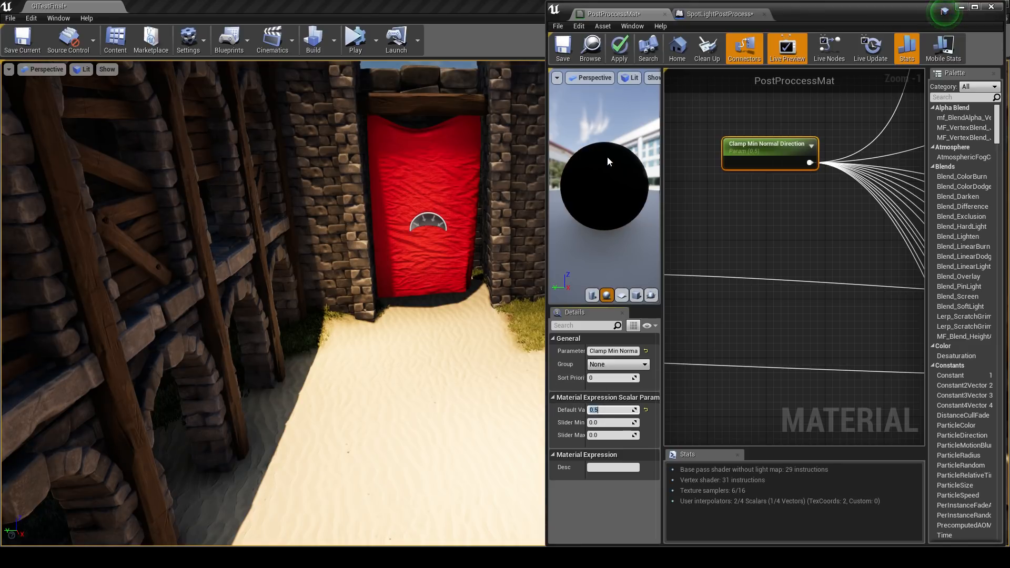
pyautogui.click(561, 58)
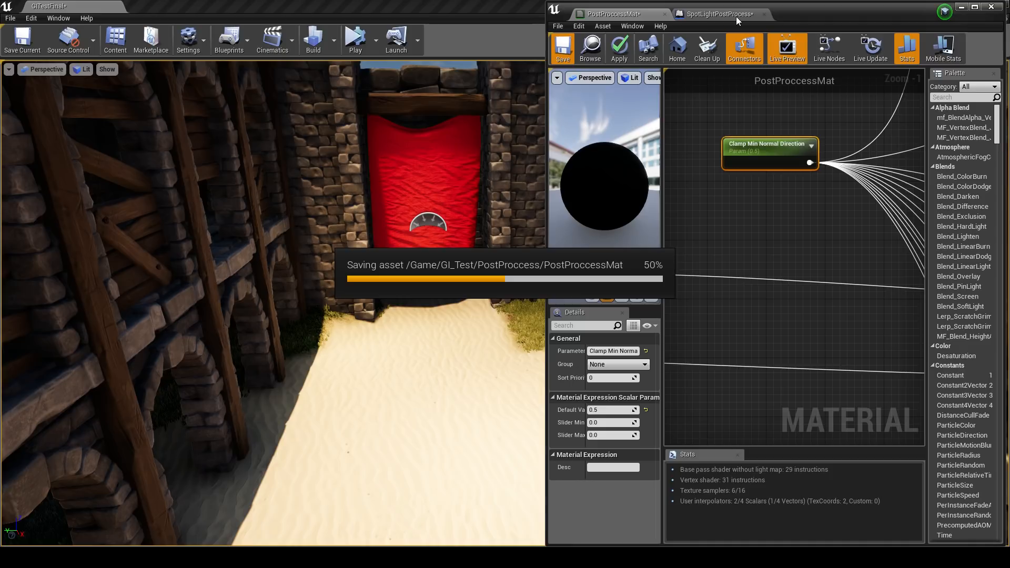
pyautogui.click(992, 6)
# Inspect the bounced light on the arcades, sand floor and upper walls from several viewpoints within the courtyard.
pyautogui.moveTo(581, 314); pyautogui.dragTo(568, 239, button='right')
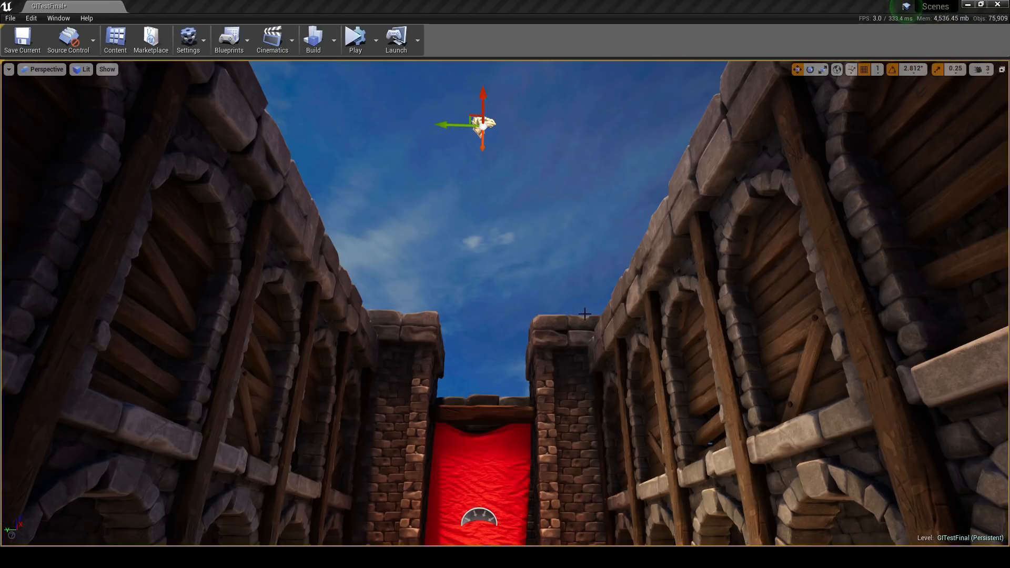
pyautogui.moveTo(581, 315)
pyautogui.mouseDown(button='right')
pyautogui.moveTo(574, 437)
pyautogui.moveTo(590, 309)
pyautogui.mouseUp(button='right')
pyautogui.press('s')
pyautogui.press('w')
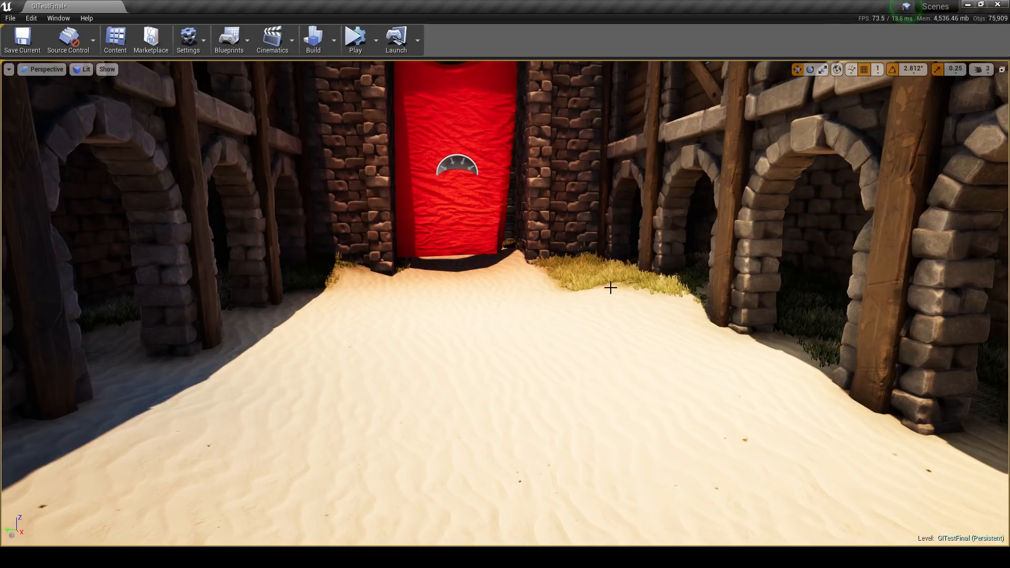
pyautogui.moveTo(611, 287); pyautogui.dragTo(603, 195, button='right')
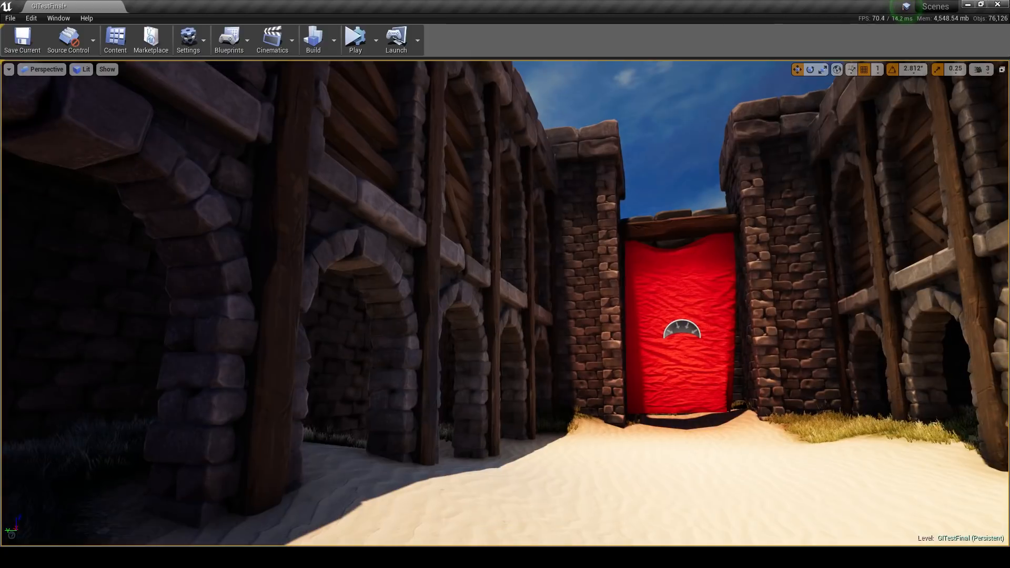
pyautogui.moveTo(582, 273)
pyautogui.mouseDown(button='right')
pyautogui.moveTo(602, 273)
pyautogui.moveTo(582, 273)
pyautogui.mouseUp(button='right')
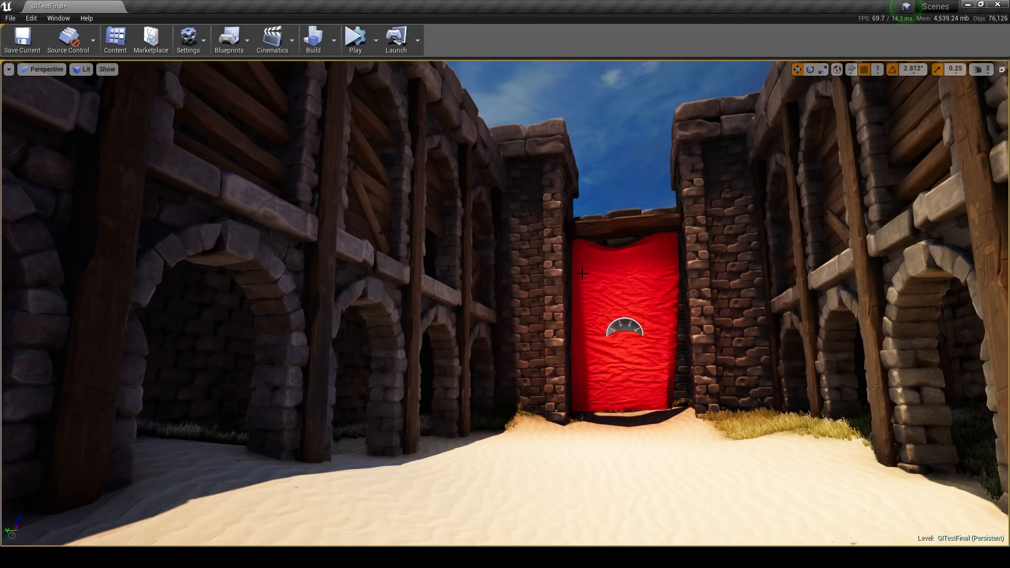
pyautogui.moveTo(582, 274); pyautogui.dragTo(582, 182, button='right')
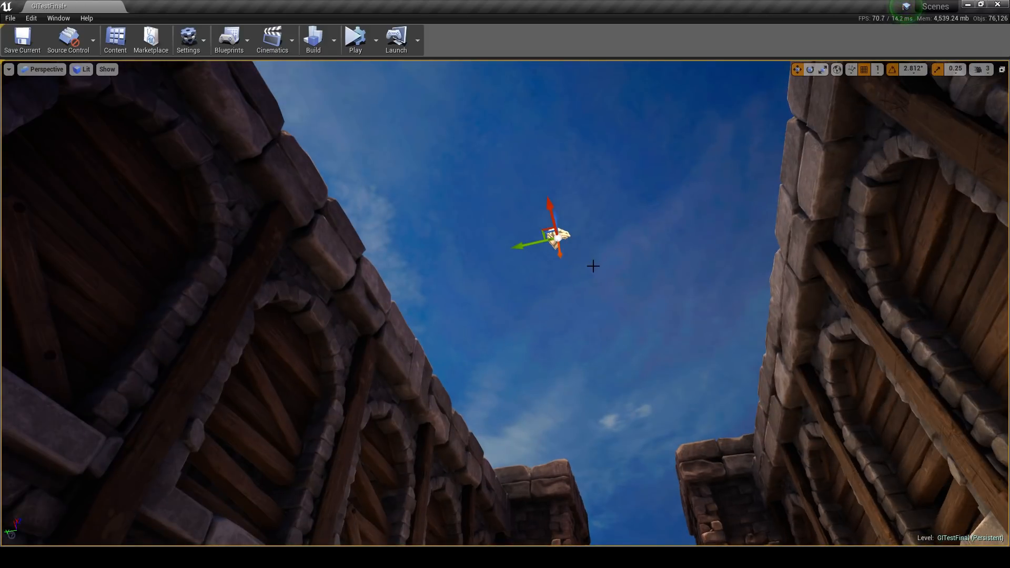
pyautogui.press('w')
pyautogui.moveTo(594, 266)
pyautogui.mouseDown(button='right')
pyautogui.moveTo(542, 258)
pyautogui.moveTo(336, 400)
pyautogui.moveTo(327, 390)
pyautogui.moveTo(189, 368)
pyautogui.moveTo(737, 368)
pyautogui.moveTo(742, 316)
pyautogui.moveTo(731, 363)
pyautogui.moveTo(602, 252)
pyautogui.mouseUp(button='right')
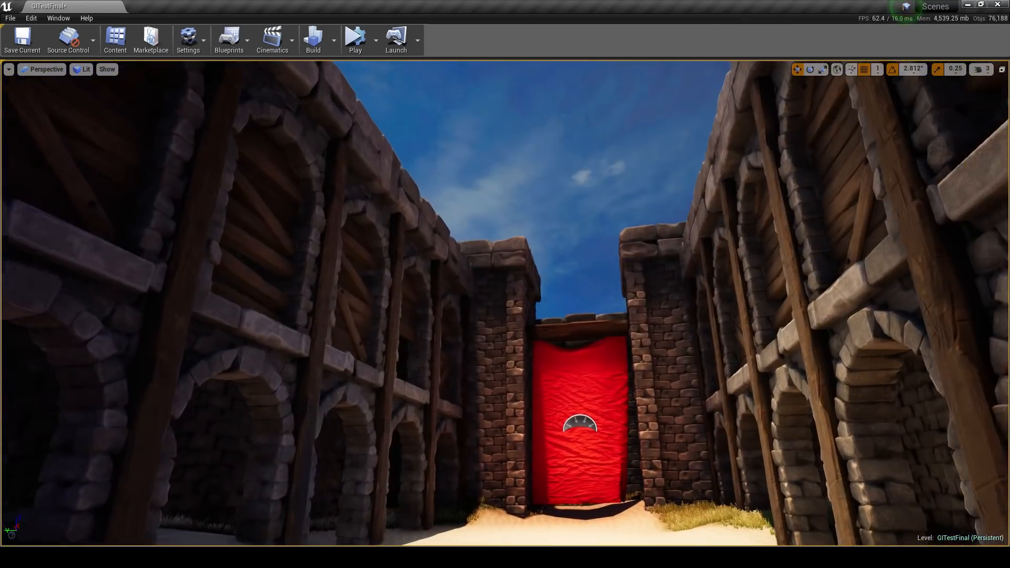
pyautogui.moveTo(653, 245); pyautogui.dragTo(672, 249, button='middle')
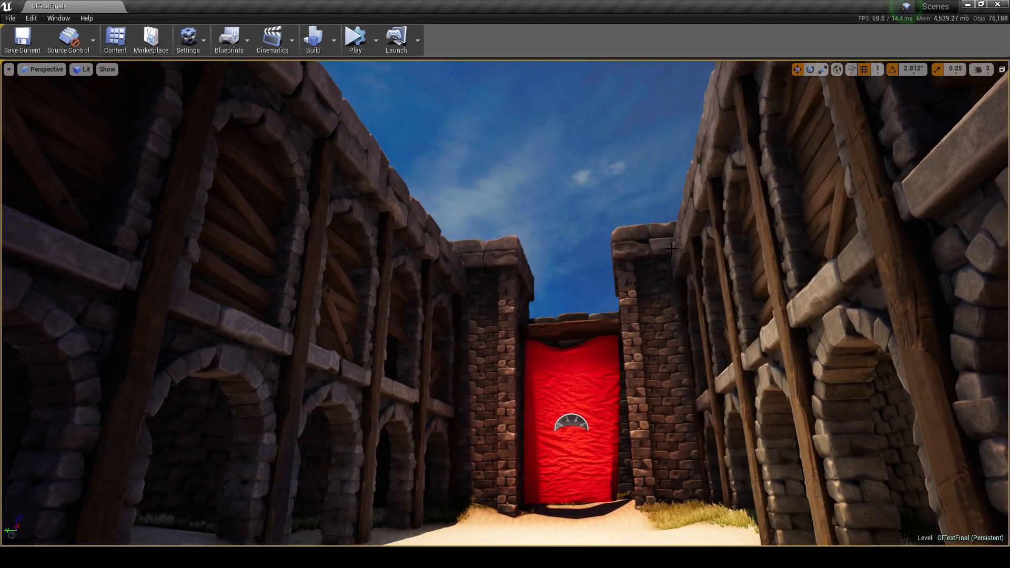
pyautogui.moveTo(662, 267); pyautogui.dragTo(599, 330, button='right')
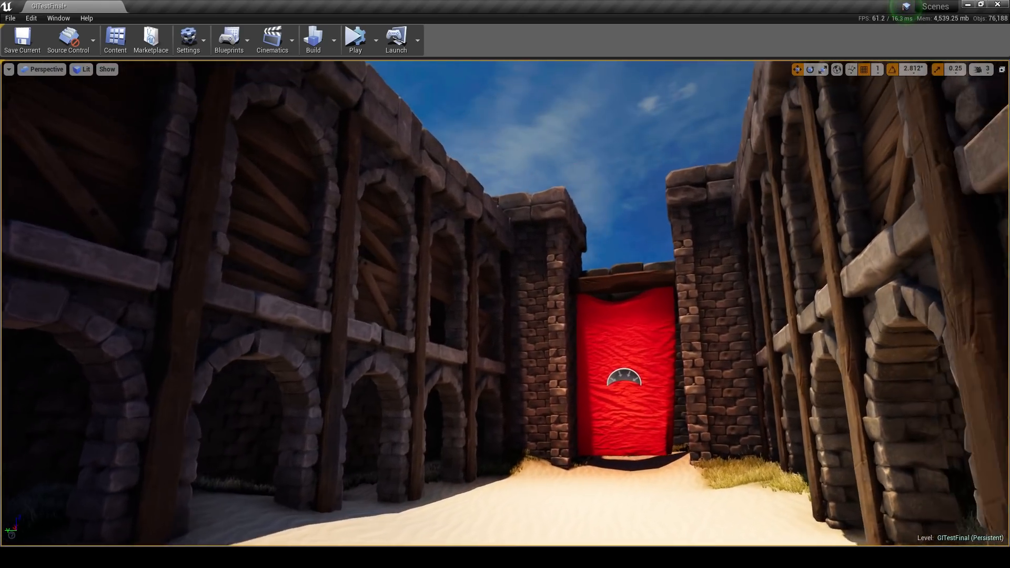
pyautogui.moveTo(599, 330); pyautogui.dragTo(600, 284, button='right')
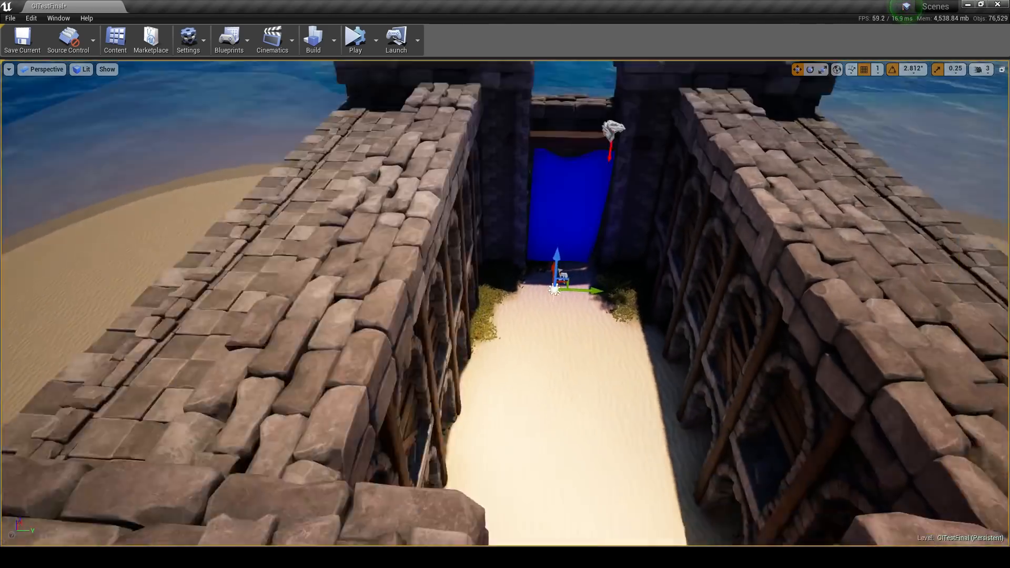
# Rotate the selected light in front of the blue banner by about 8.44 degrees and view the courtyard from above.
pyautogui.press('e')
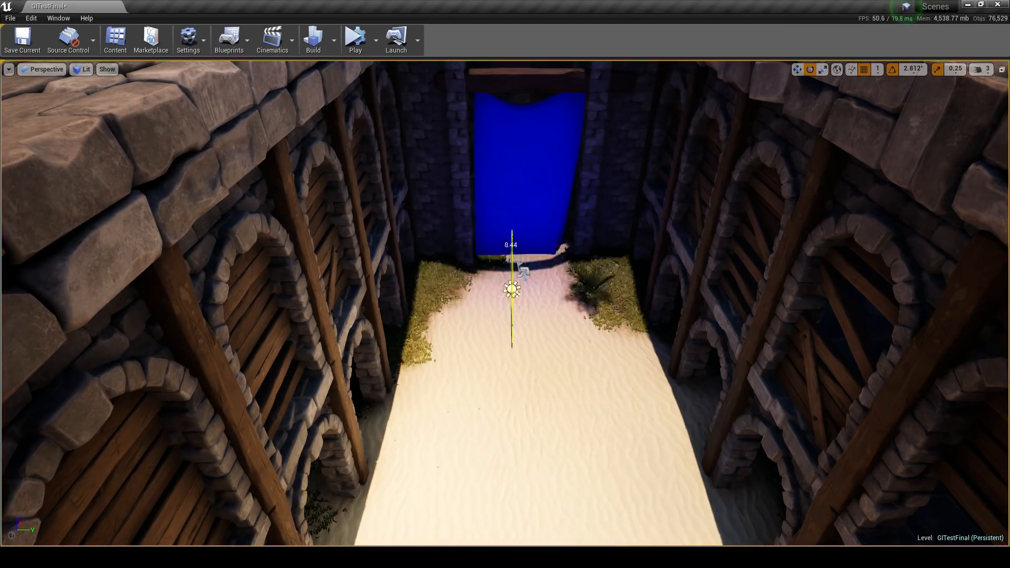
pyautogui.moveTo(664, 269); pyautogui.dragTo(895, 273, button='right')
pyautogui.moveTo(594, 256); pyautogui.dragTo(258, 266, button='right')
pyautogui.press('e')
pyautogui.moveTo(416, 340); pyautogui.dragTo(617, 264)
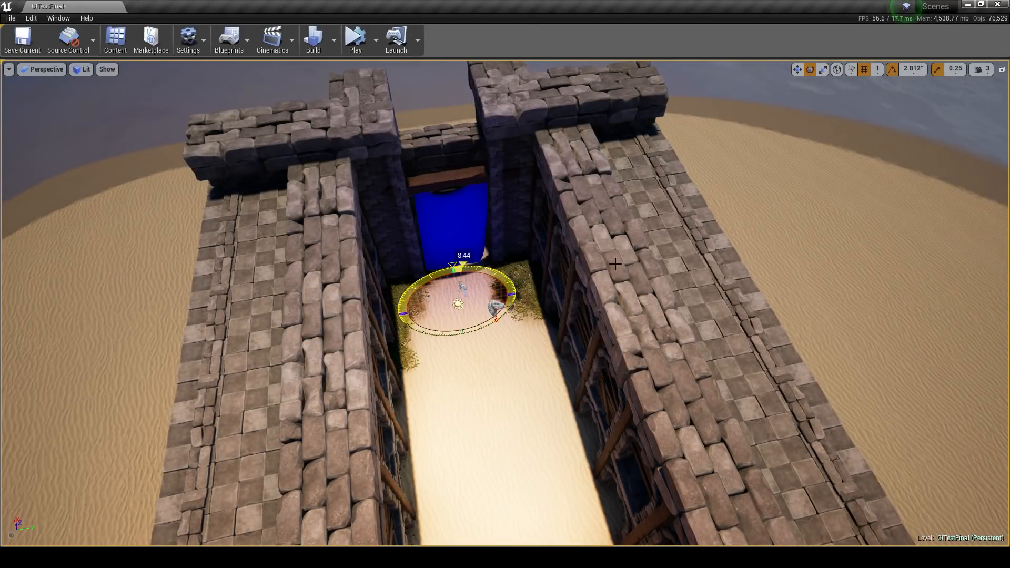
pyautogui.keyDown('ctrl'); pyautogui.moveTo(616, 265); pyautogui.dragTo(632, 260, button='right'); pyautogui.keyUp('ctrl')
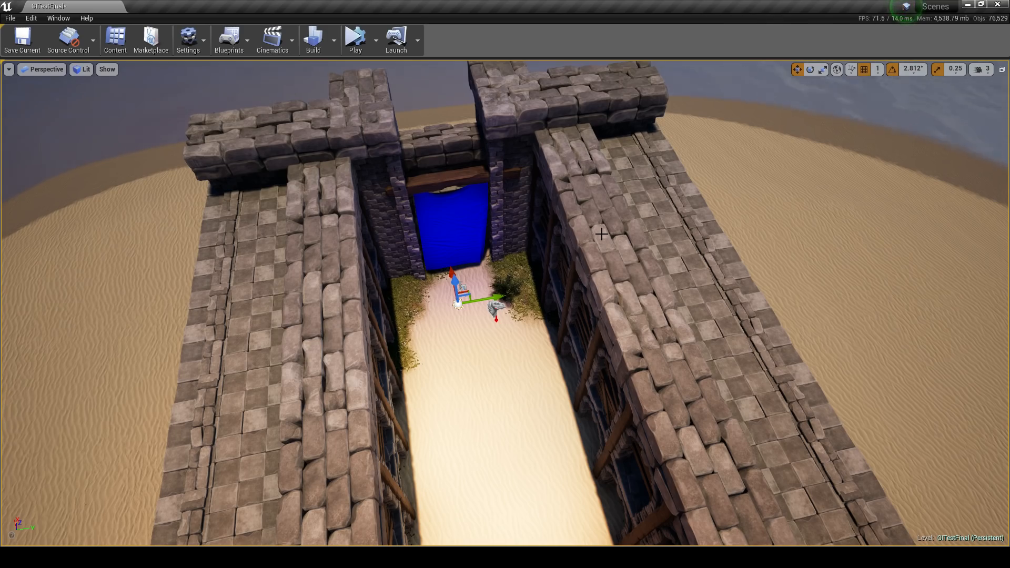
# View the arcades and red banner from inside the courtyard and undo the last lighting change.
pyautogui.moveTo(661, 240); pyautogui.dragTo(571, 263, button='right')
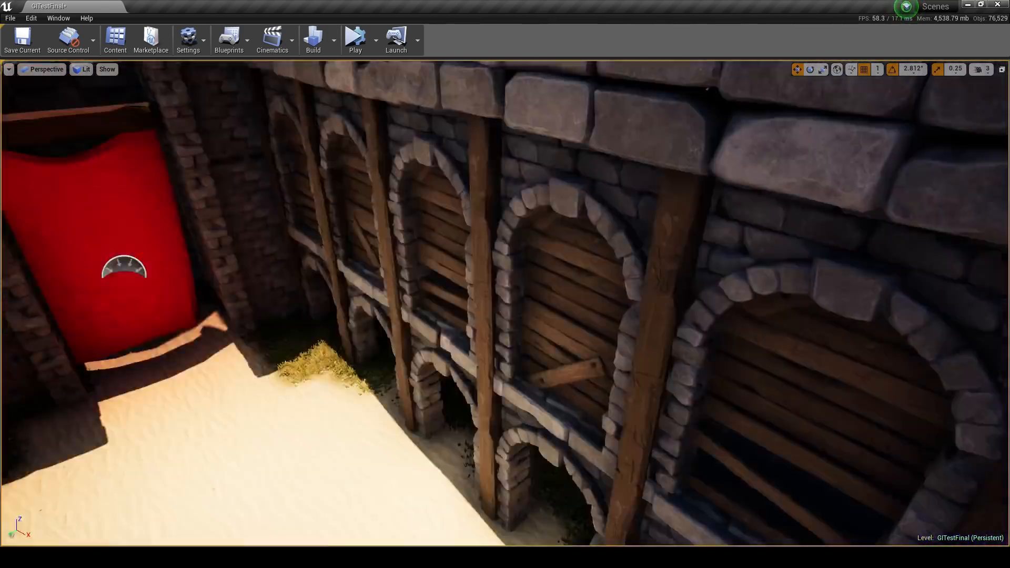
pyautogui.moveTo(662, 241); pyautogui.dragTo(574, 232, button='right')
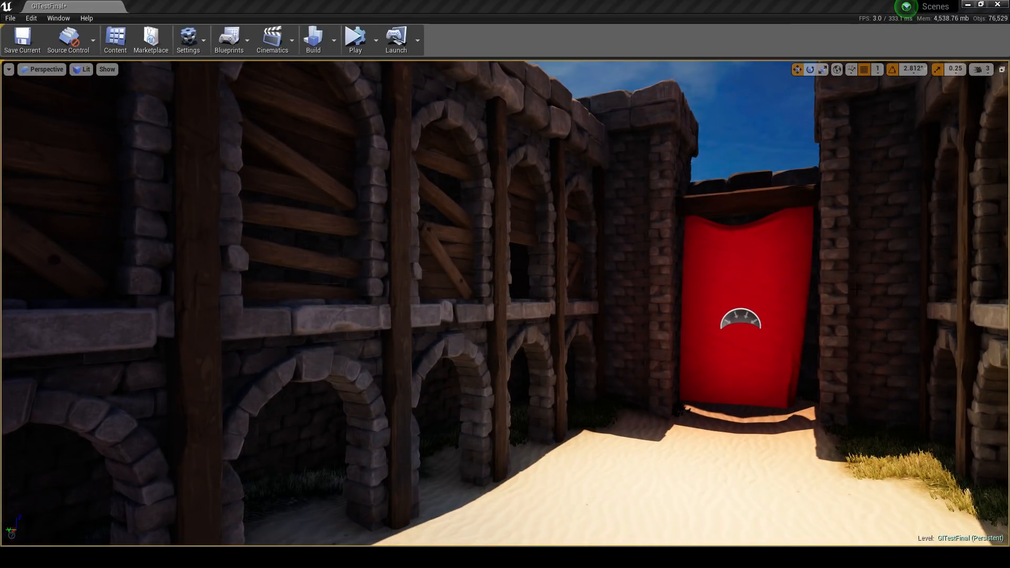
pyautogui.moveTo(768, 233); pyautogui.dragTo(826, 253, button='right')
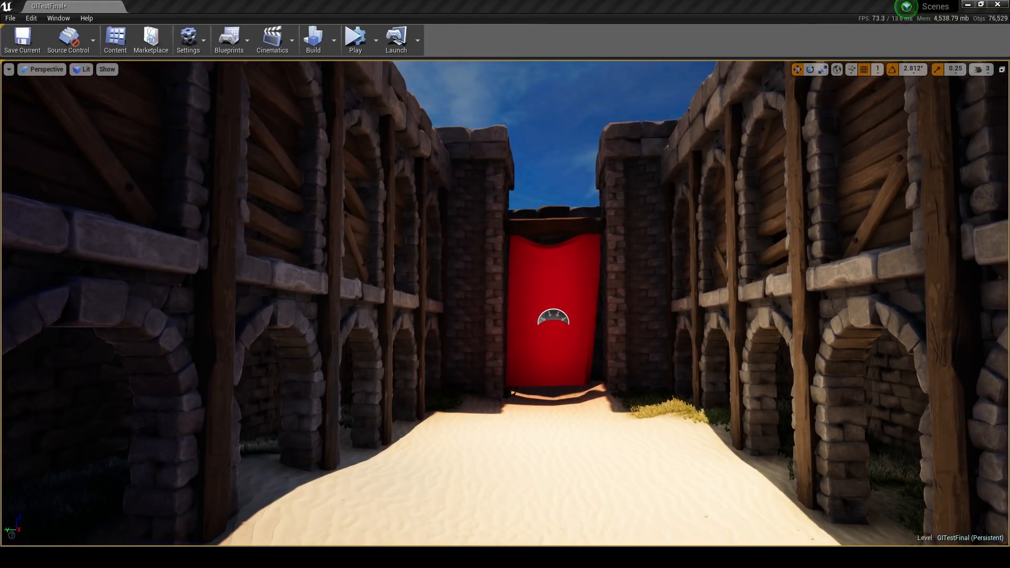
pyautogui.hotkey('ctrl', 'z')
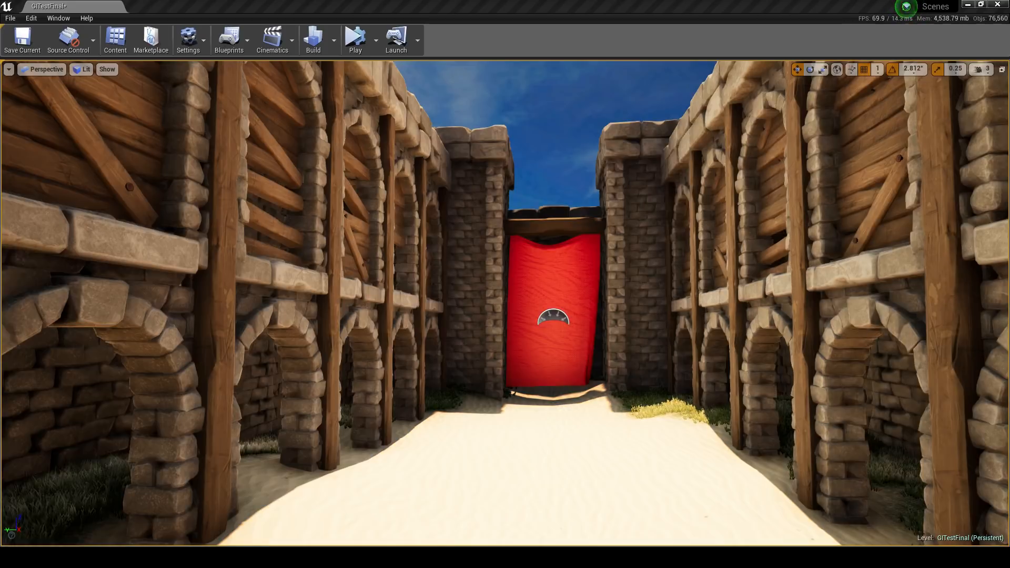
# Start simulating the level in the editor viewport.
pyautogui.moveTo(597, 256); pyautogui.dragTo(582, 250, button='right')
pyautogui.click(376, 40)
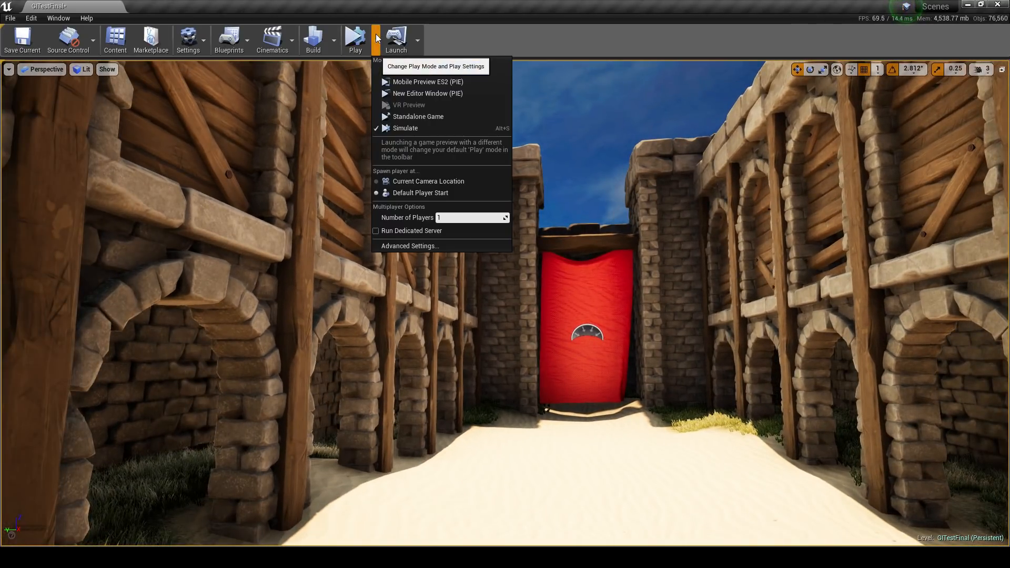
pyautogui.click(422, 125)
# Examine the bounced light on the shaded arcades, inner walls and sand floor while the simulation runs.
pyautogui.moveTo(422, 126); pyautogui.dragTo(237, 135, button='right')
pyautogui.press('w')
pyautogui.press('w')
pyautogui.moveTo(494, 264); pyautogui.dragTo(184, 258, button='right')
pyautogui.press('s')
pyautogui.click(494, 264)
pyautogui.press('w')
pyautogui.moveTo(542, 296); pyautogui.dragTo(505, 282, button='right')
pyautogui.press('s')
pyautogui.press('s')
pyautogui.moveTo(569, 269)
pyautogui.mouseDown(button='right')
pyautogui.moveTo(580, 277)
pyautogui.moveTo(580, 254)
pyautogui.mouseUp(button='right')
pyautogui.press('w')
pyautogui.click(854, 215)
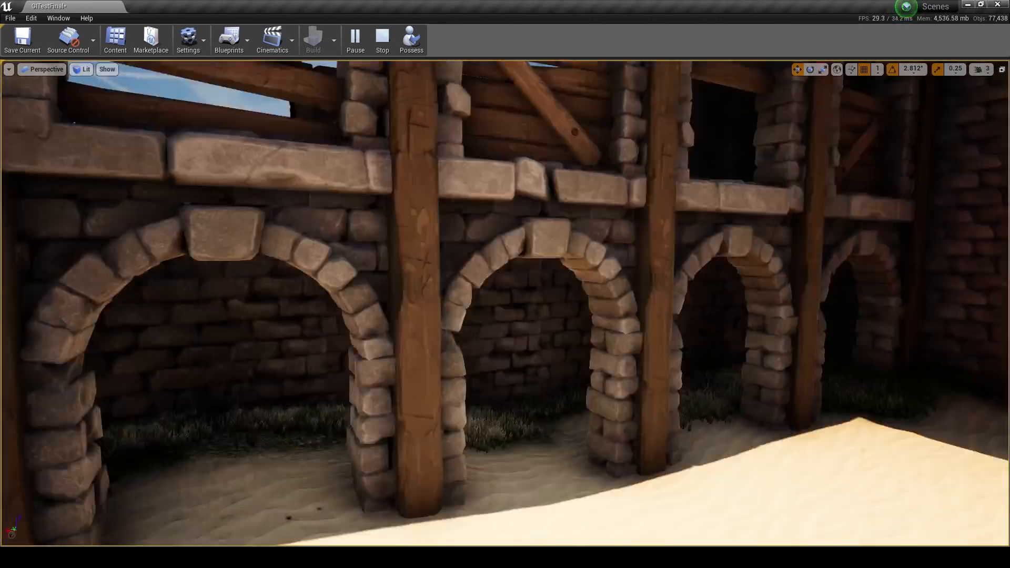
# Rotate the light in front of the blue banner during the simulation and view the coloured bounce across the courtyard.
pyautogui.moveTo(505, 284)
pyautogui.mouseDown(button='right')
pyautogui.moveTo(495, 281)
pyautogui.moveTo(519, 274)
pyautogui.mouseUp(button='right')
pyautogui.press('s')
pyautogui.moveTo(724, 205); pyautogui.dragTo(725, 223, button='right')
pyautogui.press('e')
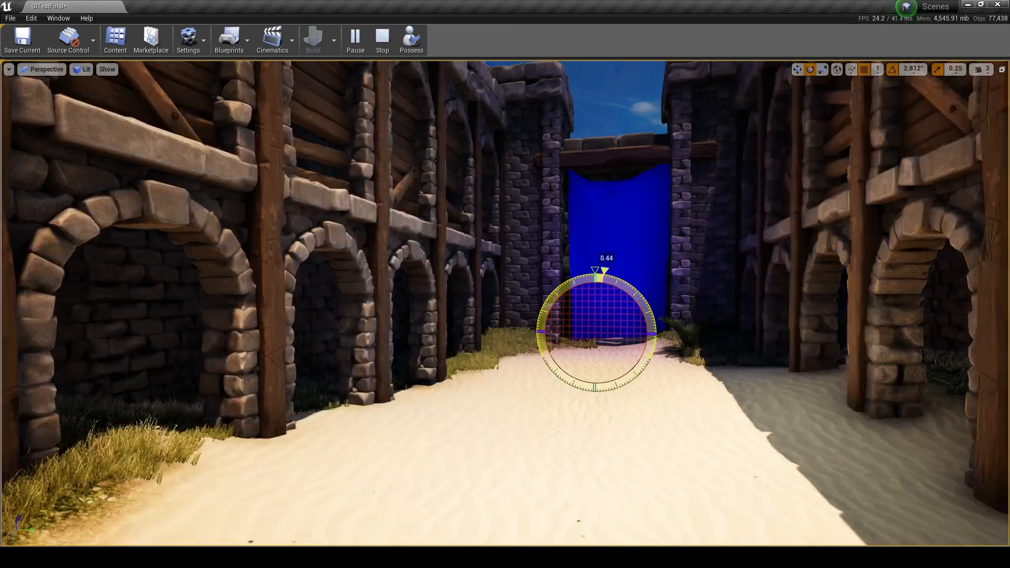
pyautogui.moveTo(605, 271); pyautogui.dragTo(650, 300)
pyautogui.moveTo(596, 298)
pyautogui.mouseDown()
pyautogui.moveTo(597, 311)
pyautogui.moveTo(599, 288)
pyautogui.mouseUp()
pyautogui.press('w')
pyautogui.moveTo(599, 316); pyautogui.dragTo(612, 323, button='right')
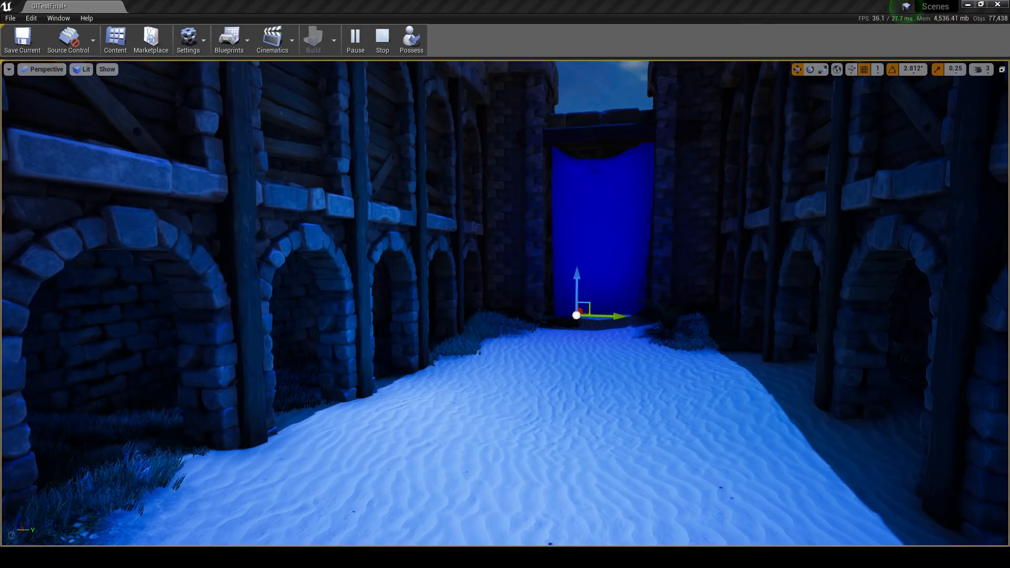
pyautogui.moveTo(505, 316); pyautogui.dragTo(515, 296, button='right')
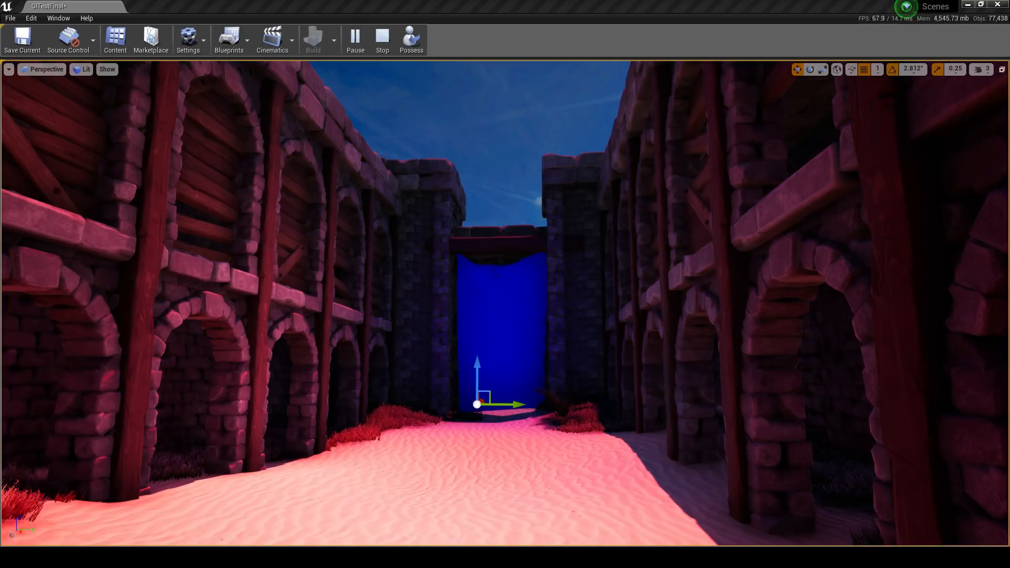
pyautogui.moveTo(506, 316); pyautogui.dragTo(221, 329, button='right')
pyautogui.press('s')
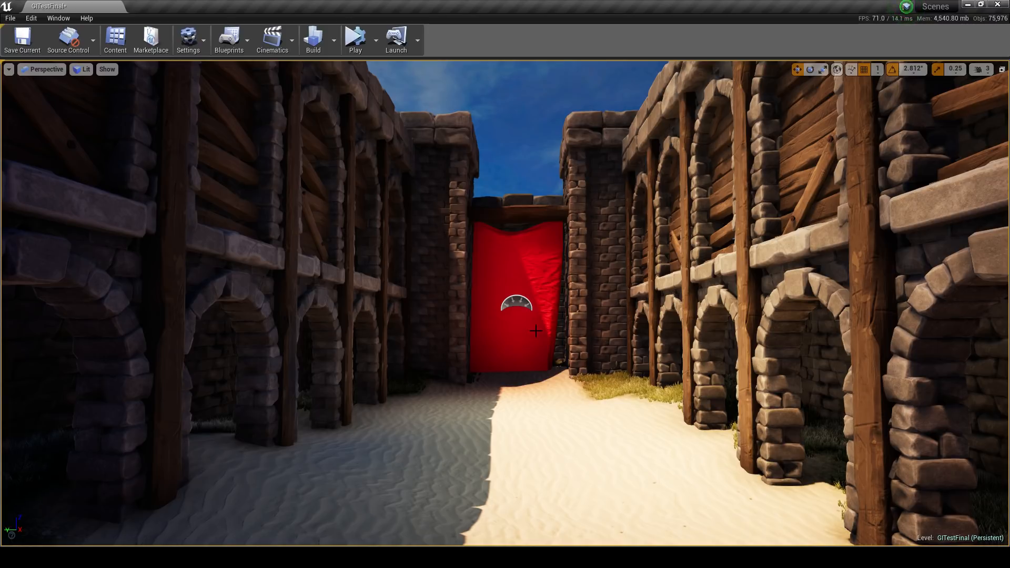
# Examine the lighting around the red banner and half-shaded sand, from the courtyard floor up to above the walls.
pyautogui.moveTo(537, 331); pyautogui.dragTo(398, 320, button='right')
pyautogui.press('a')
pyautogui.press('w')
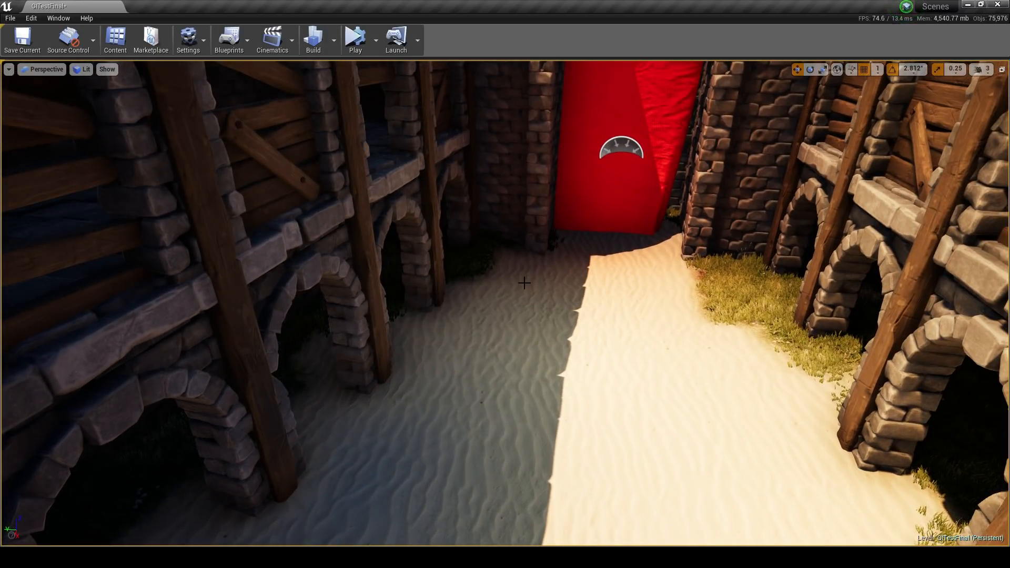
pyautogui.moveTo(464, 404); pyautogui.dragTo(442, 379, button='right')
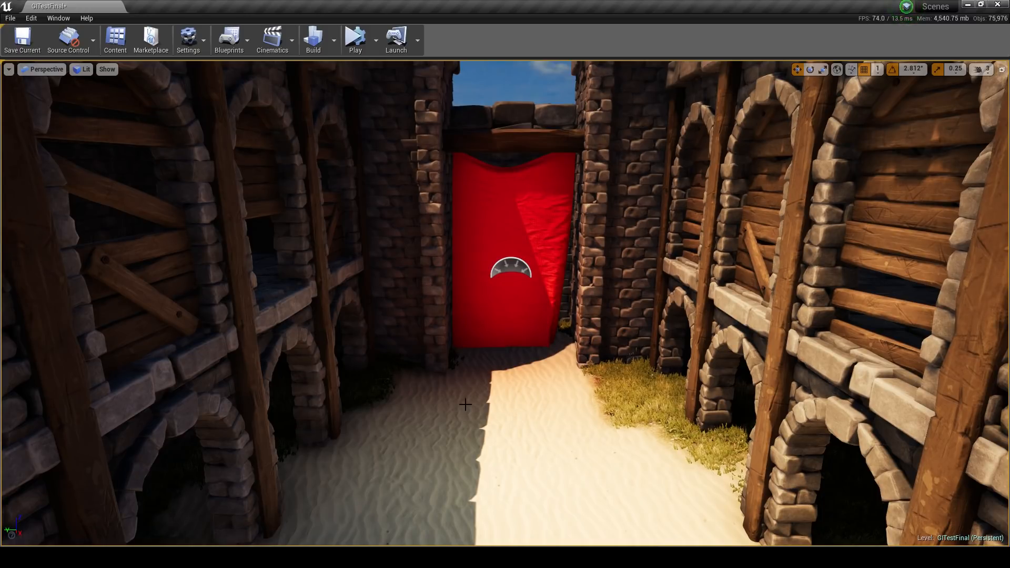
pyautogui.moveTo(465, 405); pyautogui.dragTo(473, 431, button='right')
pyautogui.press('d')
pyautogui.moveTo(474, 431); pyautogui.dragTo(466, 468, button='middle')
pyautogui.press('a')
pyautogui.moveTo(465, 468); pyautogui.dragTo(422, 482, button='right')
pyautogui.press('e')
pyautogui.moveTo(476, 416); pyautogui.dragTo(471, 419, button='right')
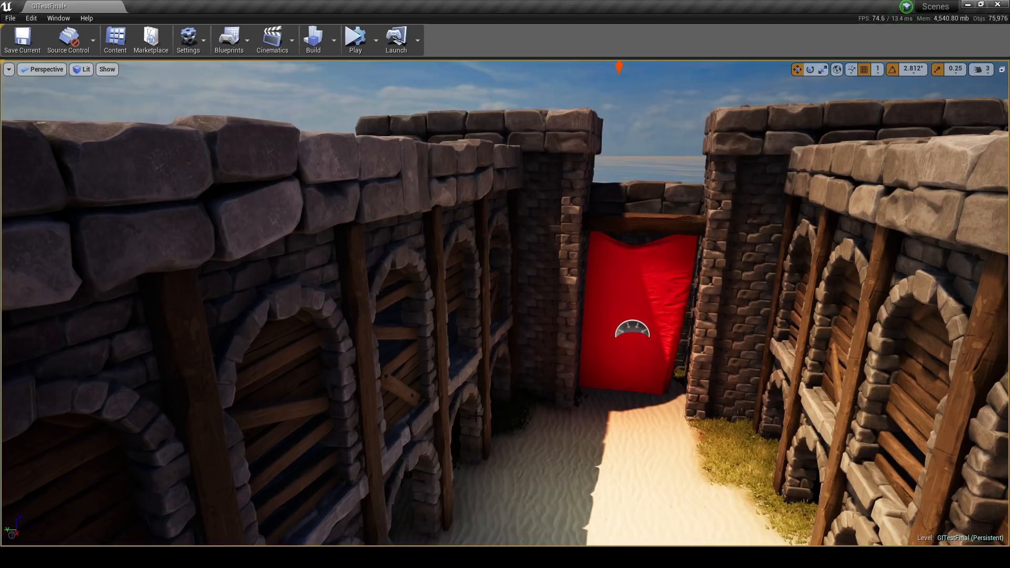
# Examine the sunlit and shaded arcades beside the red banner from lower viewpoints inside the courtyard.
pyautogui.moveTo(476, 417); pyautogui.dragTo(523, 436, button='right')
pyautogui.press('q')
pyautogui.press('d')
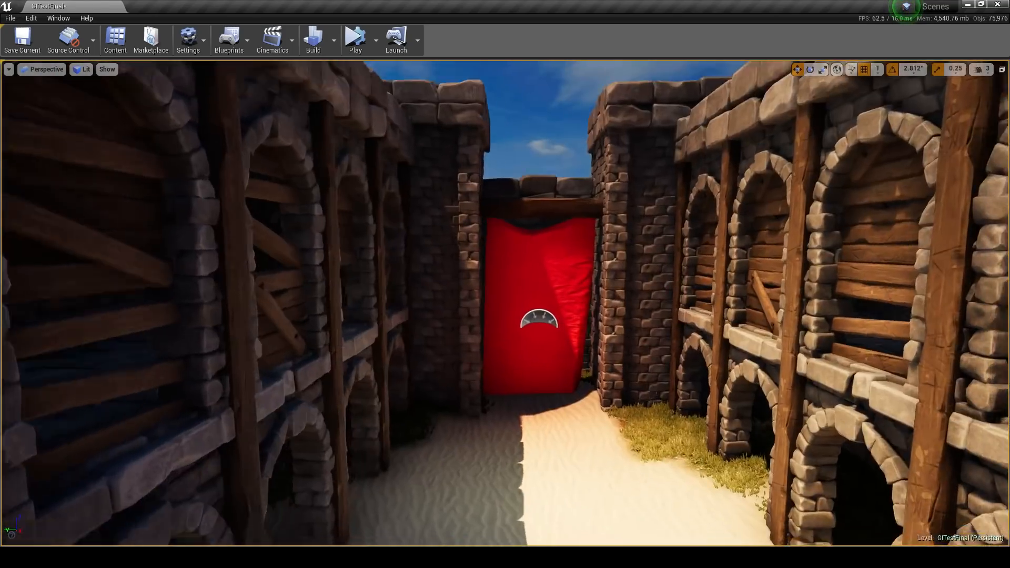
pyautogui.moveTo(578, 368); pyautogui.dragTo(578, 369, button='right')
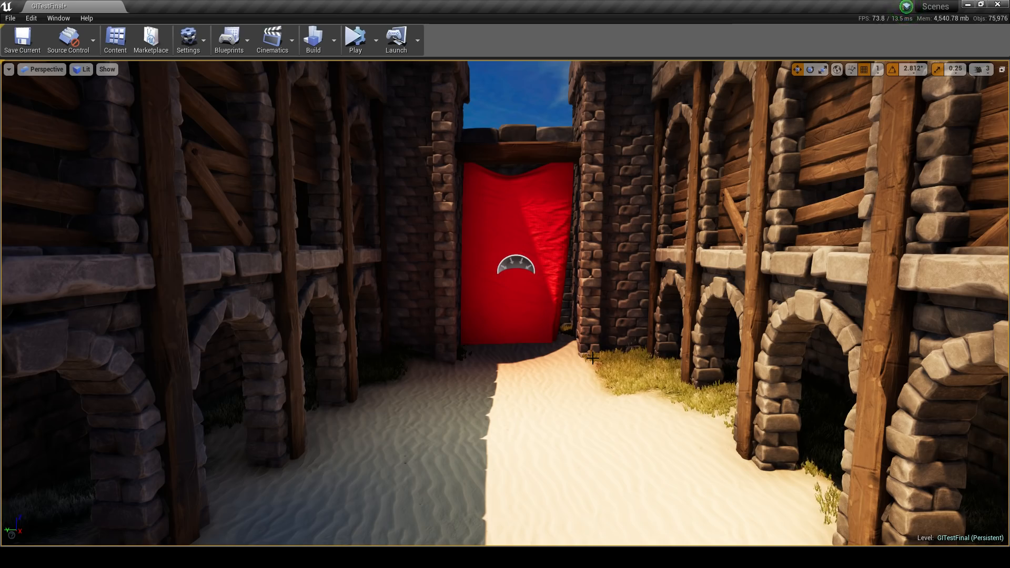
pyautogui.moveTo(590, 352); pyautogui.dragTo(613, 350, button='right')
pyautogui.press('s')
pyautogui.press('w')
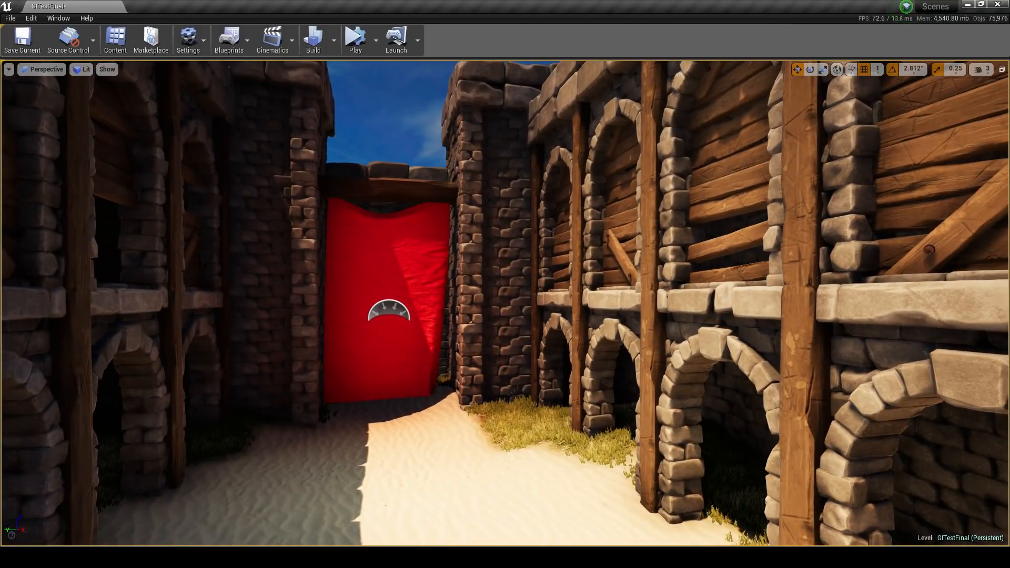
pyautogui.moveTo(472, 183); pyautogui.dragTo(421, 184, button='right')
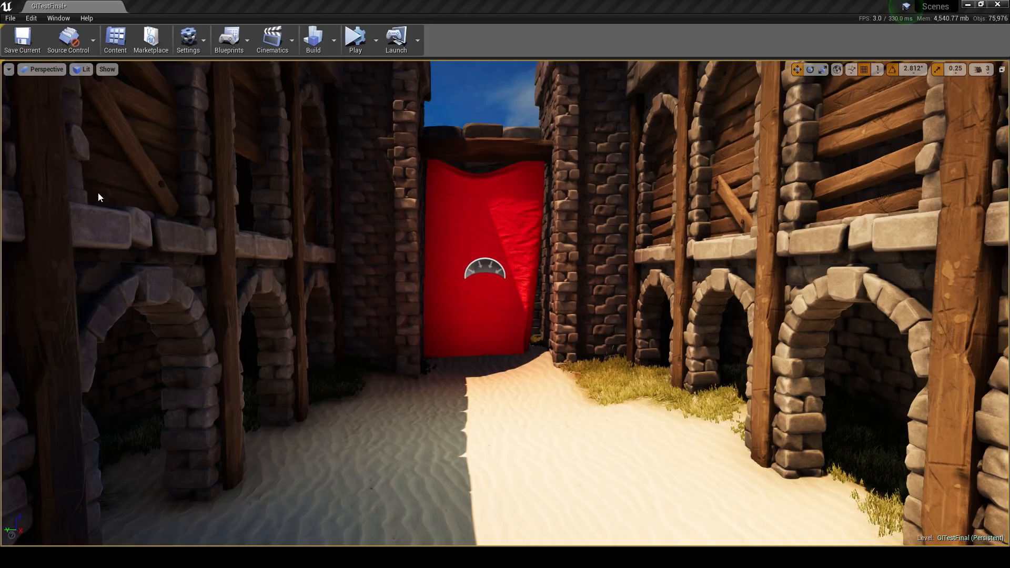
# Open the recent level GITestProbesFinal without saving the changes to GITestFinal.
pyautogui.click(11, 19)
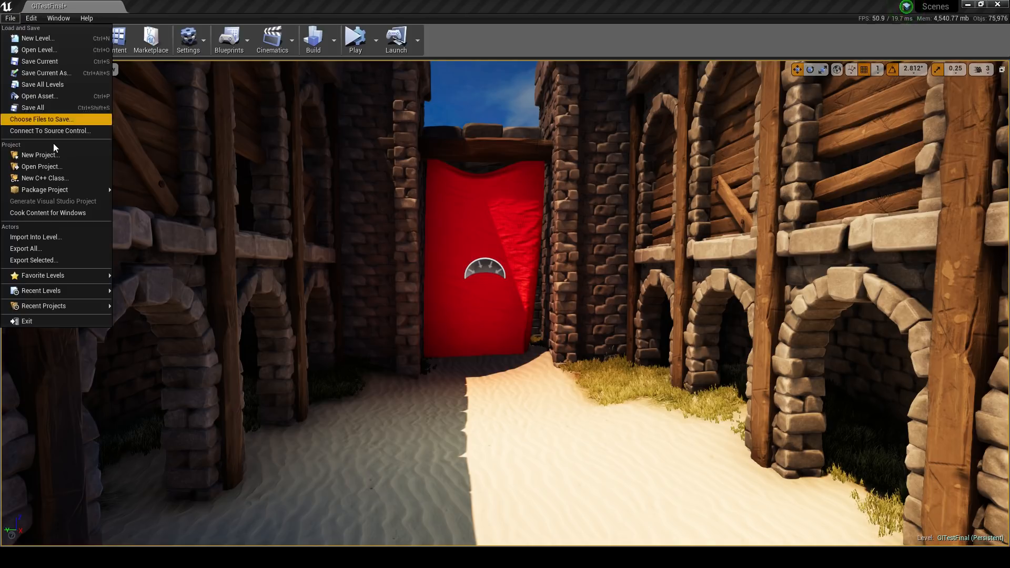
pyautogui.moveTo(41, 291)
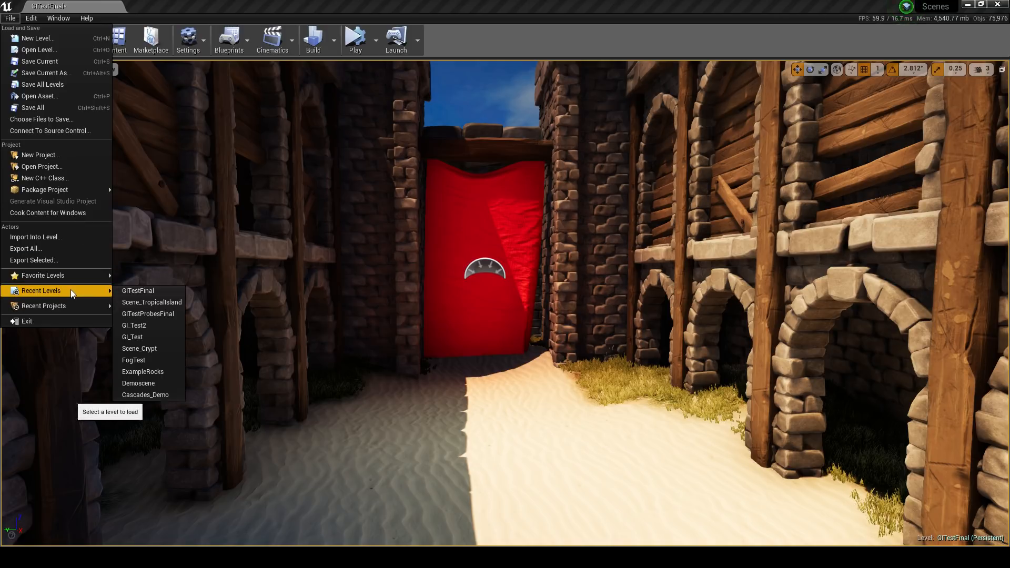
pyautogui.click(170, 315)
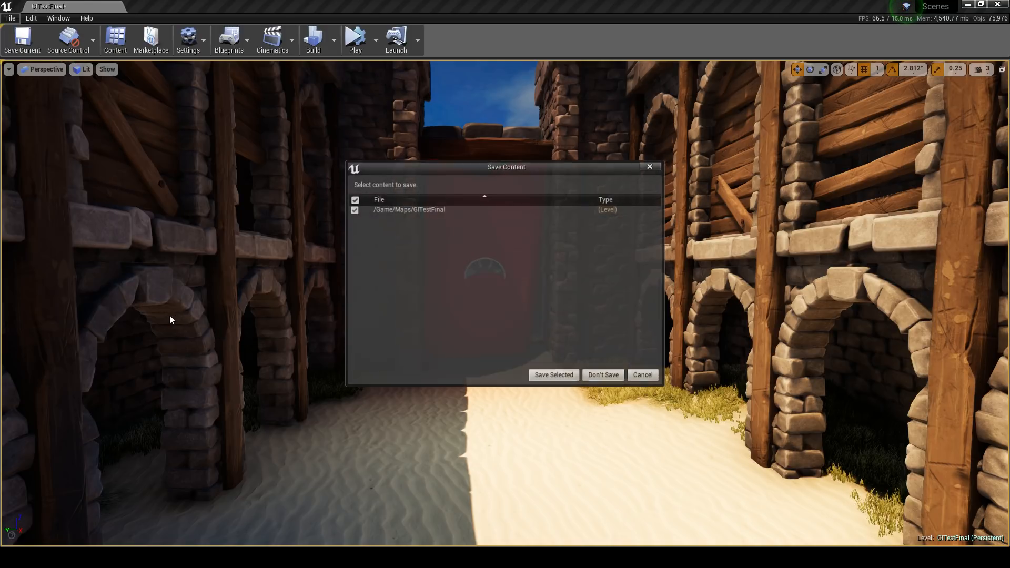
pyautogui.click(601, 376)
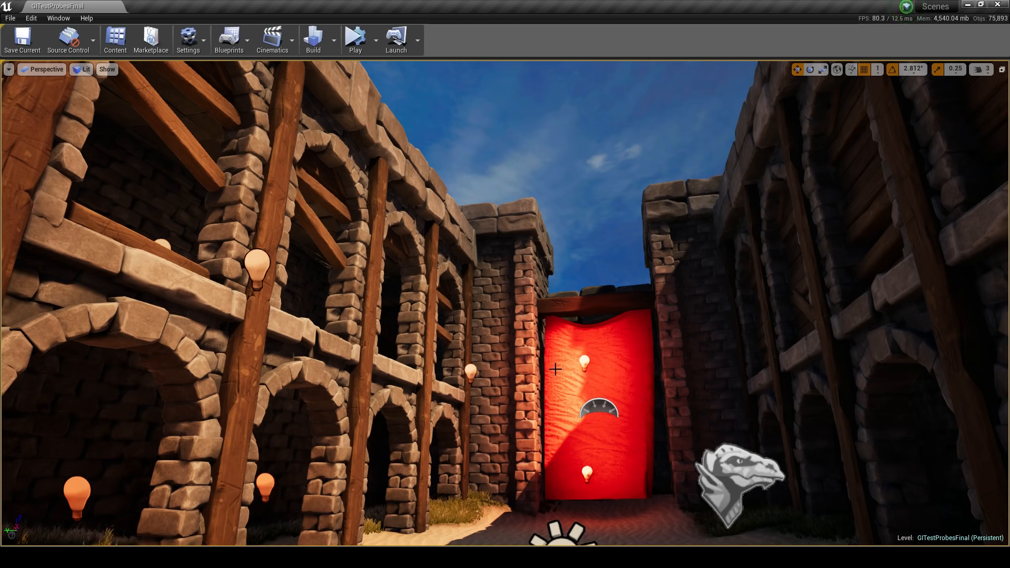
# Duplicate a light probe near the sunlit arcade and move the copy across to the shaded arcade.
pyautogui.moveTo(555, 369); pyautogui.dragTo(704, 395, button='right')
pyautogui.press('w')
pyautogui.press('w')
pyautogui.press('w')
pyautogui.click(487, 339)
pyautogui.press('s')
pyautogui.press('w')
pyautogui.press('s')
pyautogui.press('w')
pyautogui.keyDown('alt'); pyautogui.moveTo(189, 382); pyautogui.dragTo(478, 367); pyautogui.keyUp('alt')
pyautogui.moveTo(478, 368)
pyautogui.mouseDown(button='right')
pyautogui.moveTo(295, 371)
pyautogui.moveTo(478, 376)
pyautogui.mouseUp(button='right')
pyautogui.press('w')
pyautogui.moveTo(430, 330); pyautogui.dragTo(438, 283)
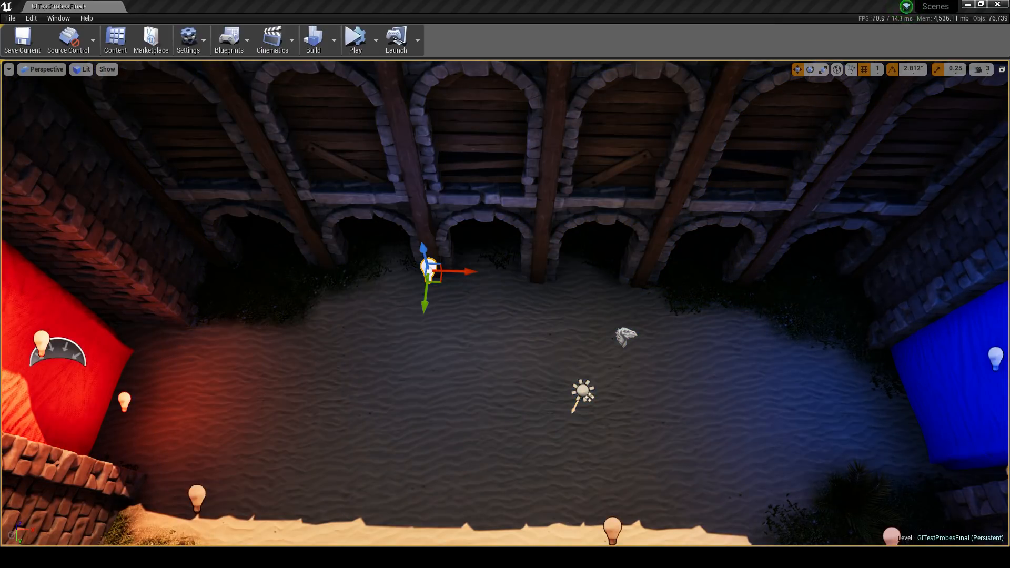
# Move the copied light probe around the courtyard and view its light from beneath the shaded arches.
pyautogui.press('s')
pyautogui.moveTo(526, 235); pyautogui.dragTo(522, 218, button='right')
pyautogui.press('w')
pyautogui.moveTo(454, 338); pyautogui.dragTo(390, 399)
pyautogui.press('w')
pyautogui.moveTo(390, 399); pyautogui.dragTo(84, 305, button='right')
pyautogui.press('s')
pyautogui.press('d')
pyautogui.press('d')
pyautogui.moveTo(288, 169); pyautogui.dragTo(323, 187)
pyautogui.moveTo(323, 200); pyautogui.dragTo(335, 179, button='right')
pyautogui.press('d')
pyautogui.moveTo(334, 179); pyautogui.dragTo(321, 227, button='middle')
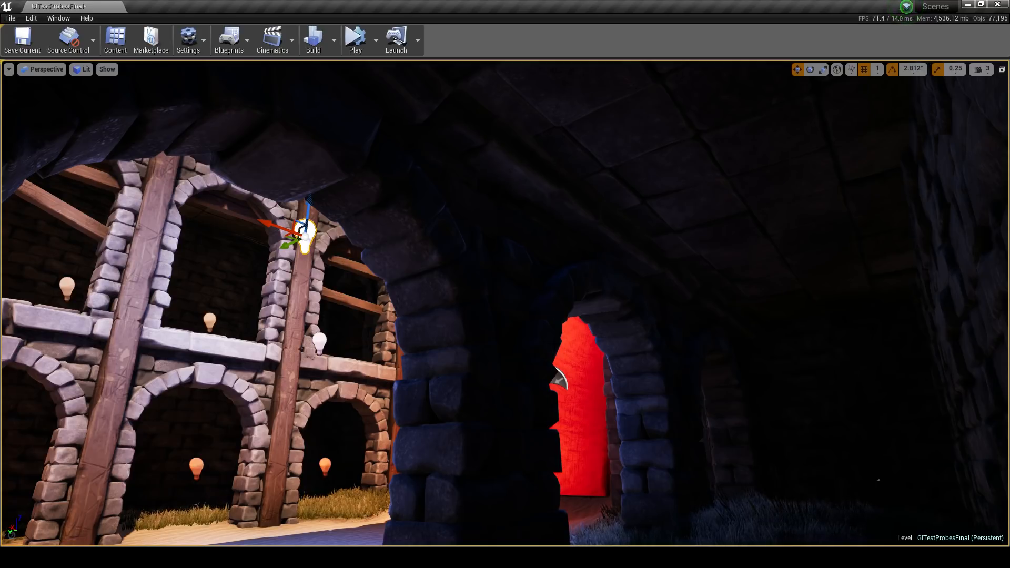
# Shift the copied light probe sideways and lower it in front of the red banner.
pyautogui.moveTo(574, 357); pyautogui.dragTo(457, 378, button='right')
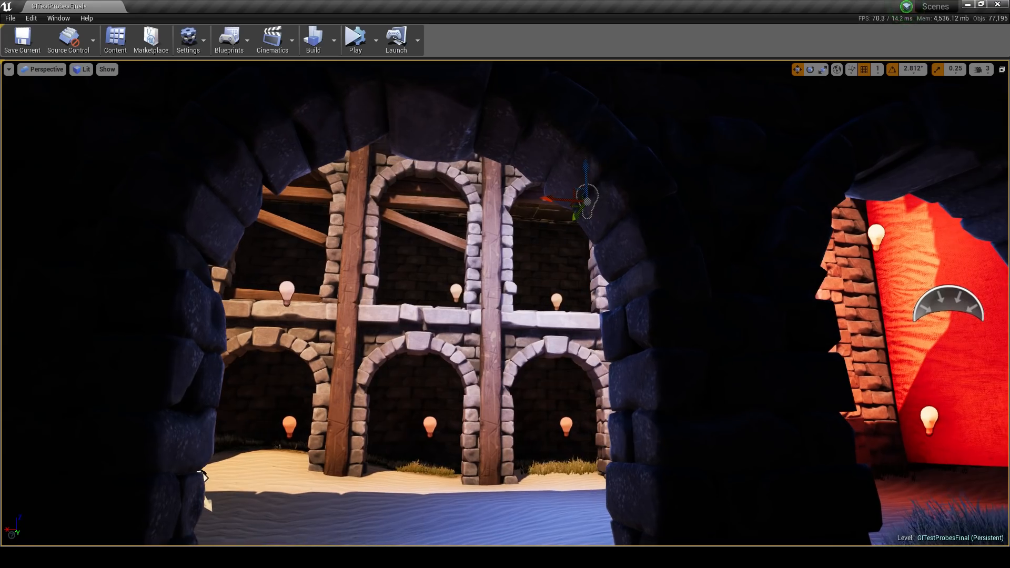
pyautogui.moveTo(554, 200); pyautogui.dragTo(530, 201)
pyautogui.moveTo(530, 200); pyautogui.dragTo(976, 311, button='right')
pyautogui.moveTo(528, 300); pyautogui.dragTo(535, 296, button='right')
pyautogui.moveTo(520, 139); pyautogui.dragTo(519, 212)
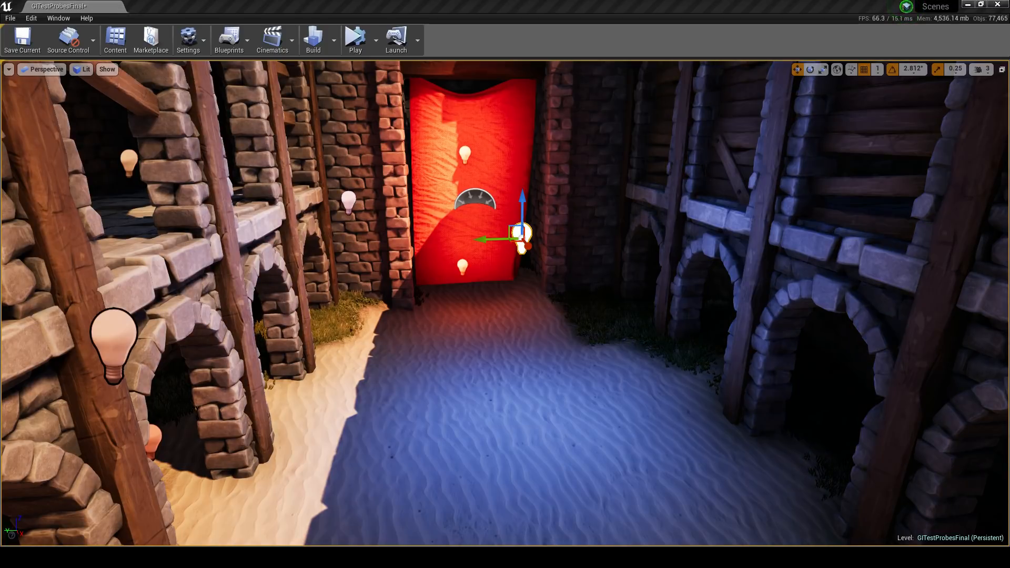
pyautogui.moveTo(483, 240); pyautogui.dragTo(543, 237)
pyautogui.moveTo(598, 330)
pyautogui.mouseDown(button='right')
pyautogui.moveTo(737, 337)
pyautogui.moveTo(598, 330)
pyautogui.mouseUp(button='right')
# Reposition the copied light probe above the courtyard's sand floor and delete it, accepting the broken references.
pyautogui.moveTo(501, 68); pyautogui.dragTo(501, 176)
pyautogui.moveTo(482, 204); pyautogui.dragTo(454, 211)
pyautogui.moveTo(516, 210); pyautogui.dragTo(542, 203)
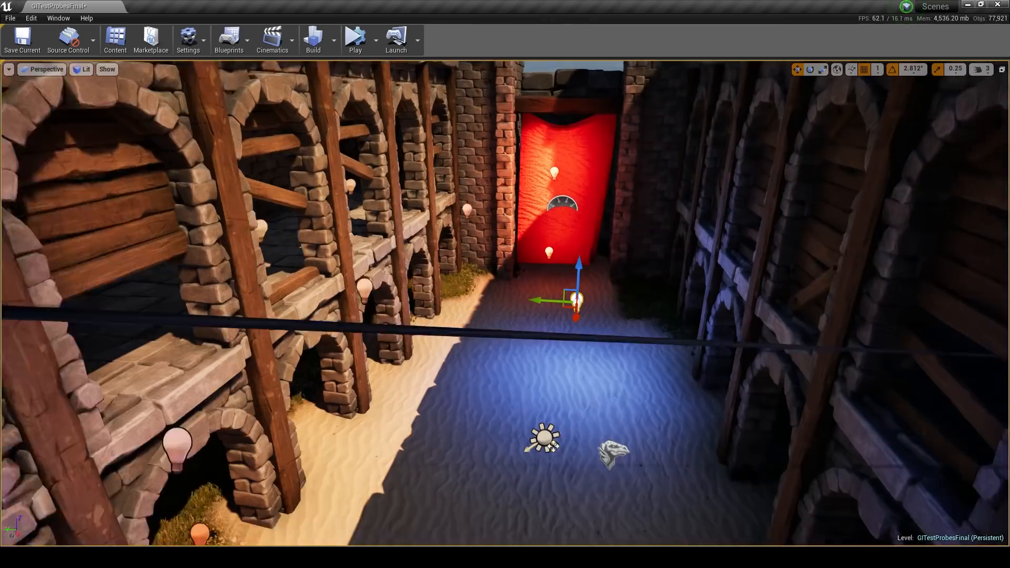
pyautogui.press('Delete')
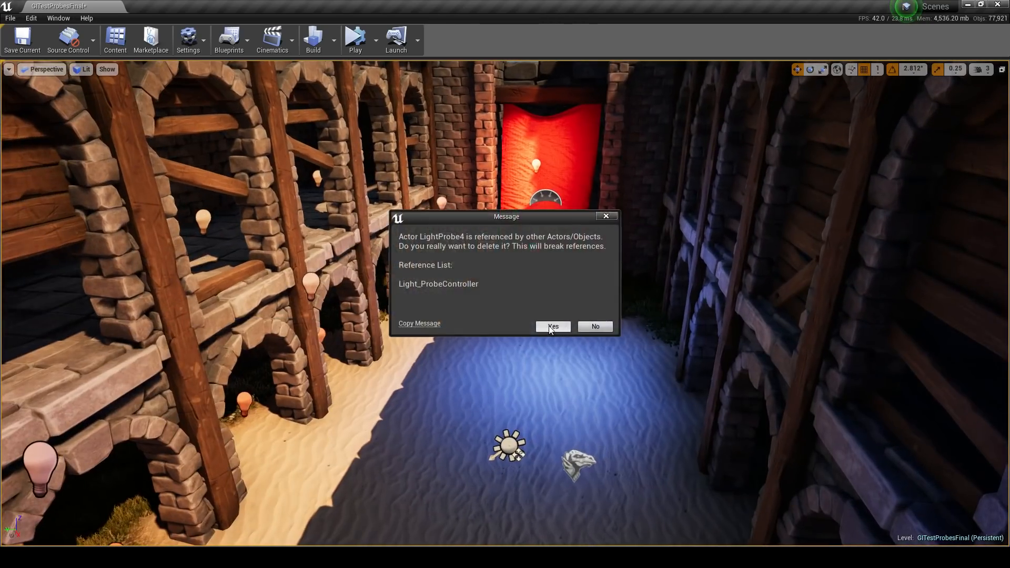
pyautogui.click(550, 326)
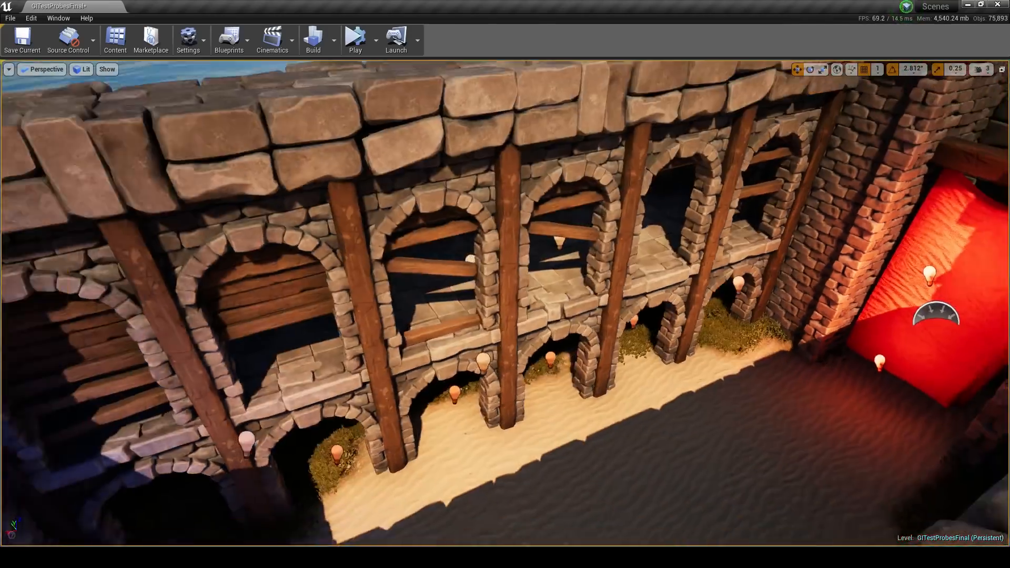
# Place a copy of the light probe near the red banner over the middle of the courtyard, and delete the copy.
pyautogui.press('s')
pyautogui.moveTo(543, 335); pyautogui.dragTo(647, 326, button='right')
pyautogui.press('w')
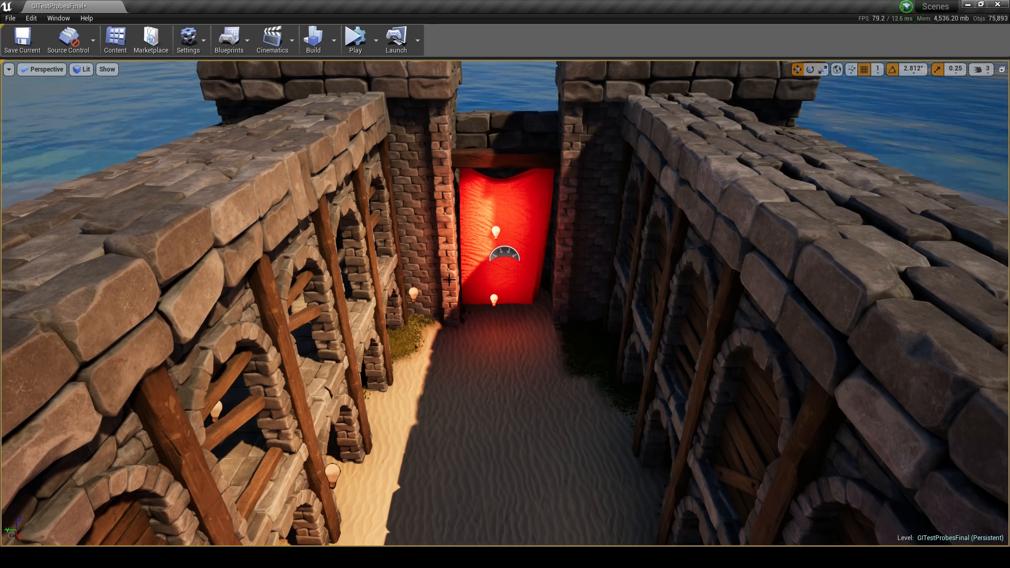
pyautogui.click(496, 232)
pyautogui.click(413, 293)
pyautogui.moveTo(535, 309); pyautogui.dragTo(685, 342, button='right')
pyautogui.moveTo(263, 269); pyautogui.dragTo(467, 241)
pyautogui.press('Delete')
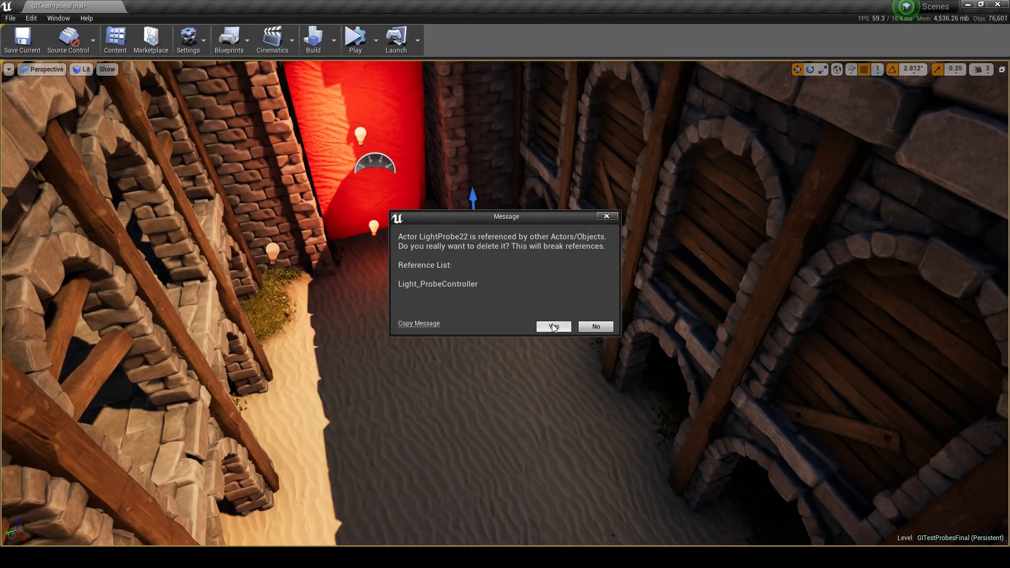
pyautogui.click(550, 325)
# Select the light probe at the arcade end near the red banner and examine the probe layout along the sunlit side.
pyautogui.click(276, 249)
pyautogui.press('s')
pyautogui.moveTo(463, 270); pyautogui.dragTo(508, 213, button='right')
pyautogui.press('w')
pyautogui.press('w')
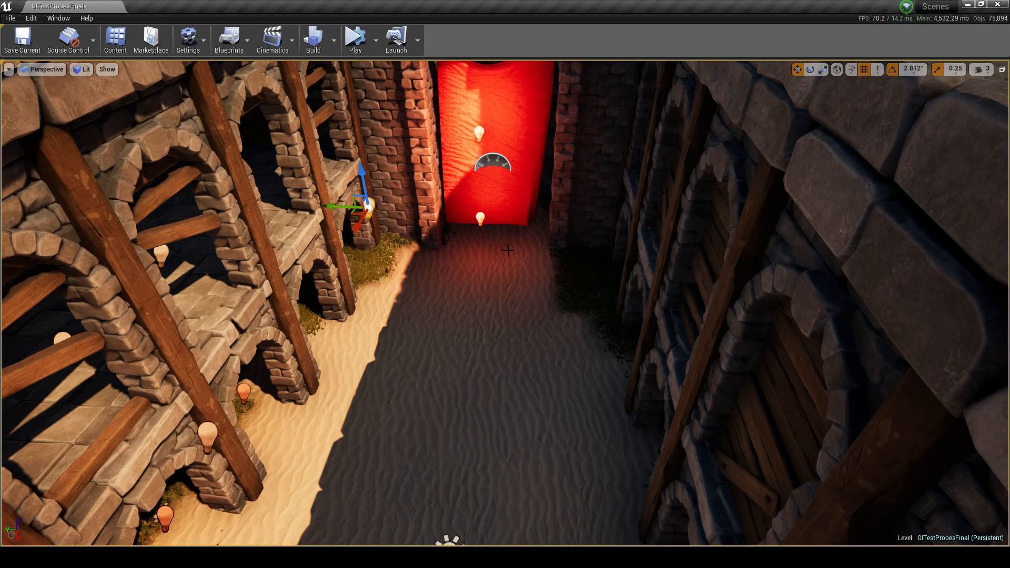
pyautogui.press('s')
pyautogui.moveTo(508, 250)
pyautogui.mouseDown(button='right')
pyautogui.moveTo(179, 200)
pyautogui.moveTo(410, 216)
pyautogui.moveTo(506, 200)
pyautogui.moveTo(487, 182)
pyautogui.moveTo(505, 251)
pyautogui.mouseUp(button='right')
pyautogui.press('w')
pyautogui.press('s')
pyautogui.press('w')
pyautogui.press('s')
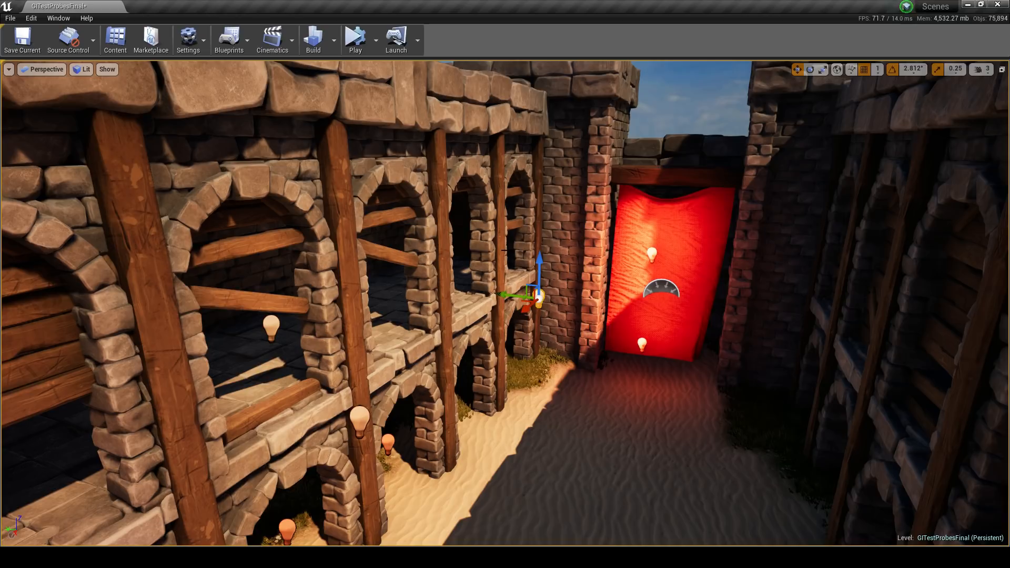
# Clear the current selection and select all the light probes in the courtyard.
pyautogui.press('s')
pyautogui.moveTo(696, 295); pyautogui.dragTo(636, 423, button='right')
pyautogui.press('w')
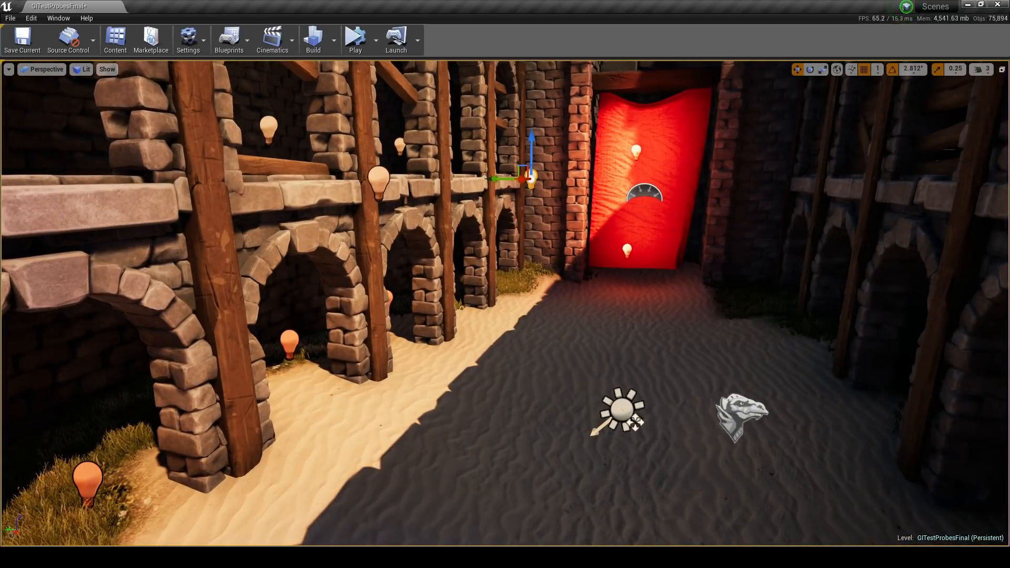
pyautogui.press('Escape')
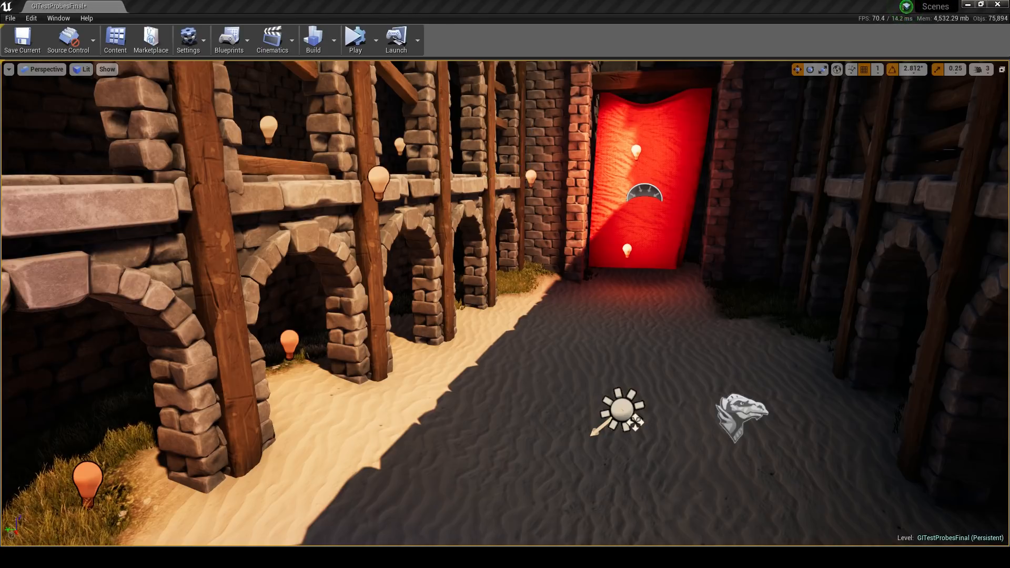
pyautogui.hotkey('ctrl', 'z')
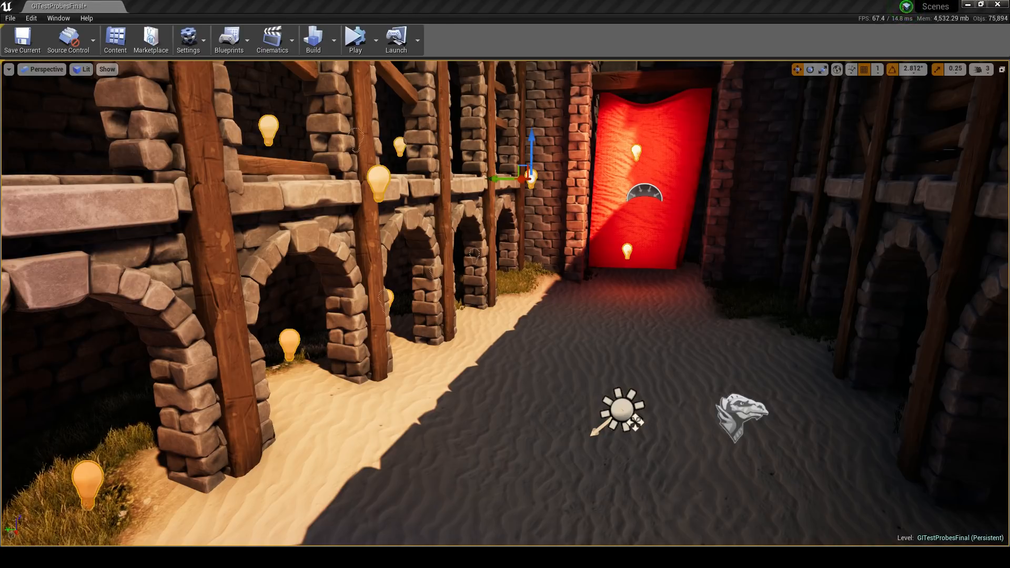
# Examine the placement of the highlighted light probes along the sunlit arcade and on the red banner.
pyautogui.moveTo(506, 304)
pyautogui.mouseDown(button='right')
pyautogui.moveTo(995, 304)
pyautogui.moveTo(389, 297)
pyautogui.moveTo(474, 311)
pyautogui.mouseUp(button='right')
pyautogui.press('w')
pyautogui.press('s')
pyautogui.press('d')
pyautogui.press('s')
pyautogui.press('d')
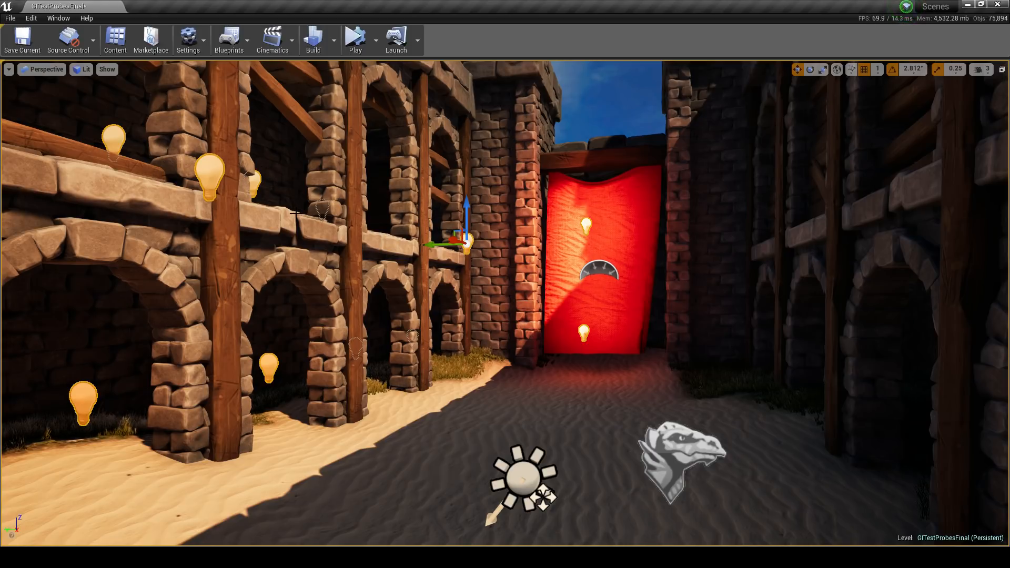
pyautogui.moveTo(434, 244); pyautogui.dragTo(379, 266, button='right')
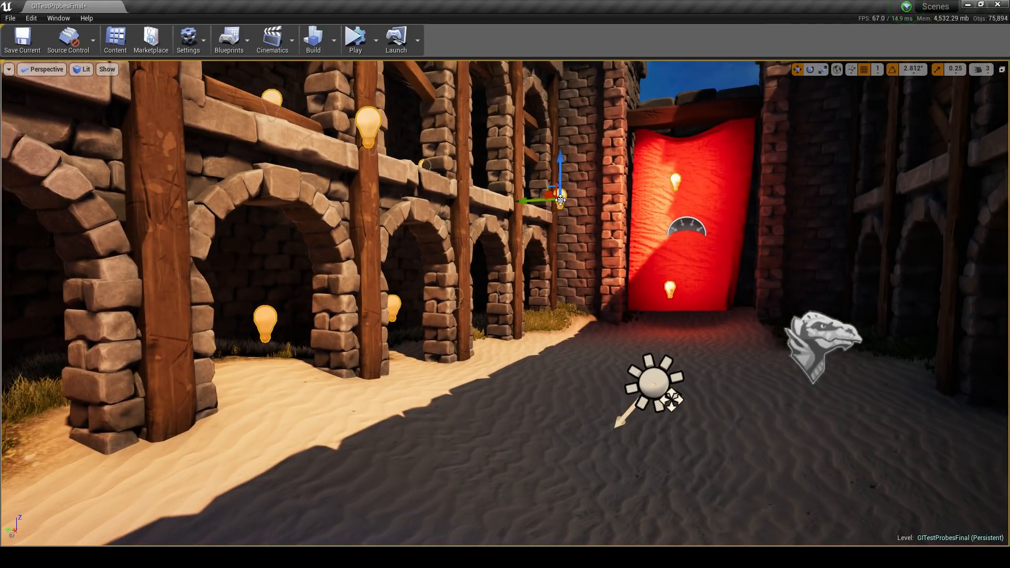
# Move the light probe at the arcade end across the courtyard to in front of the red banner.
pyautogui.moveTo(660, 168); pyautogui.dragTo(729, 79, button='right')
pyautogui.press('f')
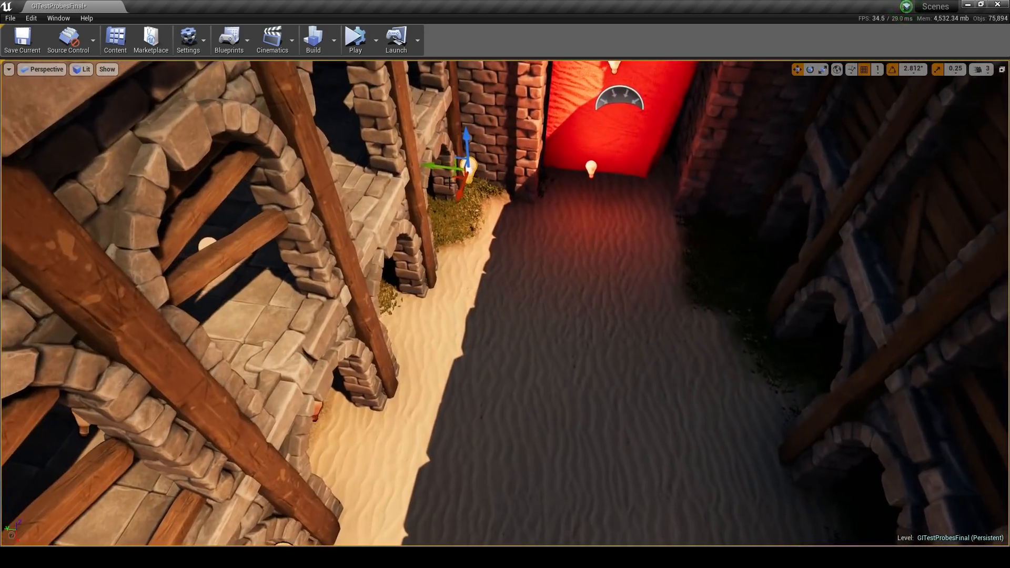
pyautogui.scroll(-6, 526, 200)
pyautogui.moveTo(509, 195); pyautogui.dragTo(647, 105)
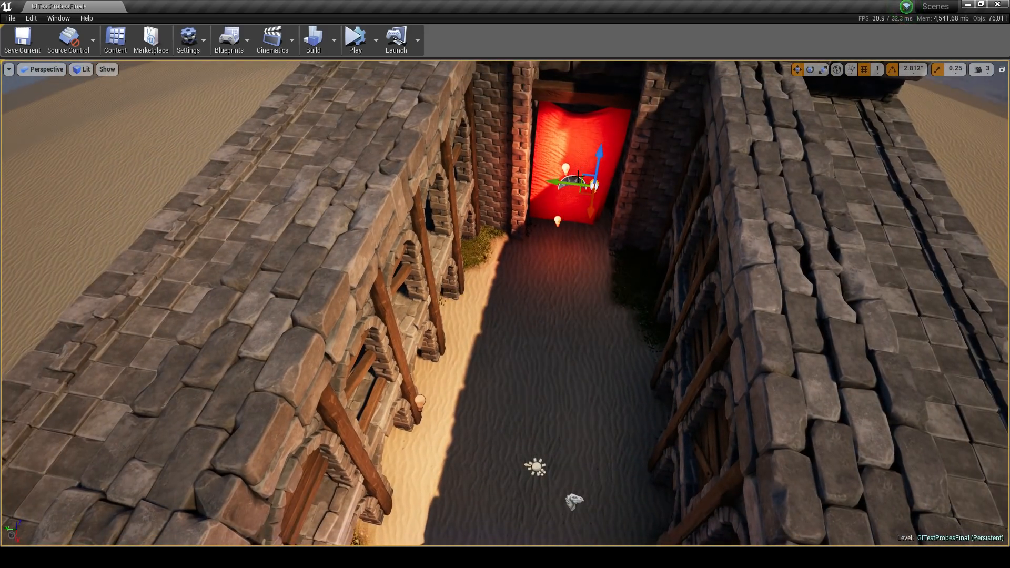
# Move the light probe from the red banner to the stone pillar at the arcade end and examine the lighting around it.
pyautogui.moveTo(585, 194); pyautogui.dragTo(501, 242)
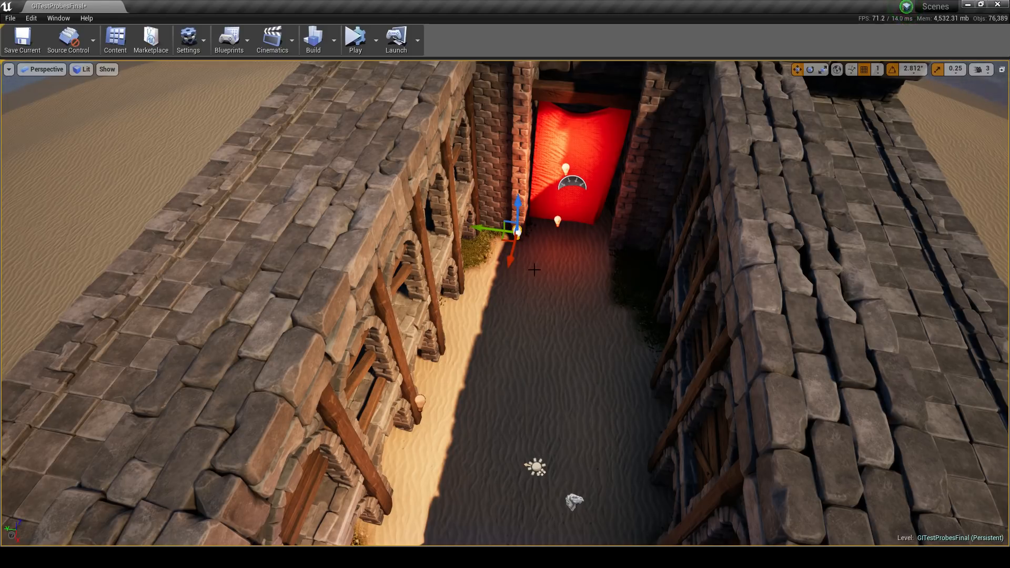
pyautogui.press('f')
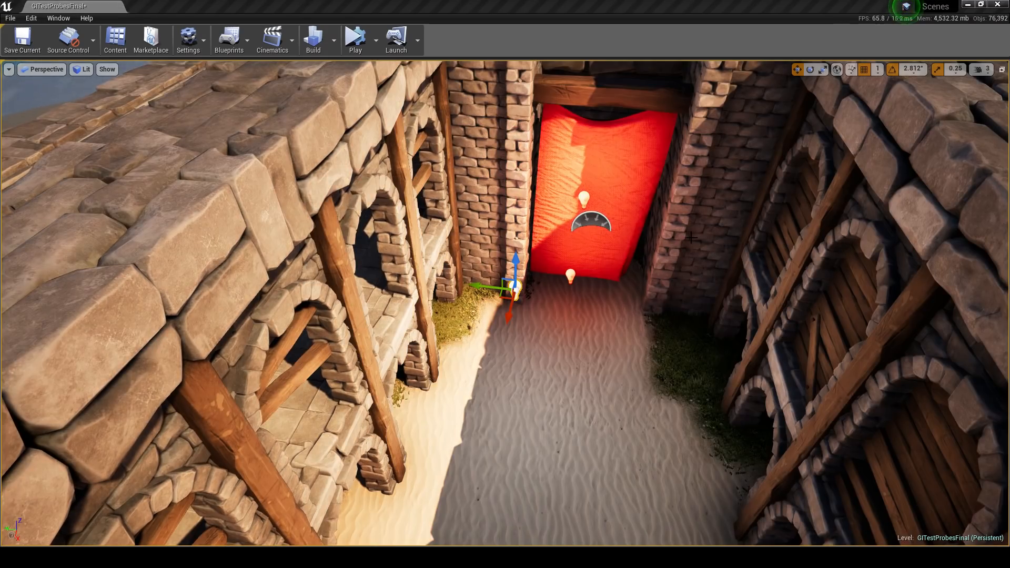
pyautogui.moveTo(505, 303)
pyautogui.mouseDown(button='right')
pyautogui.moveTo(685, 363)
pyautogui.moveTo(495, 247)
pyautogui.moveTo(518, 293)
pyautogui.mouseUp(button='right')
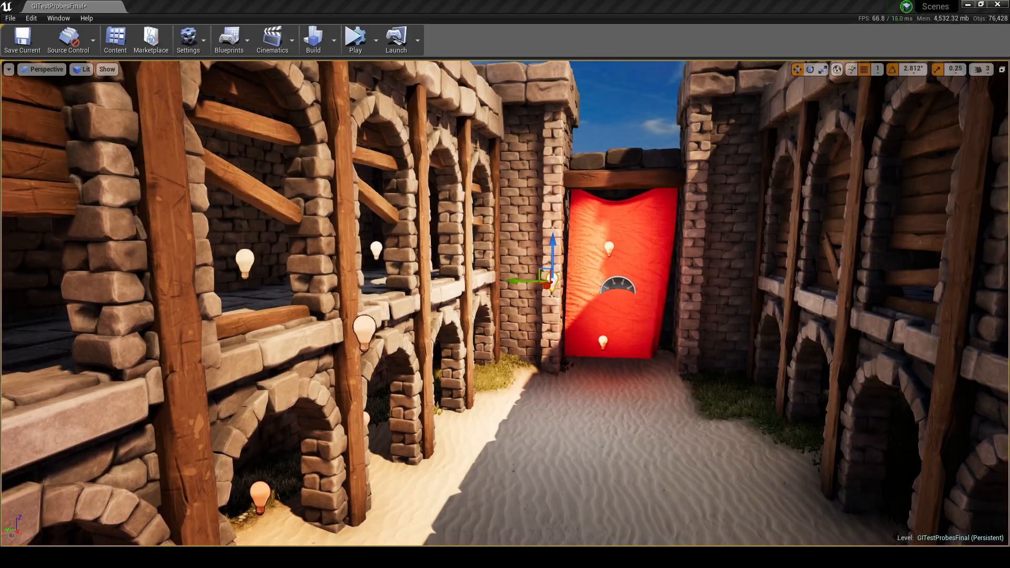
pyautogui.moveTo(141, 277); pyautogui.dragTo(174, 332, button='middle')
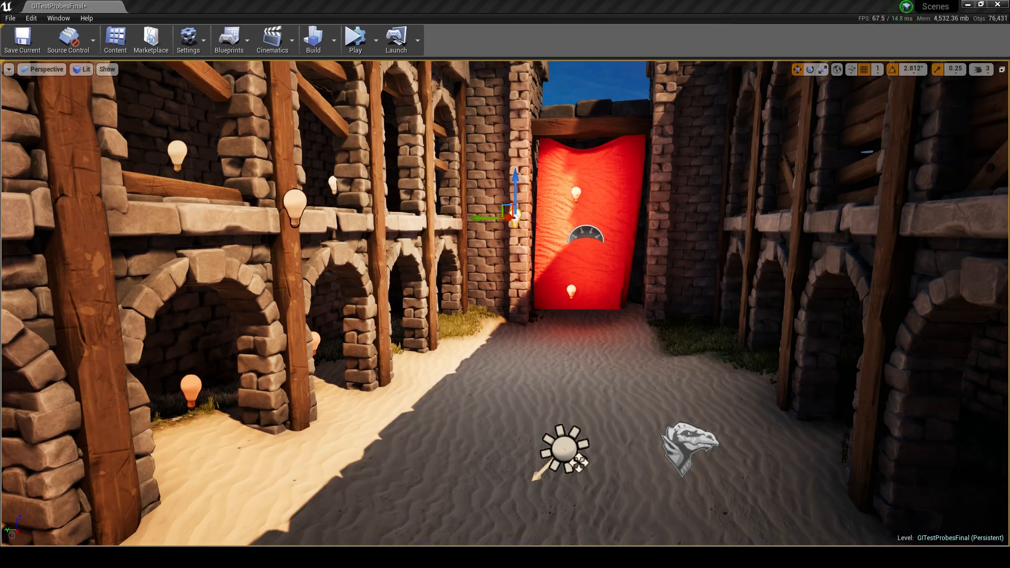
pyautogui.moveTo(505, 303); pyautogui.dragTo(885, 315, button='right')
pyautogui.moveTo(560, 269); pyautogui.dragTo(569, 327, button='right')
pyautogui.moveTo(560, 268); pyautogui.dragTo(552, 237, button='right')
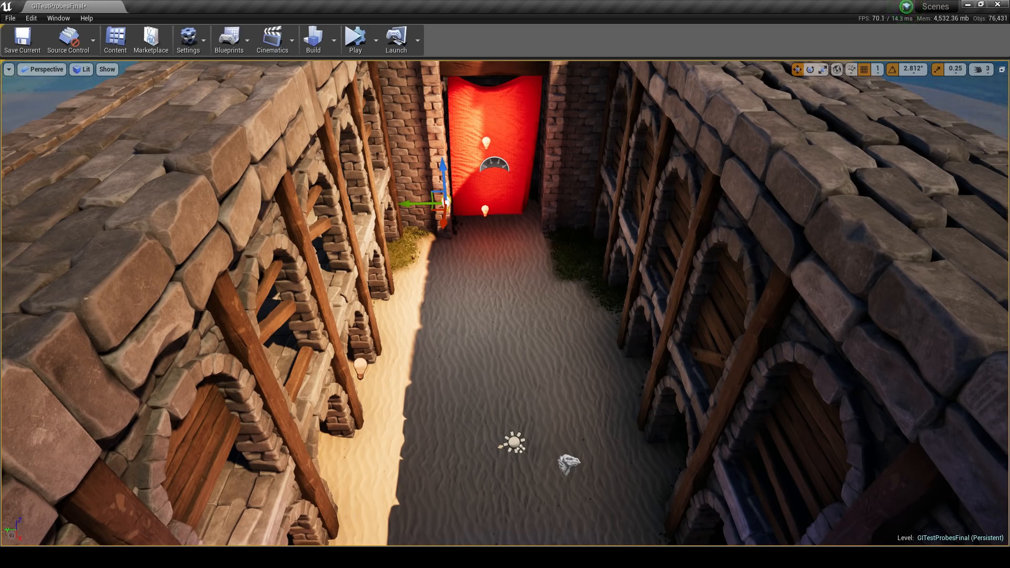
# Select all the light probes in the courtyard and turn off their lighting.
pyautogui.press('w')
pyautogui.moveTo(931, 243)
pyautogui.mouseDown(button='right')
pyautogui.moveTo(940, 295)
pyautogui.moveTo(916, 205)
pyautogui.moveTo(930, 242)
pyautogui.mouseUp(button='right')
pyautogui.press('s')
pyautogui.press('s')
pyautogui.keyDown('ctrl'); pyautogui.moveTo(605, 376); pyautogui.dragTo(594, 351, button='right'); pyautogui.keyUp('ctrl')
pyautogui.moveTo(553, 312); pyautogui.dragTo(506, 240, button='middle')
pyautogui.moveTo(553, 312); pyautogui.dragTo(629, 375, button='middle')
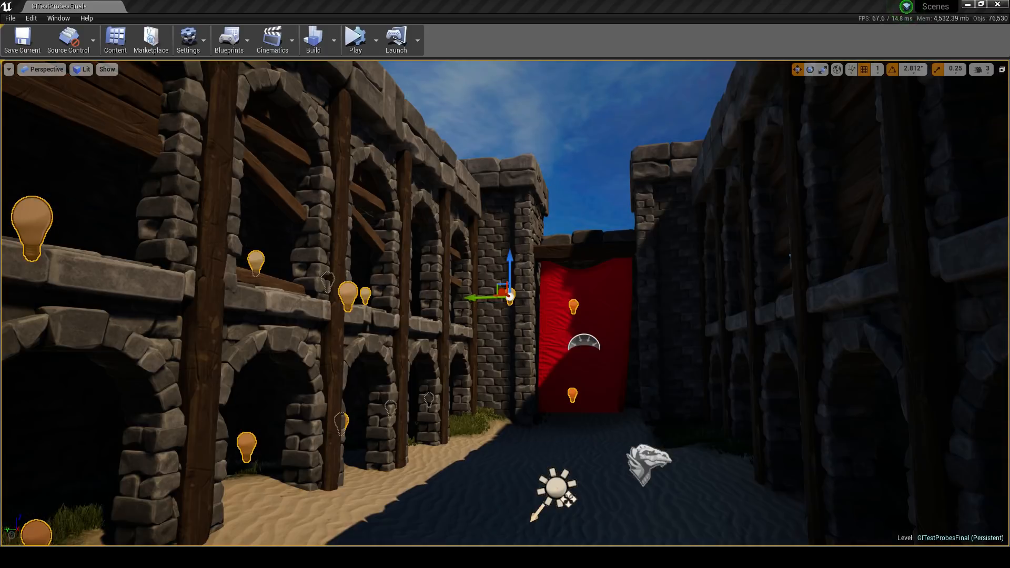
# Hide the editor icons and examine the arcades and red banner without the probe lighting.
pyautogui.moveTo(526, 315); pyautogui.dragTo(527, 382, button='right')
pyautogui.moveTo(570, 411)
pyautogui.mouseDown(button='right')
pyautogui.moveTo(574, 403)
pyautogui.moveTo(575, 516)
pyautogui.moveTo(560, 397)
pyautogui.mouseUp(button='right')
pyautogui.press('g')
pyautogui.press('w')
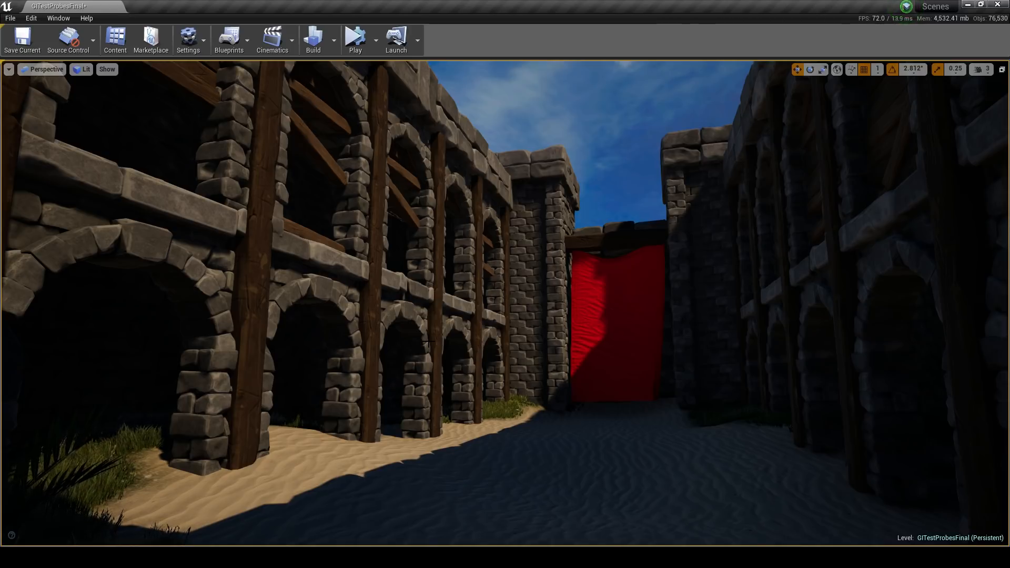
pyautogui.moveTo(429, 343); pyautogui.dragTo(498, 363, button='right')
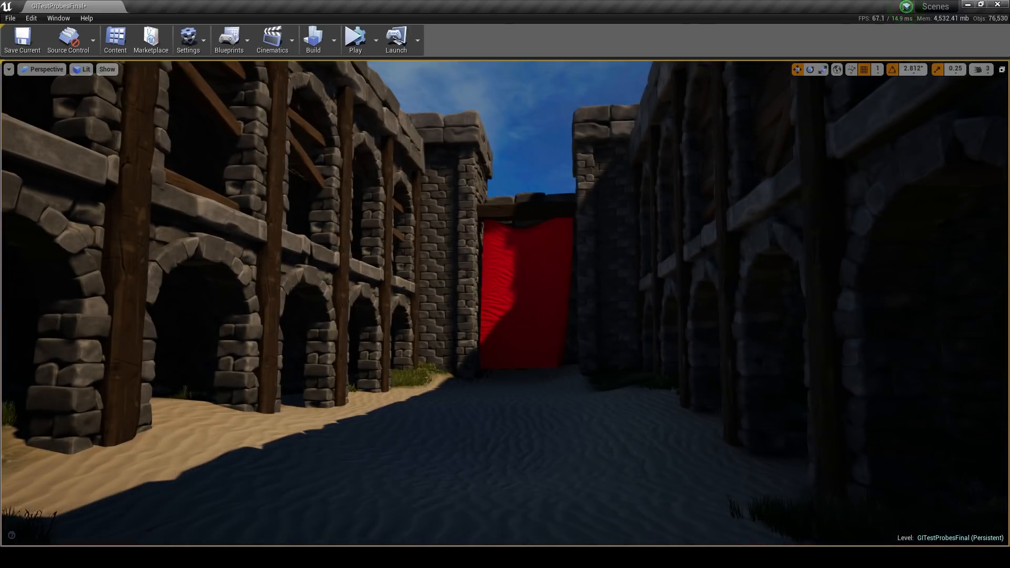
# Undo turning off the light probes and show the editor icons again.
pyautogui.hotkey('ctrl', 'z')
pyautogui.moveTo(362, 414); pyautogui.dragTo(308, 409, button='right')
pyautogui.moveTo(483, 406); pyautogui.dragTo(498, 393, button='right')
pyautogui.press('g')
pyautogui.click(493, 400)
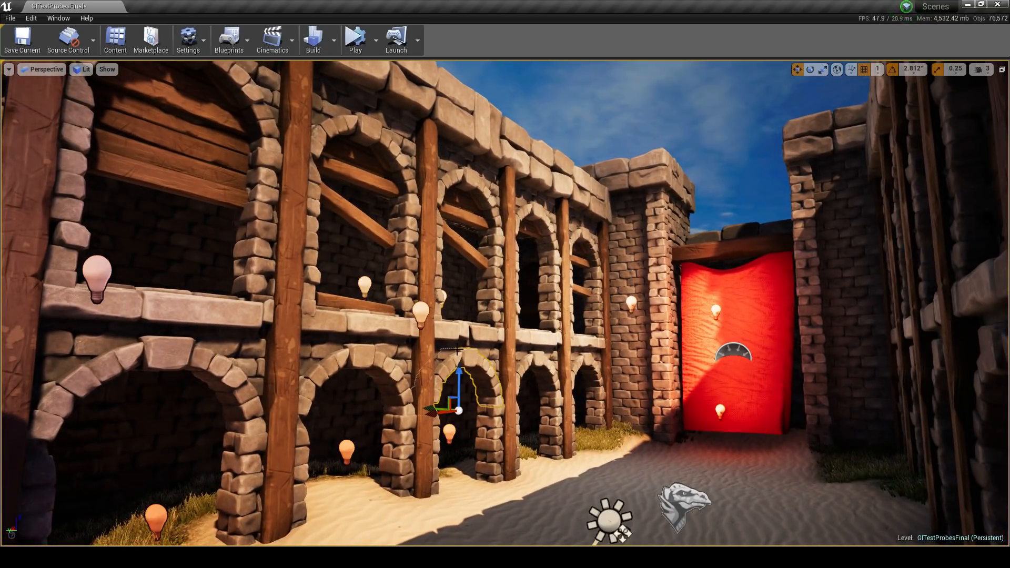
# Examine the light probes between the sunlit arcade and the blue banner, and select the probe in front of the blue banner.
pyautogui.moveTo(367, 350); pyautogui.dragTo(58, 406, button='right')
pyautogui.press('s')
pyautogui.moveTo(869, 337); pyautogui.dragTo(753, 347, button='right')
pyautogui.press('w')
pyautogui.press('w')
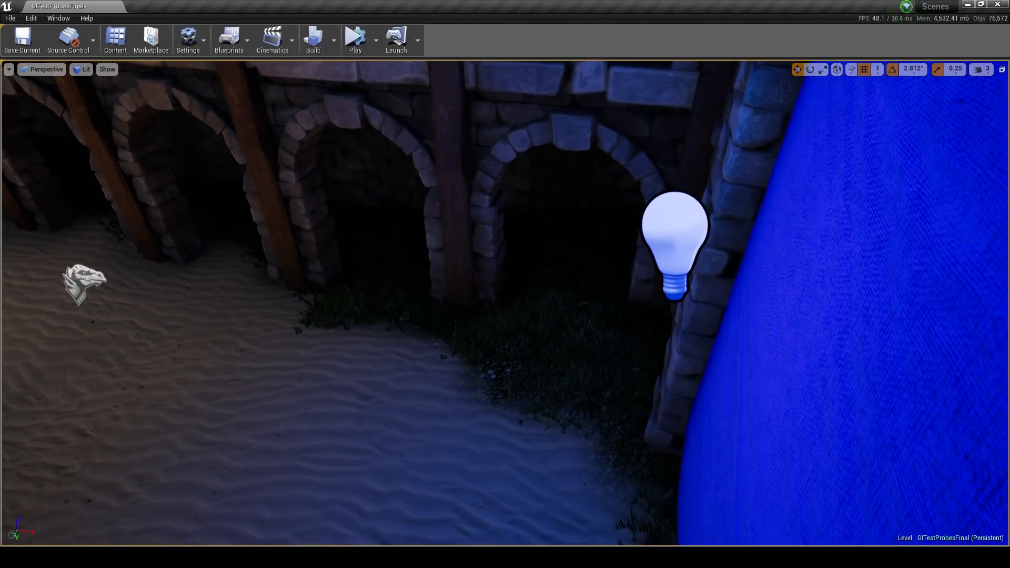
pyautogui.moveTo(679, 221); pyautogui.dragTo(518, 153, button='right')
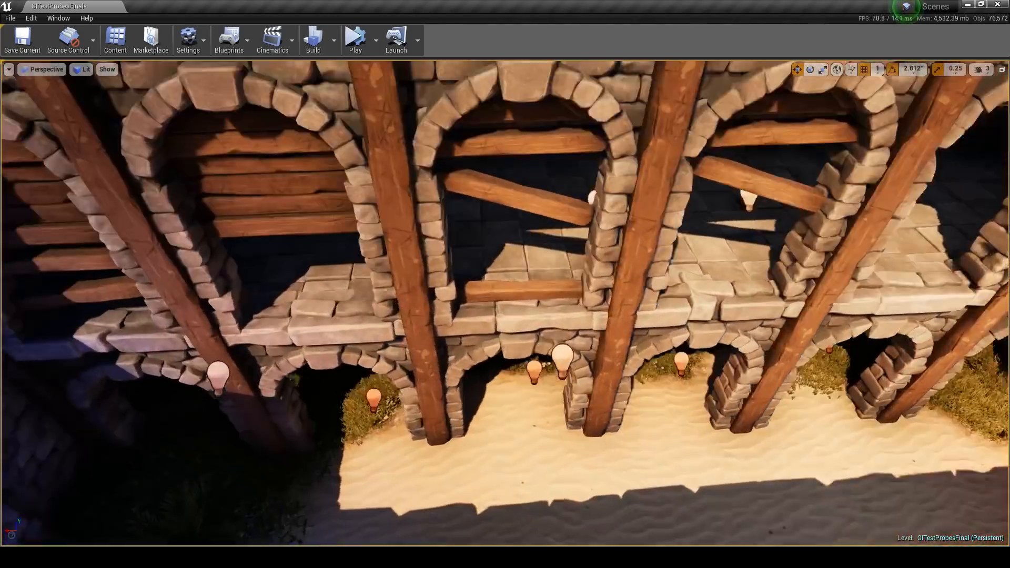
pyautogui.press('w')
pyautogui.moveTo(505, 303); pyautogui.dragTo(347, 302, button='right')
pyautogui.press('s')
pyautogui.press('w')
pyautogui.moveTo(615, 267); pyautogui.dragTo(535, 260, button='right')
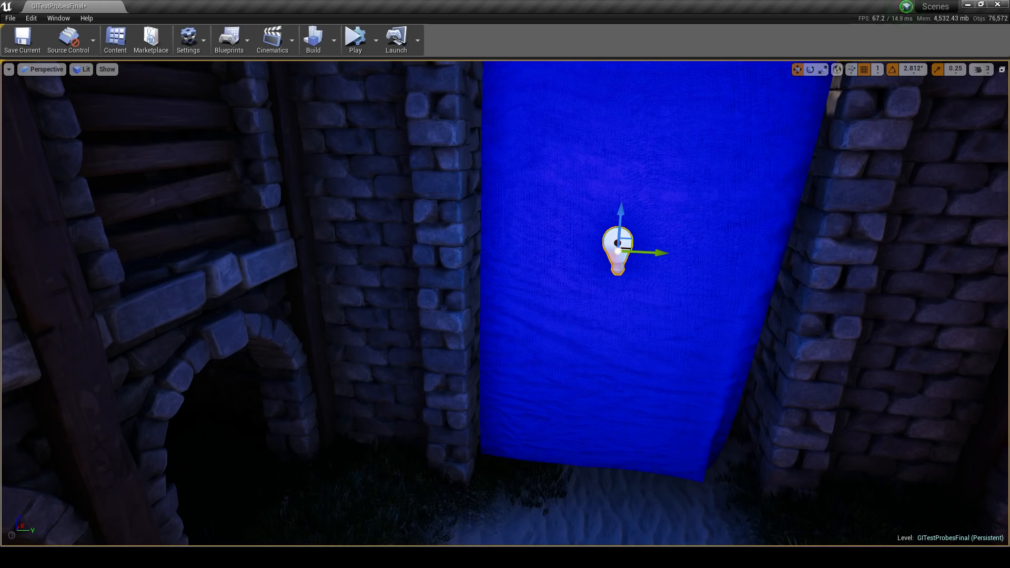
# Select the light probes along the sunlit arcade one after another to point out their placement.
pyautogui.moveTo(681, 329); pyautogui.dragTo(931, 339, button='right')
pyautogui.press('s')
pyautogui.click(641, 240)
pyautogui.click(412, 332)
pyautogui.click(430, 443)
pyautogui.click(544, 345)
pyautogui.click(547, 164)
pyautogui.click(647, 143)
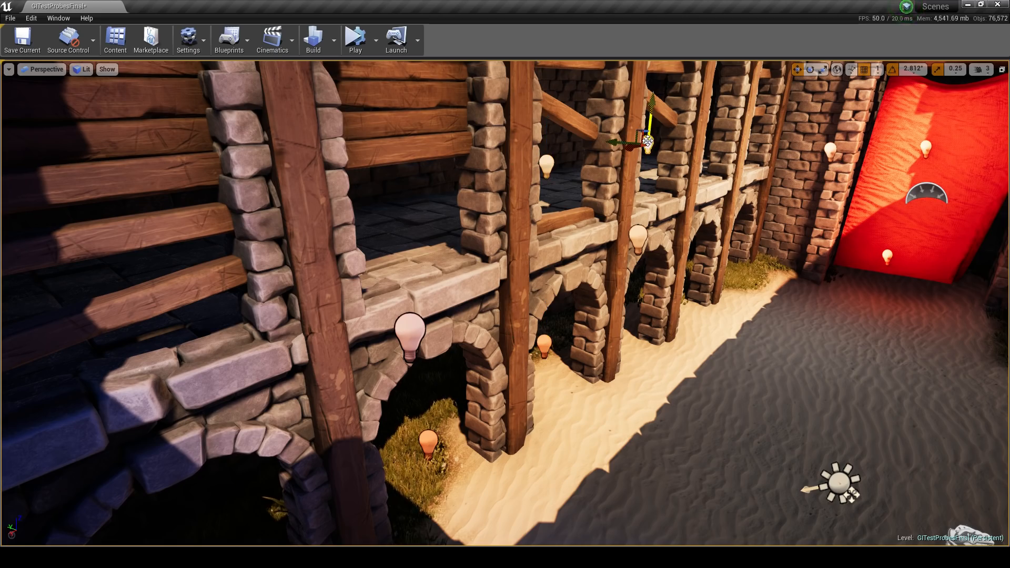
# Open the recent level Scene_TropicalIsland without saving the changes to GITestProbesFinal.
pyautogui.press('s')
pyautogui.moveTo(647, 143); pyautogui.dragTo(721, 171, button='right')
pyautogui.press('w')
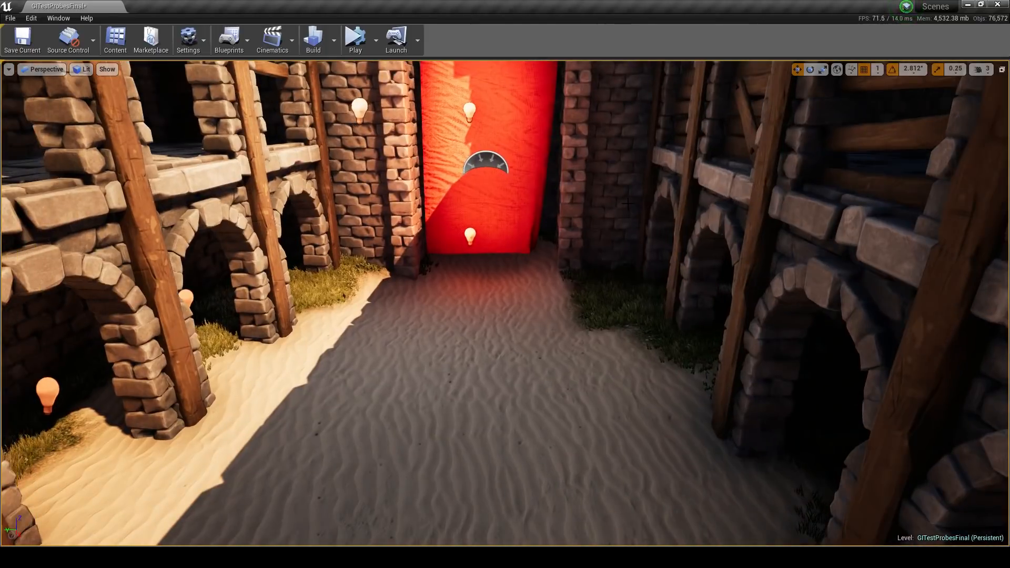
pyautogui.click(10, 18)
pyautogui.moveTo(76, 293)
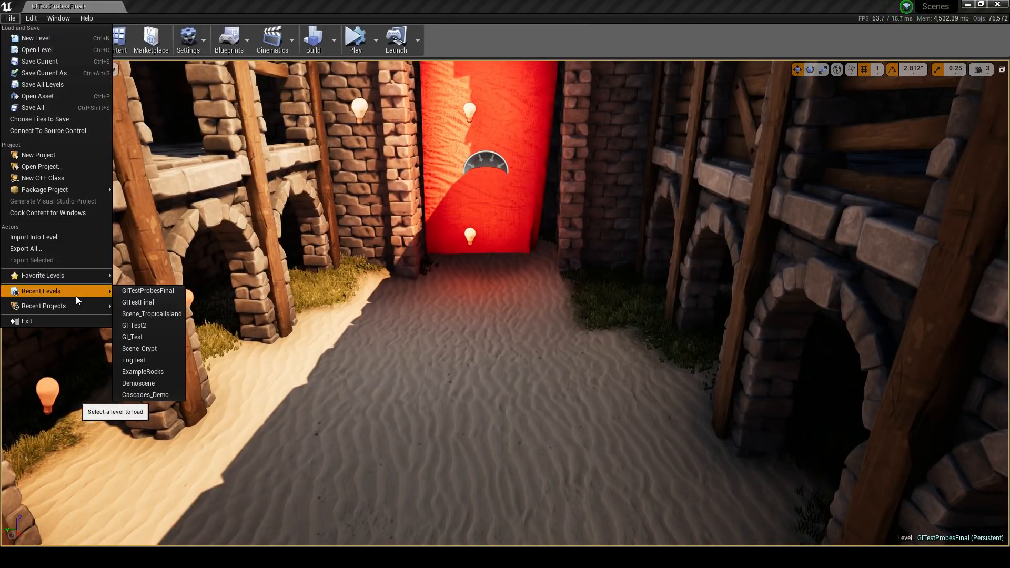
pyautogui.click(172, 314)
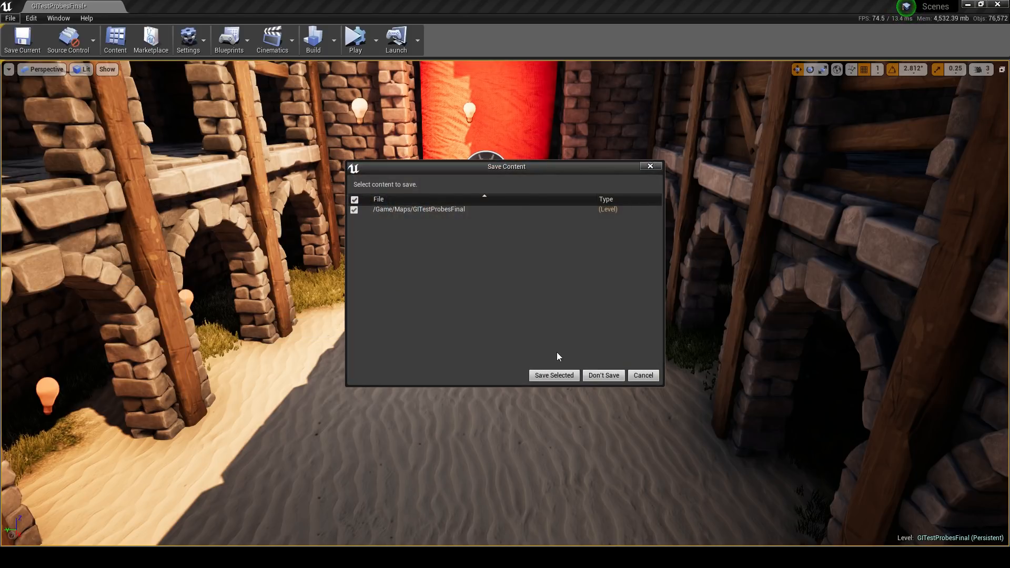
pyautogui.click(600, 376)
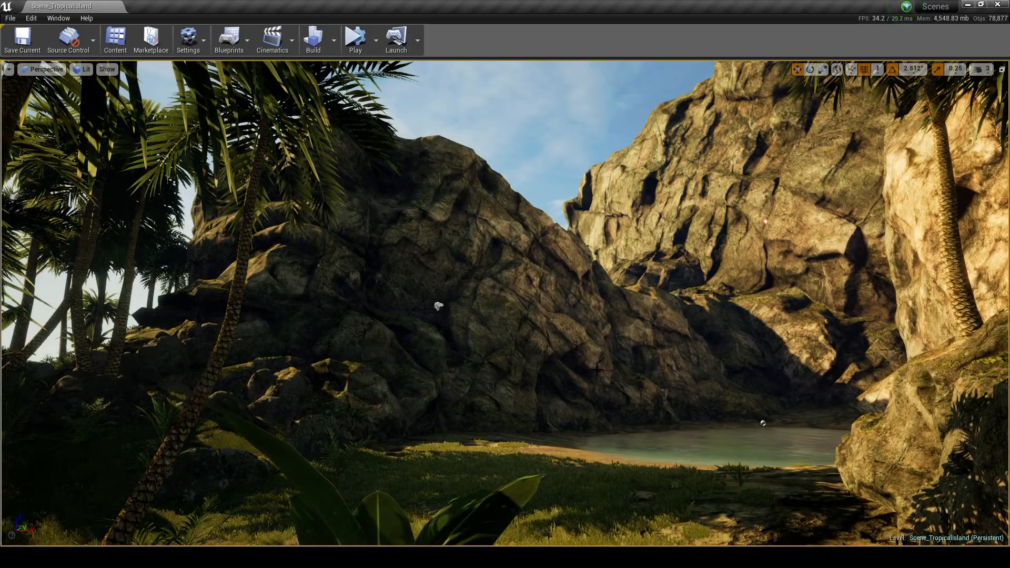
# Select the global illumination actor in the lagoon cove and examine the bounced light on the surrounding cliffs.
pyautogui.moveTo(598, 370); pyautogui.dragTo(625, 239, button='right')
pyautogui.click(626, 239)
pyautogui.press('w')
pyautogui.moveTo(590, 295); pyautogui.dragTo(173, 252, button='right')
pyautogui.press('s')
pyautogui.press('w')
pyautogui.press('s')
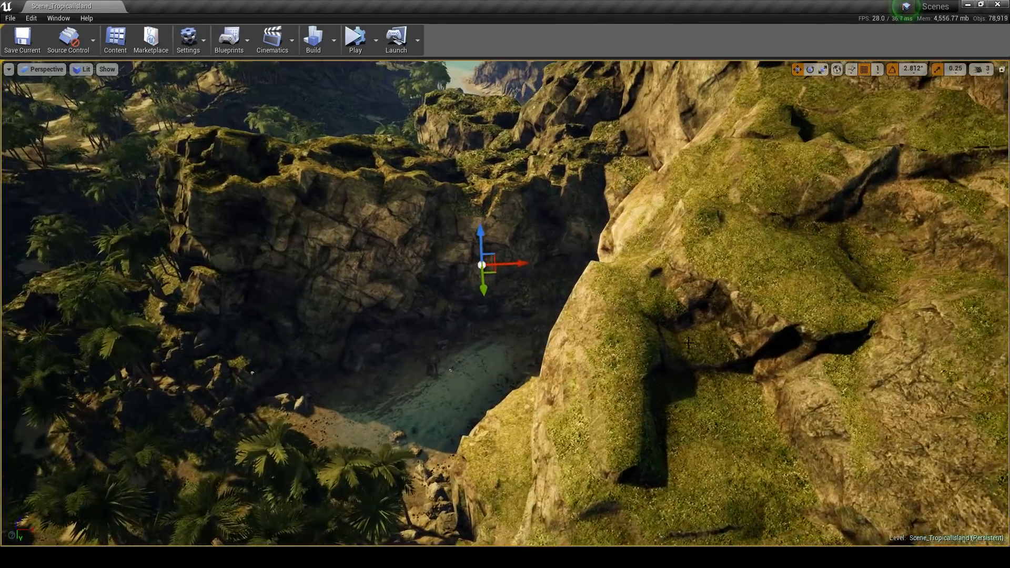
pyautogui.moveTo(689, 343); pyautogui.dragTo(629, 320, button='right')
pyautogui.press('w')
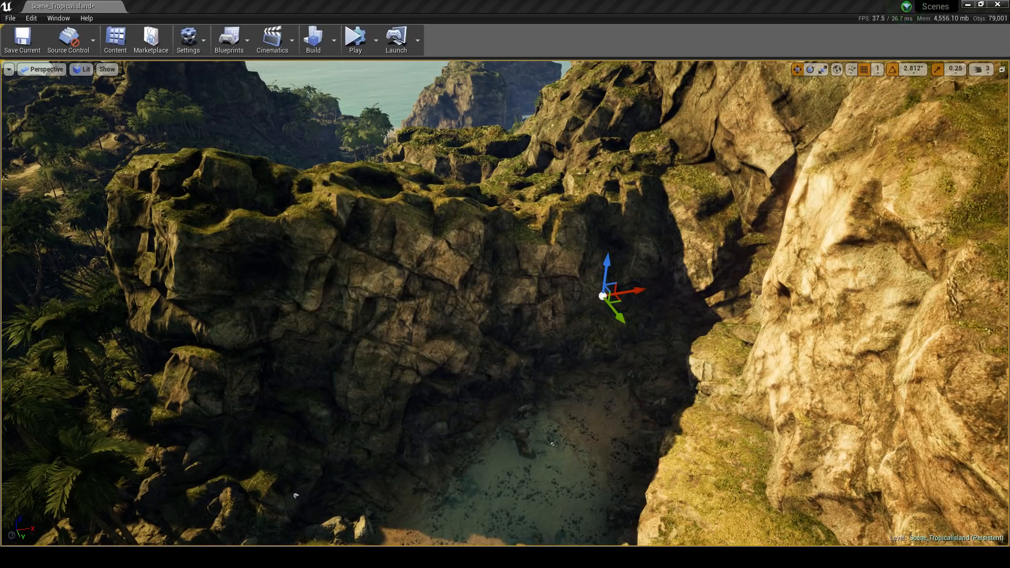
pyautogui.press('s')
pyautogui.moveTo(721, 302); pyautogui.dragTo(589, 310, button='right')
pyautogui.press('w')
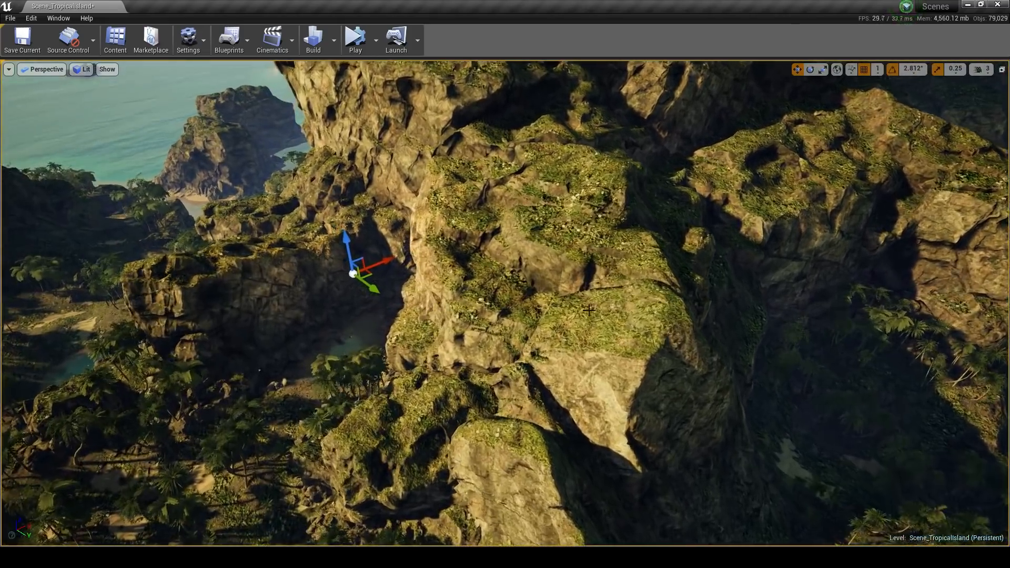
# Move the global illumination actor from the cove to the foot of the sunlit rock face above the jungle.
pyautogui.moveTo(511, 335); pyautogui.dragTo(493, 347, button='right')
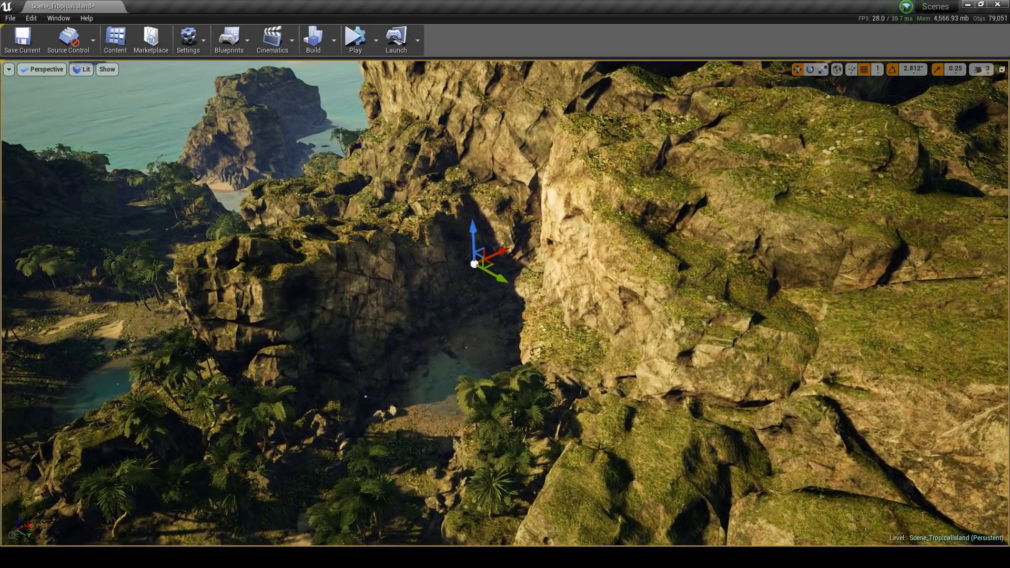
pyautogui.moveTo(398, 200); pyautogui.dragTo(373, 224, button='right')
pyautogui.press('d')
pyautogui.moveTo(458, 262)
pyautogui.mouseDown(button='right')
pyautogui.moveTo(626, 270)
pyautogui.moveTo(457, 252)
pyautogui.mouseUp(button='right')
pyautogui.moveTo(536, 297); pyautogui.dragTo(537, 297, button='right')
pyautogui.press('d')
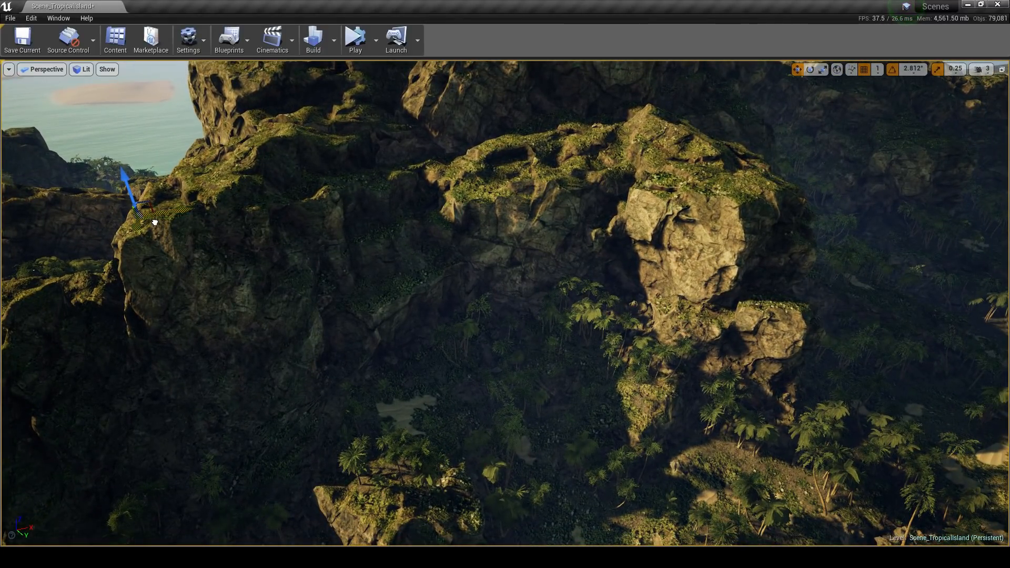
pyautogui.moveTo(155, 223); pyautogui.dragTo(654, 284)
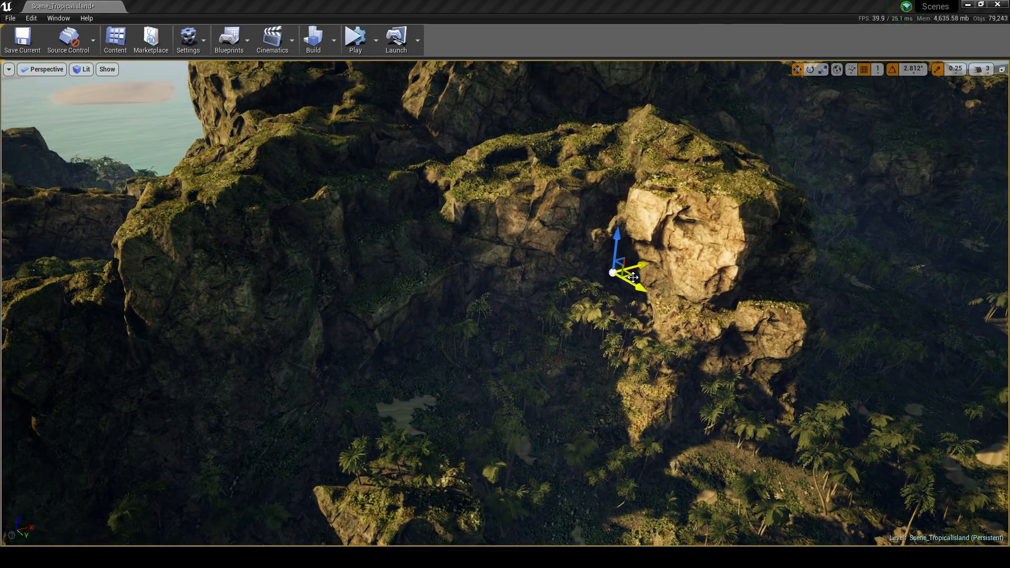
pyautogui.moveTo(634, 278)
pyautogui.mouseDown()
pyautogui.moveTo(617, 311)
pyautogui.moveTo(561, 325)
pyautogui.moveTo(623, 285)
pyautogui.mouseUp()
# Nudge the global illumination actor beside the sunlit rock face and inspect the bounced light up close.
pyautogui.moveTo(625, 284)
pyautogui.mouseDown(button='right')
pyautogui.moveTo(626, 316)
pyautogui.moveTo(625, 284)
pyautogui.mouseUp(button='right')
pyautogui.press('w')
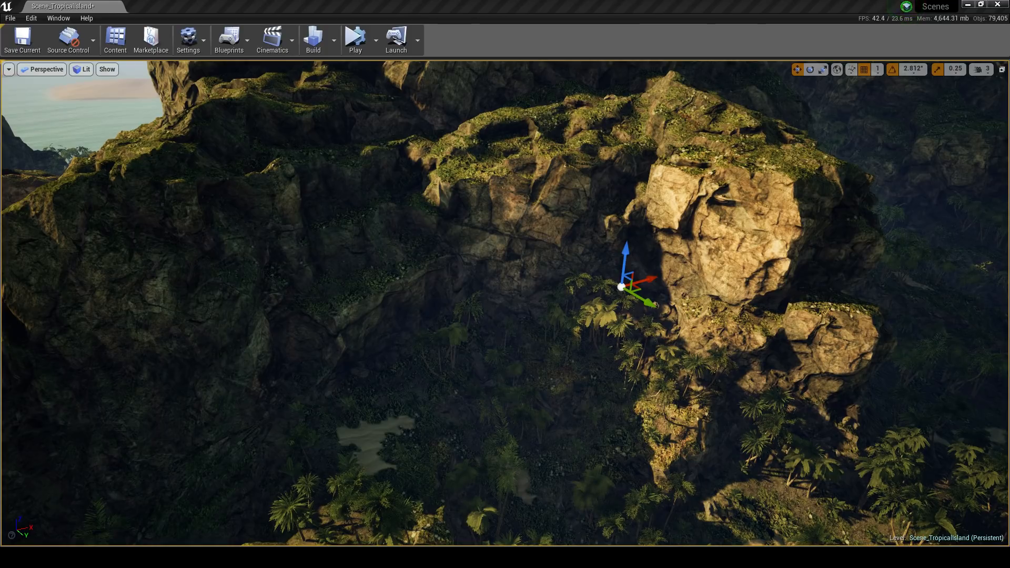
pyautogui.press('w')
pyautogui.moveTo(595, 276); pyautogui.dragTo(611, 287, button='right')
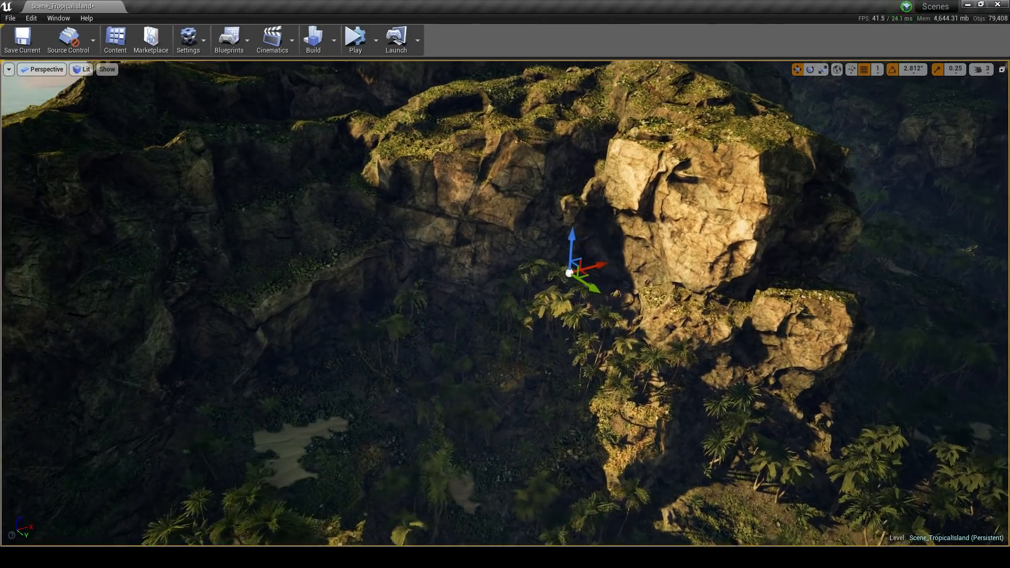
pyautogui.moveTo(587, 276); pyautogui.dragTo(604, 293)
# Move the global illumination actor across the island to the low rocky outcrops near the small pond.
pyautogui.moveTo(605, 294); pyautogui.dragTo(543, 274, button='right')
pyautogui.press('s')
pyautogui.moveTo(893, 315); pyautogui.dragTo(136, 347)
pyautogui.moveTo(136, 347); pyautogui.dragTo(214, 304, button='right')
pyautogui.moveTo(296, 295); pyautogui.dragTo(411, 344)
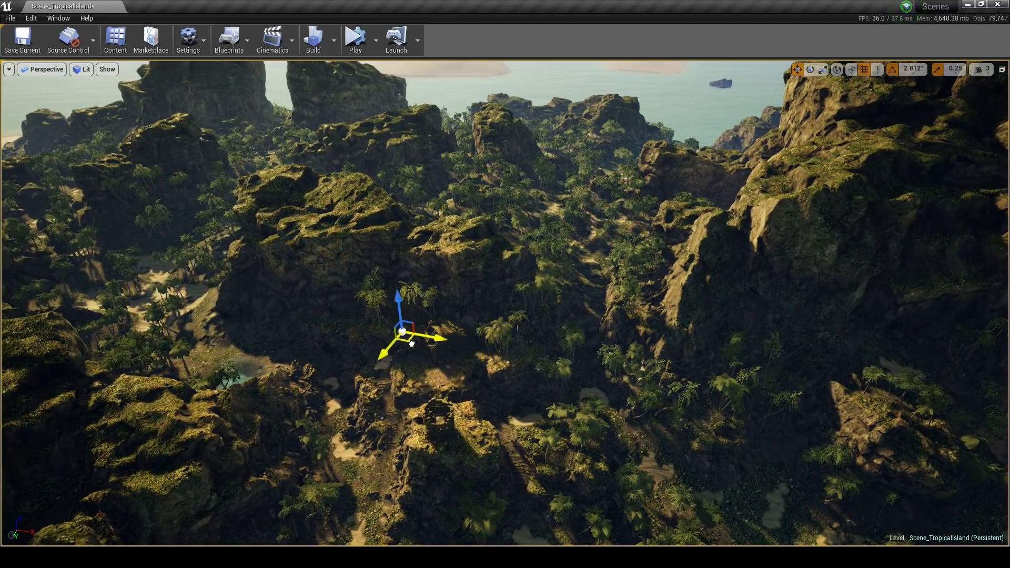
pyautogui.moveTo(371, 326); pyautogui.dragTo(297, 317, button='right')
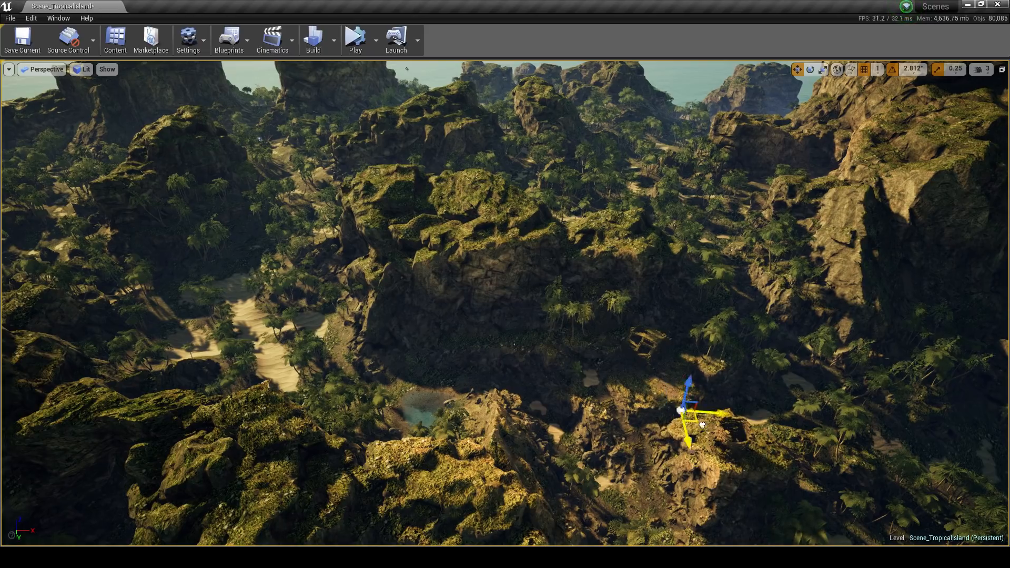
pyautogui.moveTo(702, 425); pyautogui.dragTo(642, 381)
# Move the global illumination actor through the palm-filled valley toward the tall shaded cliffs.
pyautogui.moveTo(183, 233); pyautogui.dragTo(218, 208)
pyautogui.moveTo(316, 208); pyautogui.dragTo(284, 209, button='right')
pyautogui.moveTo(391, 319); pyautogui.dragTo(392, 319)
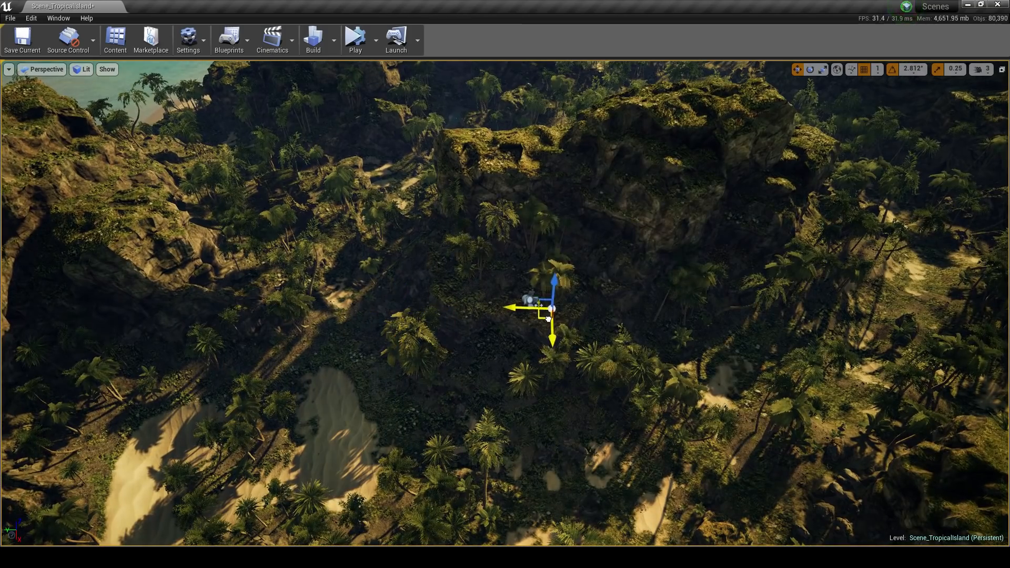
pyautogui.moveTo(611, 320); pyautogui.dragTo(845, 390)
pyautogui.moveTo(756, 328); pyautogui.dragTo(755, 328)
pyautogui.moveTo(755, 329); pyautogui.dragTo(917, 281, button='right')
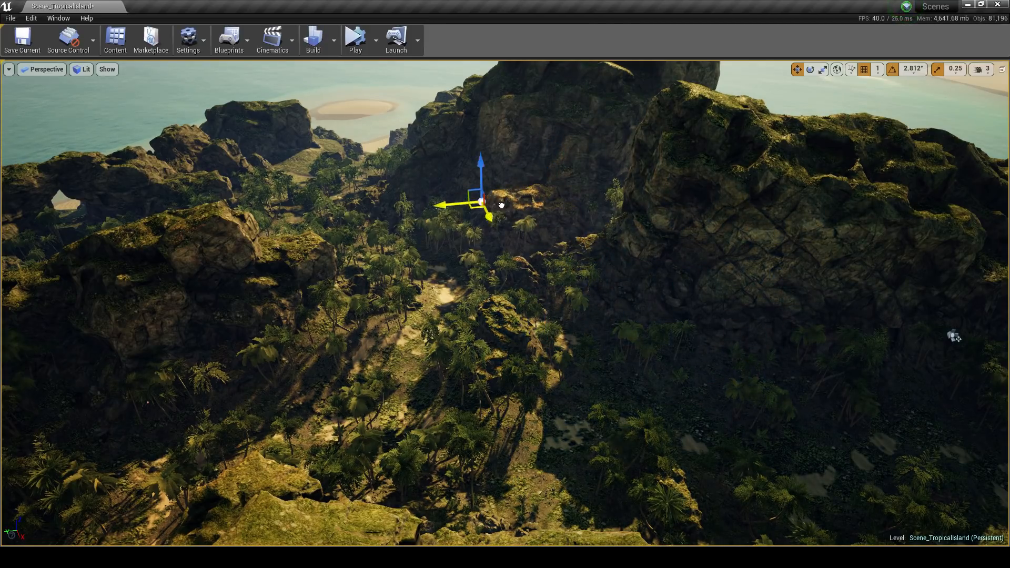
pyautogui.moveTo(720, 366); pyautogui.dragTo(729, 368)
# Move the global illumination actor over the sandy palm-lined path to the rocky ridges near the sea.
pyautogui.moveTo(728, 368); pyautogui.dragTo(419, 348, button='right')
pyautogui.scroll(-3, 797, 342)
pyautogui.press('s')
pyautogui.moveTo(214, 149); pyautogui.dragTo(652, 343)
pyautogui.moveTo(800, 342); pyautogui.dragTo(960, 437)
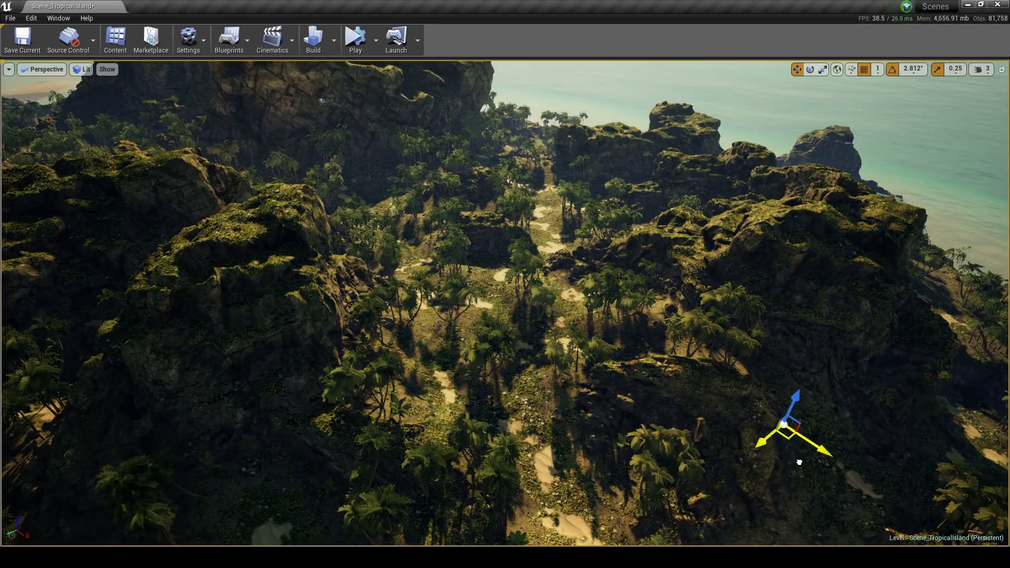
pyautogui.moveTo(388, 351); pyautogui.dragTo(317, 405)
pyautogui.scroll(-3, 389, 399)
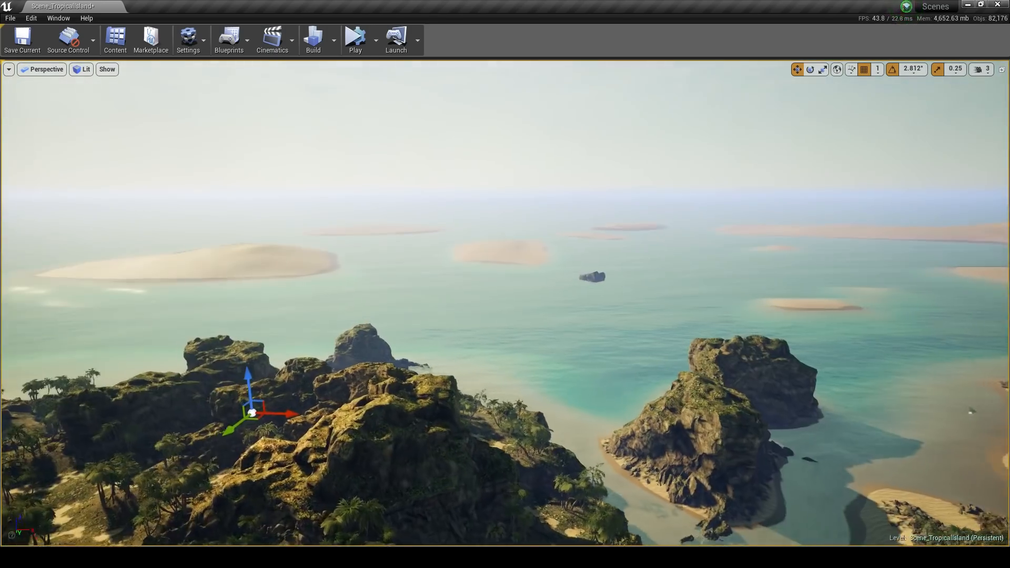
# Place the global illumination actor by the mossy rocks above the clearing and adjust its height.
pyautogui.moveTo(677, 349); pyautogui.dragTo(618, 410, button='right')
pyautogui.moveTo(724, 348); pyautogui.dragTo(463, 152)
pyautogui.moveTo(574, 183); pyautogui.dragTo(600, 182, button='right')
pyautogui.moveTo(334, 228); pyautogui.dragTo(421, 233)
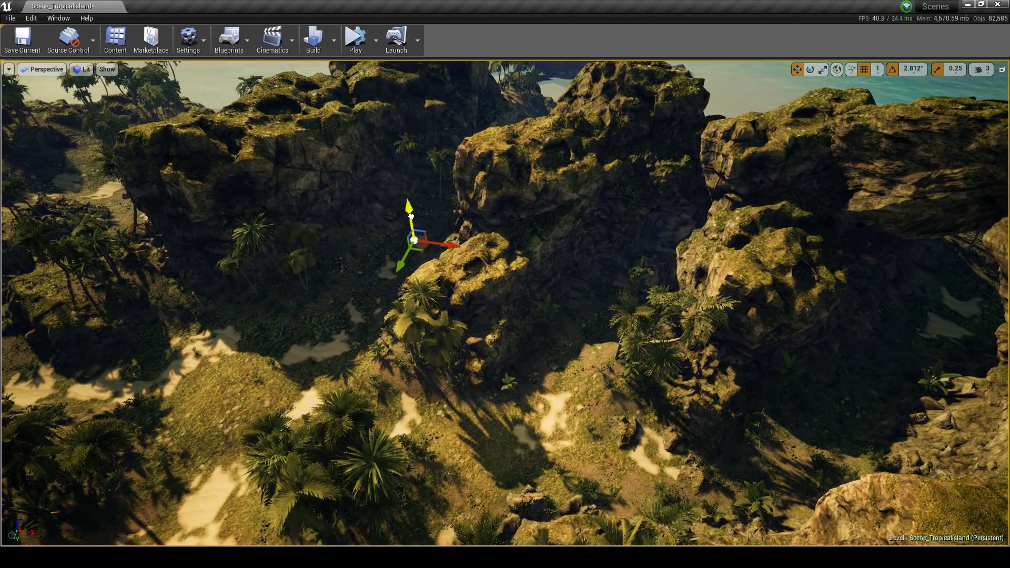
pyautogui.moveTo(427, 280); pyautogui.dragTo(481, 160)
# Examine the lighting on the sunlit mountain and across the shaded palm forest.
pyautogui.moveTo(561, 221); pyautogui.dragTo(580, 204, button='right')
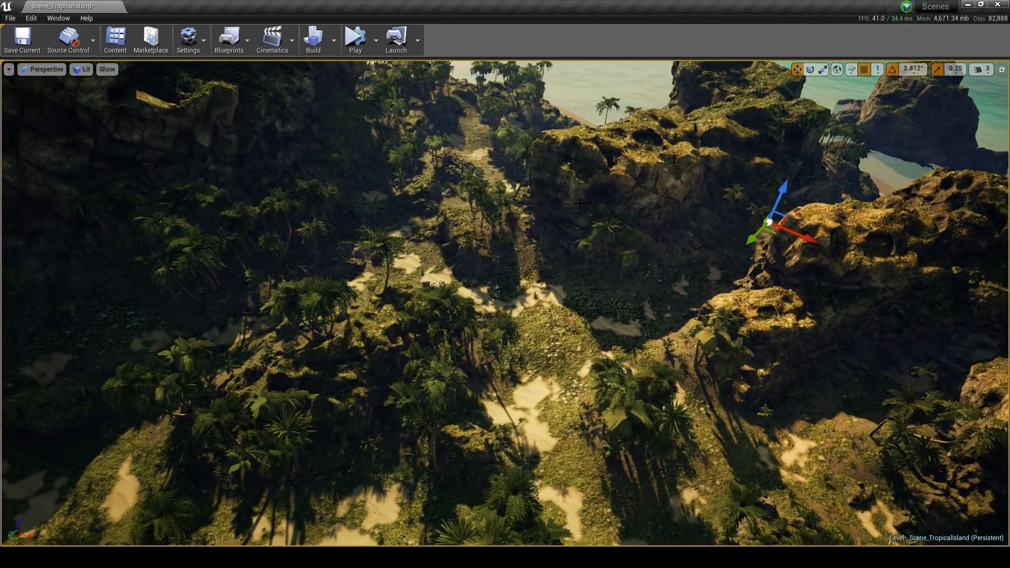
pyautogui.moveTo(580, 204); pyautogui.dragTo(916, 116, button='right')
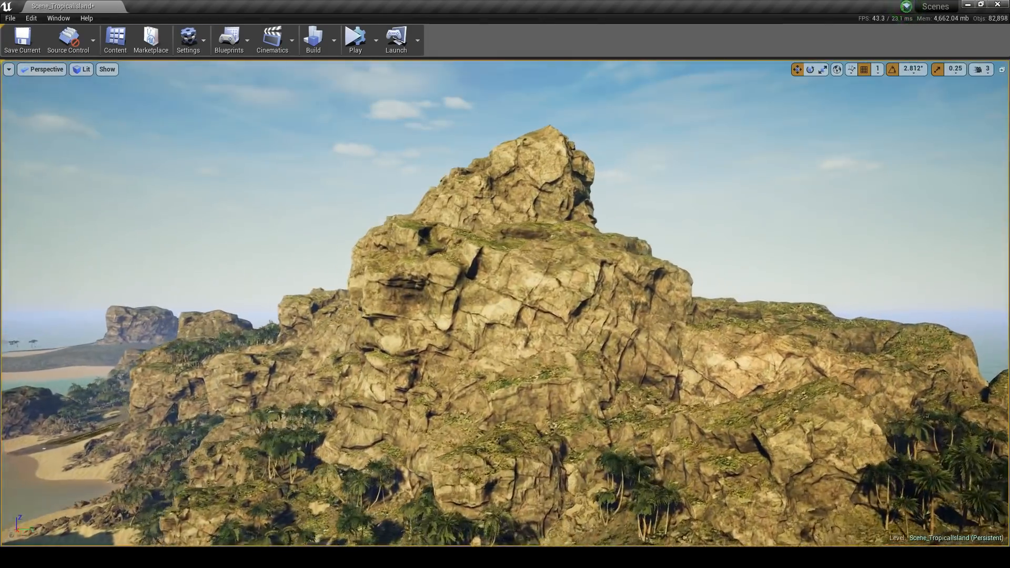
pyautogui.press('w')
pyautogui.moveTo(505, 304)
pyautogui.mouseDown(button='right')
pyautogui.moveTo(621, 342)
pyautogui.moveTo(658, 400)
pyautogui.moveTo(653, 431)
pyautogui.moveTo(387, 252)
pyautogui.moveTo(358, 245)
pyautogui.moveTo(468, 300)
pyautogui.moveTo(273, 295)
pyautogui.moveTo(240, 276)
pyautogui.mouseUp(button='right')
pyautogui.press('w')
pyautogui.press('s')
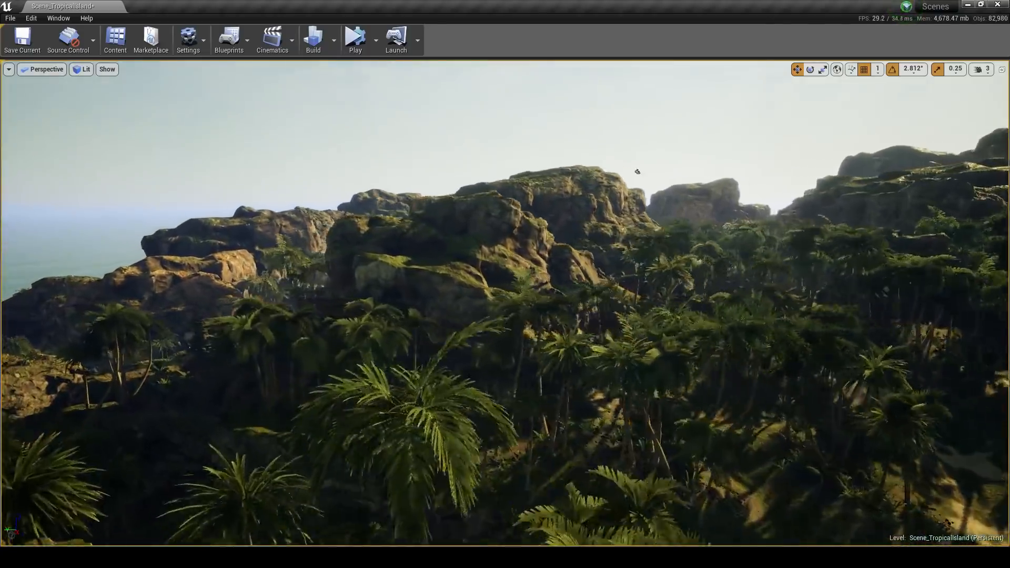
# Examine the lighting on the sunlit rock face and the shaded cliffs above the palm valley.
pyautogui.moveTo(505, 303); pyautogui.dragTo(173, 331, button='right')
pyautogui.press('w')
pyautogui.moveTo(505, 303)
pyautogui.mouseDown(button='right')
pyautogui.moveTo(402, 301)
pyautogui.moveTo(258, 223)
pyautogui.moveTo(532, 302)
pyautogui.moveTo(505, 298)
pyautogui.mouseUp(button='right')
pyautogui.press('w')
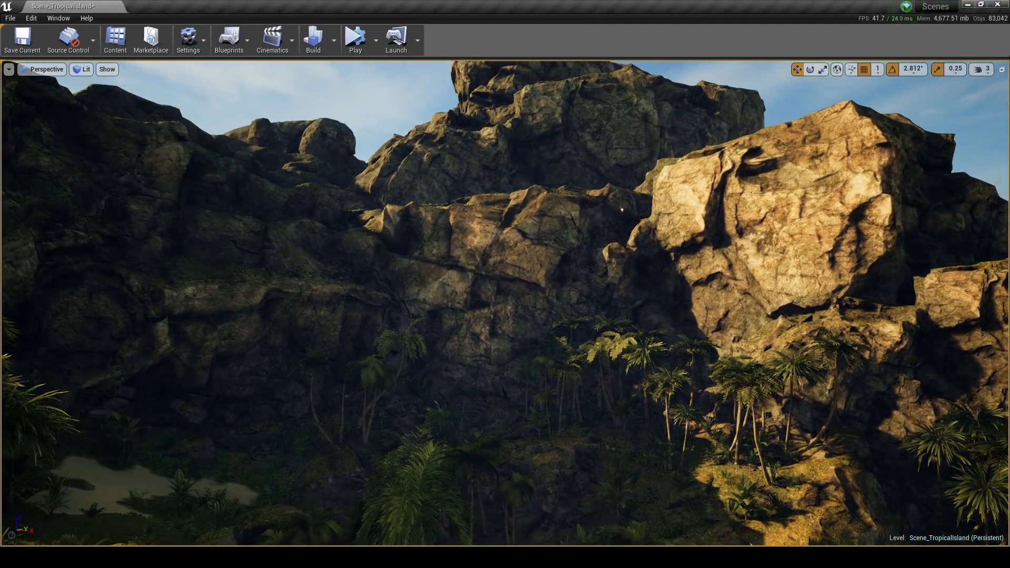
pyautogui.press('s')
pyautogui.moveTo(801, 260); pyautogui.dragTo(754, 298, button='right')
pyautogui.press('s')
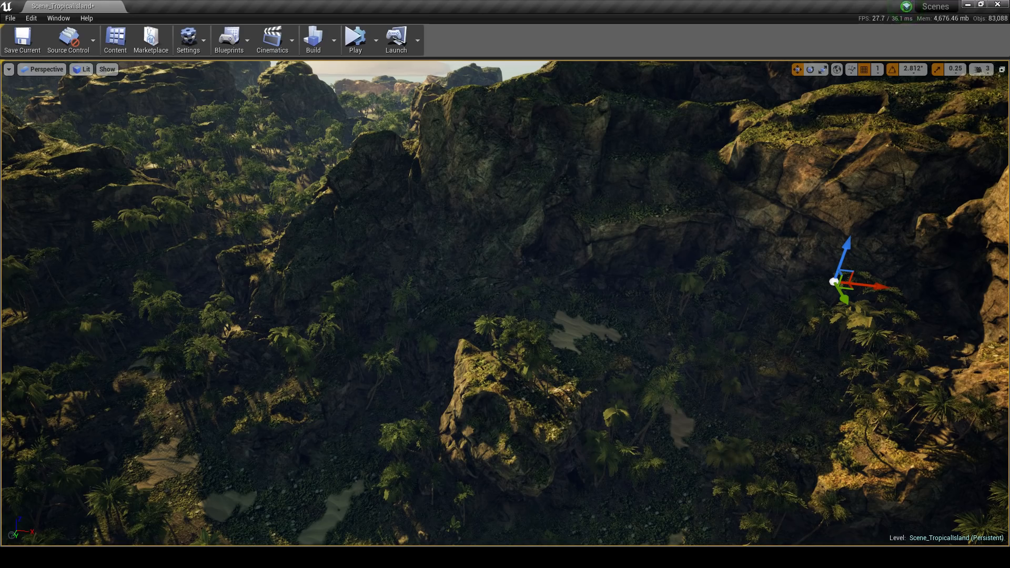
# Examine the lighting around the shaded pool at the foot of the cliffs and on the surrounding rocks.
pyautogui.moveTo(730, 228); pyautogui.dragTo(799, 194, button='right')
pyautogui.press('w')
pyautogui.press('w')
pyautogui.moveTo(688, 221); pyautogui.dragTo(688, 257, button='right')
pyautogui.press('s')
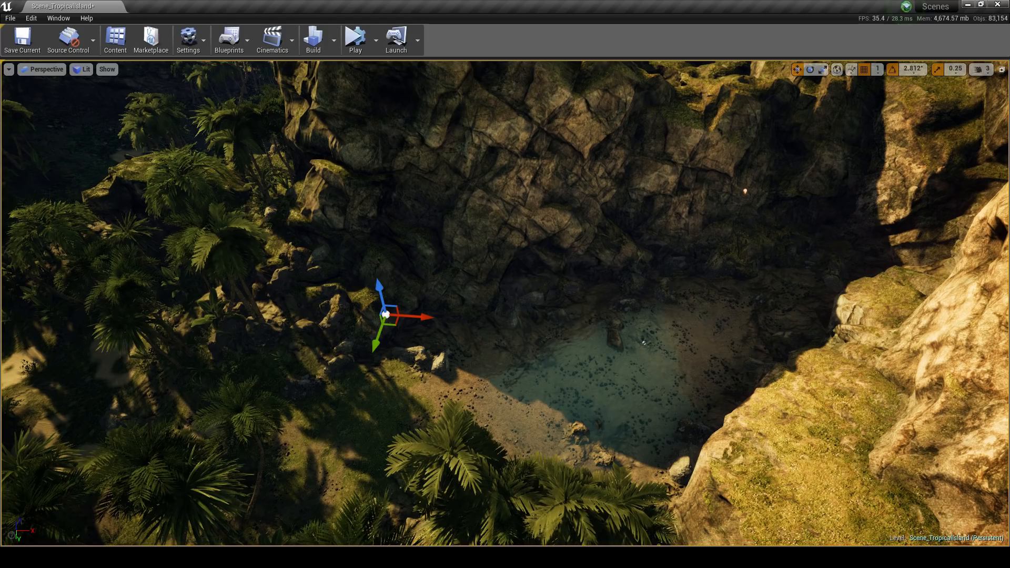
pyautogui.moveTo(511, 327); pyautogui.dragTo(513, 285, button='right')
pyautogui.press('s')
pyautogui.press('d')
pyautogui.press('s')
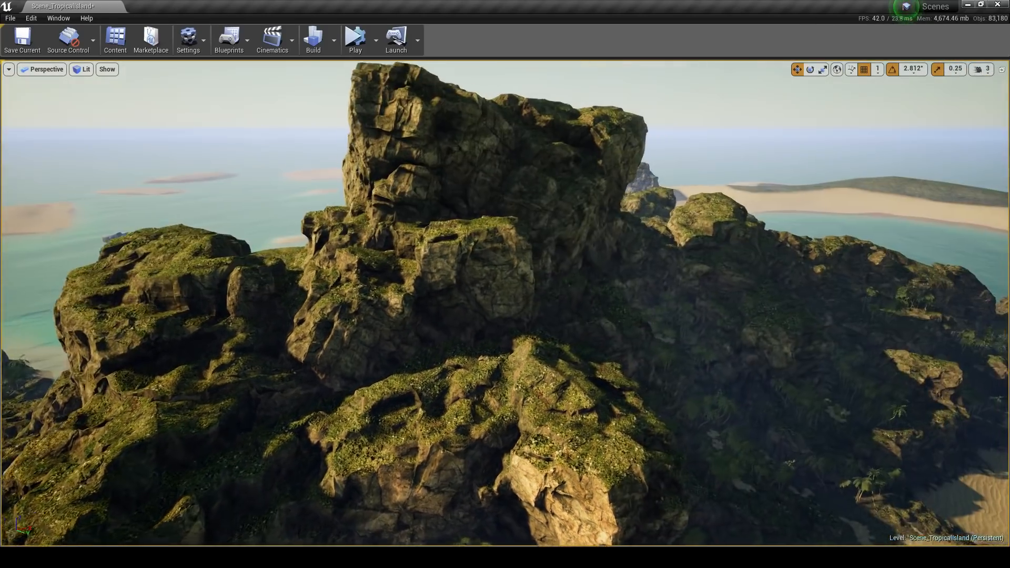
# Move the blue light probe through the shaded rocky gully beside the mossy ridge.
pyautogui.moveTo(495, 322); pyautogui.dragTo(507, 324, button='right')
pyautogui.press('w')
pyautogui.moveTo(229, 461); pyautogui.dragTo(229, 461, button='right')
pyautogui.press('s')
pyautogui.press('d')
pyautogui.moveTo(600, 357); pyautogui.dragTo(911, 193)
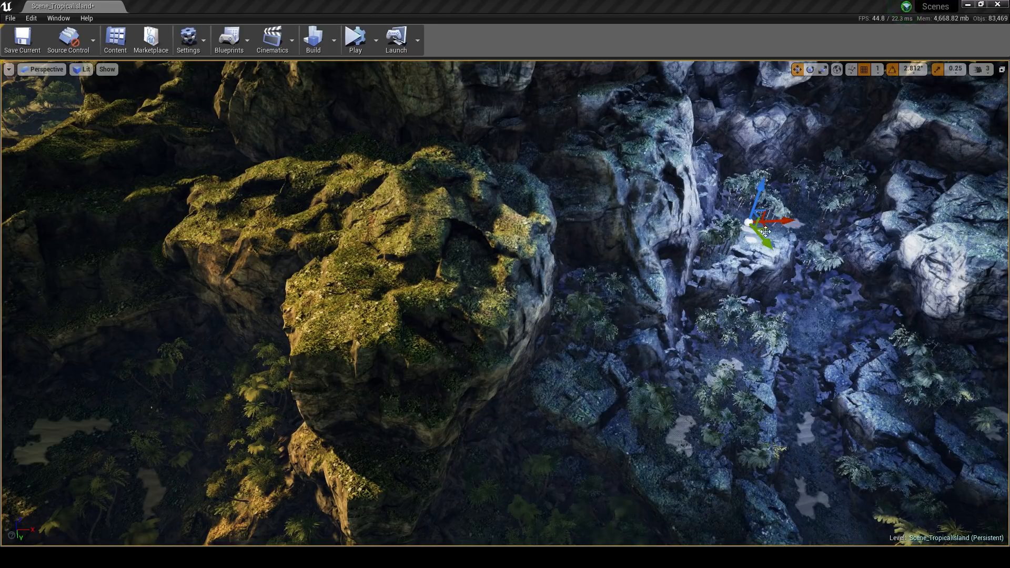
pyautogui.moveTo(766, 232); pyautogui.dragTo(808, 195)
pyautogui.moveTo(807, 194); pyautogui.dragTo(901, 132, button='right')
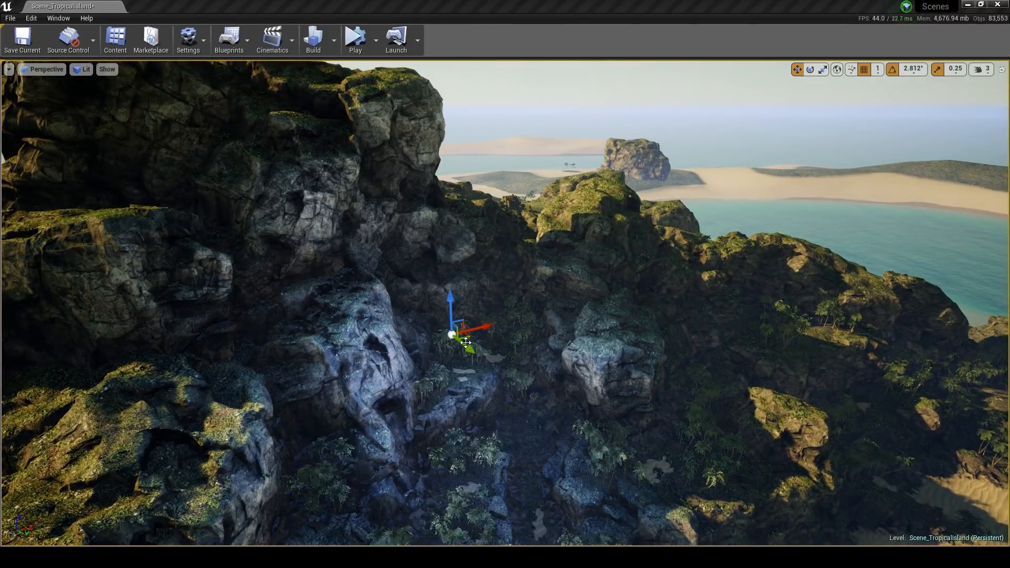
pyautogui.moveTo(464, 332); pyautogui.dragTo(609, 324)
pyautogui.moveTo(589, 296); pyautogui.dragTo(952, 283)
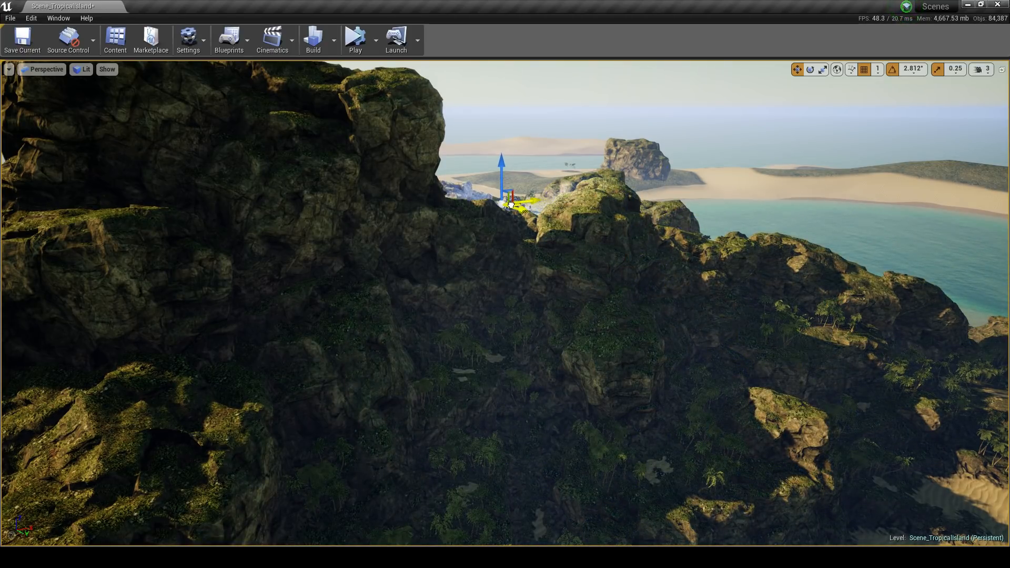
pyautogui.moveTo(511, 205); pyautogui.dragTo(526, 342)
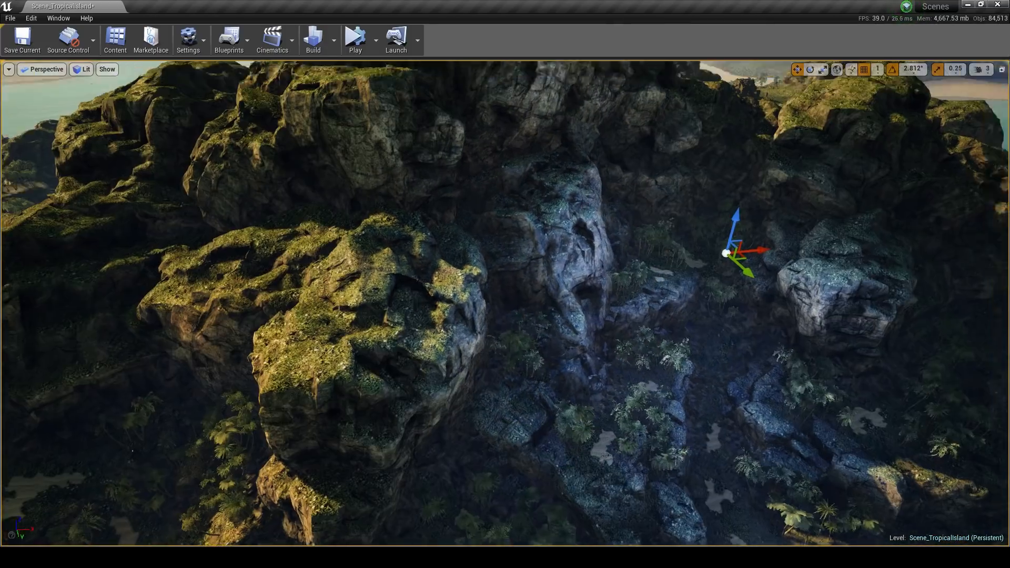
# Delete the blue light probe from the rocky gully.
pyautogui.press('Delete')
pyautogui.click(553, 327)
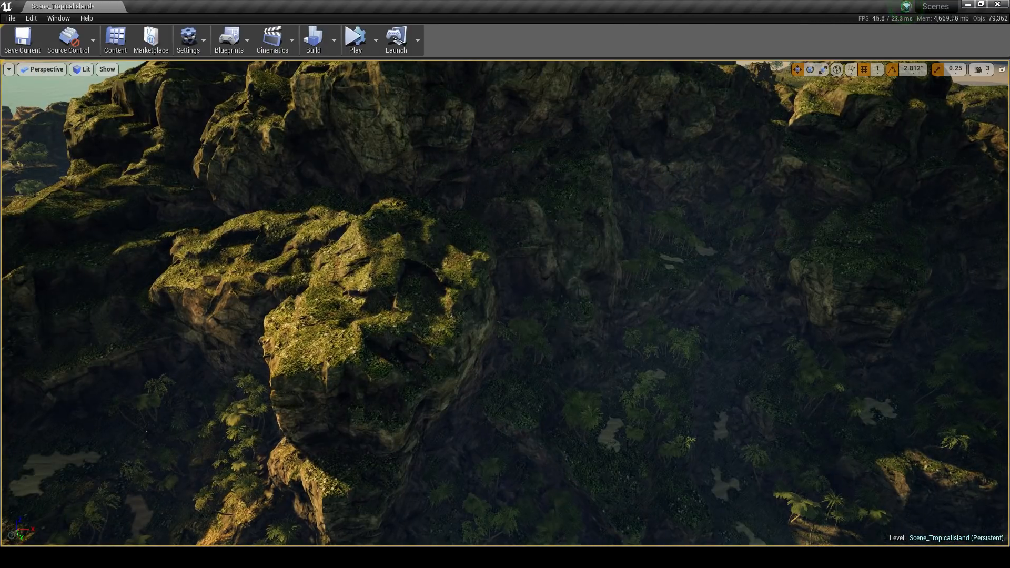
pyautogui.moveTo(554, 327); pyautogui.dragTo(511, 282, button='right')
pyautogui.click(162, 332)
pyautogui.moveTo(161, 332); pyautogui.dragTo(148, 332, button='right')
pyautogui.press('w')
pyautogui.moveTo(493, 334); pyautogui.dragTo(445, 322, button='right')
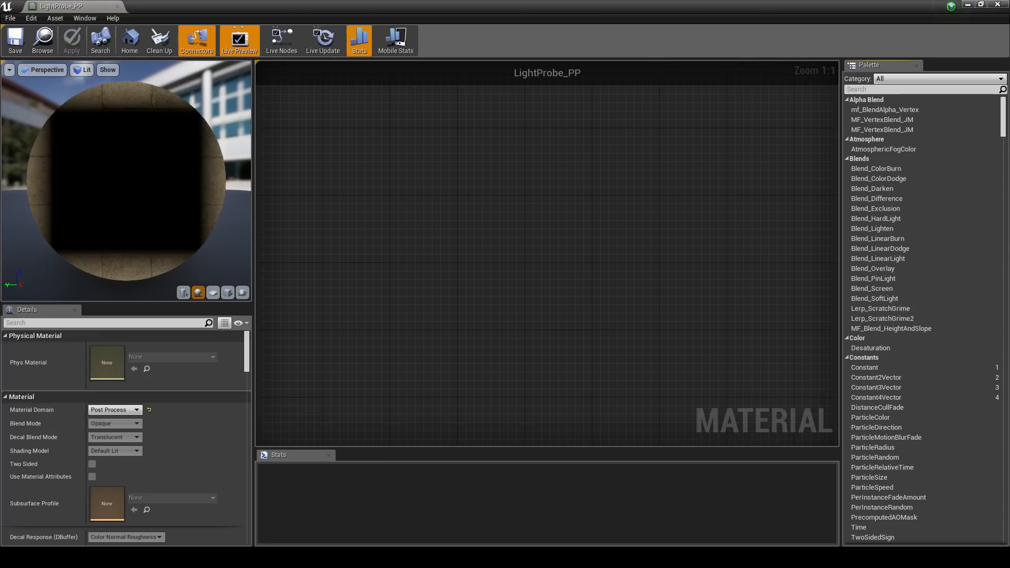
# Examine the LightProbe_PP material graph from the roughness/AO bounce lighting group up to the light color parameter nodes.
pyautogui.scroll(-12, 674, 139)
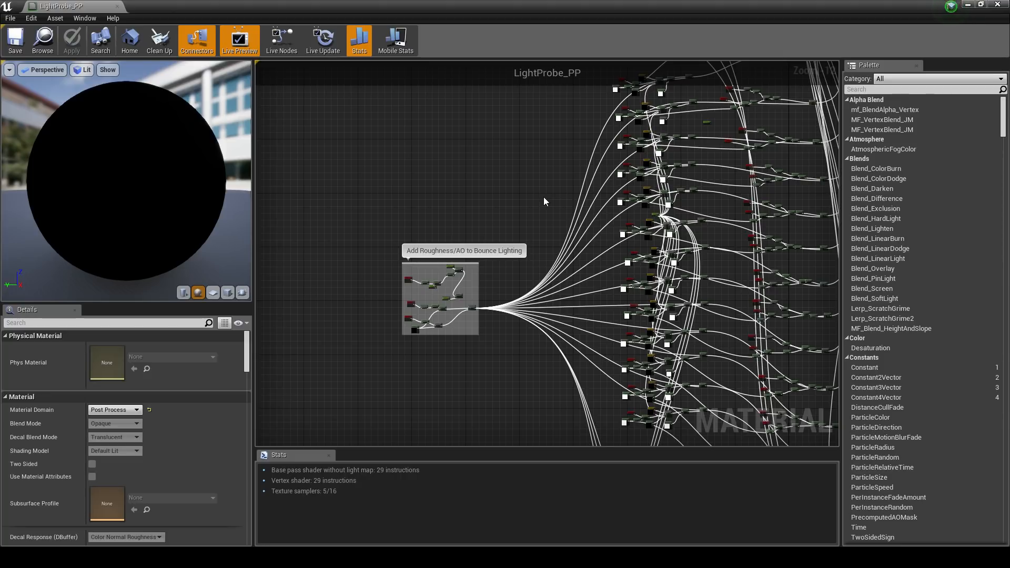
pyautogui.moveTo(548, 195); pyautogui.dragTo(485, 379, button='right')
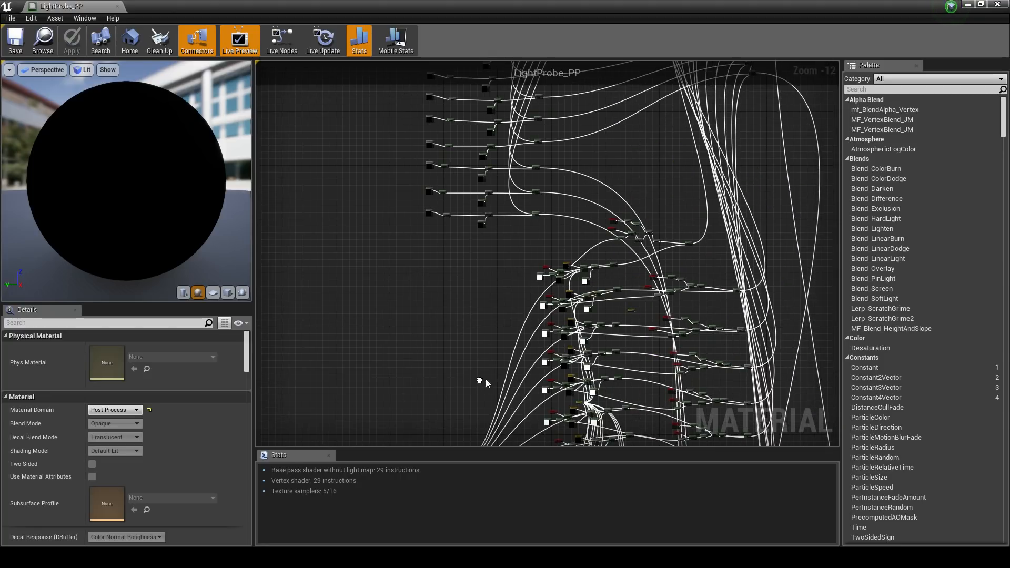
pyautogui.scroll(7, 542, 246)
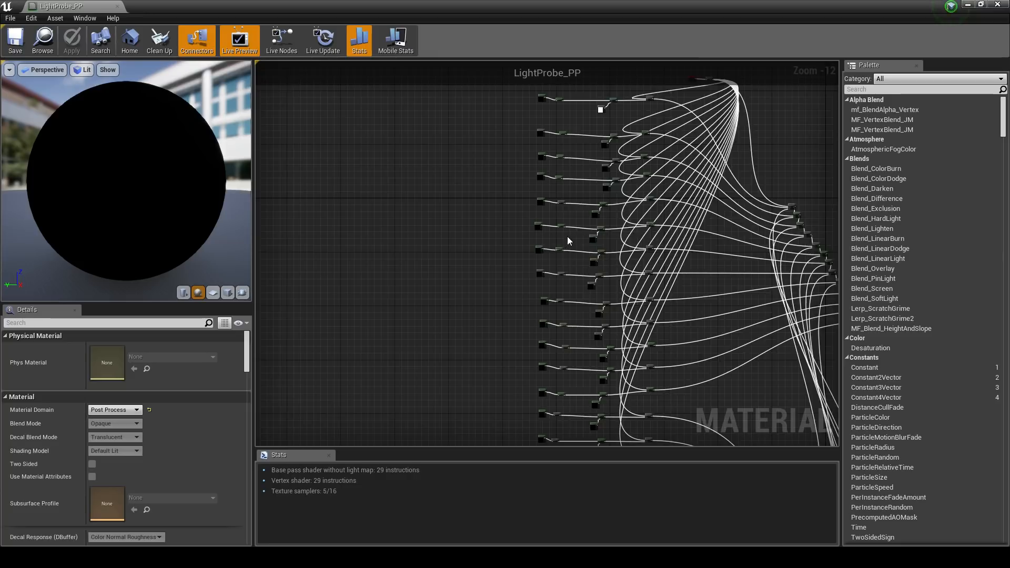
pyautogui.scroll(1, 557, 228)
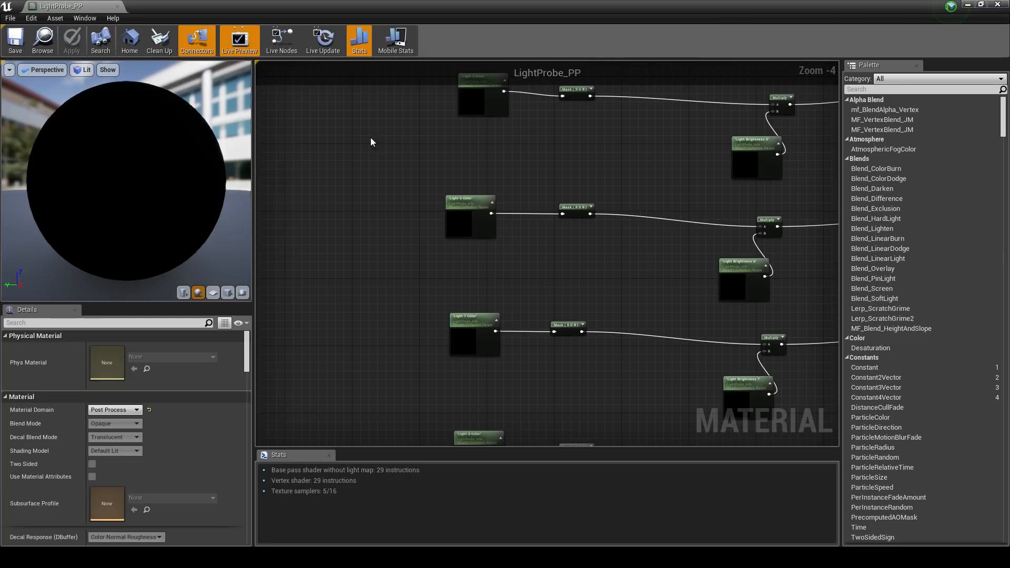
pyautogui.moveTo(371, 138); pyautogui.dragTo(483, 411, button='right')
pyautogui.moveTo(521, 182); pyautogui.dragTo(504, 333, button='right')
pyautogui.moveTo(490, 168); pyautogui.dragTo(449, 360, button='right')
# Inspect the individual light color parameter nodes down to Light 3 Color and close the LightProbe_PP material.
pyautogui.moveTo(444, 230); pyautogui.dragTo(538, 358)
pyautogui.moveTo(538, 358); pyautogui.dragTo(525, 309, button='right')
pyautogui.scroll(3, 530, 312)
pyautogui.moveTo(438, 360); pyautogui.dragTo(454, 99, button='right')
pyautogui.moveTo(413, 203); pyautogui.dragTo(530, 316)
pyautogui.moveTo(532, 318); pyautogui.dragTo(538, 154, button='right')
pyautogui.moveTo(406, 256); pyautogui.dragTo(556, 349)
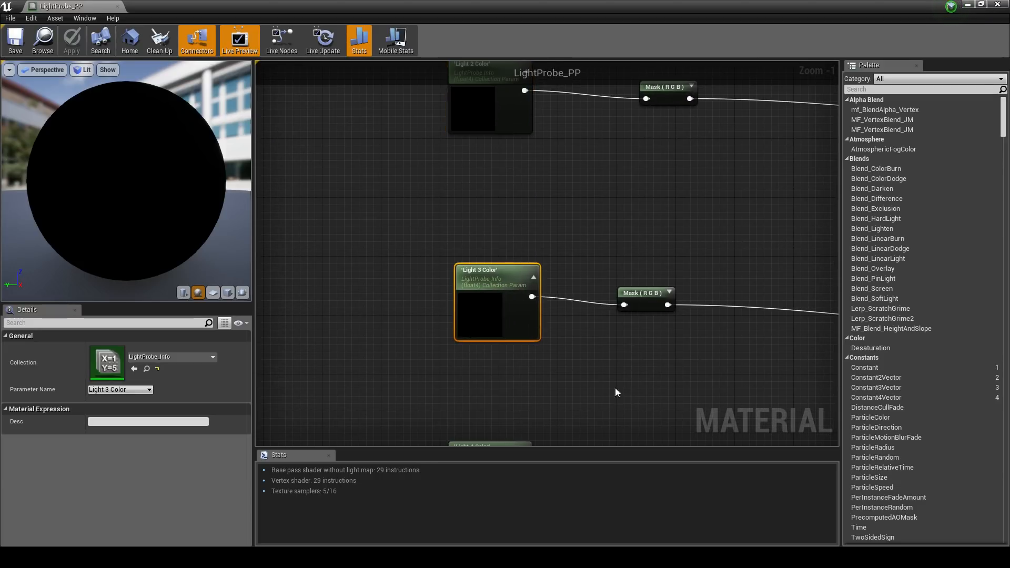
pyautogui.scroll(-11, 616, 392)
pyautogui.moveTo(617, 392); pyautogui.dragTo(492, 188, button='right')
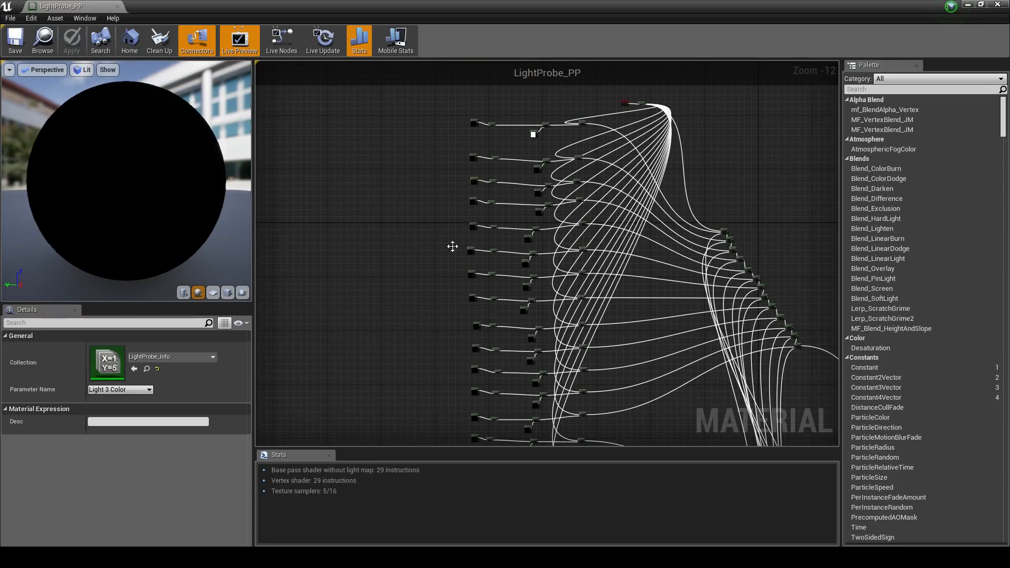
pyautogui.click(118, 7)
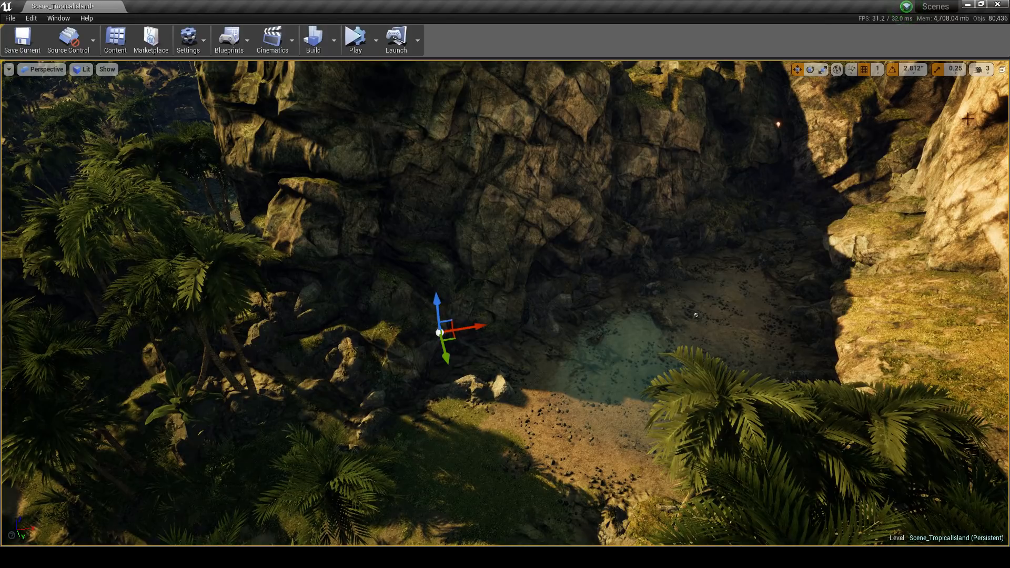
# Open the selected Light_ProbeController blueprint for editing and show its event graph.
pyautogui.press('w')
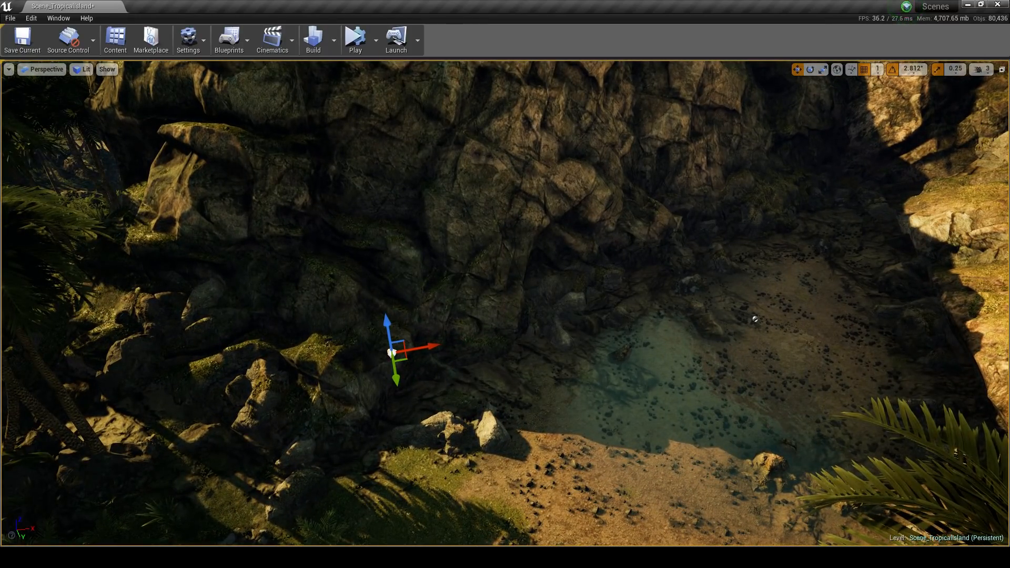
pyautogui.hotkey('ctrl', 'e')
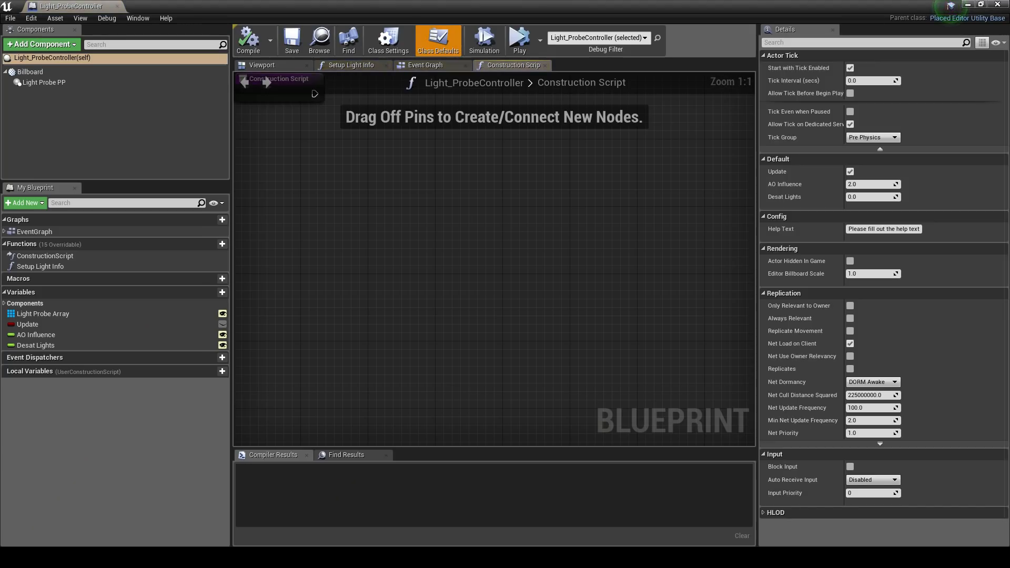
pyautogui.scroll(-6, 377, 196)
pyautogui.moveTo(392, 181); pyautogui.dragTo(434, 246, button='right')
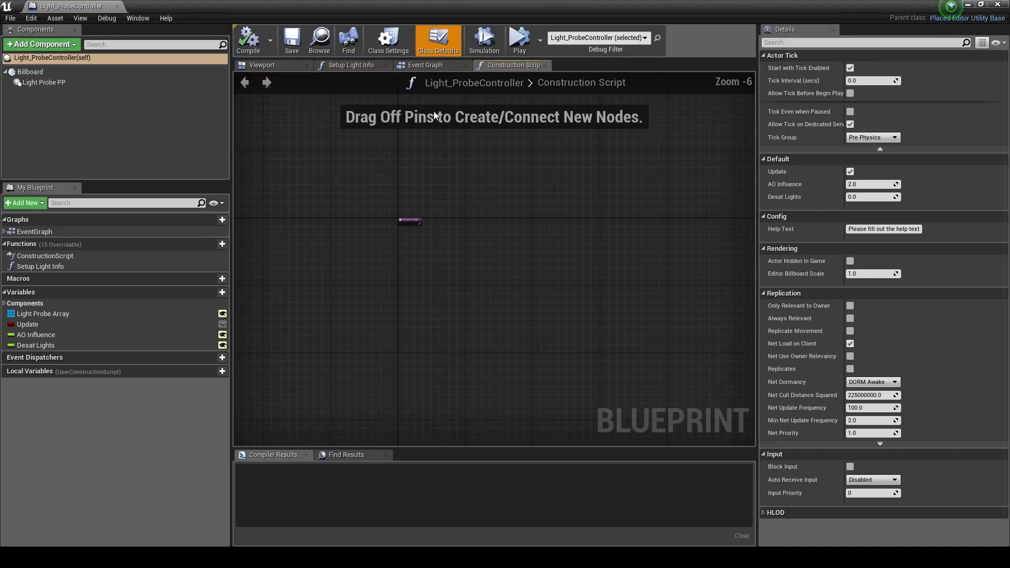
pyautogui.click(419, 66)
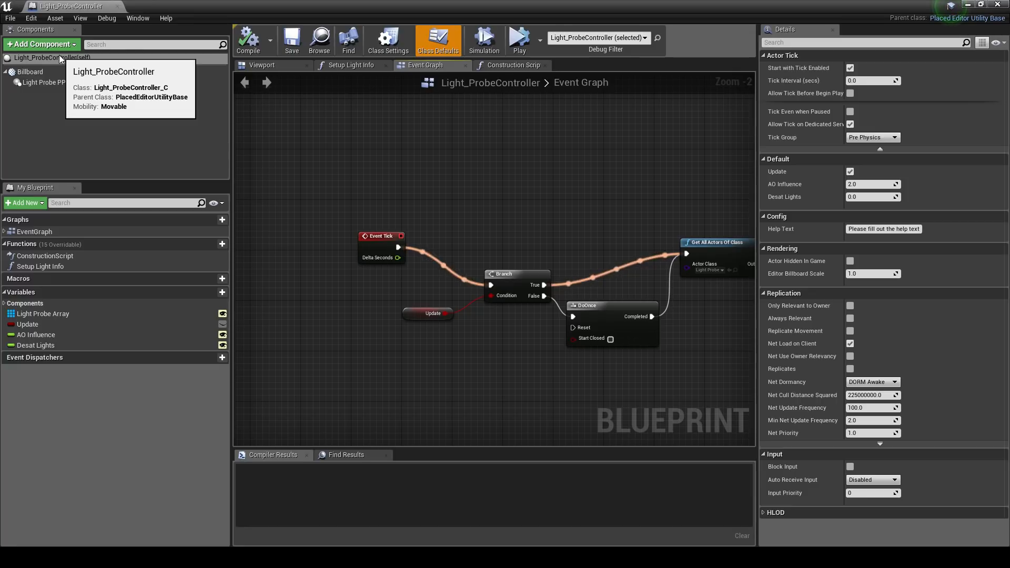
# Move the Light_ProbeController window away so the level viewport is unobstructed.
pyautogui.moveTo(204, 5); pyautogui.dragTo(205, 138)
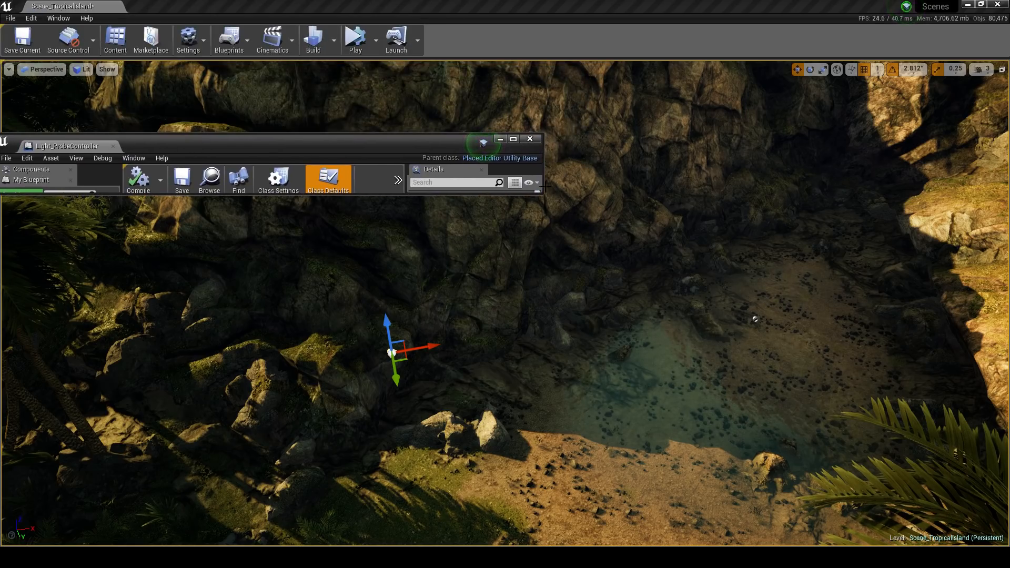
pyautogui.moveTo(282, 133); pyautogui.dragTo(283, 1)
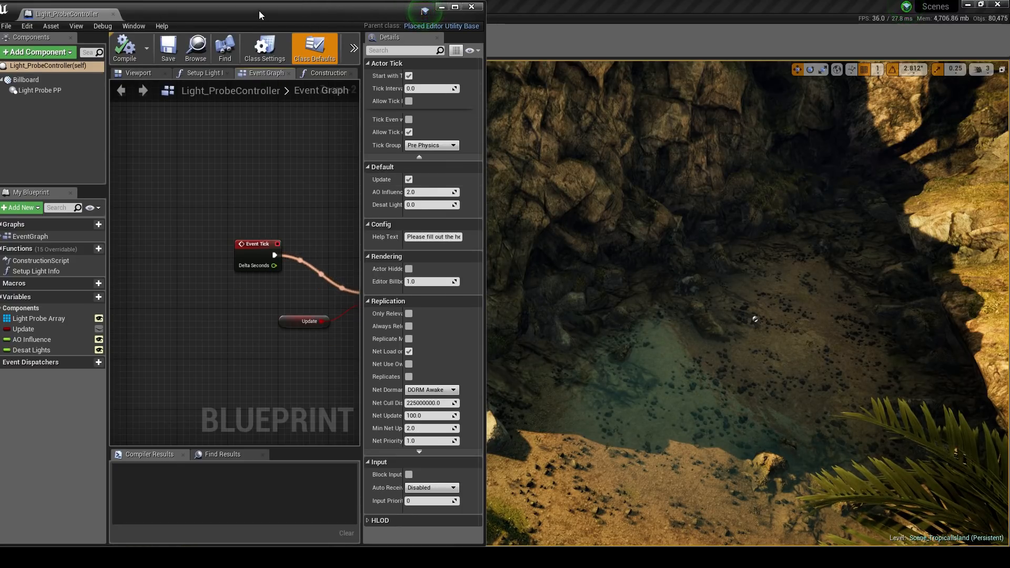
pyautogui.moveTo(259, 16); pyautogui.dragTo(1009, 106)
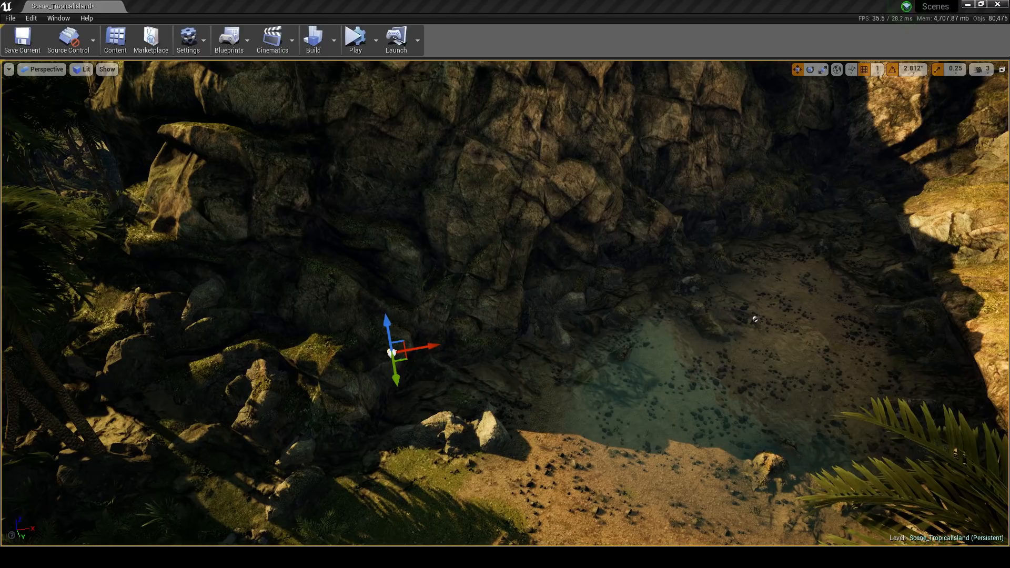
# Select the light probe in front of the cliff above the pool and shift its position.
pyautogui.moveTo(718, 240)
pyautogui.mouseDown(button='right')
pyautogui.moveTo(663, 240)
pyautogui.moveTo(700, 226)
pyautogui.moveTo(718, 240)
pyautogui.mouseUp(button='right')
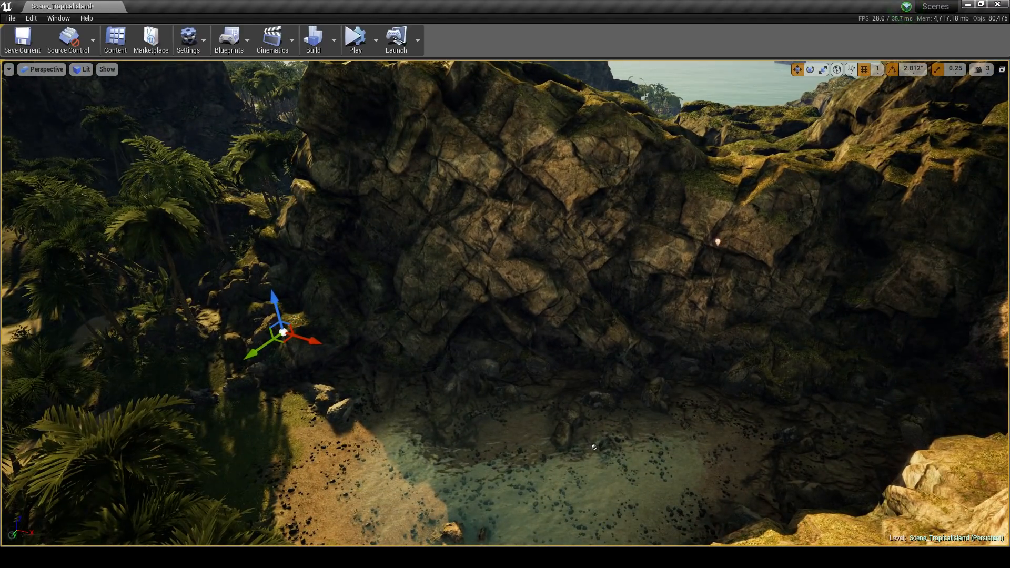
pyautogui.click(718, 242)
pyautogui.moveTo(718, 247); pyautogui.dragTo(792, 290)
pyautogui.moveTo(792, 290); pyautogui.dragTo(858, 277, button='right')
pyautogui.press('s')
# Bring back the Light_ProbeController window maximized and trace the event graph to the Switch on Int node's parameter outputs.
pyautogui.moveTo(1009, 56); pyautogui.dragTo(626, 94)
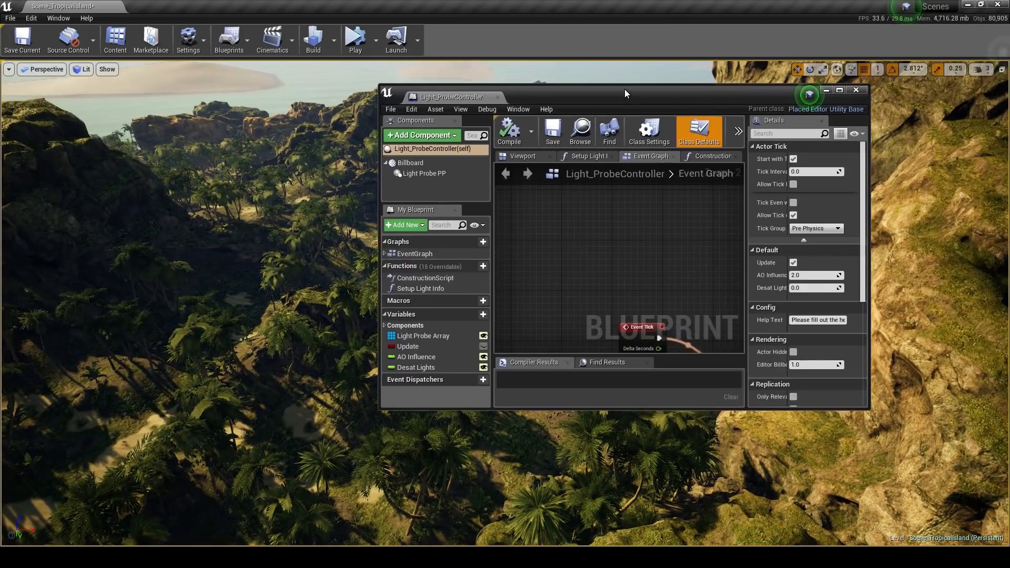
pyautogui.doubleClick(625, 94)
pyautogui.moveTo(652, 168)
pyautogui.mouseDown(button='right')
pyautogui.moveTo(496, 172)
pyautogui.moveTo(337, 158)
pyautogui.mouseUp(button='right')
pyautogui.moveTo(569, 176)
pyautogui.mouseDown(button='right')
pyautogui.moveTo(422, 163)
pyautogui.moveTo(163, 271)
pyautogui.mouseUp(button='right')
pyautogui.scroll(-1, 379, 171)
pyautogui.scroll(-1, 379, 171)
pyautogui.moveTo(457, 307); pyautogui.dragTo(244, 245, button='right')
pyautogui.click(550, 380)
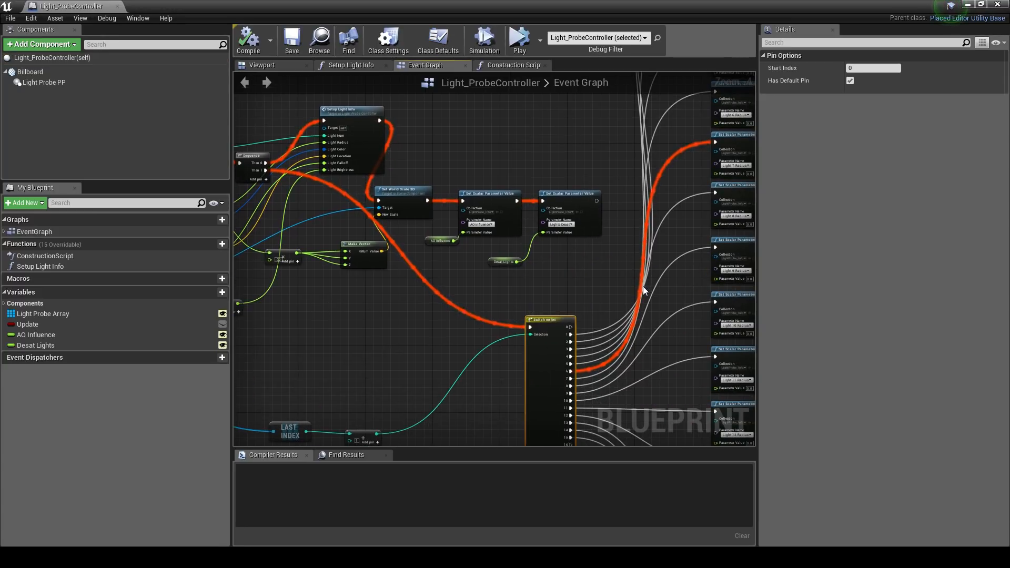
pyautogui.scroll(-3, 644, 287)
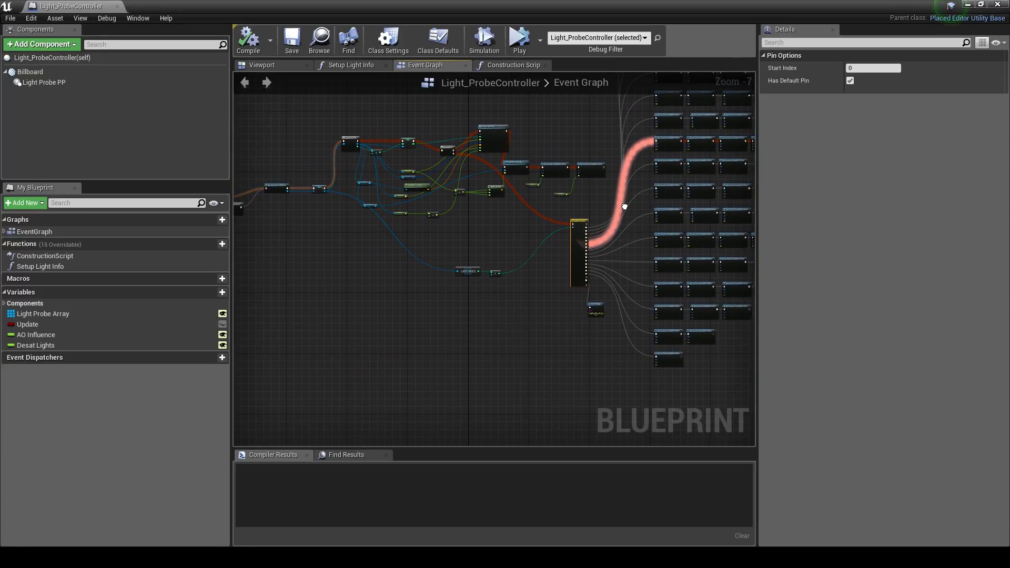
# Open the Setup Light Info function from the event graph and inspect its entry node's inputs.
pyautogui.scroll(4, 607, 266)
pyautogui.moveTo(446, 187); pyautogui.dragTo(553, 383, button='right')
pyautogui.moveTo(440, 229); pyautogui.dragTo(611, 246, button='right')
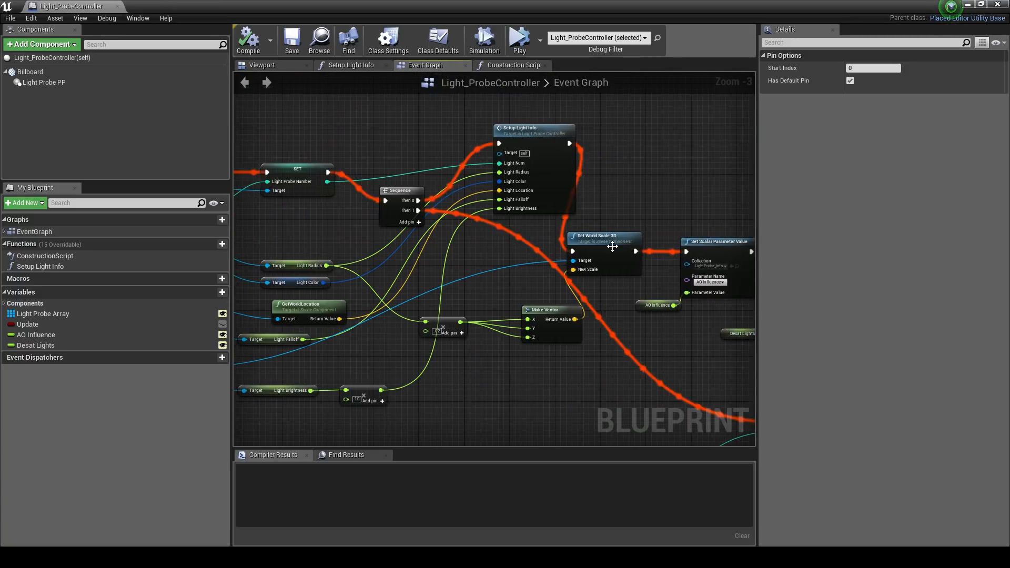
pyautogui.doubleClick(538, 142)
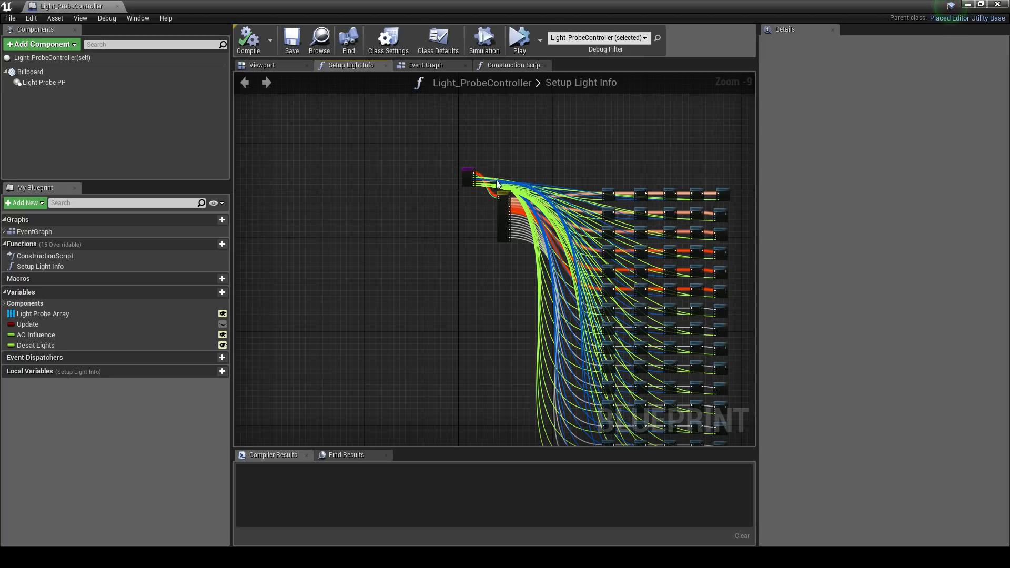
pyautogui.scroll(8, 498, 184)
pyautogui.moveTo(329, 147); pyautogui.dragTo(306, 138)
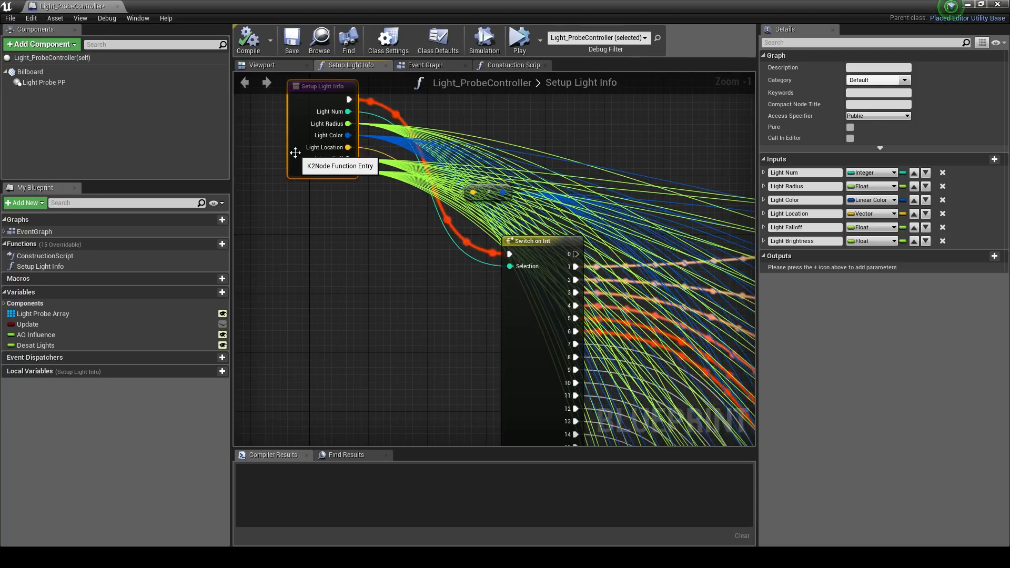
# Return to the event graph and inspect the ForEachLoop that runs through the light probe array.
pyautogui.click(430, 65)
pyautogui.moveTo(372, 121); pyautogui.dragTo(648, 108, button='right')
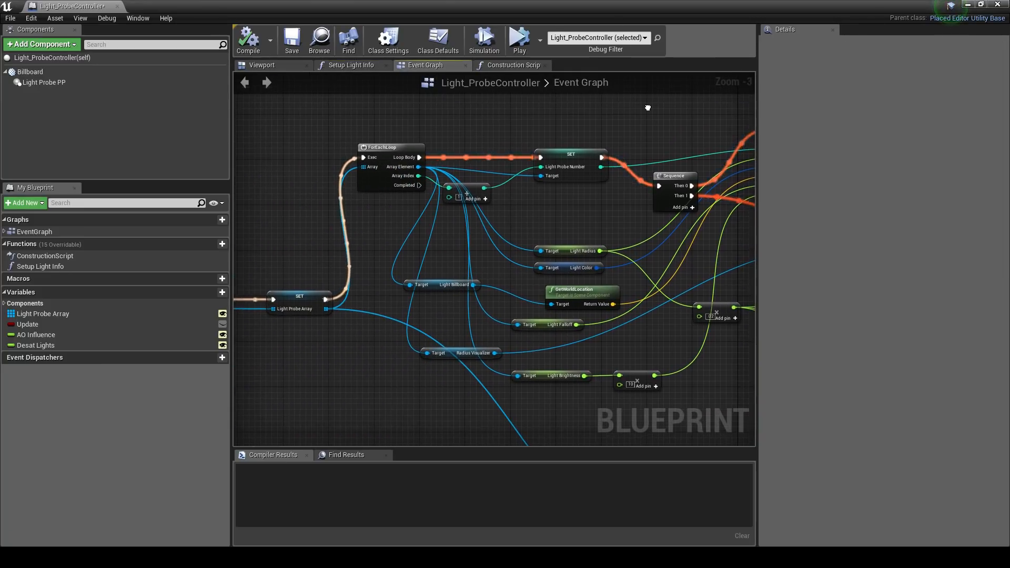
pyautogui.moveTo(381, 103); pyautogui.dragTo(395, 211)
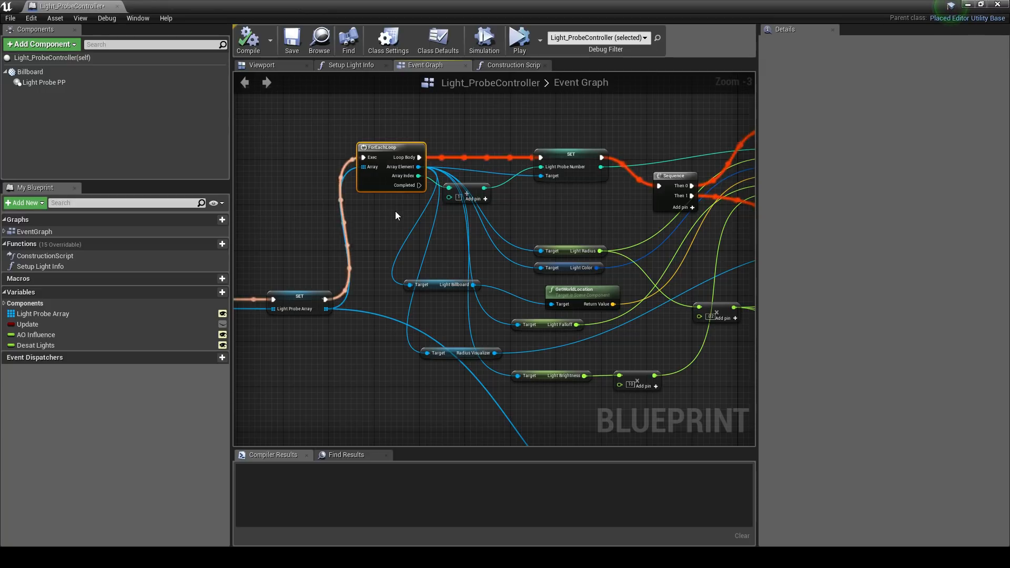
pyautogui.moveTo(396, 221); pyautogui.dragTo(349, 215, button='right')
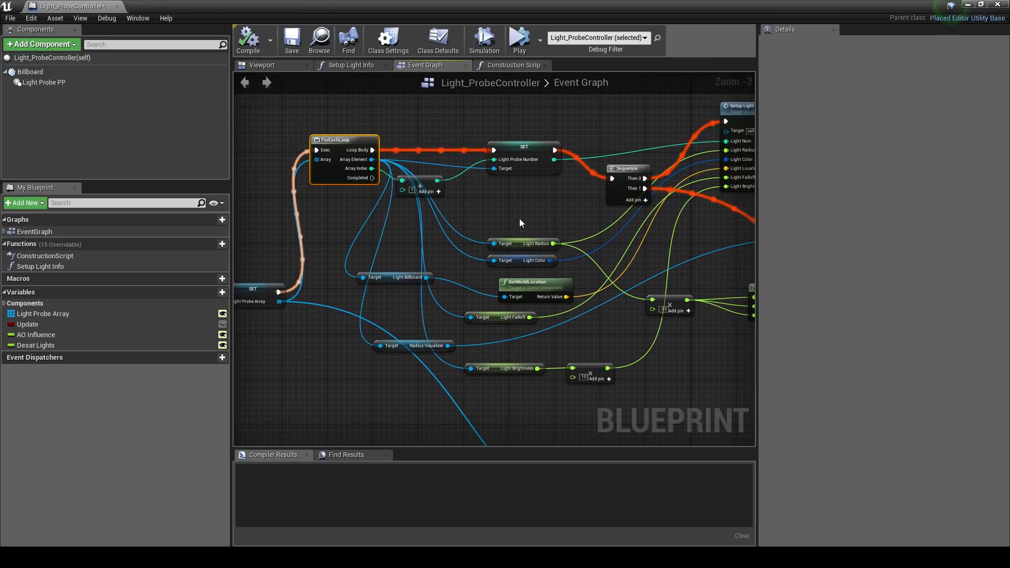
# Inspect the Light Radius, Light Color and Light Falloff nodes, and reopen the Setup Light Info function they feed.
pyautogui.click(519, 245)
pyautogui.click(519, 260)
pyautogui.click(502, 318)
pyautogui.moveTo(652, 211); pyautogui.dragTo(544, 213, button='right')
pyautogui.doubleClick(676, 167)
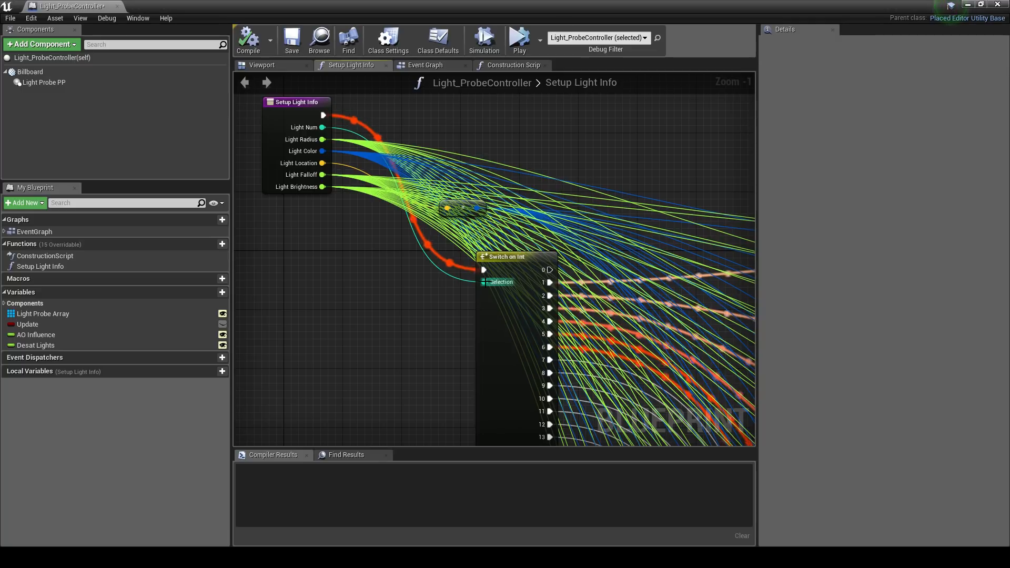
# Examine the Setup Light Info function's Switch on Int outputs and the rows of parameter-setting nodes, selecting the Light 6 Color node.
pyautogui.scroll(-4, 400, 322)
pyautogui.scroll(-1, 397, 321)
pyautogui.moveTo(396, 321); pyautogui.dragTo(333, 225, button='right')
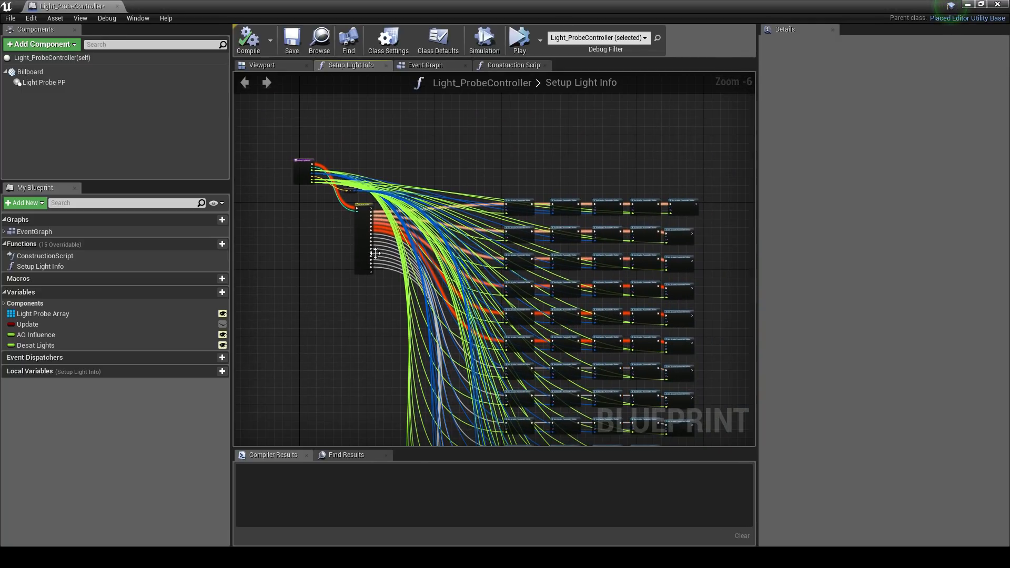
pyautogui.scroll(3, 394, 273)
pyautogui.scroll(-4, 396, 274)
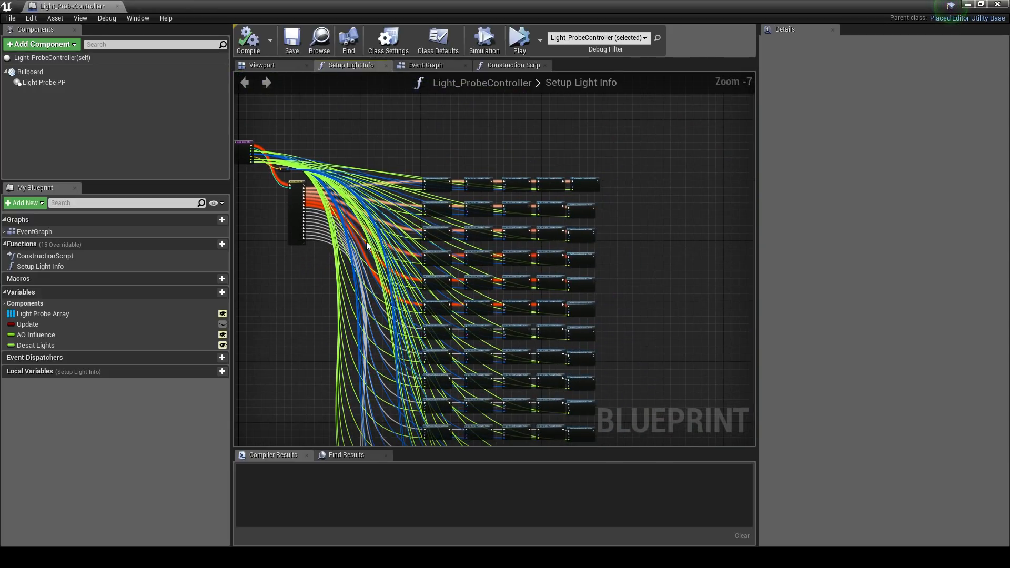
pyautogui.scroll(7, 542, 304)
pyautogui.click(529, 338)
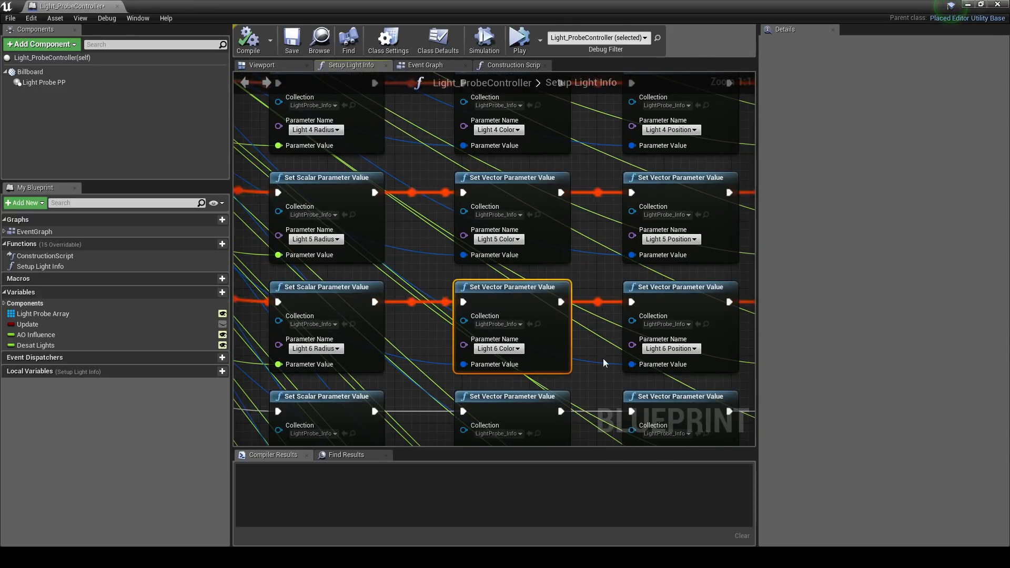
pyautogui.scroll(-5, 416, 227)
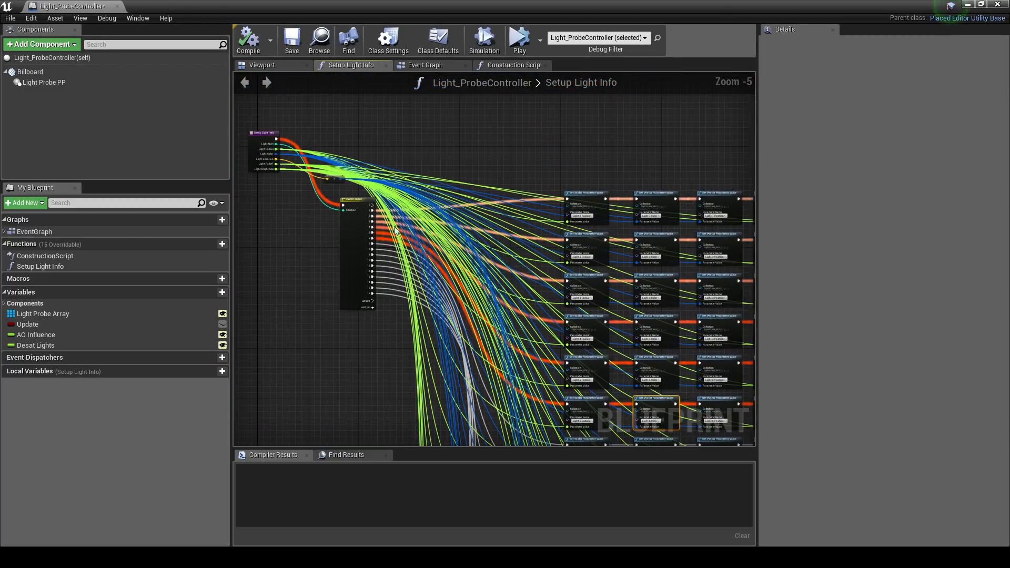
pyautogui.scroll(5, 353, 335)
pyautogui.moveTo(478, 221); pyautogui.dragTo(503, 360, button='right')
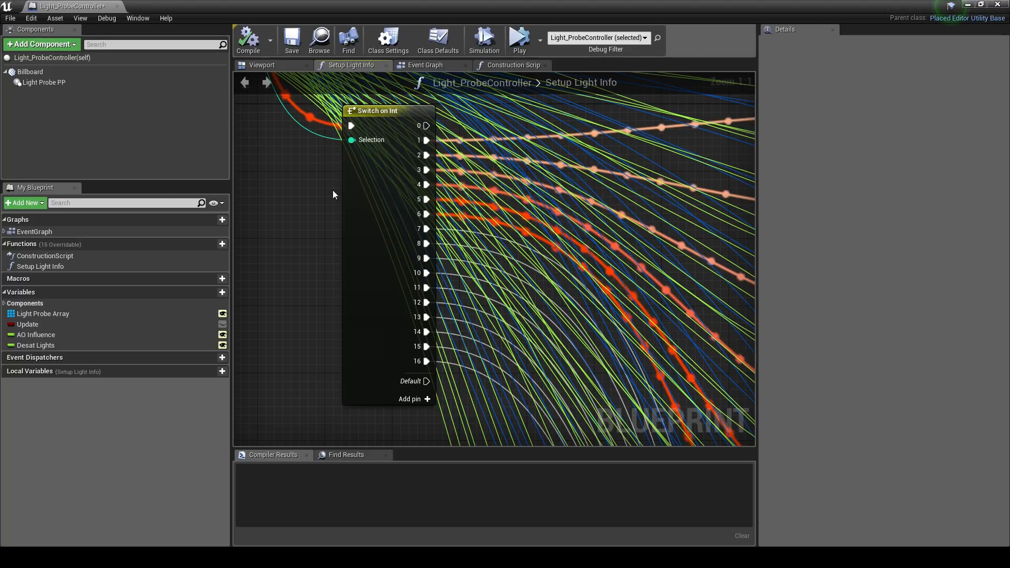
# Return to the event graph and examine its Switch on Int node and the rows of Set Scalar Parameter Value nodes it drives.
pyautogui.click(431, 65)
pyautogui.moveTo(566, 364); pyautogui.dragTo(401, 264, button='right')
pyautogui.scroll(-5, 443, 377)
pyautogui.scroll(4, 492, 273)
pyautogui.scroll(2, 491, 272)
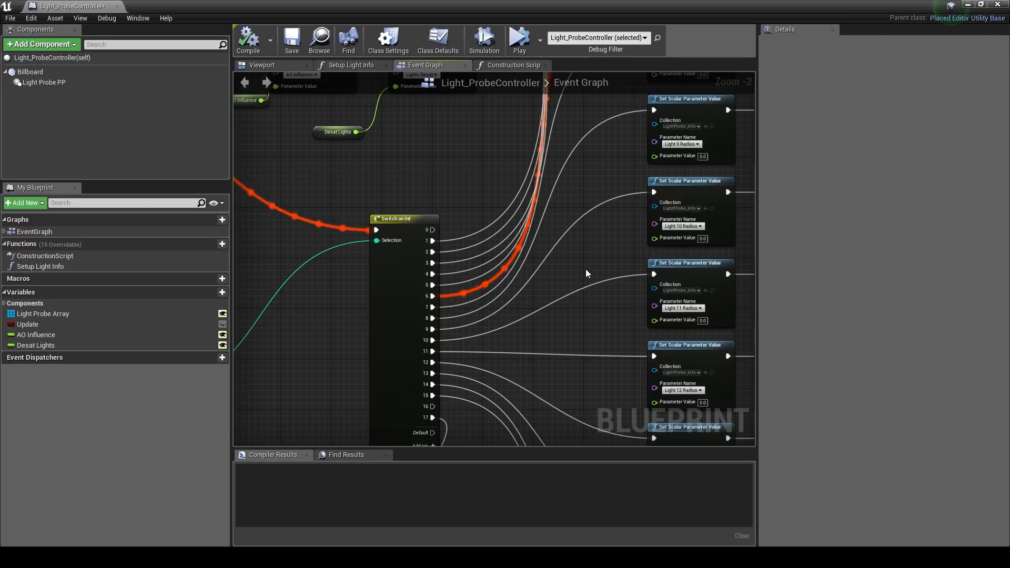
pyautogui.scroll(-6, 483, 266)
pyautogui.moveTo(482, 267); pyautogui.dragTo(436, 275, button='right')
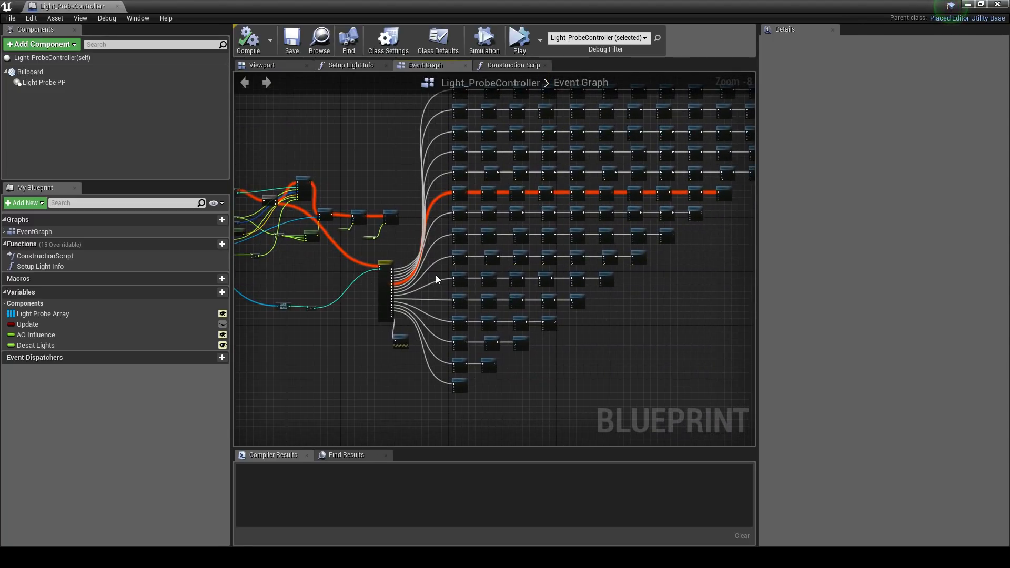
pyautogui.scroll(7, 451, 210)
pyautogui.moveTo(389, 239); pyautogui.dragTo(623, 229)
pyautogui.scroll(-3, 541, 241)
pyautogui.scroll(2, 722, 241)
pyautogui.click(597, 233)
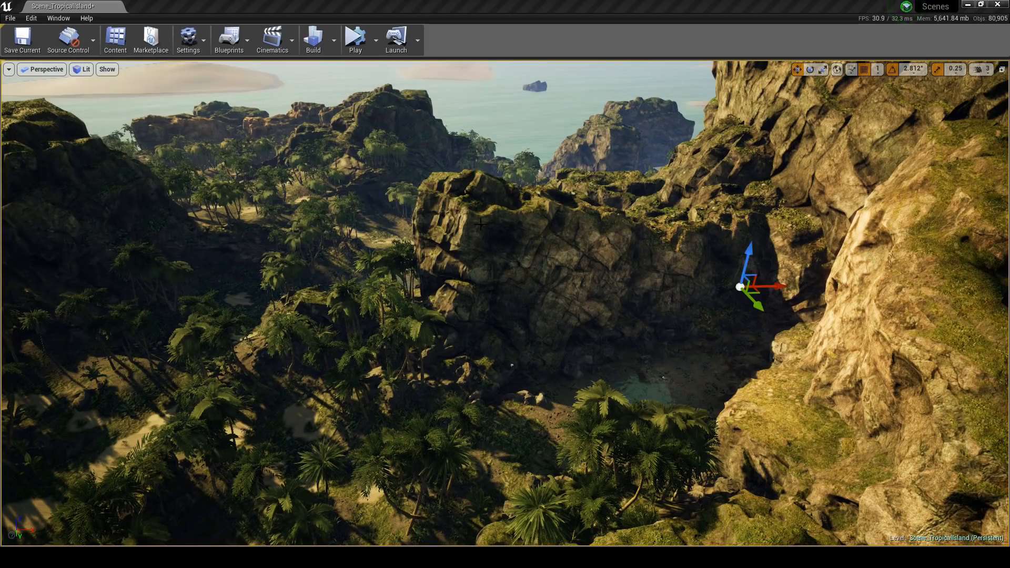
# Duplicate the light probe beside the cliff above the pool in the level, and delete the copy.
pyautogui.press('s')
pyautogui.moveTo(480, 225); pyautogui.dragTo(510, 205, button='right')
pyautogui.press('a')
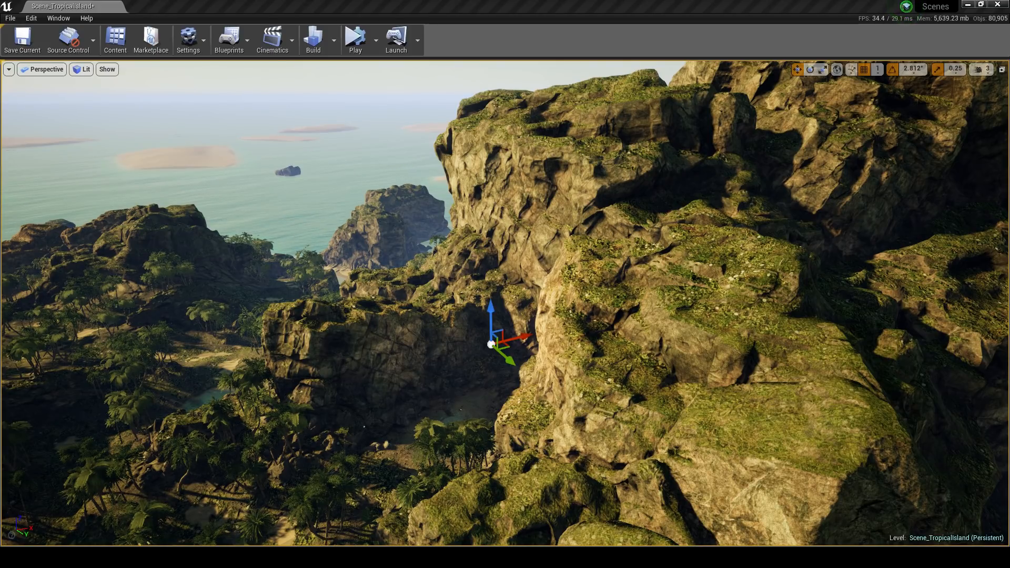
pyautogui.press('w')
pyautogui.moveTo(505, 304); pyautogui.dragTo(489, 297, button='right')
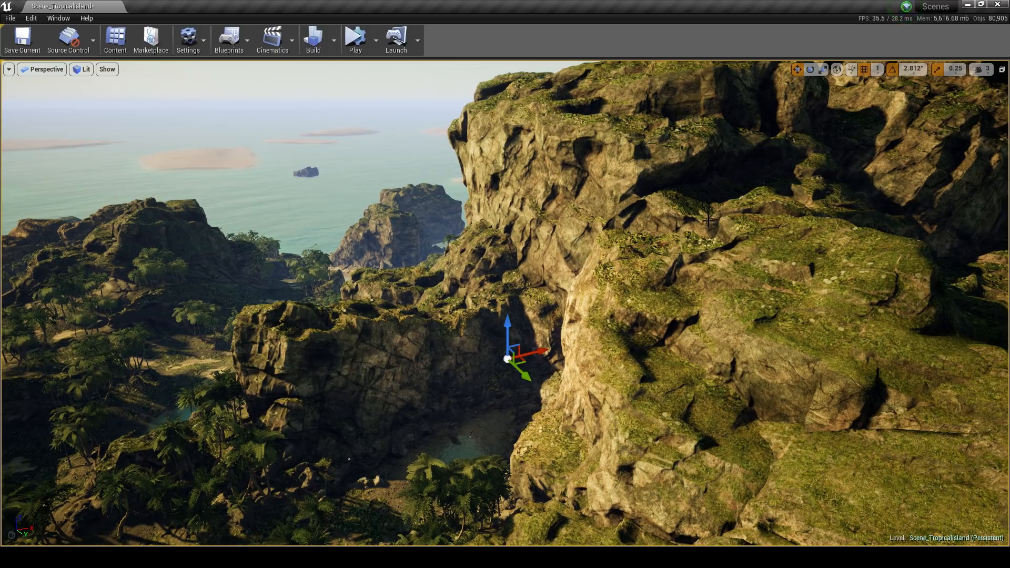
pyautogui.moveTo(523, 362); pyautogui.dragTo(392, 429)
pyautogui.press('Delete')
pyautogui.click(552, 329)
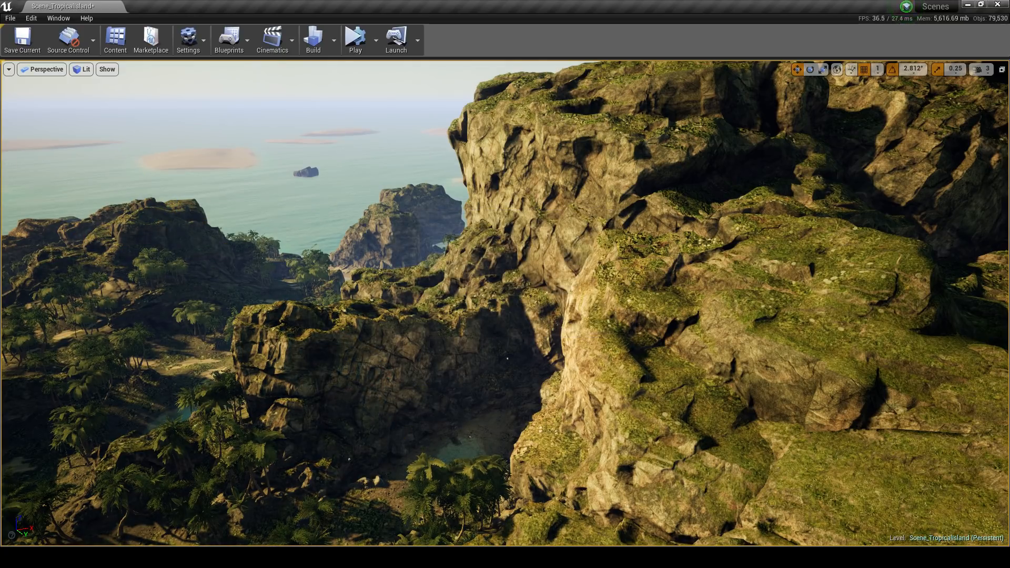
# Bring back the Light_ProbeController window maximized and view the whole event graph.
pyautogui.hotkey('alt', 'Tab')
pyautogui.doubleClick(529, 120)
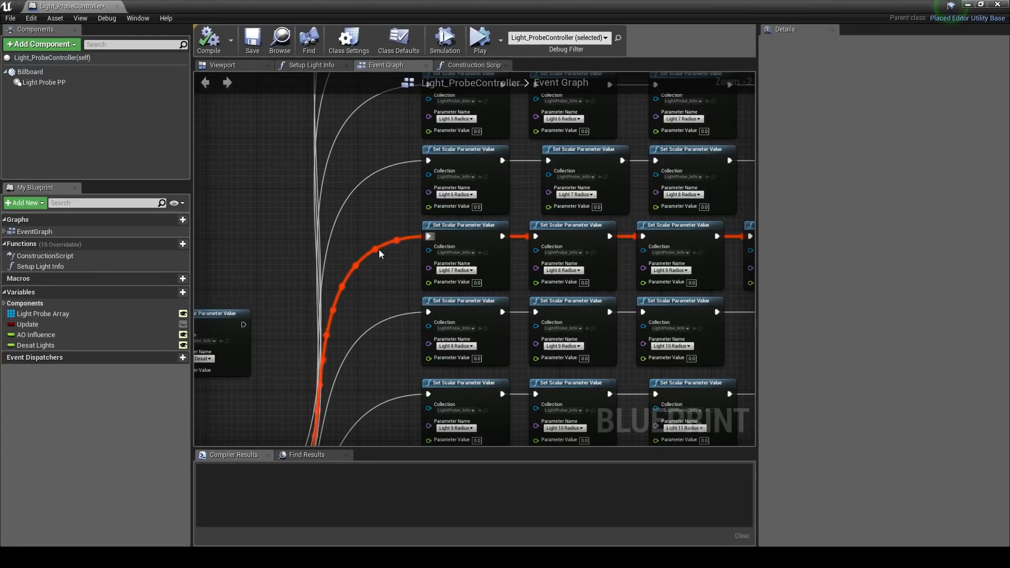
pyautogui.scroll(-10, 385, 270)
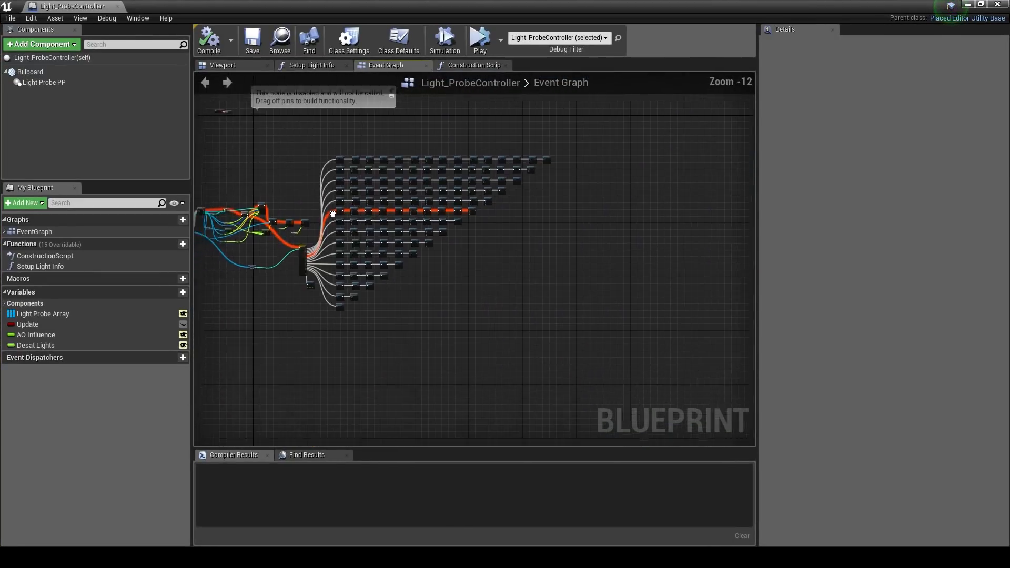
pyautogui.moveTo(489, 114); pyautogui.dragTo(424, 329, button='right')
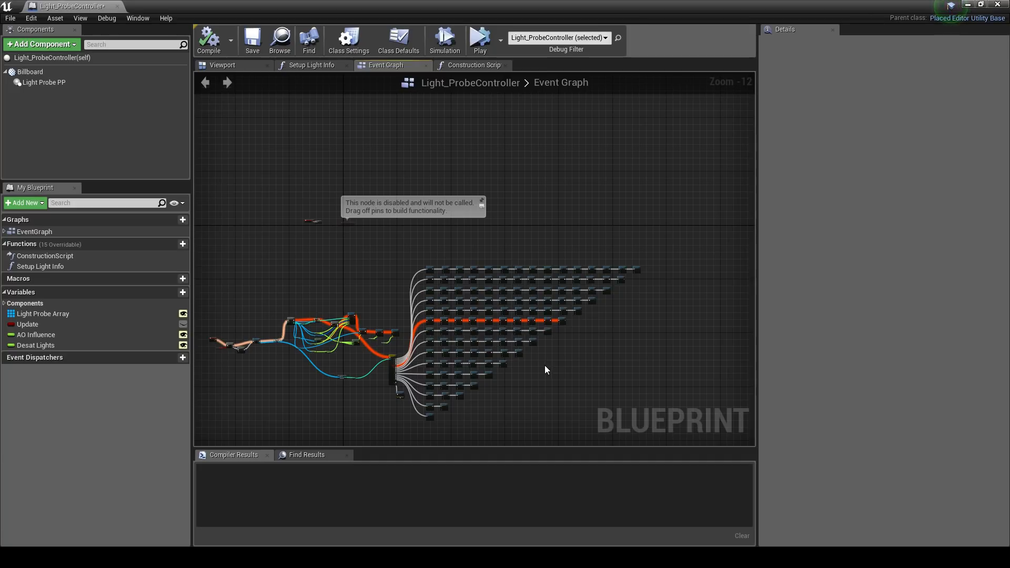
# Trace the Light Probe Array from the ForEachLoop through the Length and add-1 nodes to the Switch on Int selection input.
pyautogui.scroll(9, 406, 358)
pyautogui.moveTo(437, 378); pyautogui.dragTo(414, 200, button='right')
pyautogui.moveTo(273, 294); pyautogui.dragTo(447, 419)
pyautogui.moveTo(448, 419); pyautogui.dragTo(848, 539, button='right')
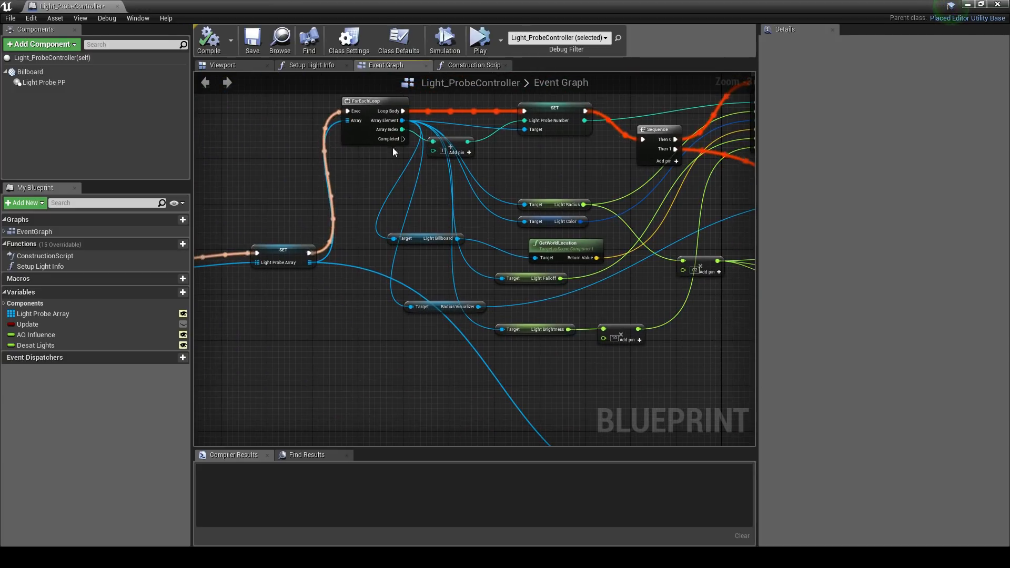
pyautogui.moveTo(653, 365); pyautogui.dragTo(76, 245, button='right')
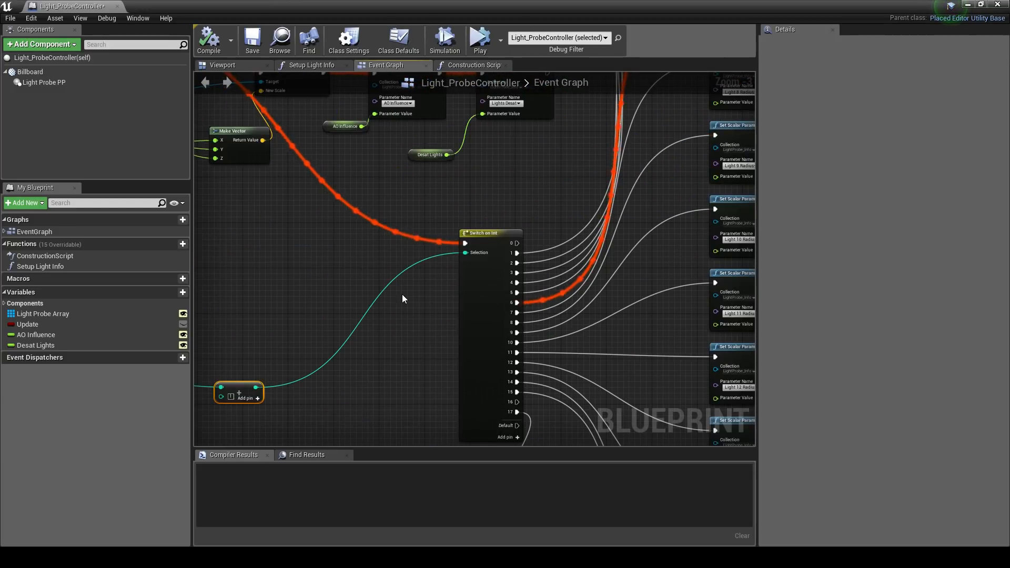
pyautogui.moveTo(402, 295); pyautogui.dragTo(325, 299, button='right')
pyautogui.scroll(-3, 337, 237)
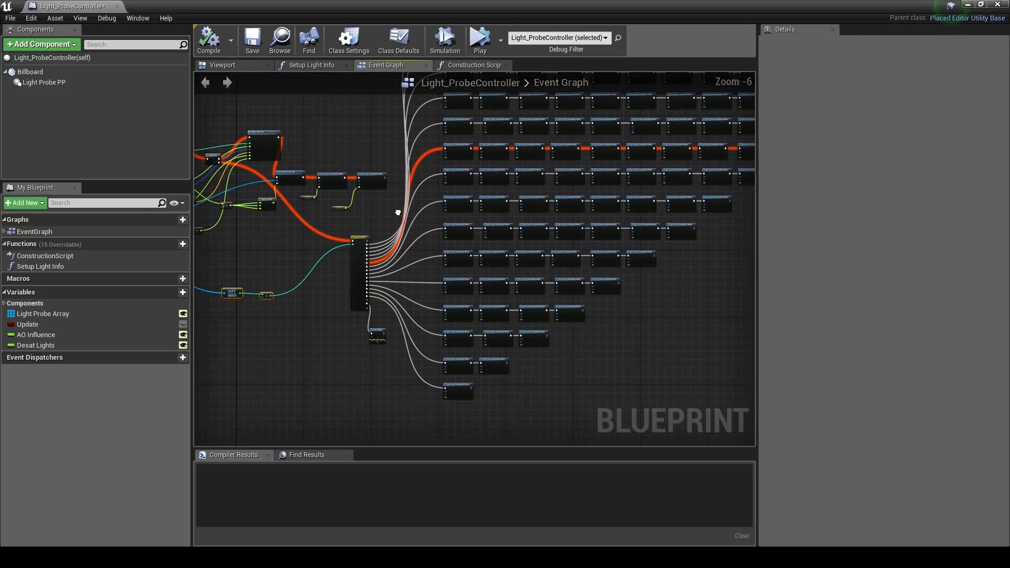
# Examine the Set Scalar Parameter Value rows after the Switch on Int node, starting with the Light 7 Radius row.
pyautogui.moveTo(431, 142); pyautogui.dragTo(677, 375)
pyautogui.scroll(6, 420, 185)
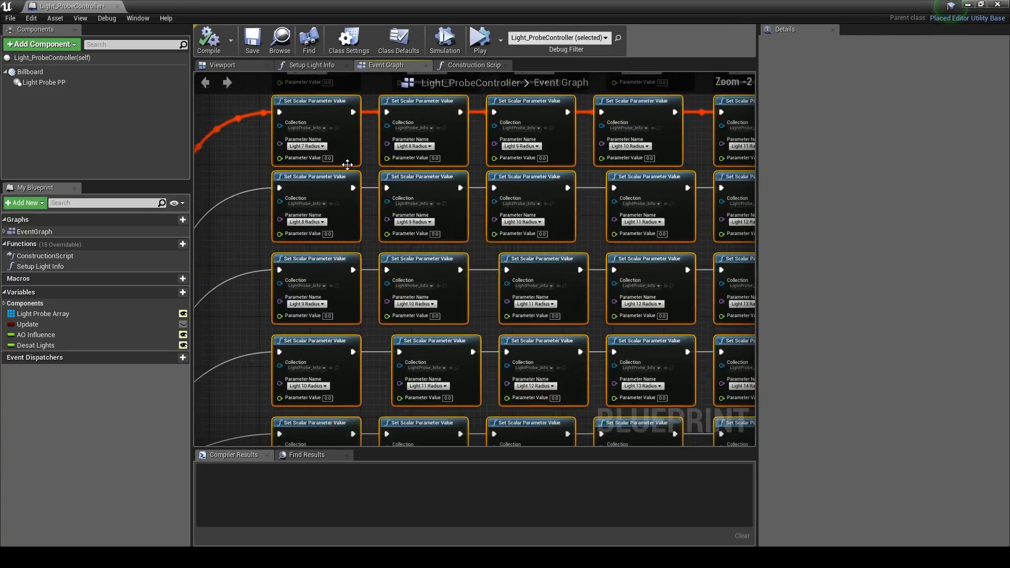
pyautogui.click(249, 148)
pyautogui.scroll(-2, 248, 148)
pyautogui.click(423, 140)
pyautogui.click(636, 129)
# Follow the Switch on Int outputs to the Light 11 Radius row and inspect its Set Scalar Parameter Value nodes.
pyautogui.moveTo(642, 173); pyautogui.dragTo(395, 181, button='right')
pyautogui.moveTo(401, 270); pyautogui.dragTo(752, 233, button='right')
pyautogui.moveTo(399, 302); pyautogui.dragTo(533, 164, button='right')
pyautogui.moveTo(517, 298); pyautogui.dragTo(399, 273, button='right')
pyautogui.click(530, 265)
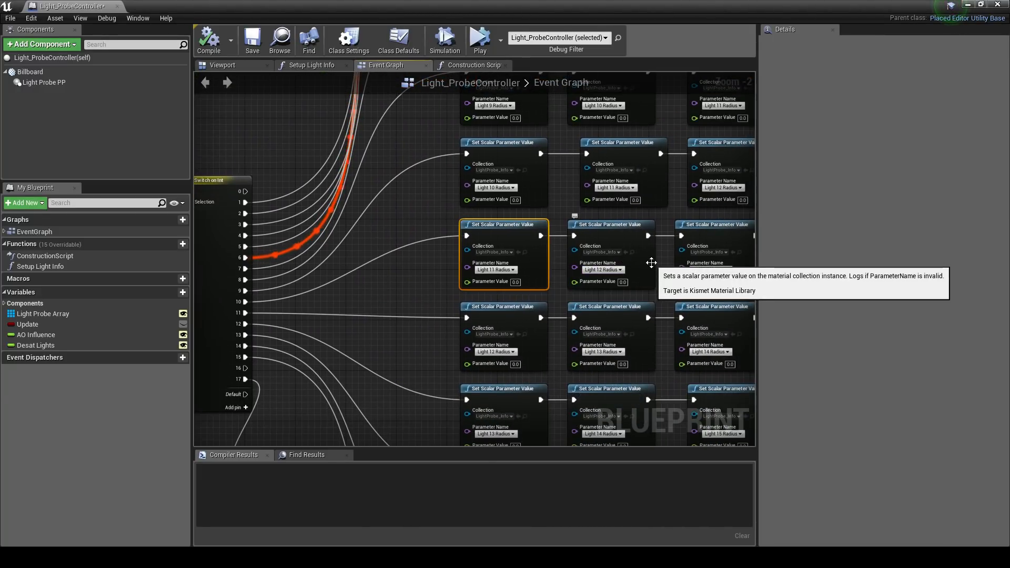
pyautogui.moveTo(431, 269); pyautogui.dragTo(321, 254, button='right')
pyautogui.click(420, 255)
pyautogui.click(639, 238)
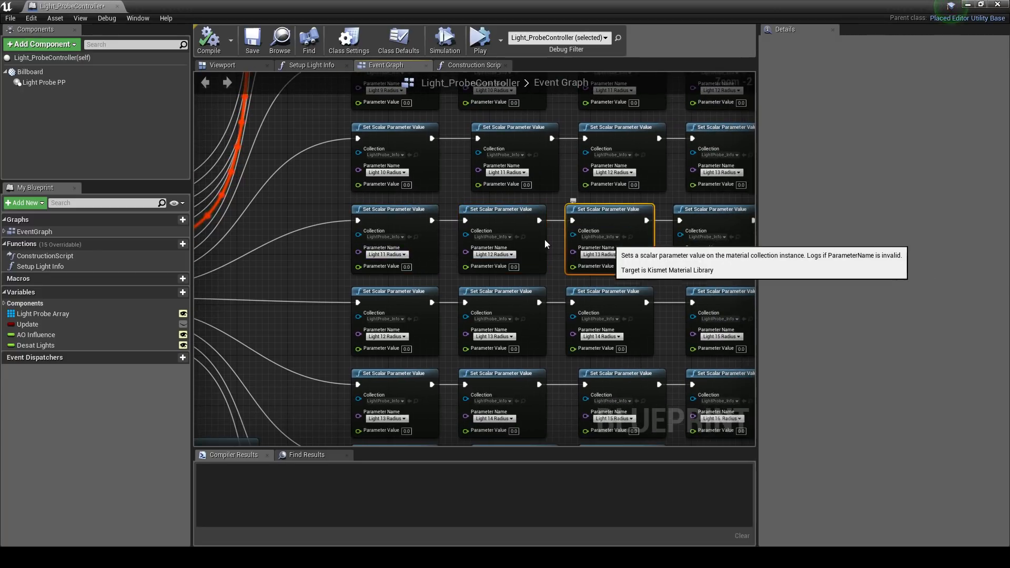
pyautogui.click(312, 200)
# Move the Light_ProbeController window out of the way to return to the level viewport.
pyautogui.moveTo(261, 200); pyautogui.dragTo(561, 445, button='right')
pyautogui.moveTo(393, 194); pyautogui.dragTo(387, 203, button='right')
pyautogui.moveTo(259, 4); pyautogui.dragTo(817, 142)
pyautogui.rightClick(797, 126)
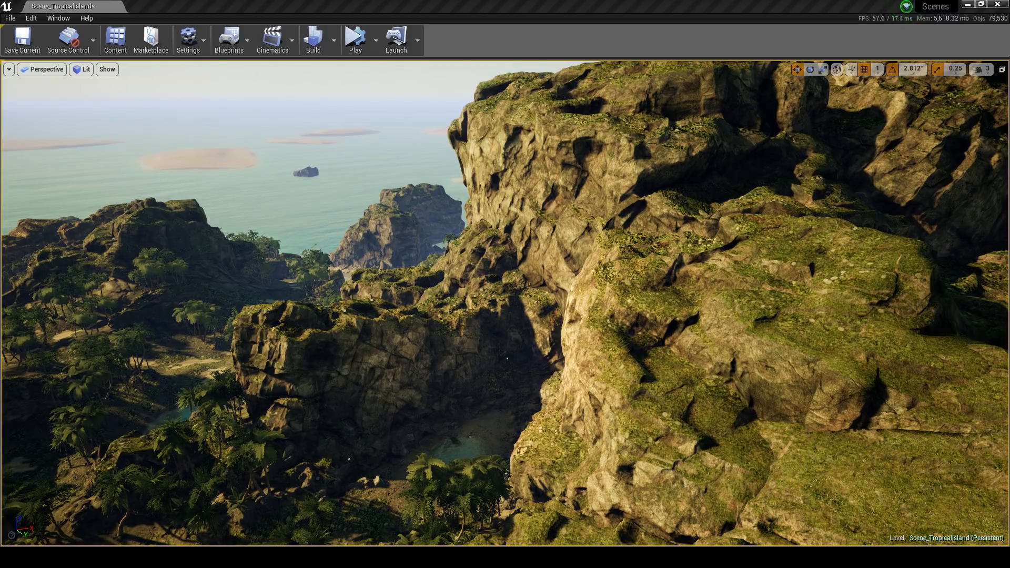
# Move the light probe sideways along the rock wall above the pool and bring its Details window over the viewport.
pyautogui.moveTo(482, 253); pyautogui.dragTo(501, 269, button='right')
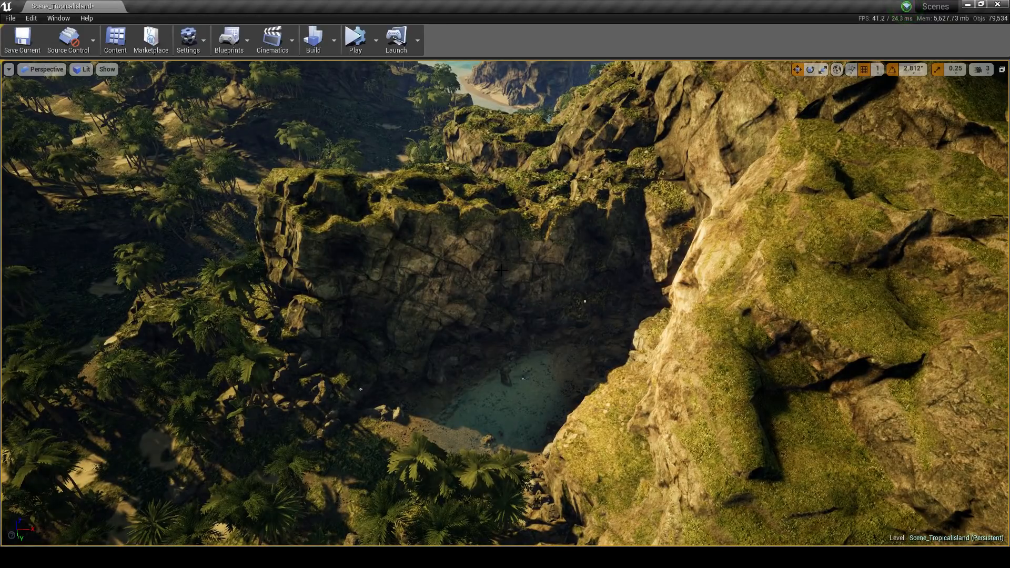
pyautogui.moveTo(620, 296)
pyautogui.mouseDown(button='right')
pyautogui.moveTo(573, 303)
pyautogui.moveTo(605, 310)
pyautogui.moveTo(620, 296)
pyautogui.mouseUp(button='right')
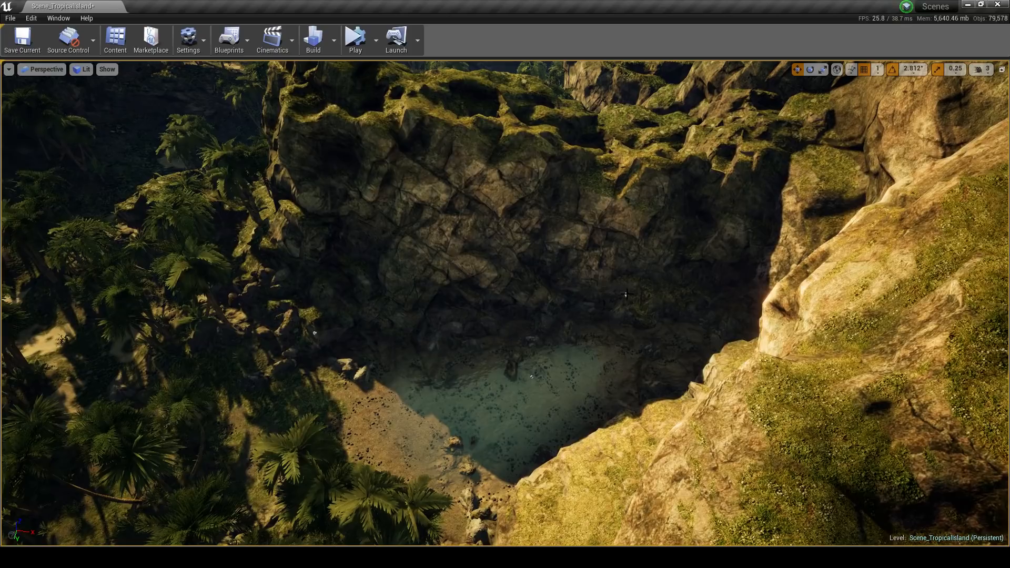
pyautogui.moveTo(617, 289); pyautogui.dragTo(512, 328)
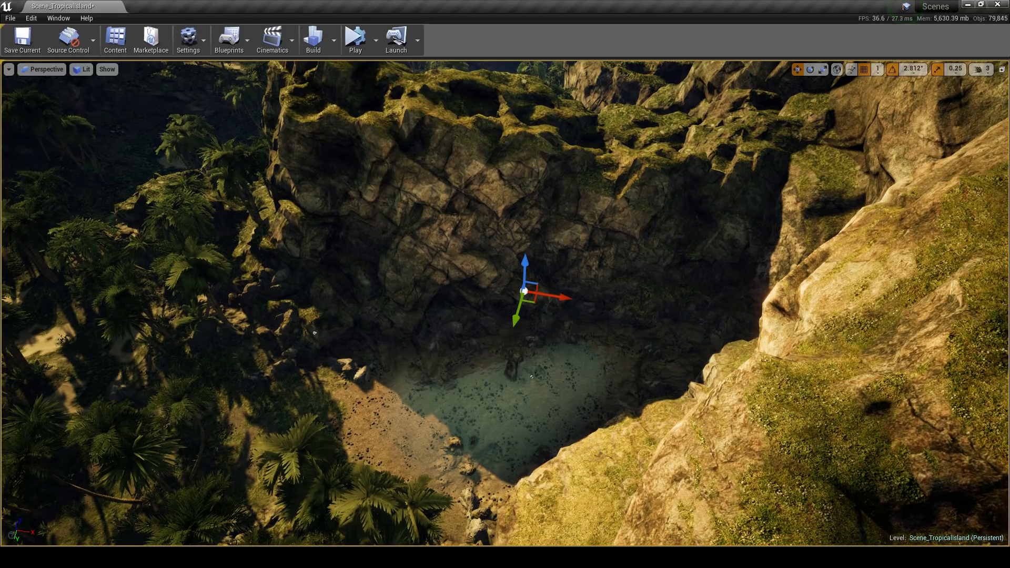
pyautogui.moveTo(1009, 58); pyautogui.dragTo(651, 178)
pyautogui.press('w')
pyautogui.moveTo(569, 347)
pyautogui.mouseDown(button='right')
pyautogui.moveTo(583, 344)
pyautogui.moveTo(574, 340)
pyautogui.mouseUp(button='right')
pyautogui.press('f')
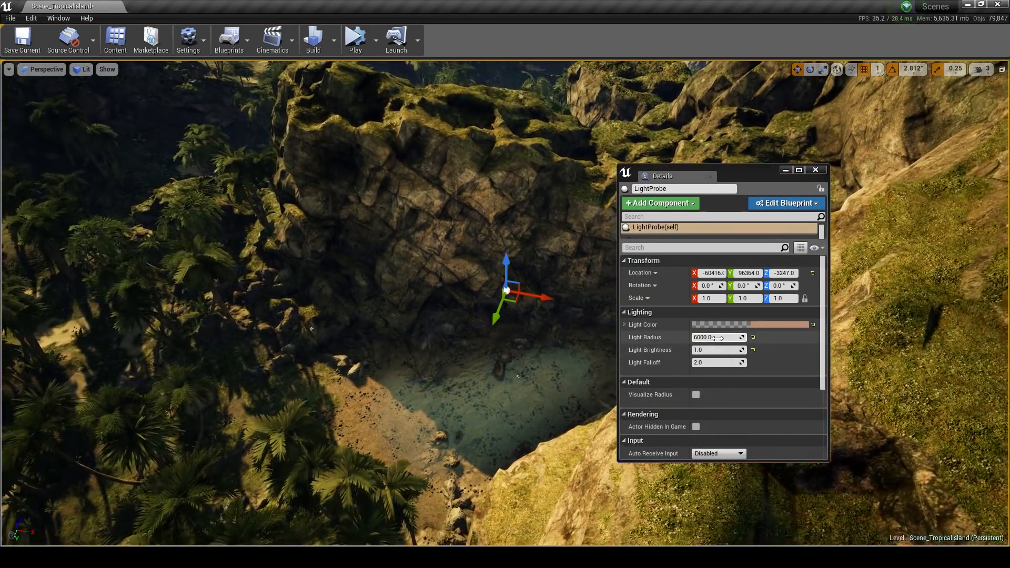
# Try a Light Radius of 4000 on the selected light probe, and set it back to 6000.
pyautogui.click(719, 339)
pyautogui.write('400')
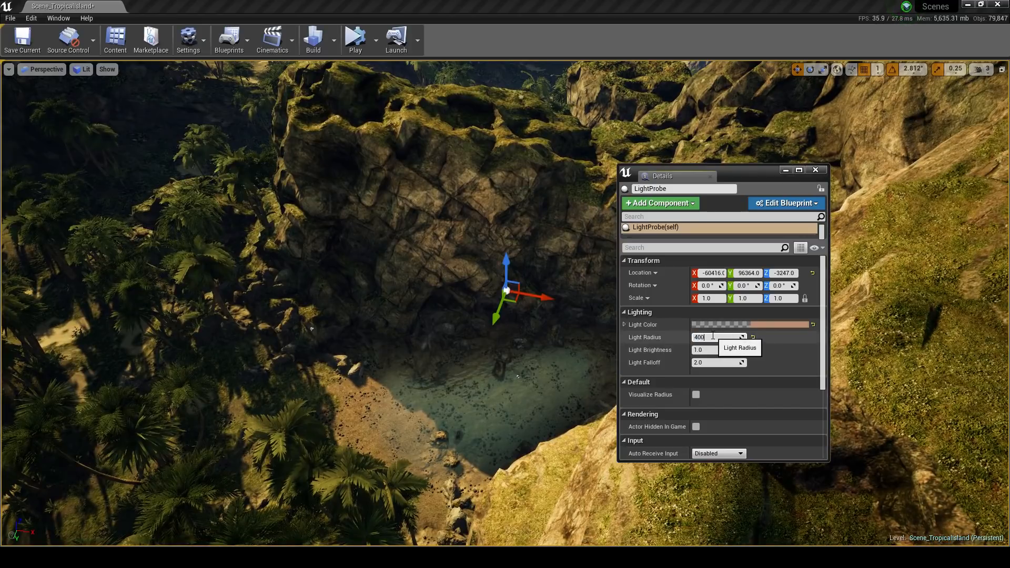
pyautogui.write('0')
pyautogui.press('Return')
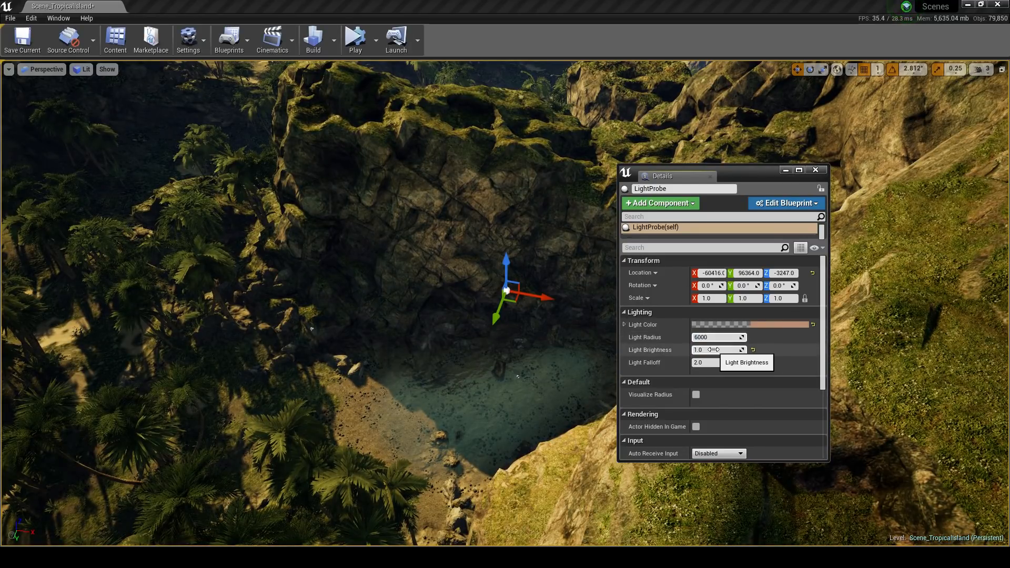
pyautogui.press('Return')
# Reposition the light probe along the rock wall to about X -59794, Y 96218.
pyautogui.moveTo(422, 359); pyautogui.dragTo(458, 351, button='right')
pyautogui.moveTo(402, 325); pyautogui.dragTo(534, 312)
pyautogui.press('Return')
# Try a Light Falloff of 8 on the light probe, and set it back to 2.
pyautogui.click(710, 363)
pyautogui.write('8')
pyautogui.press('Return')
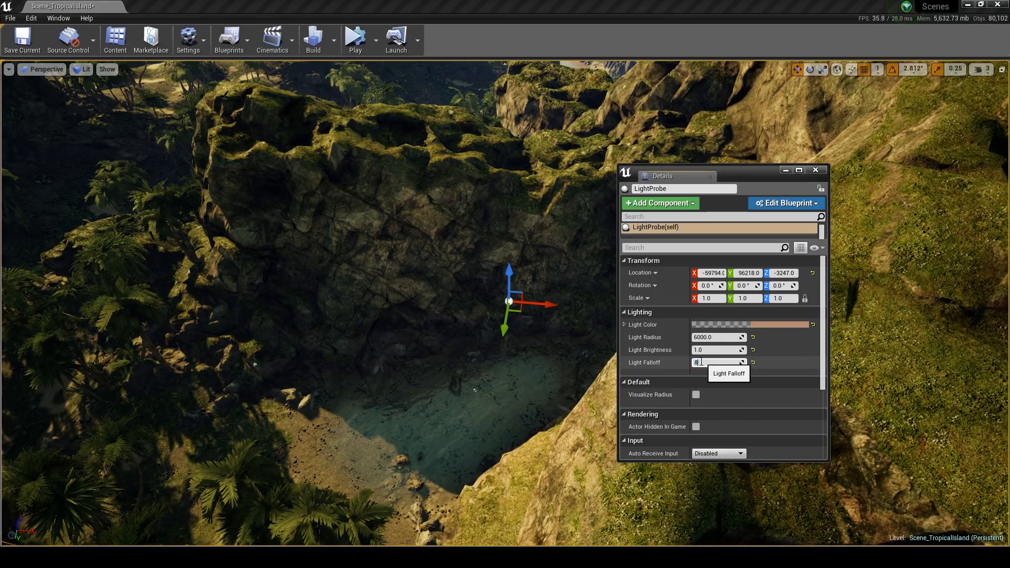
pyautogui.write('2')
pyautogui.press('Return')
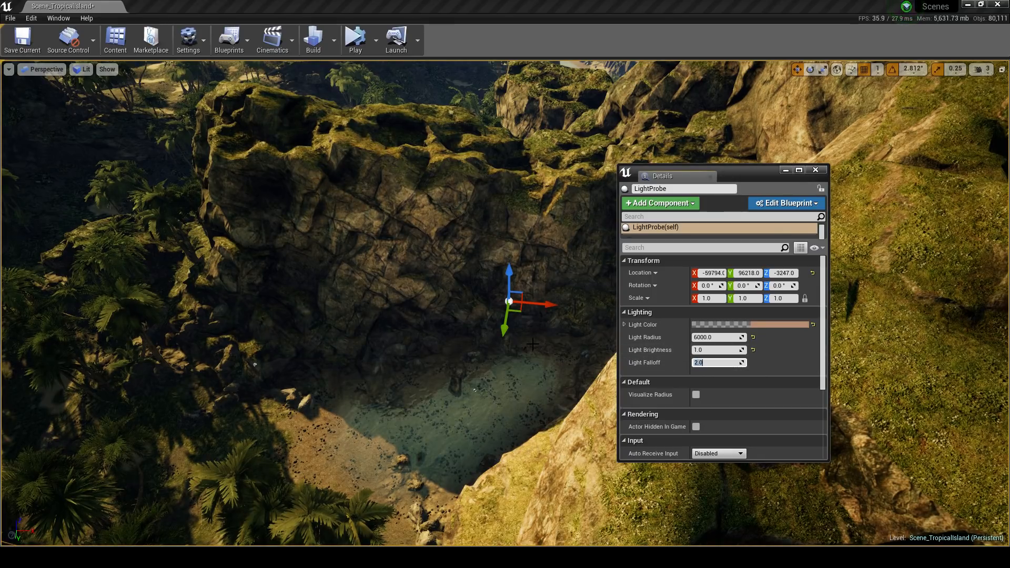
# Bring back the Light_ProbeController window maximized and inspect the event graph from Get All Actors Of Class to the Setup Light Info call.
pyautogui.moveTo(525, 373); pyautogui.dragTo(561, 375, button='right')
pyautogui.press('a')
pyautogui.moveTo(1009, 138); pyautogui.dragTo(446, 110)
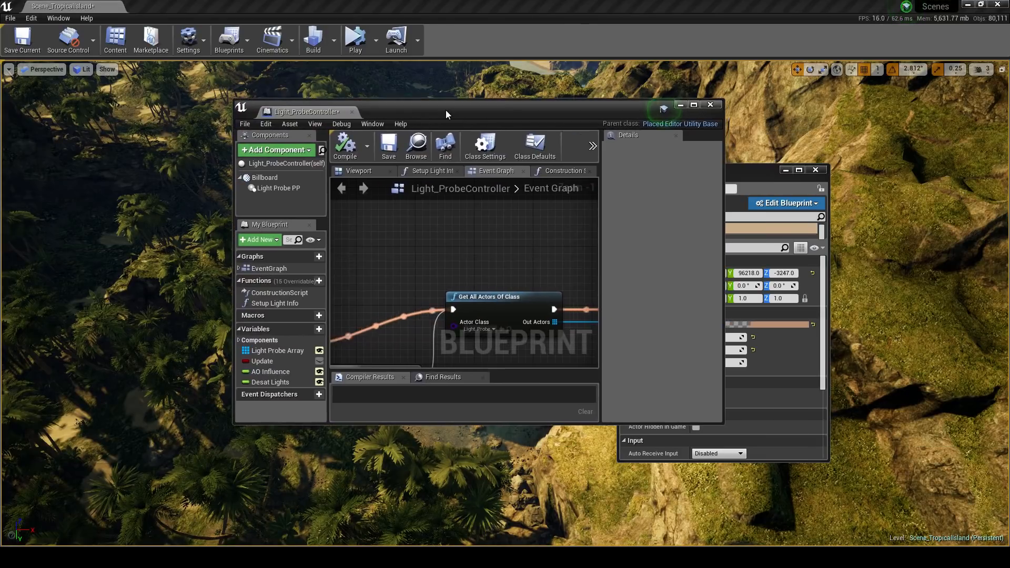
pyautogui.doubleClick(446, 109)
pyautogui.scroll(-5, 514, 256)
pyautogui.moveTo(514, 257); pyautogui.dragTo(259, 228, button='right')
pyautogui.scroll(5, 361, 202)
pyautogui.moveTo(605, 190); pyautogui.dragTo(486, 281, button='right')
pyautogui.moveTo(615, 135); pyautogui.dragTo(551, 203, button='right')
pyautogui.click(551, 203)
# Restore the Light_ProbeController window to its smaller size and close it.
pyautogui.moveTo(186, 2); pyautogui.dragTo(160, 98)
pyautogui.moveTo(470, 329); pyautogui.dragTo(452, 328, button='right')
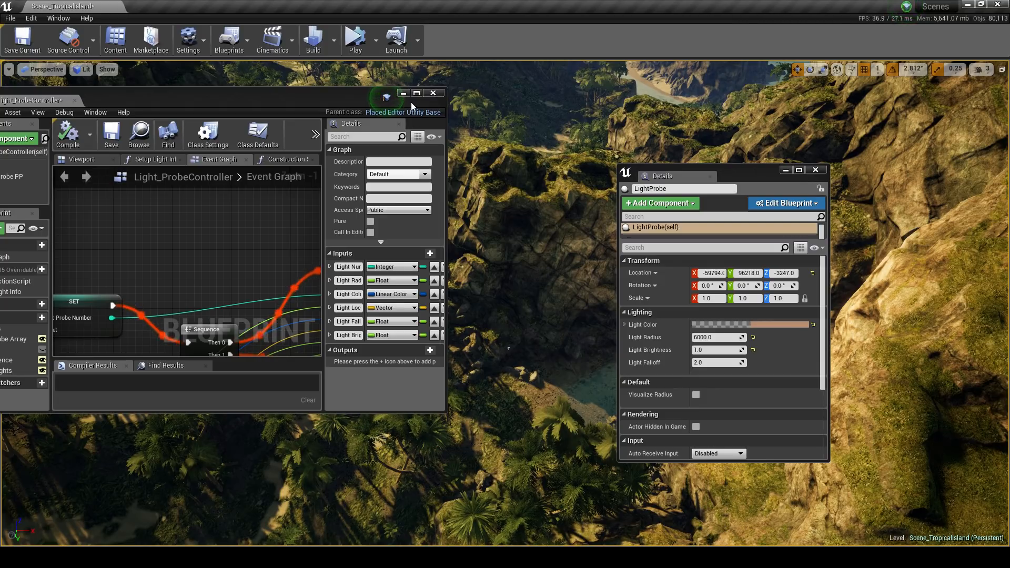
pyautogui.click(433, 93)
# Turn on Visualize Radius for the light probe, lower its Light Falloff to 0.1, and examine the edge of its influence.
pyautogui.moveTo(519, 316); pyautogui.dragTo(542, 309, button='right')
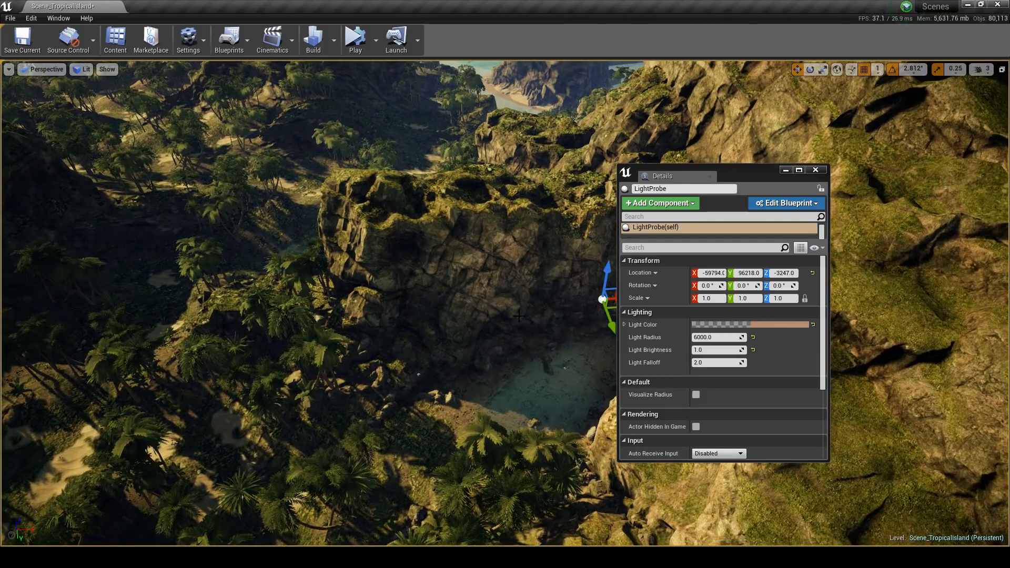
pyautogui.click(695, 393)
pyautogui.moveTo(390, 336); pyautogui.dragTo(381, 305, button='right')
pyautogui.moveTo(705, 362); pyautogui.dragTo(676, 362)
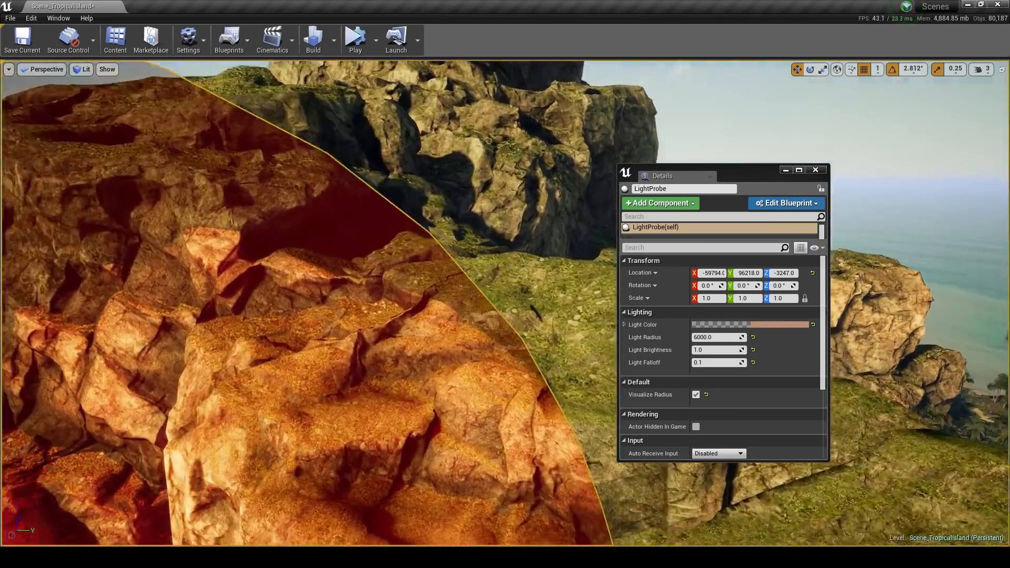
pyautogui.moveTo(473, 305); pyautogui.dragTo(315, 353, button='right')
pyautogui.moveTo(368, 316); pyautogui.dragTo(497, 279, button='right')
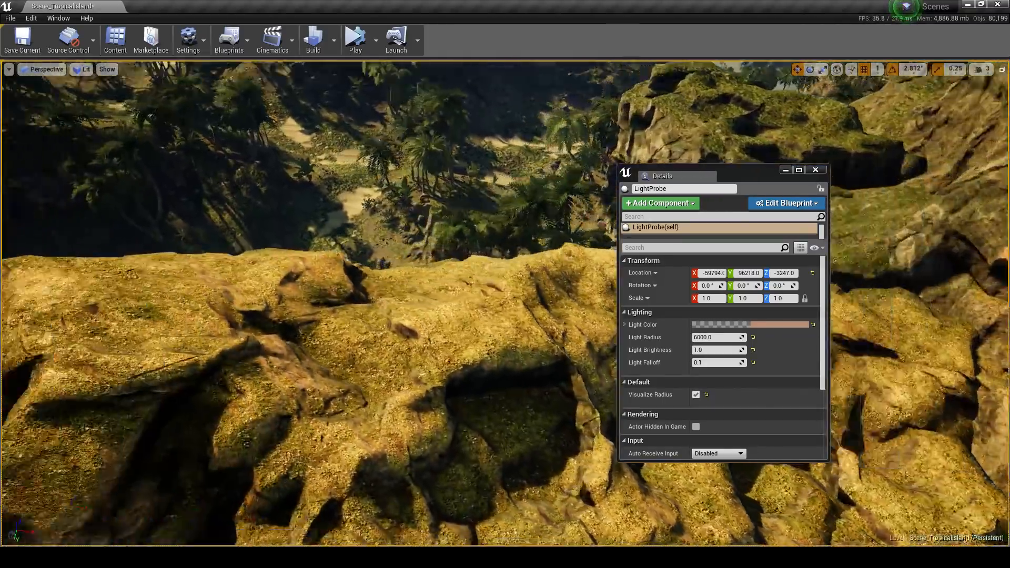
pyautogui.moveTo(421, 295); pyautogui.dragTo(680, 296, button='right')
# Turn off Visualize Radius and set the light probe's Light Falloff back to 2.
pyautogui.click(696, 395)
pyautogui.write('2')
pyautogui.press('Return')
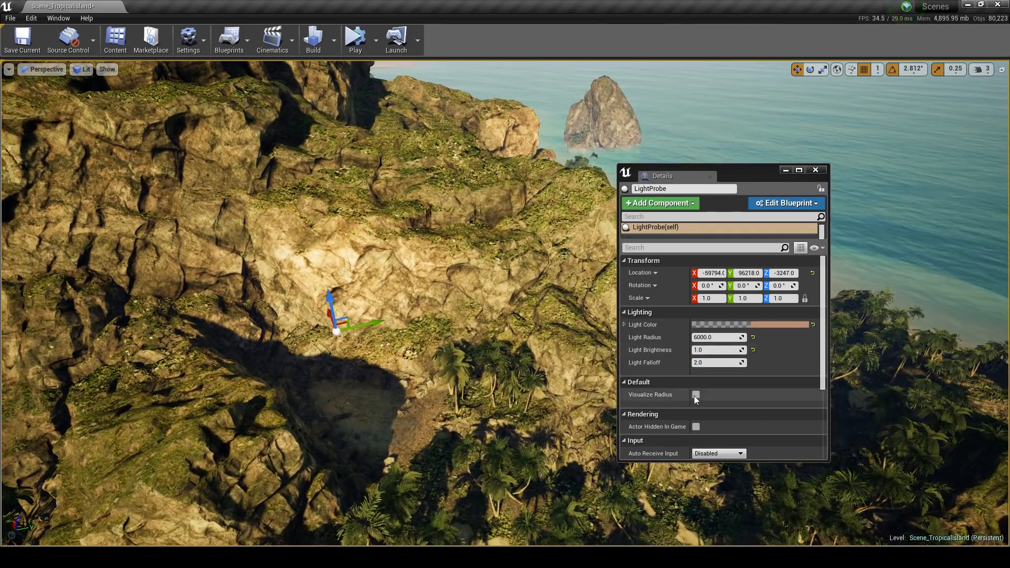
# Check the influence areas of LightProbe and LightProbe2 by turning Visualize Radius on and off for each.
pyautogui.click(696, 395)
pyautogui.click(696, 395)
pyautogui.moveTo(448, 377); pyautogui.dragTo(462, 327, button='right')
pyautogui.click(398, 479)
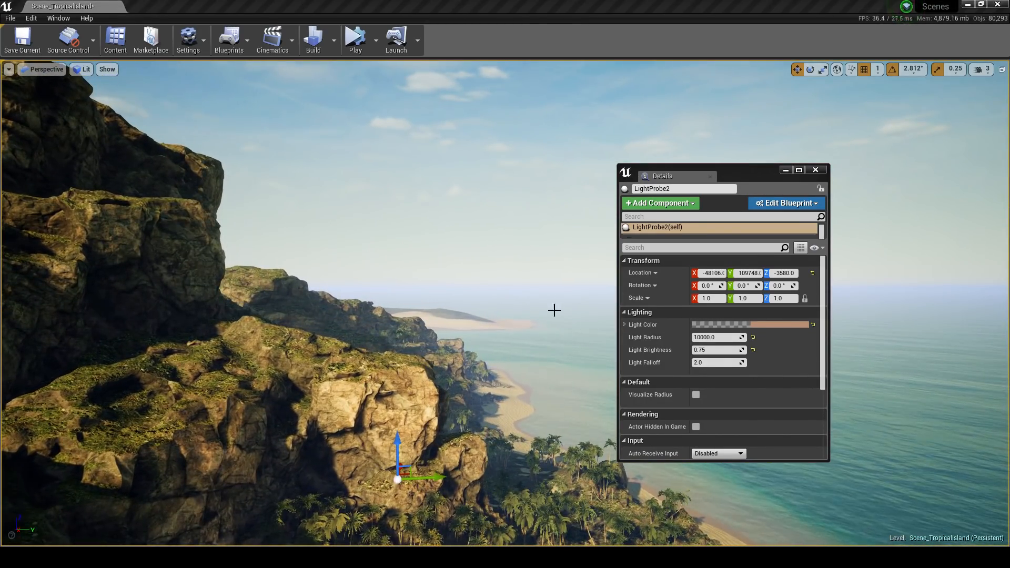
pyautogui.press('f')
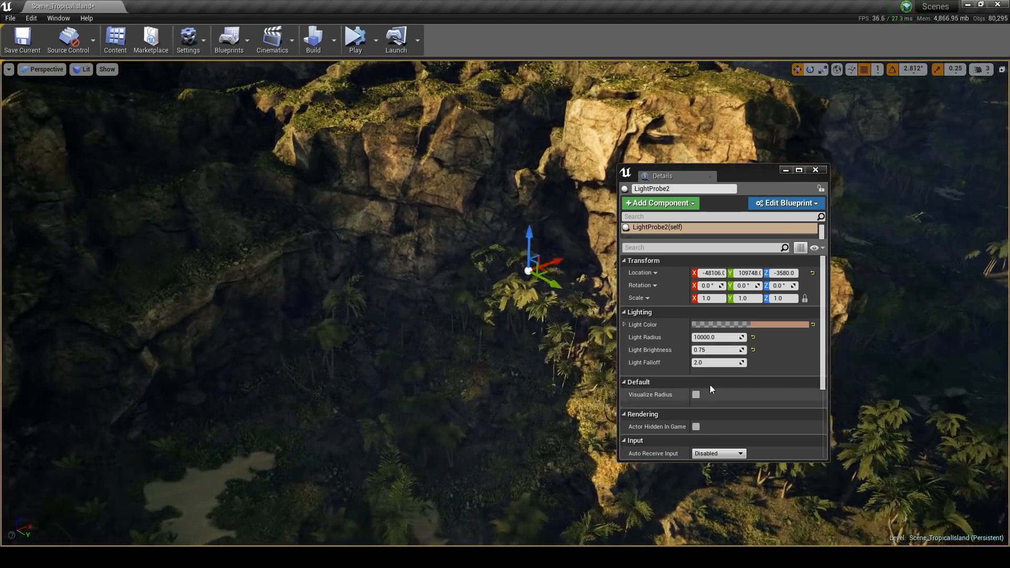
pyautogui.click(697, 394)
pyautogui.moveTo(535, 390); pyautogui.dragTo(538, 396, button='right')
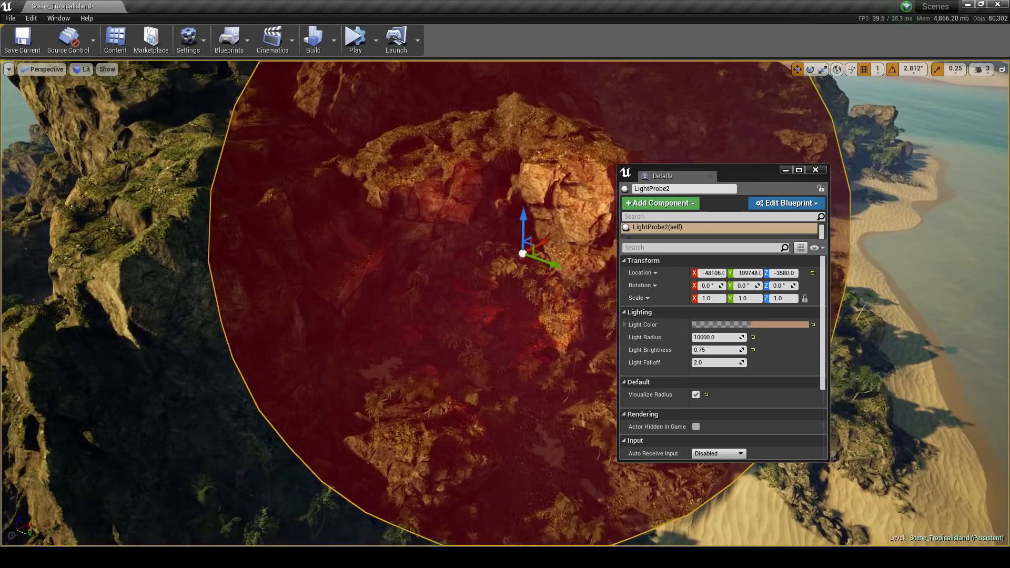
pyautogui.click(696, 395)
# Close the Details window and examine the bounce lighting on the cliffs and shaded ground around LightProbe2.
pyautogui.moveTo(744, 282); pyautogui.dragTo(744, 282, button='right')
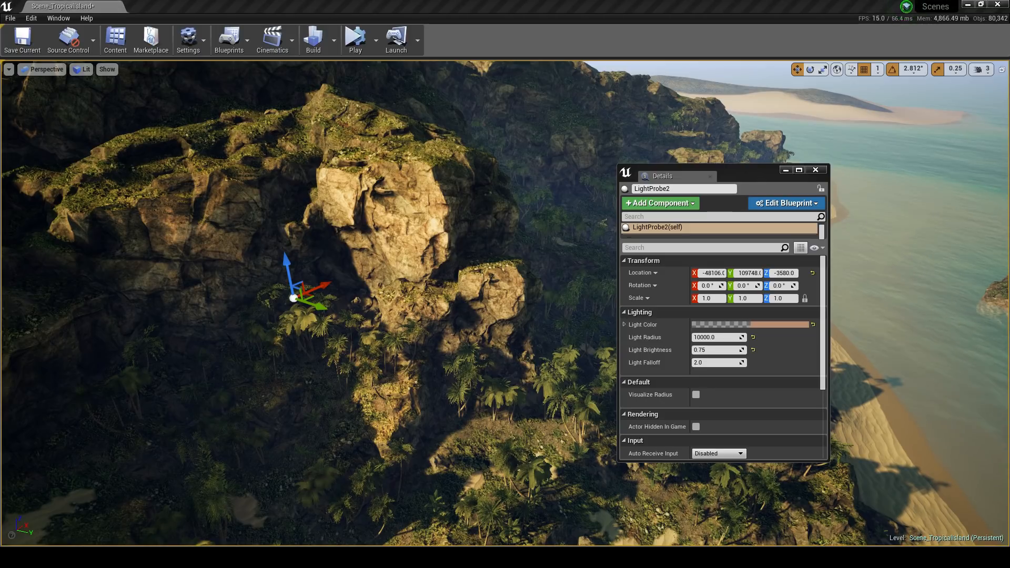
pyautogui.click(819, 171)
pyautogui.moveTo(823, 172); pyautogui.dragTo(823, 171, button='right')
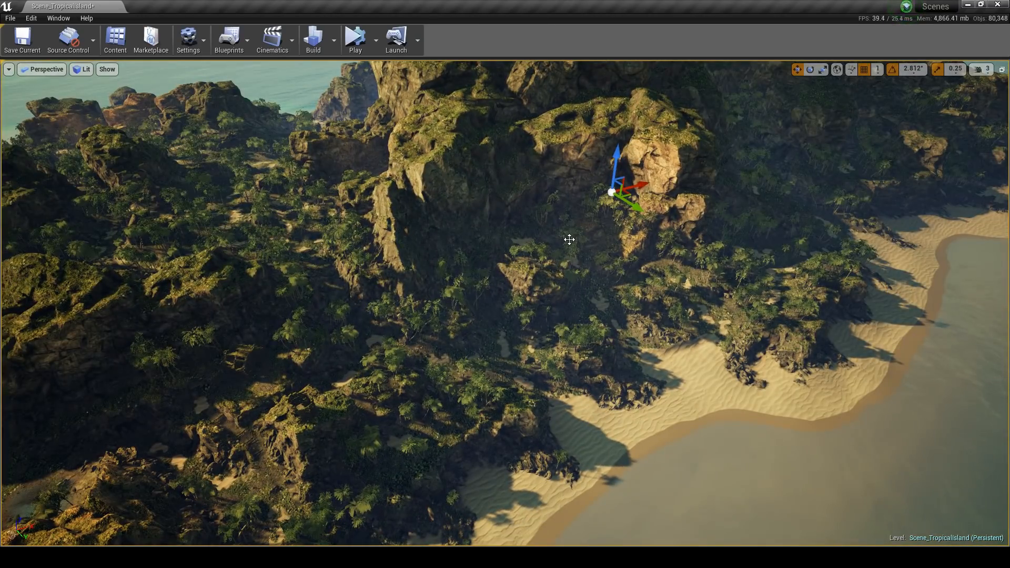
pyautogui.moveTo(580, 243); pyautogui.dragTo(580, 243, button='right')
pyautogui.moveTo(632, 279); pyautogui.dragTo(632, 279, button='right')
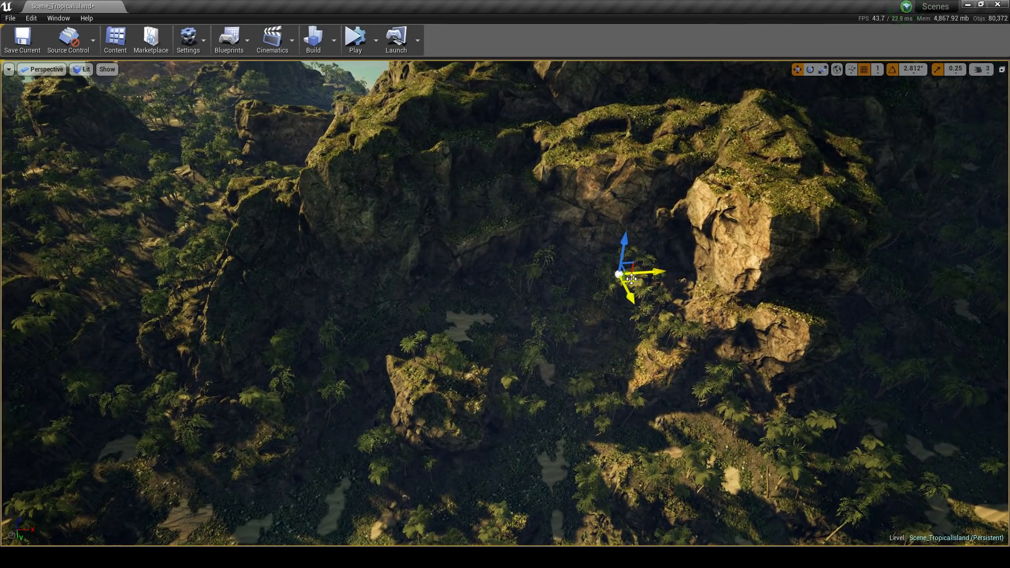
pyautogui.moveTo(632, 279); pyautogui.dragTo(632, 279, button='right')
pyautogui.moveTo(452, 197); pyautogui.dragTo(452, 198, button='right')
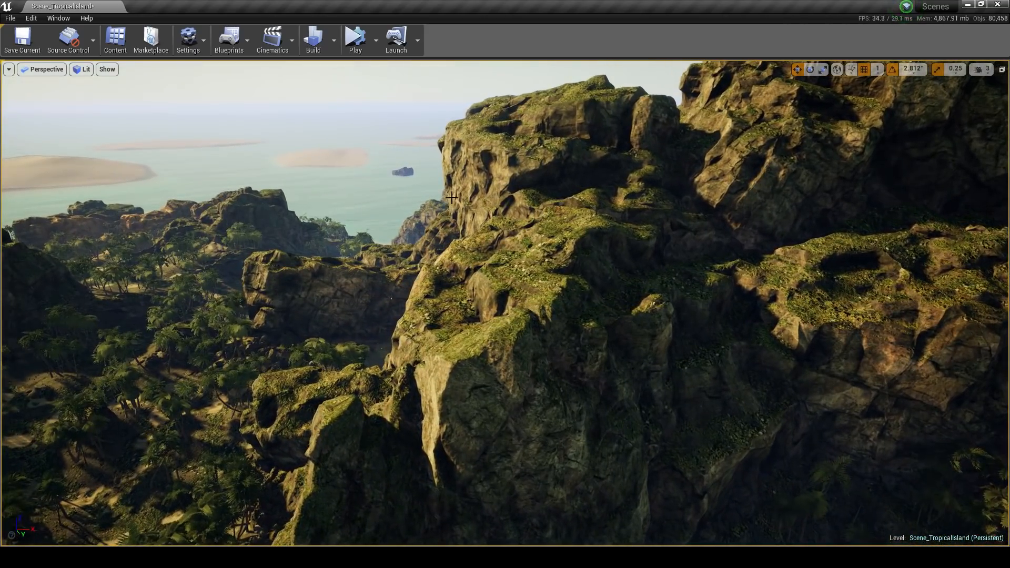
# Move LightProbe2 horizontally across the shadowed ground below the cliff to see its light shift over the rocks.
pyautogui.moveTo(568, 278); pyautogui.dragTo(568, 278, button='right')
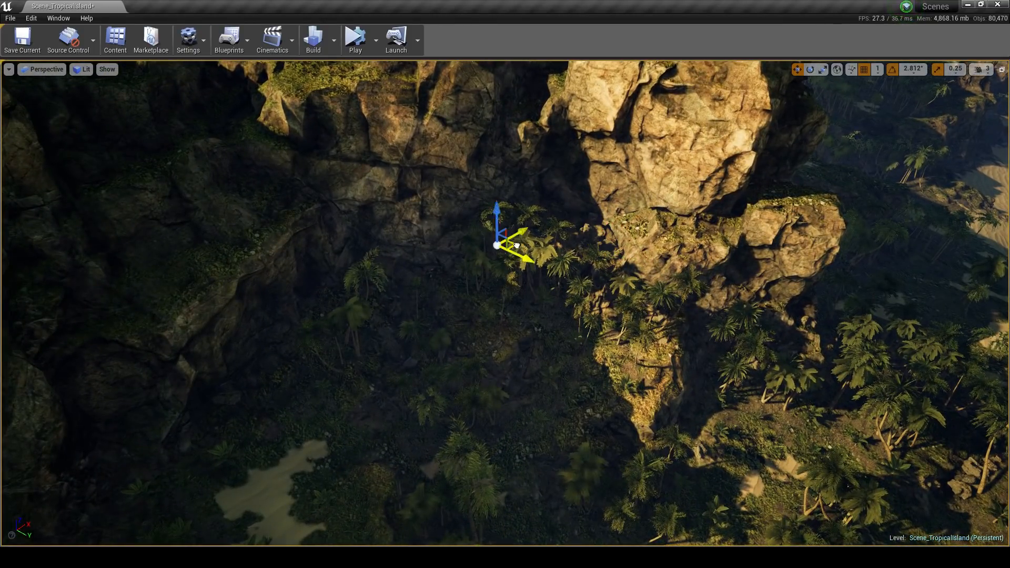
pyautogui.moveTo(517, 246); pyautogui.dragTo(183, 422)
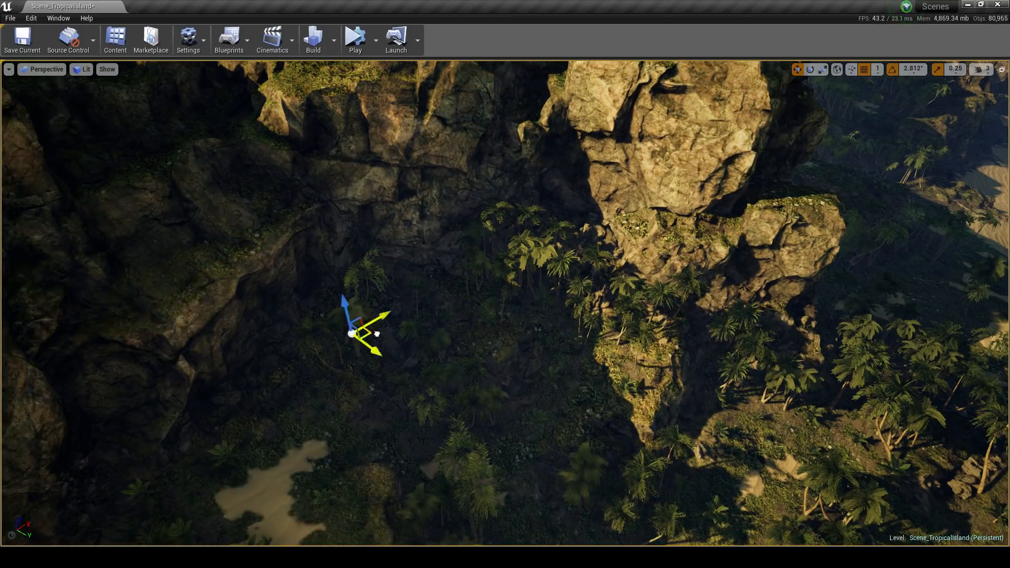
pyautogui.moveTo(190, 377); pyautogui.dragTo(336, 173)
# Place a new light probe on the rock wall above the pool and give its light a warm colour.
pyautogui.press('s')
pyautogui.moveTo(502, 286); pyautogui.dragTo(393, 292, button='right')
pyautogui.press('w')
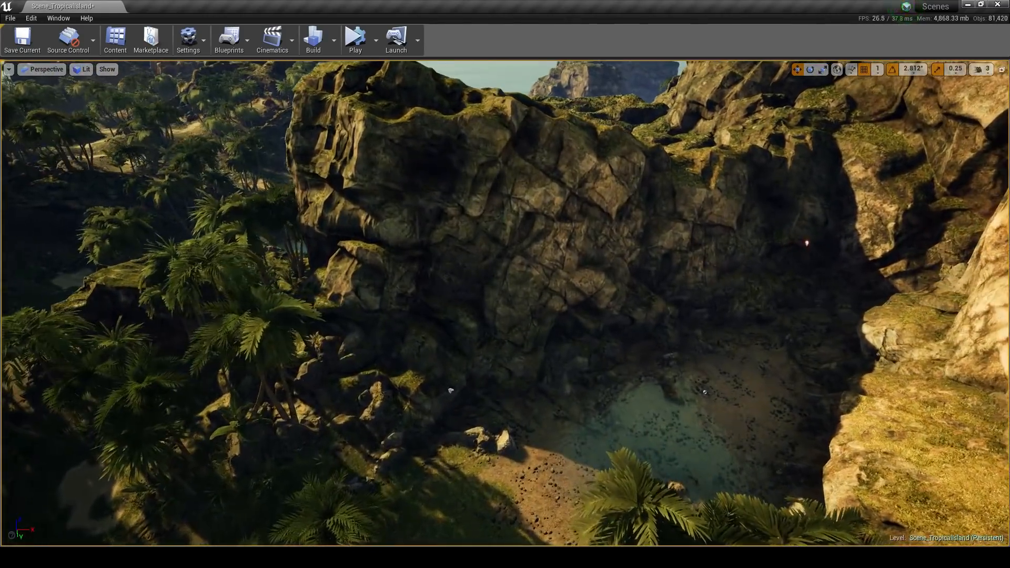
pyautogui.click(582, 270)
pyautogui.moveTo(578, 283); pyautogui.dragTo(543, 298, button='right')
pyautogui.scroll(1, 749, 276)
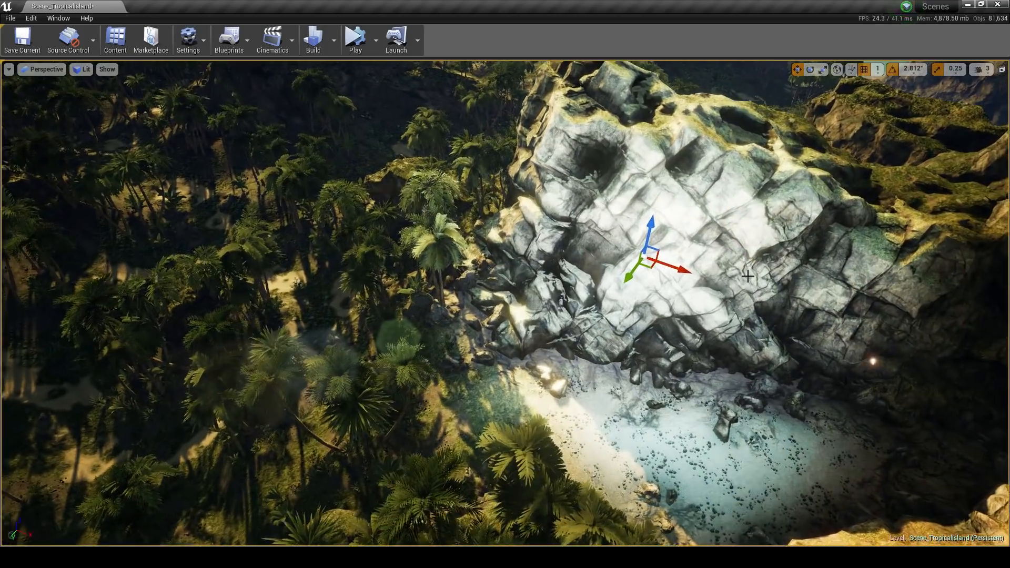
pyautogui.scroll(3, 749, 276)
pyautogui.moveTo(767, 287); pyautogui.dragTo(778, 301, button='right')
pyautogui.press('F4')
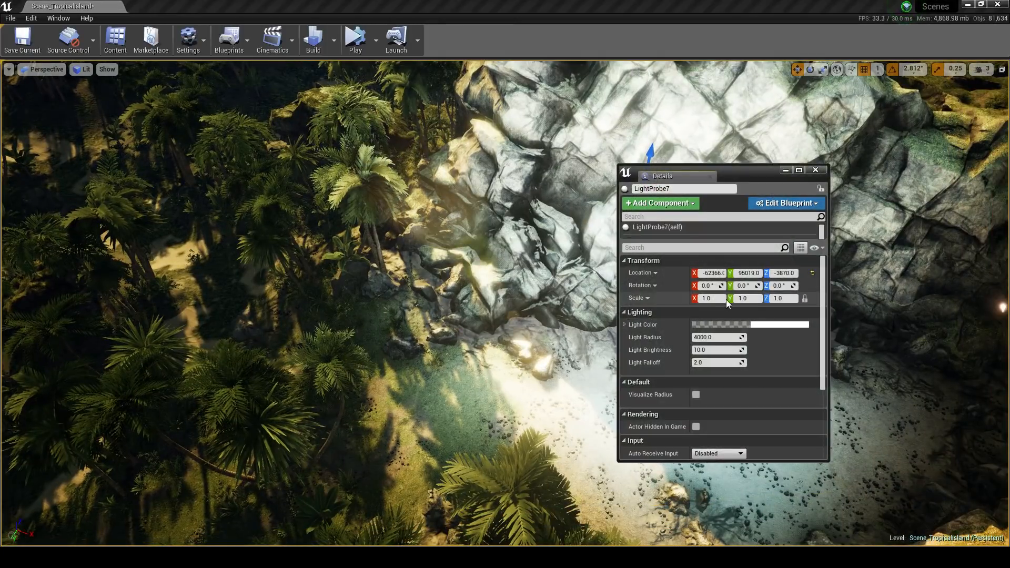
pyautogui.middleClick(655, 176)
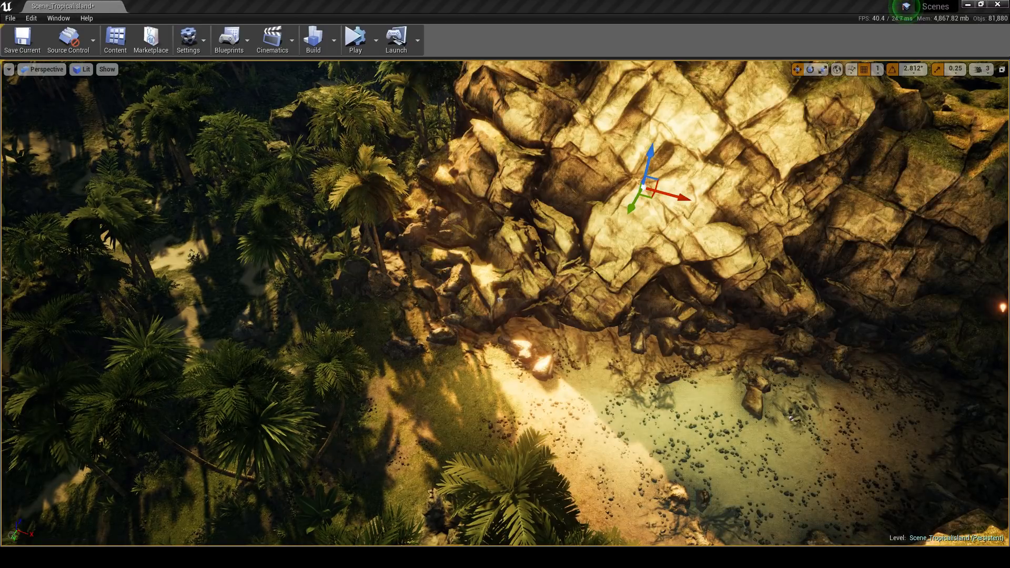
# Delete the new light probe on the rock wall above the pool.
pyautogui.moveTo(600, 316); pyautogui.dragTo(663, 235, button='right')
pyautogui.press('Delete')
pyautogui.click(552, 327)
# Survey the island's cliffs and palm valleys, comparing probe-lit rock faces with the shaded areas.
pyautogui.moveTo(552, 327); pyautogui.dragTo(519, 270, button='right')
pyautogui.press('s')
pyautogui.press('d')
pyautogui.press('w')
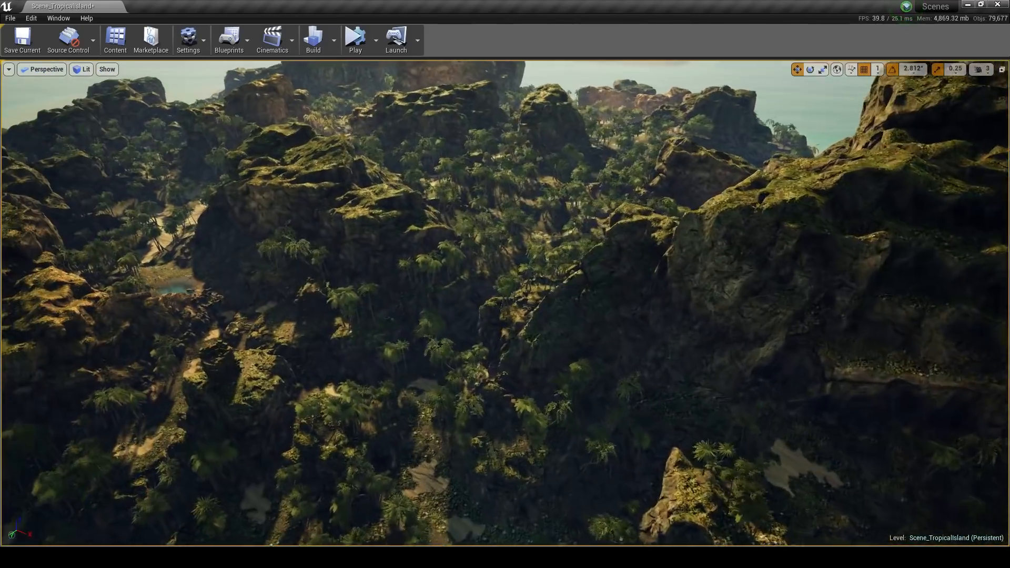
pyautogui.moveTo(519, 270); pyautogui.dragTo(566, 231, button='right')
pyautogui.press('w')
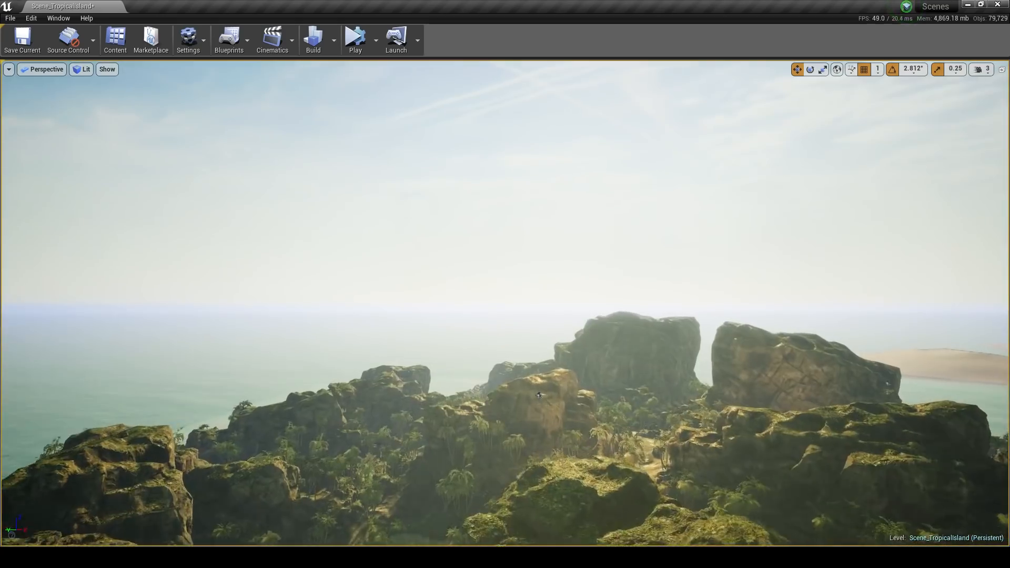
pyautogui.press('w')
pyautogui.moveTo(505, 303); pyautogui.dragTo(540, 320, button='right')
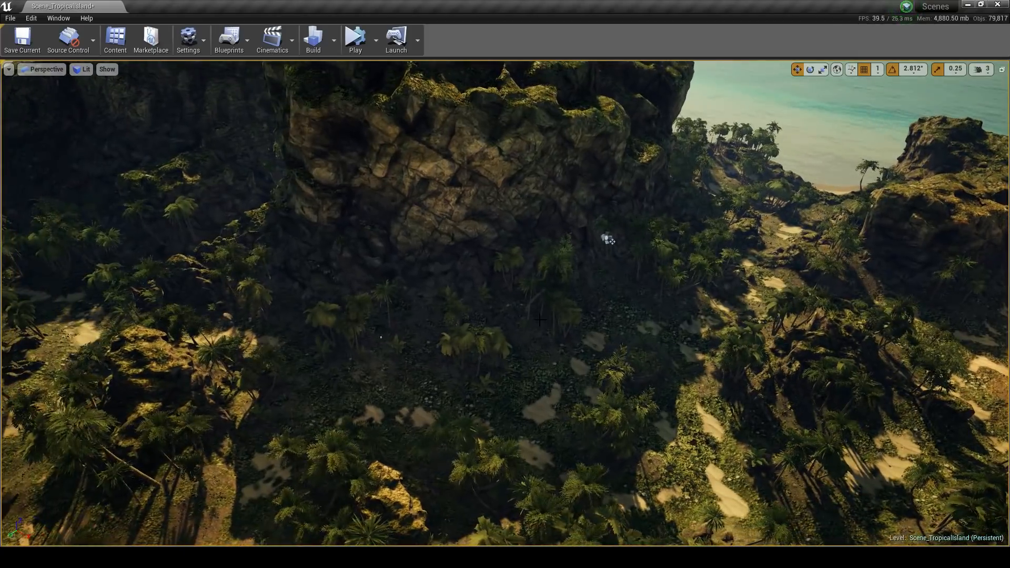
pyautogui.scroll(-8, 540, 320)
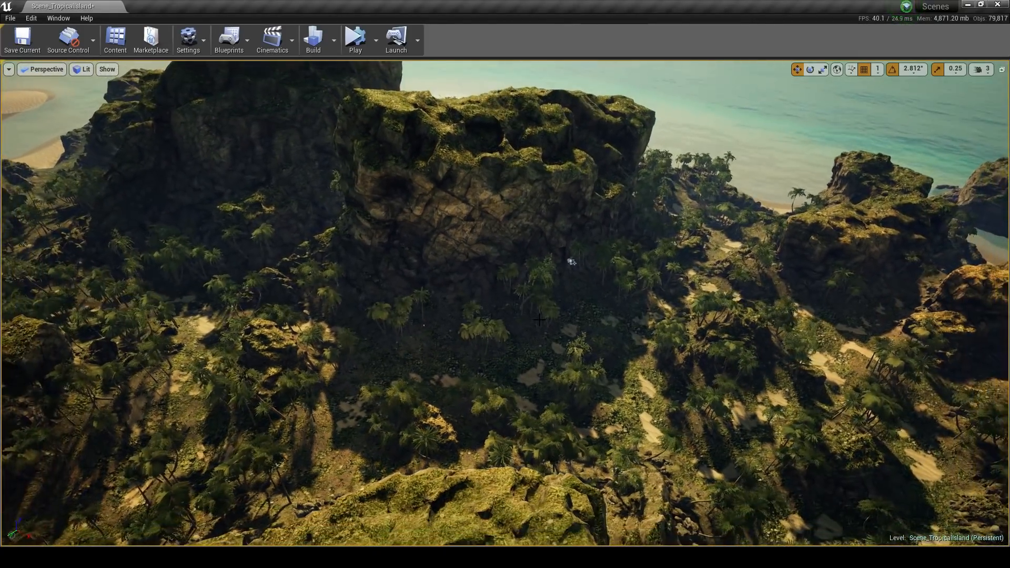
pyautogui.scroll(1, 540, 320)
pyautogui.press('w')
pyautogui.moveTo(540, 320); pyautogui.dragTo(532, 359, button='right')
pyautogui.moveTo(549, 433); pyautogui.dragTo(550, 434, button='right')
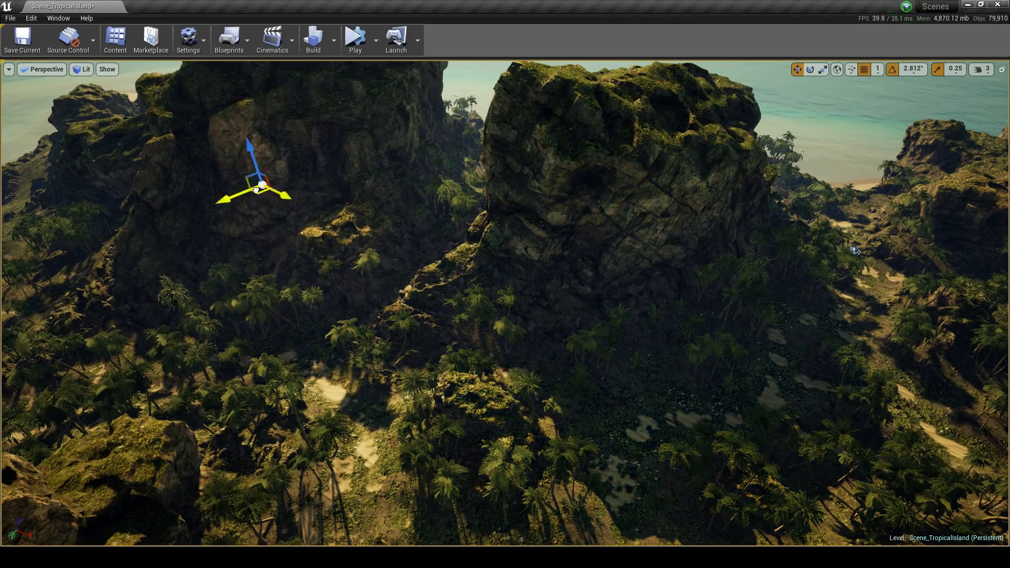
pyautogui.moveTo(447, 188); pyautogui.dragTo(446, 188, button='right')
# Place a light probe on the sandy path in the palm forest, raise it slightly, and move it over the grassy mound.
pyautogui.press('w')
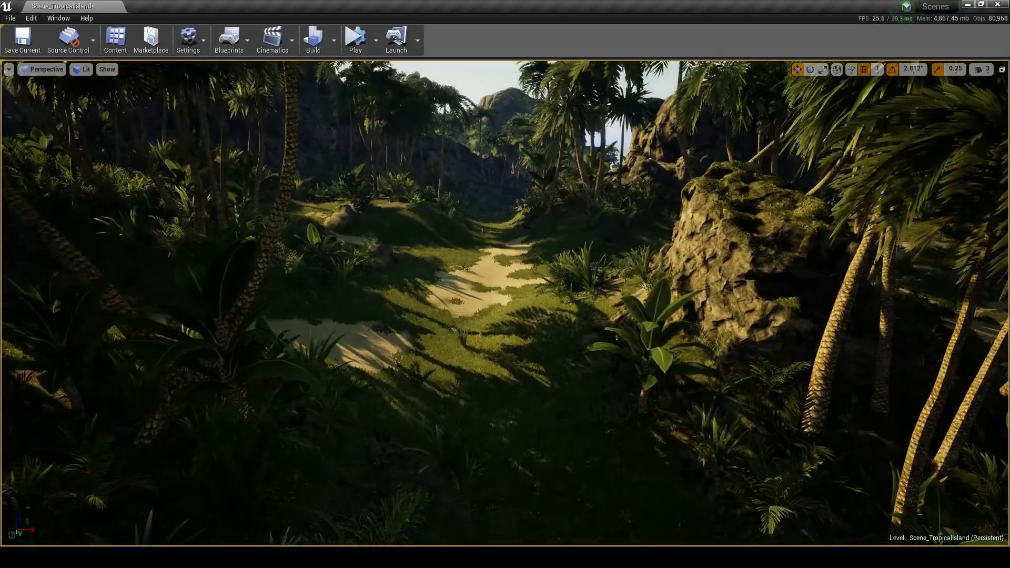
pyautogui.rightClick(477, 294)
pyautogui.moveTo(513, 355)
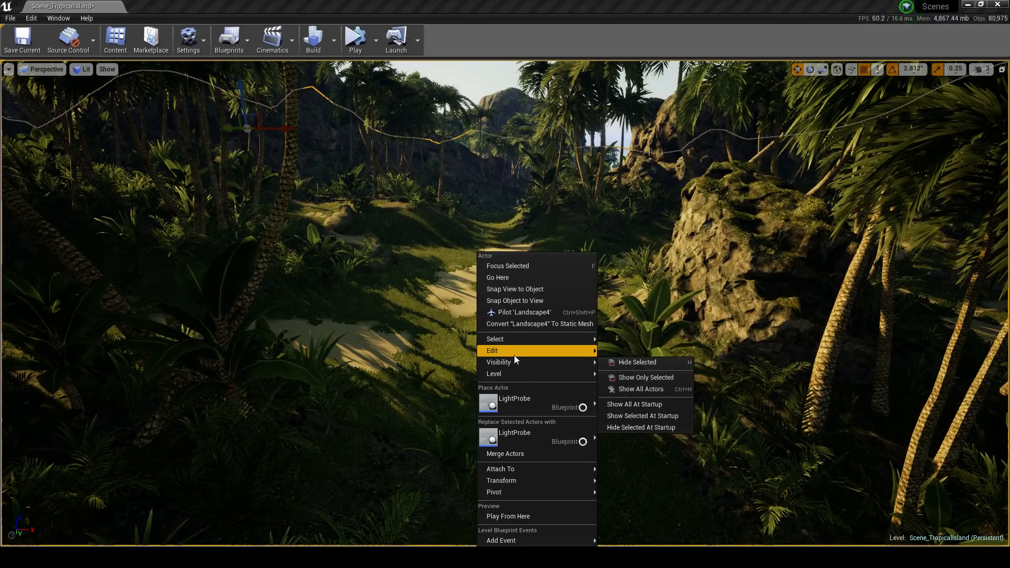
pyautogui.click(639, 377)
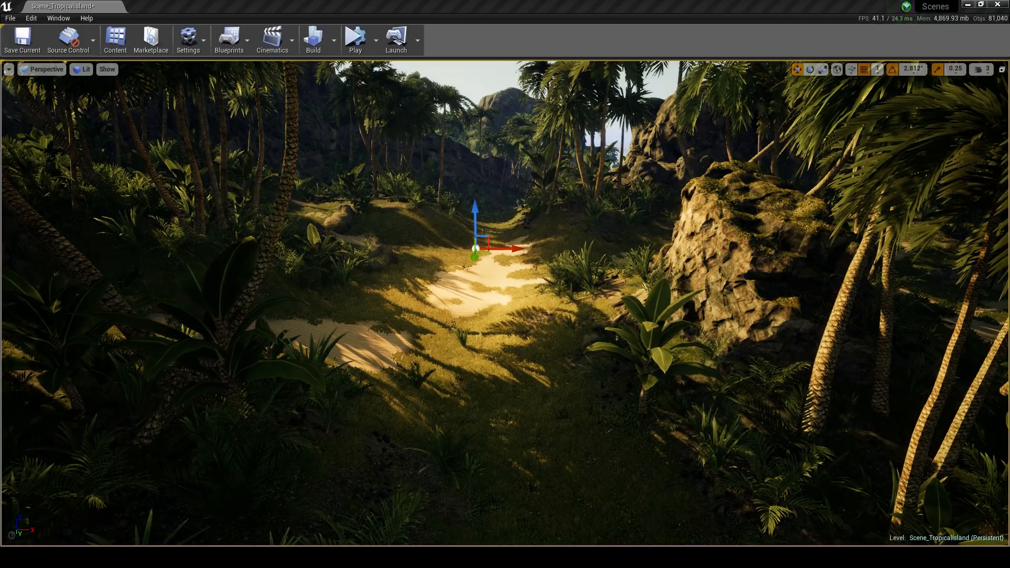
pyautogui.moveTo(477, 220); pyautogui.dragTo(480, 178)
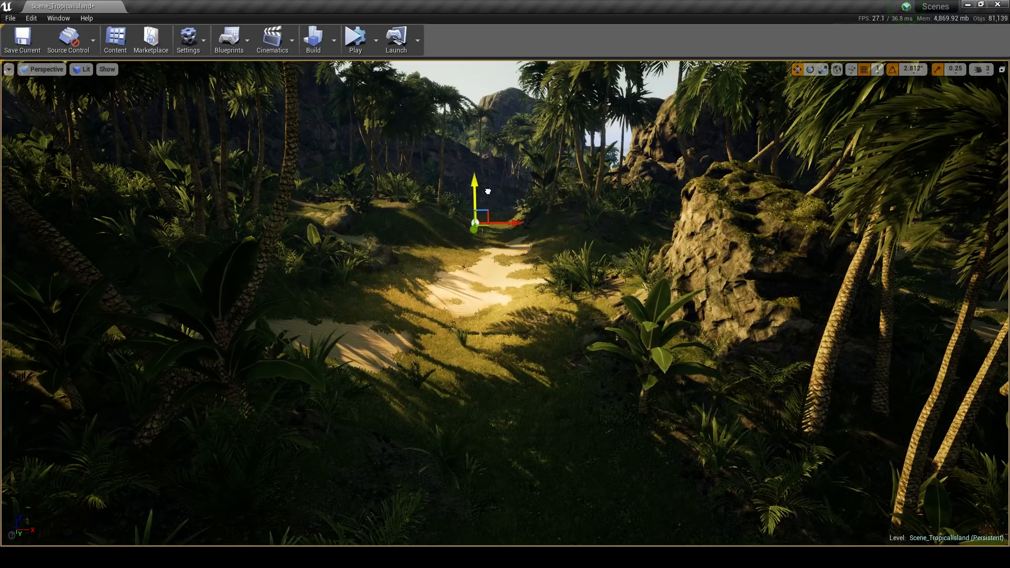
pyautogui.moveTo(486, 215); pyautogui.dragTo(372, 196)
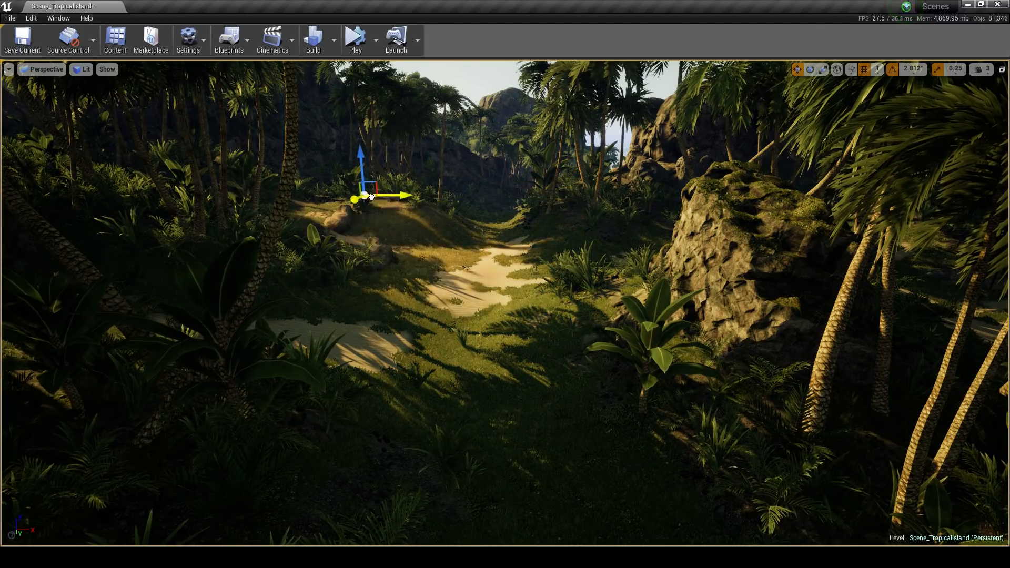
# Delete the light probe from the palm forest.
pyautogui.moveTo(507, 302); pyautogui.dragTo(547, 165, button='right')
pyautogui.press('w')
pyautogui.press('Delete')
pyautogui.click(552, 329)
# Examine the lighting on the coastal cliffs along the beach and the water inlet.
pyautogui.moveTo(553, 329); pyautogui.dragTo(231, 368, button='right')
pyautogui.press('w')
pyautogui.press('w')
pyautogui.press('w')
pyautogui.press('w')
pyautogui.press('w')
pyautogui.press('s')
pyautogui.press('w')
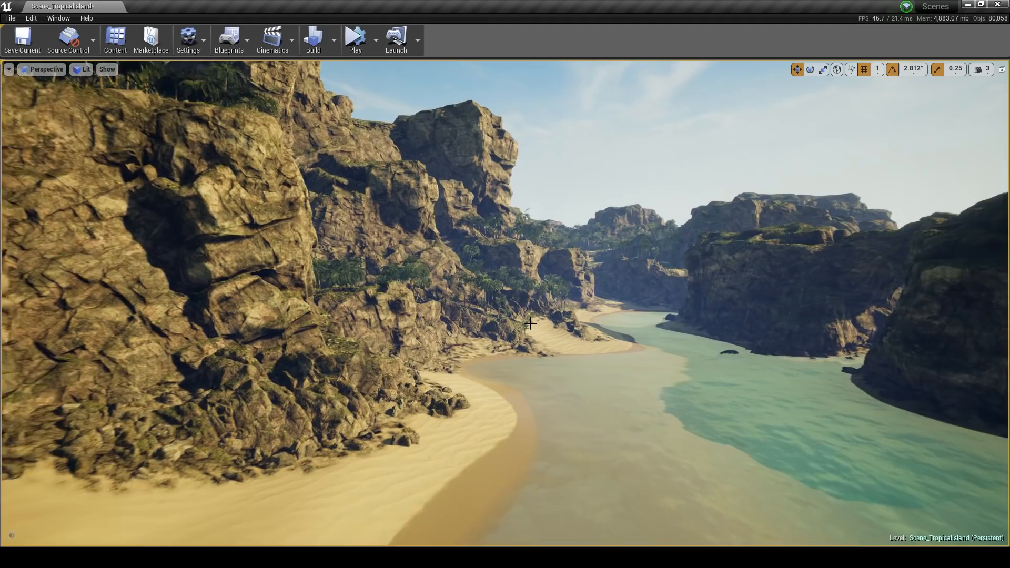
pyautogui.press('w')
pyautogui.moveTo(531, 323); pyautogui.dragTo(608, 303, button='right')
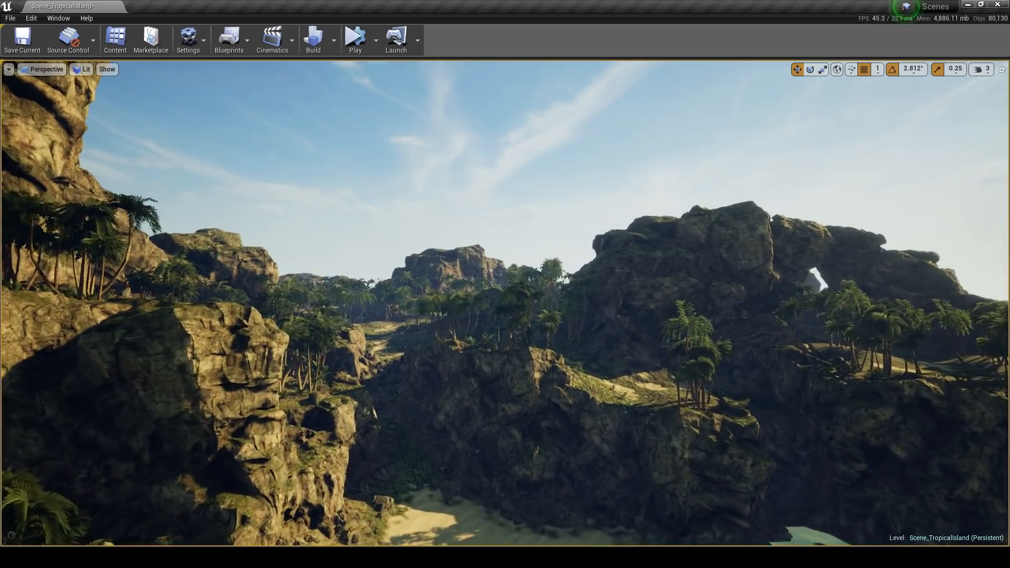
# Place a new light probe on the grassy ground in the palm valley beyond the canyon.
pyautogui.press('w')
pyautogui.moveTo(505, 303); pyautogui.dragTo(476, 308, button='right')
pyautogui.moveTo(536, 324); pyautogui.dragTo(537, 308, button='right')
pyautogui.press('w')
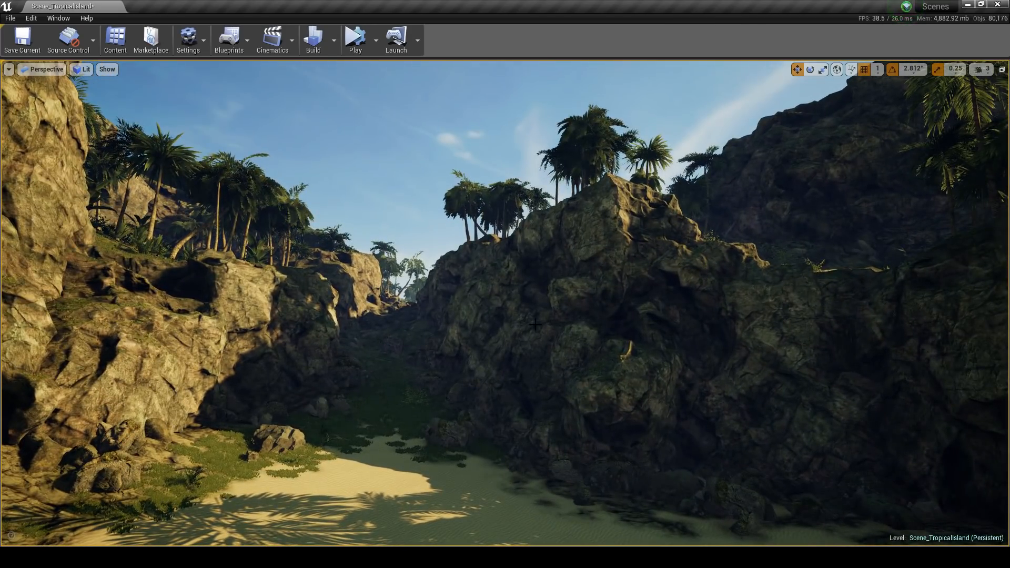
pyautogui.press('w')
pyautogui.moveTo(536, 325); pyautogui.dragTo(531, 400, button='right')
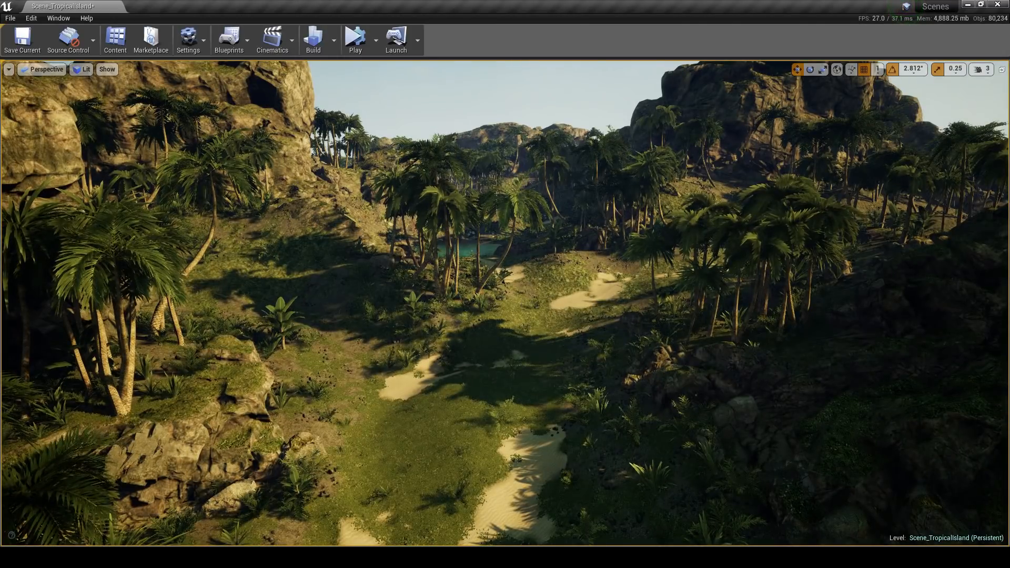
pyautogui.press('l')
pyautogui.click(495, 358)
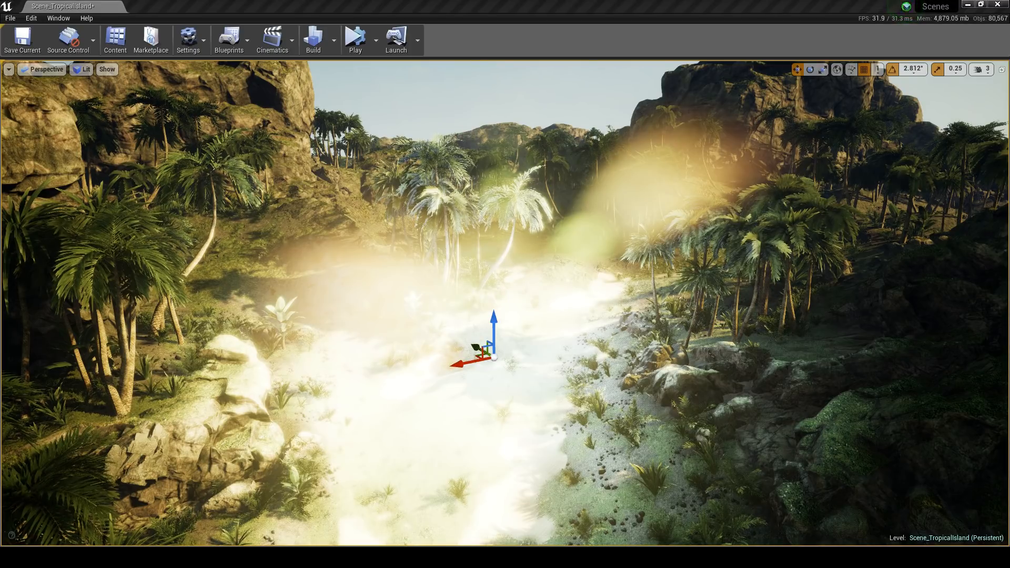
# Enlarge the new probe's light radius and examine its effect on the surrounding island from above.
pyautogui.press('Return')
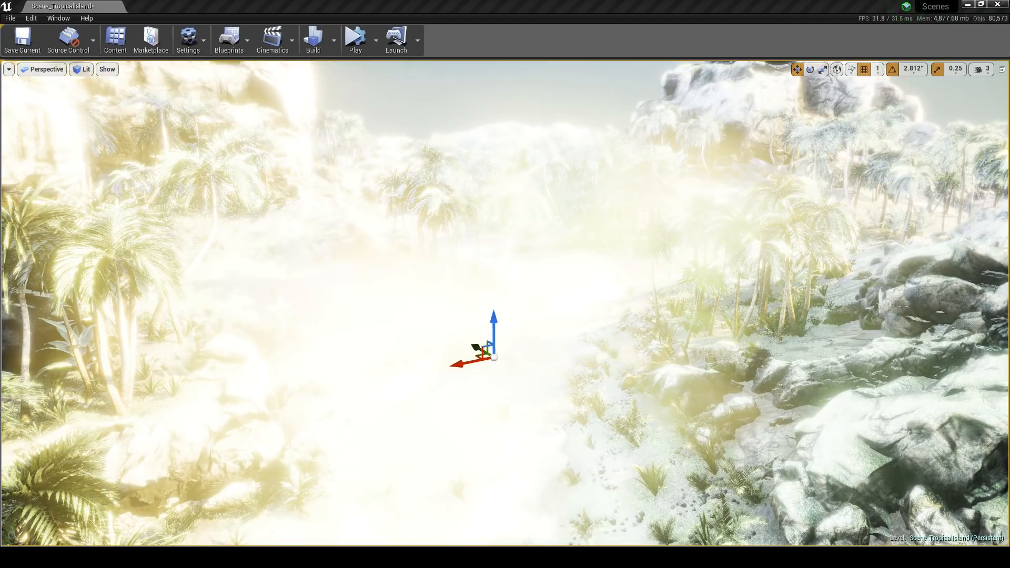
pyautogui.moveTo(796, 211); pyautogui.dragTo(337, 205, button='right')
pyautogui.hotkey('ctrl', 'z')
pyautogui.press('w')
pyautogui.press('s')
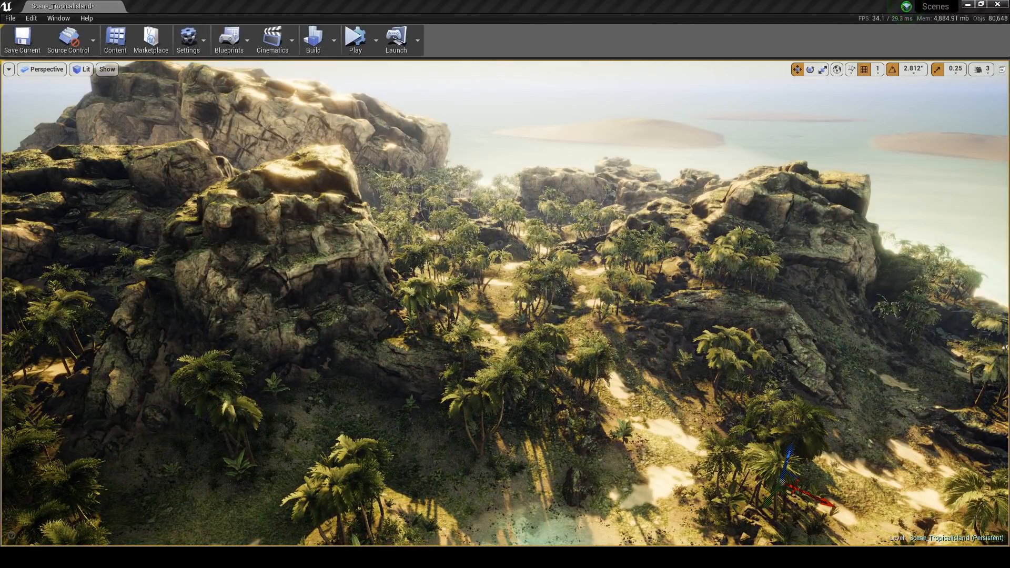
pyautogui.press('s')
pyautogui.moveTo(337, 205); pyautogui.dragTo(258, 211, button='right')
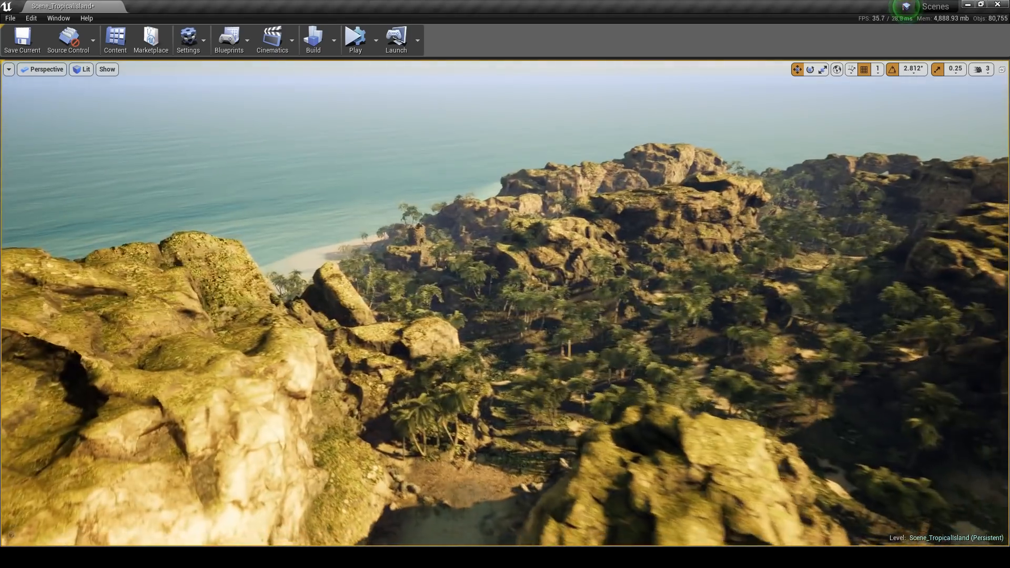
# Delete the enlarged light probe from the palm valley.
pyautogui.press('d')
pyautogui.moveTo(505, 303); pyautogui.dragTo(650, 342, button='right')
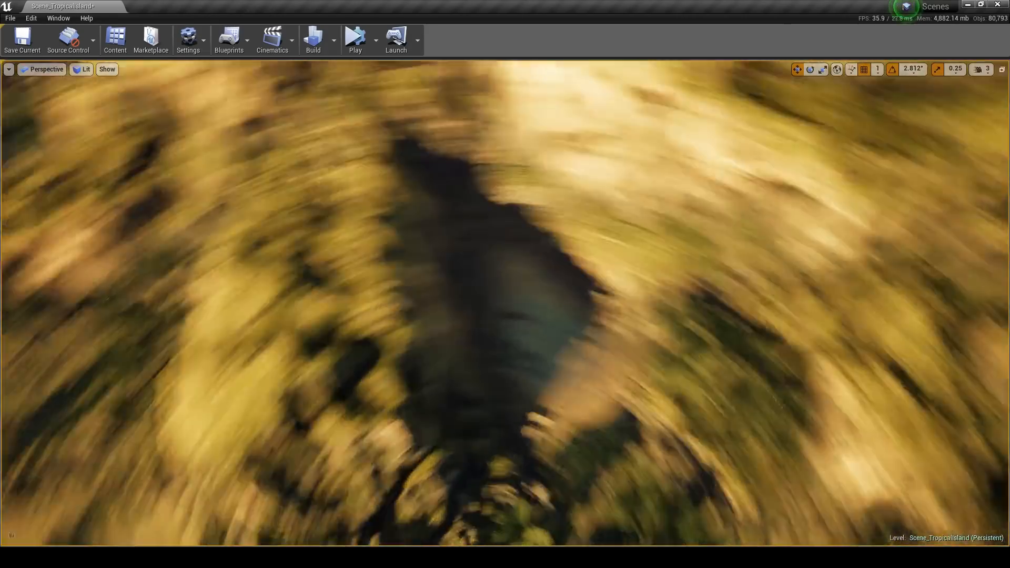
pyautogui.press('Delete')
pyautogui.click(559, 329)
# Examine the island's lighting without the large probe, from the overview of the rocks down to the blue pool.
pyautogui.moveTo(559, 329); pyautogui.dragTo(413, 284, button='right')
pyautogui.moveTo(533, 310); pyautogui.dragTo(532, 287, button='right')
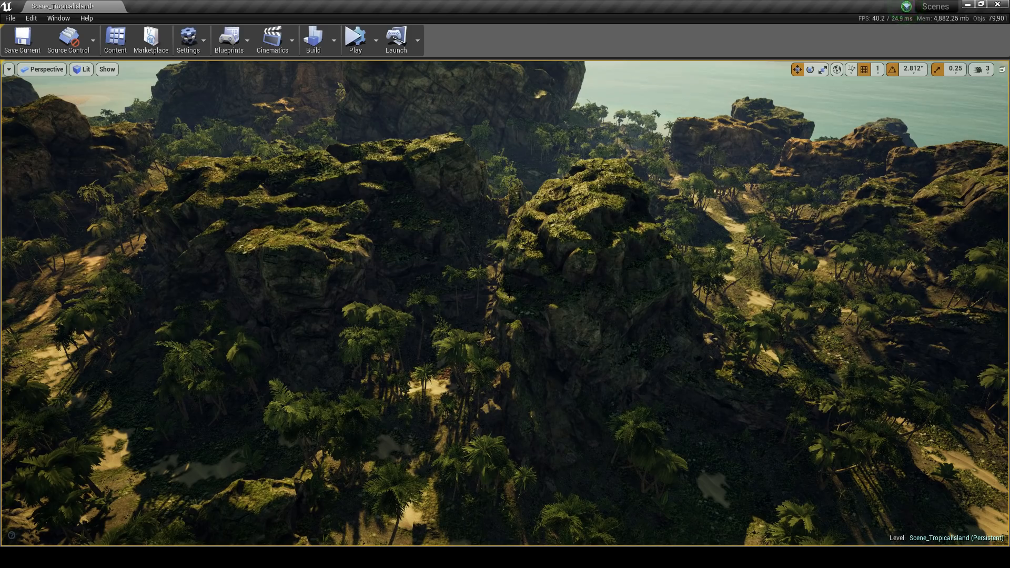
pyautogui.press('s')
pyautogui.moveTo(513, 296)
pyautogui.mouseDown(button='right')
pyautogui.moveTo(504, 273)
pyautogui.moveTo(511, 286)
pyautogui.mouseUp(button='right')
pyautogui.press('d')
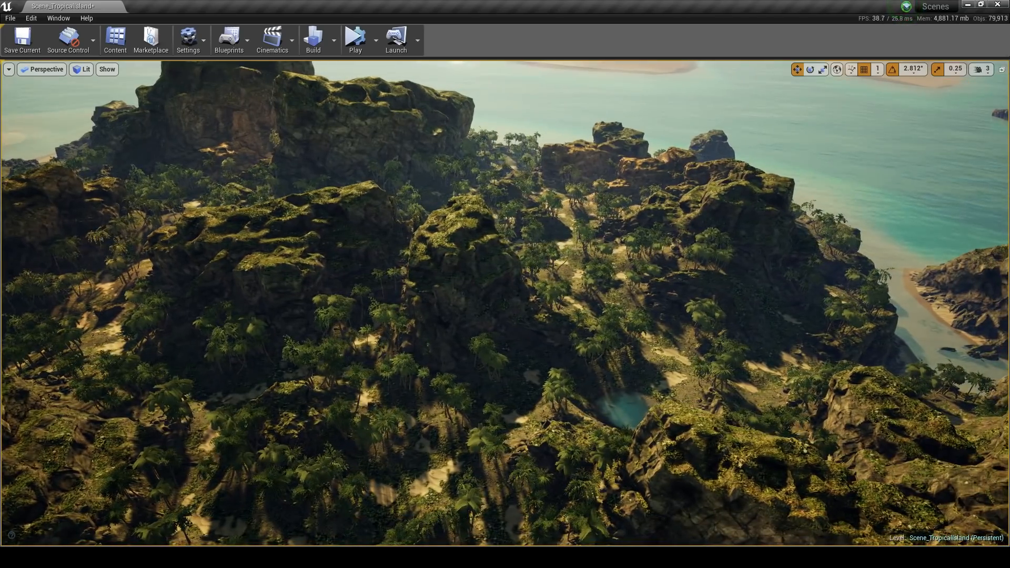
pyautogui.press('a')
pyautogui.moveTo(379, 254); pyautogui.dragTo(434, 281, button='right')
pyautogui.press('w')
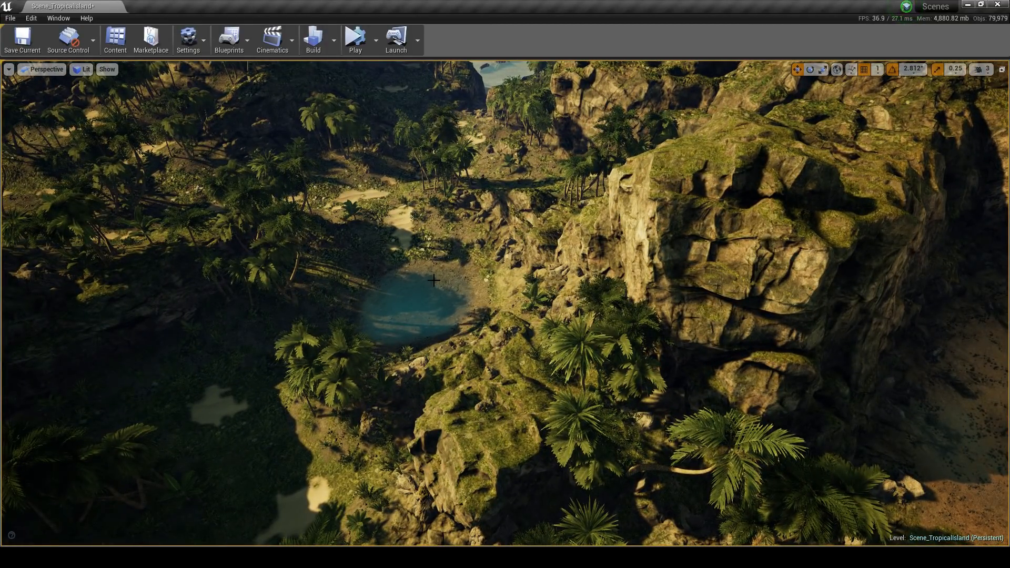
# Examine the lighting of the whole island from high above the blue pool and surrounding rocks.
pyautogui.press('s')
pyautogui.moveTo(434, 280); pyautogui.dragTo(433, 274, button='right')
pyautogui.press('d')
pyautogui.press('s')
pyautogui.press('w')
pyautogui.press('d')
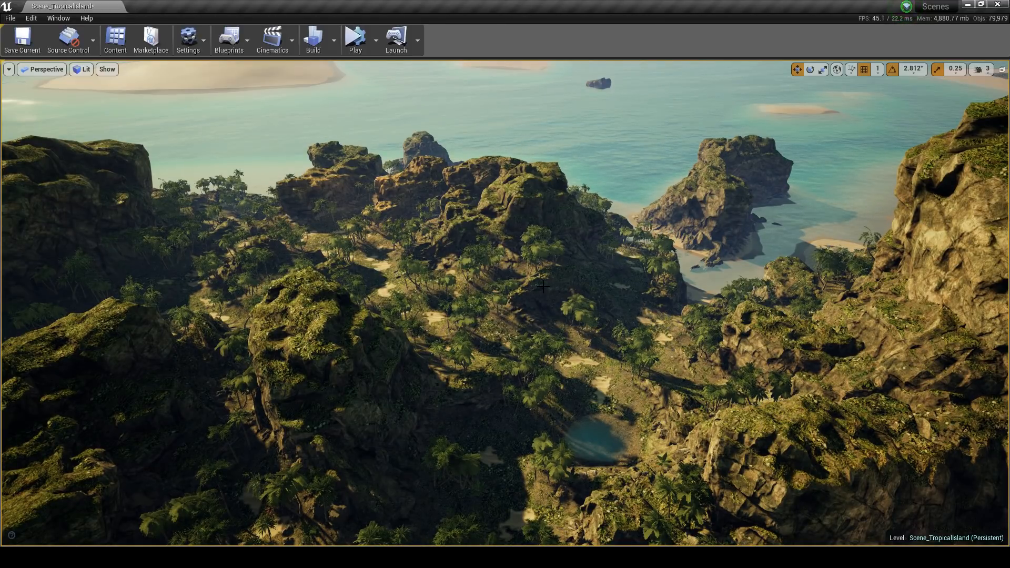
pyautogui.moveTo(543, 287); pyautogui.dragTo(556, 322, button='right')
# Examine the shading at ground level from the blue pool through the palm valley to the grassy clearing.
pyautogui.press('w')
pyautogui.press('w')
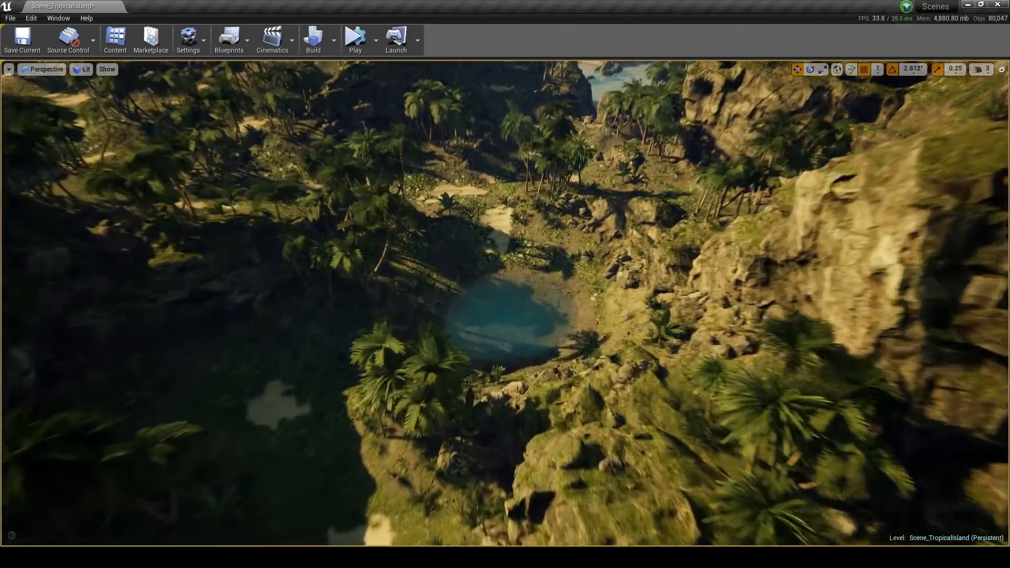
pyautogui.press('w')
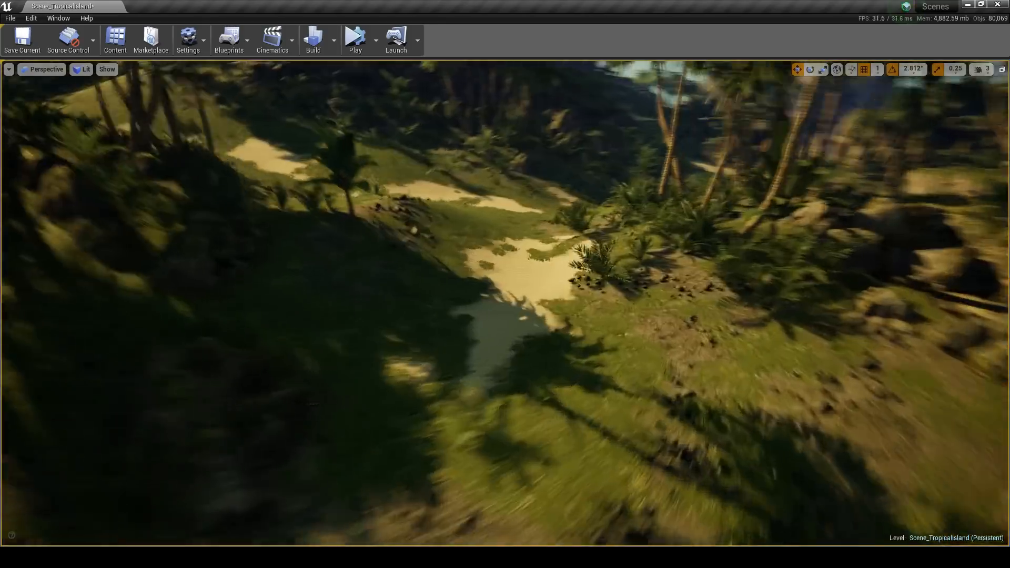
pyautogui.press('w')
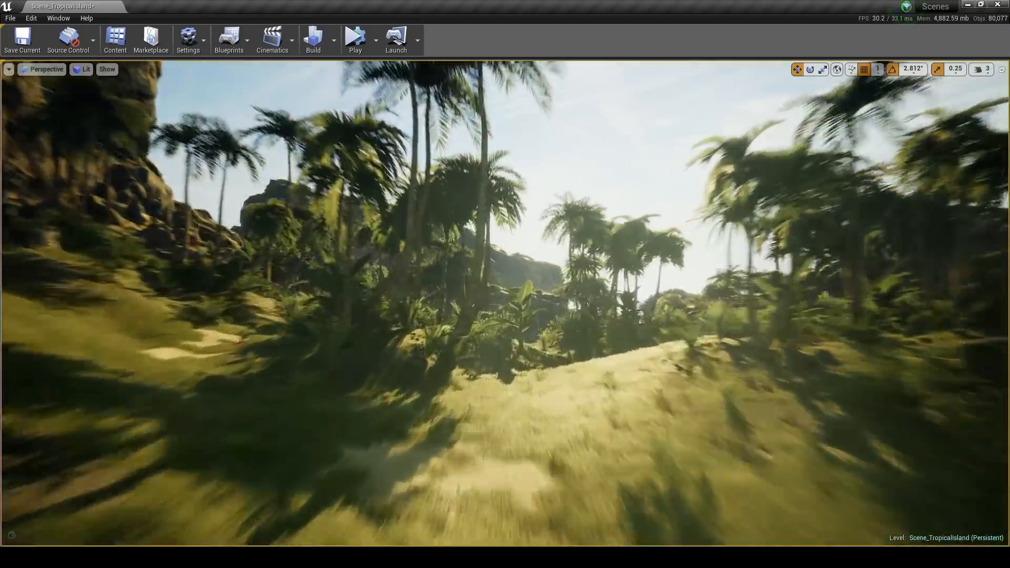
pyautogui.press('w')
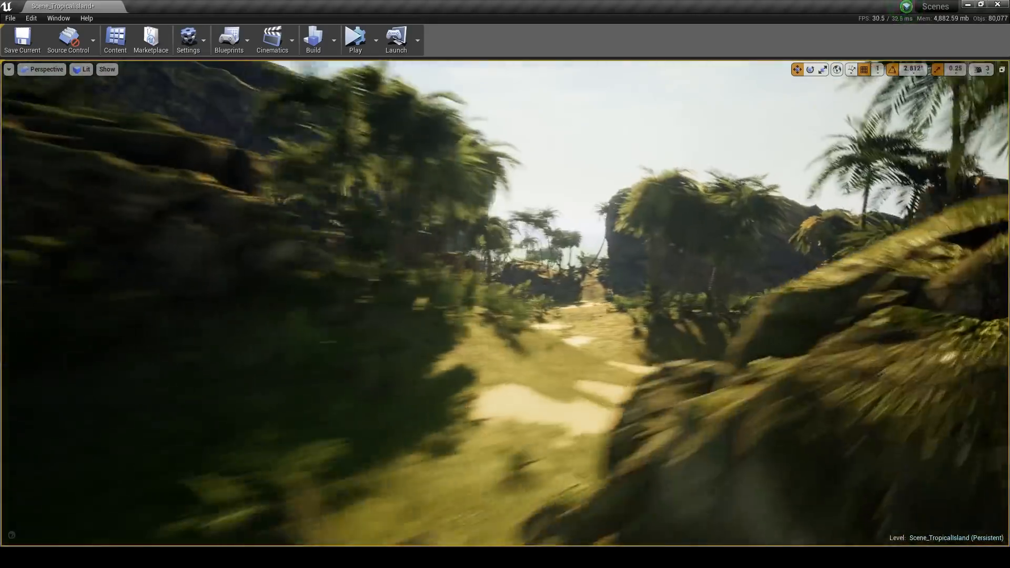
pyautogui.press('a')
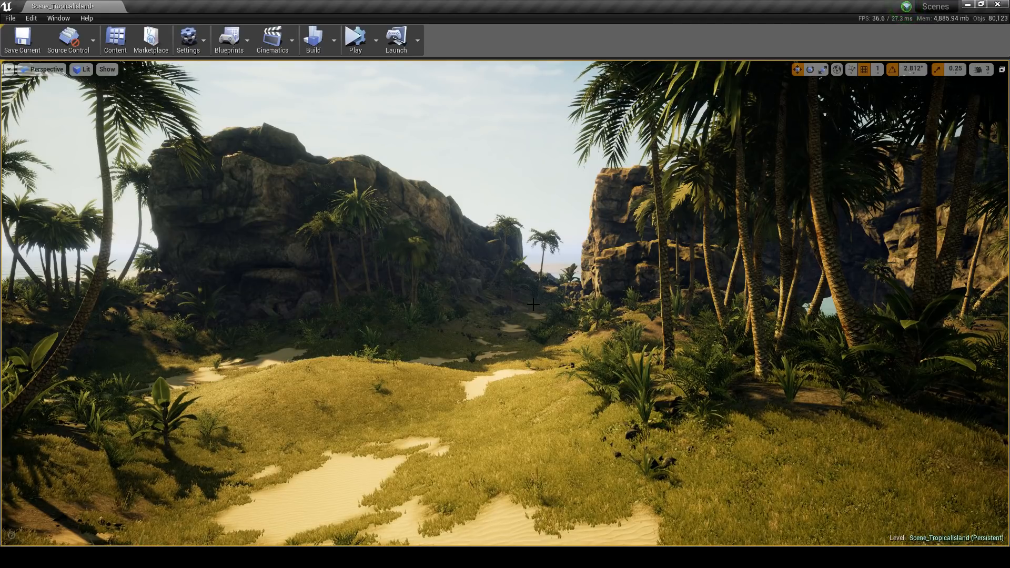
pyautogui.press('w')
pyautogui.moveTo(534, 304); pyautogui.dragTo(642, 262, button='right')
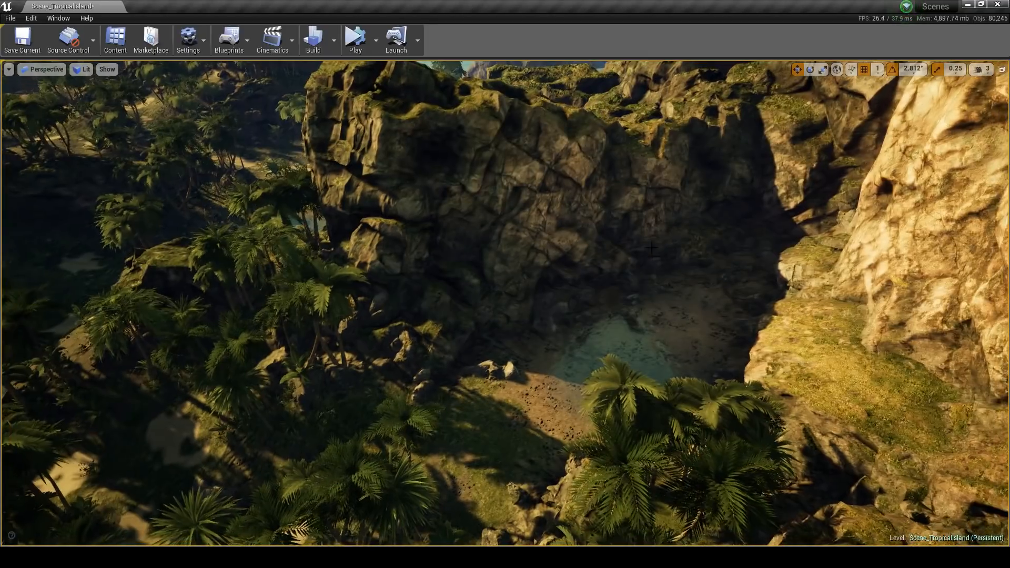
# Try to add an extra light probe on the palm-covered rocks beside the blue pool.
pyautogui.click(731, 204)
pyautogui.moveTo(731, 204); pyautogui.dragTo(132, 242)
pyautogui.press('s')
pyautogui.press('a')
pyautogui.moveTo(363, 167); pyautogui.dragTo(311, 153, button='right')
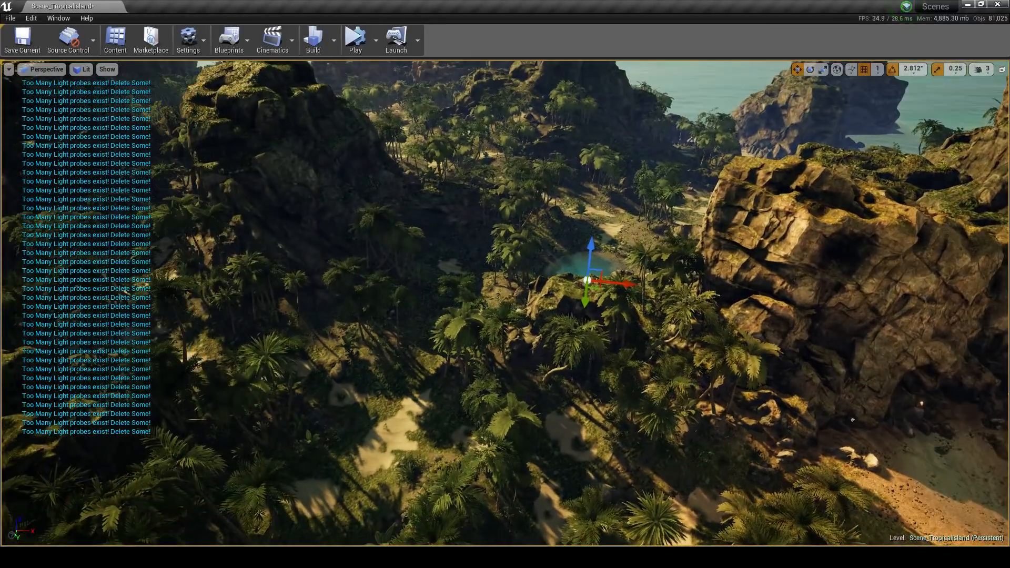
# Delete the extra light probe beside the blue pool despite its reference in Light_ProbeController.
pyautogui.press('Delete')
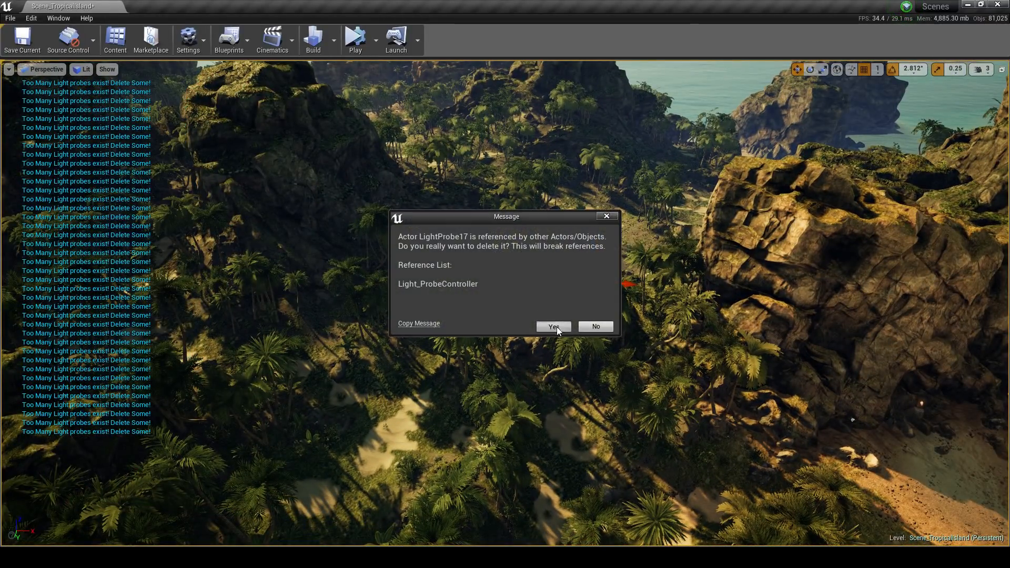
pyautogui.click(554, 327)
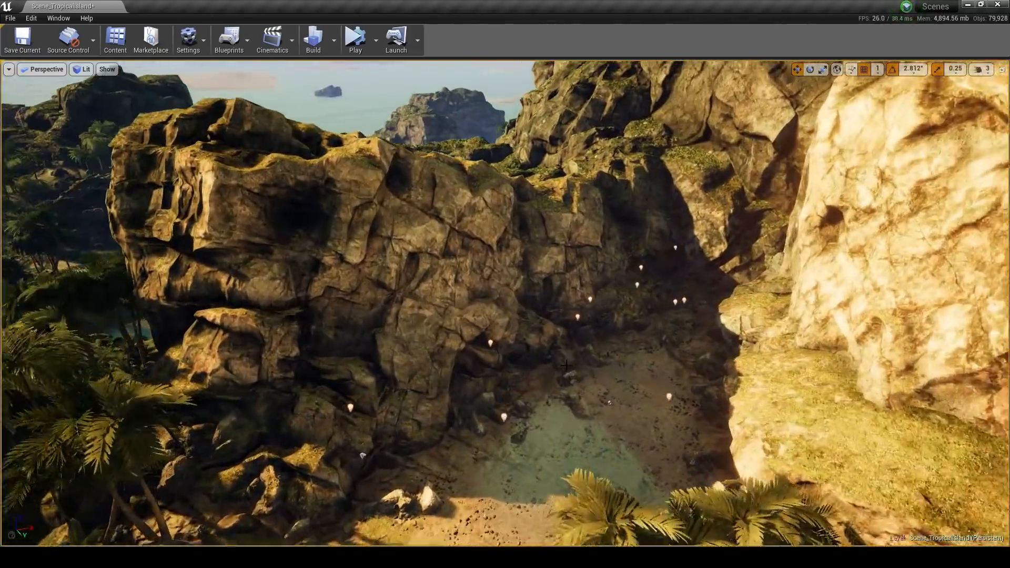
pyautogui.moveTo(566, 366); pyautogui.dragTo(591, 354, button='right')
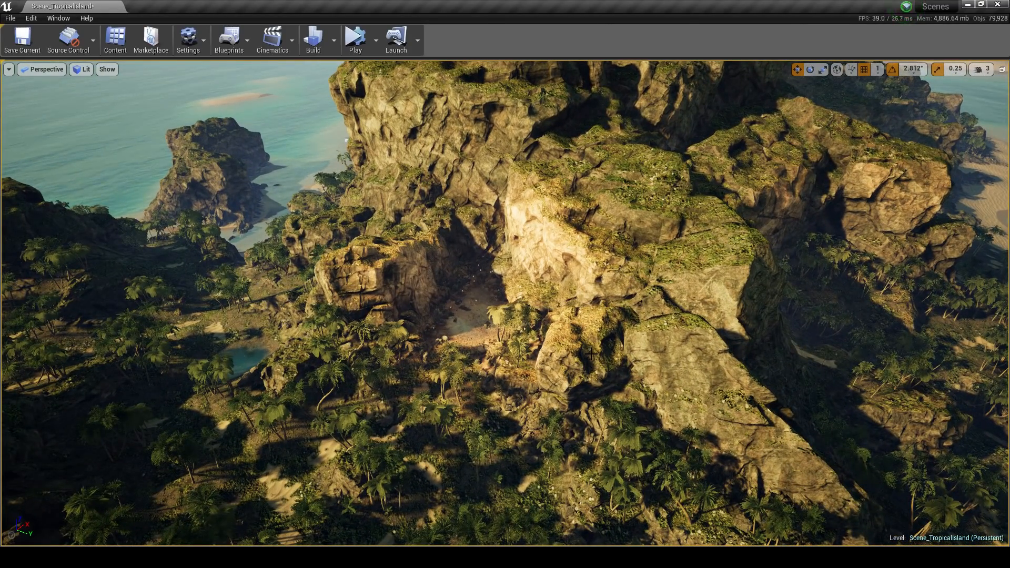
pyautogui.moveTo(591, 354); pyautogui.dragTo(557, 350, button='right')
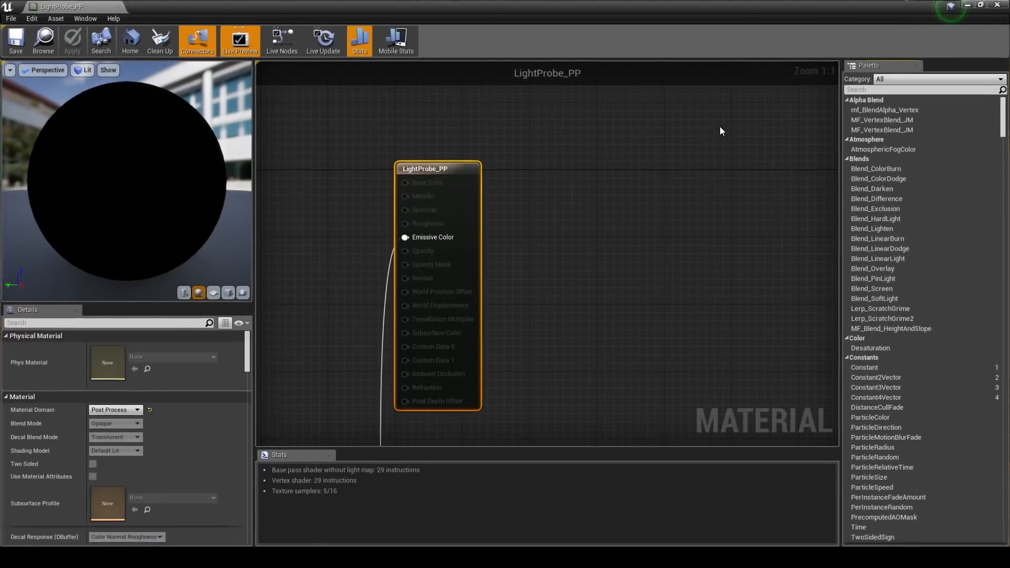
# Inspect the Light Brightness 16 parameter node in the LightProbe_PP post-process material graph.
pyautogui.scroll(-12, 559, 218)
pyautogui.moveTo(559, 218); pyautogui.dragTo(778, 0, button='right')
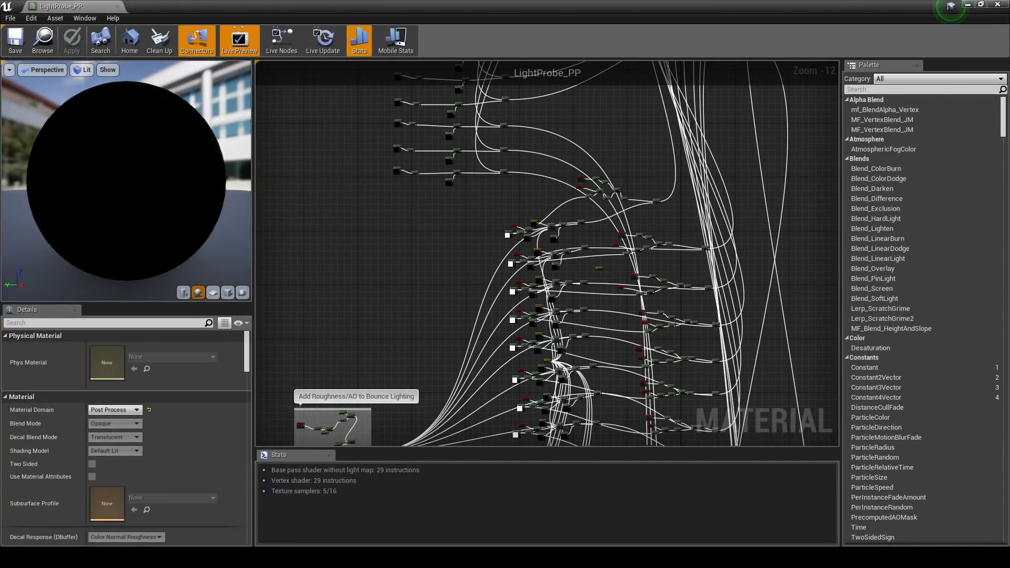
pyautogui.scroll(11, 433, 186)
pyautogui.click(531, 194)
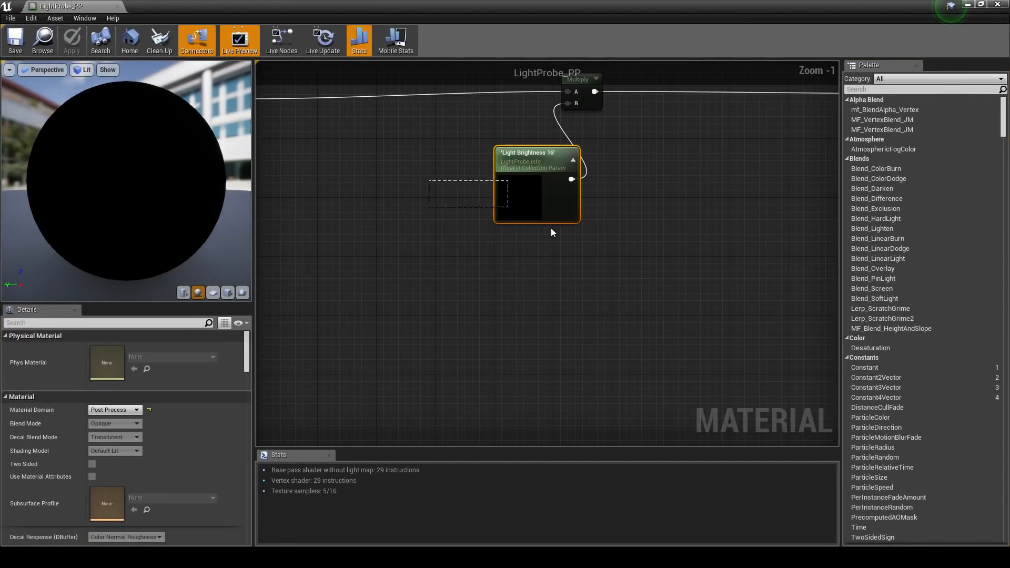
# Examine the repeated per-probe node chains throughout the LightProbe_PP graph and close the material.
pyautogui.scroll(-11, 587, 312)
pyautogui.moveTo(579, 312); pyautogui.dragTo(448, 0, button='right')
pyautogui.moveTo(448, 152); pyautogui.dragTo(421, 253, button='right')
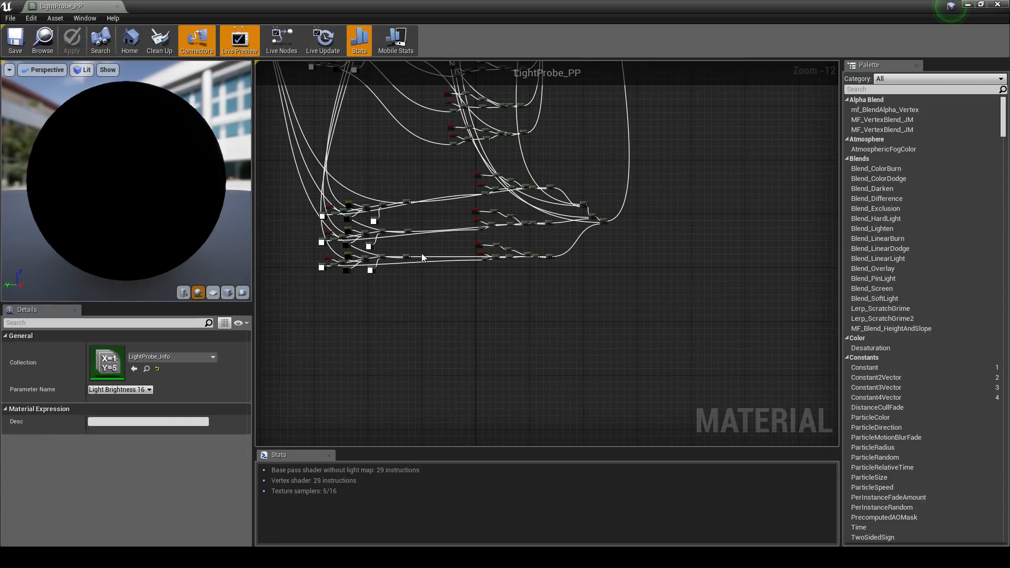
pyautogui.moveTo(638, 108); pyautogui.dragTo(460, 253, button='right')
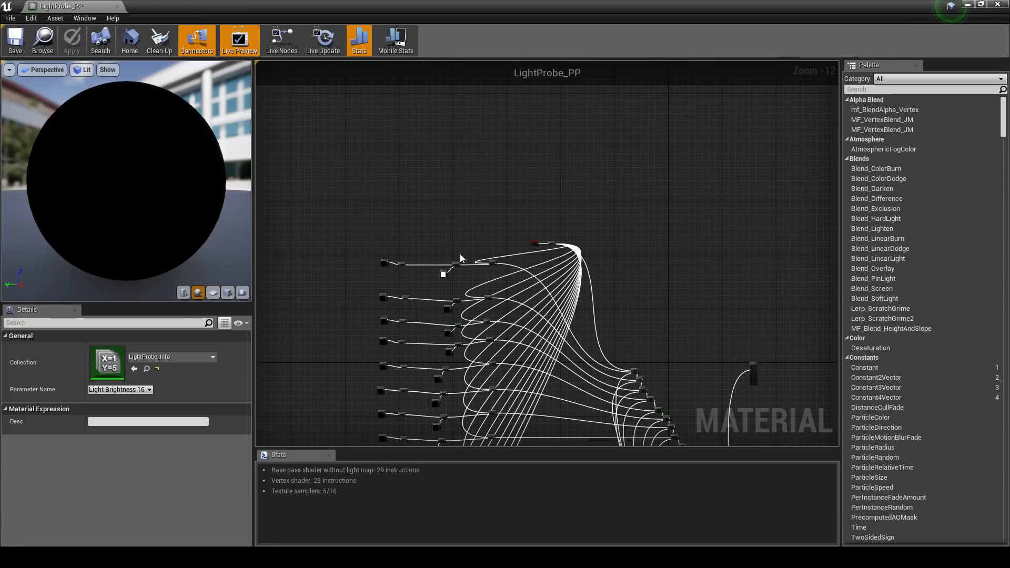
pyautogui.scroll(10, 535, 257)
pyautogui.scroll(-10, 695, 275)
pyautogui.moveTo(695, 275); pyautogui.dragTo(377, 110, button='right')
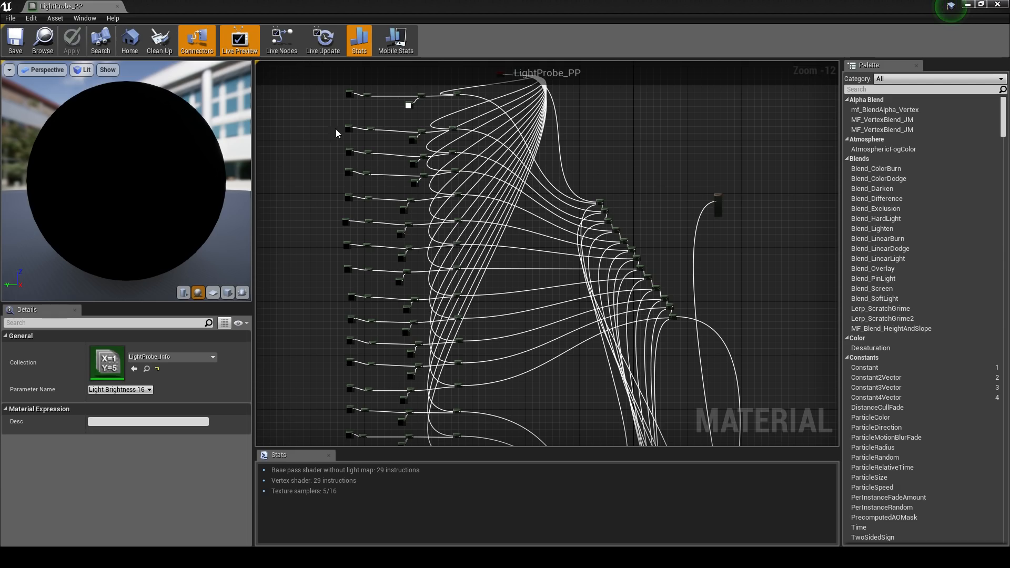
pyautogui.click(118, 6)
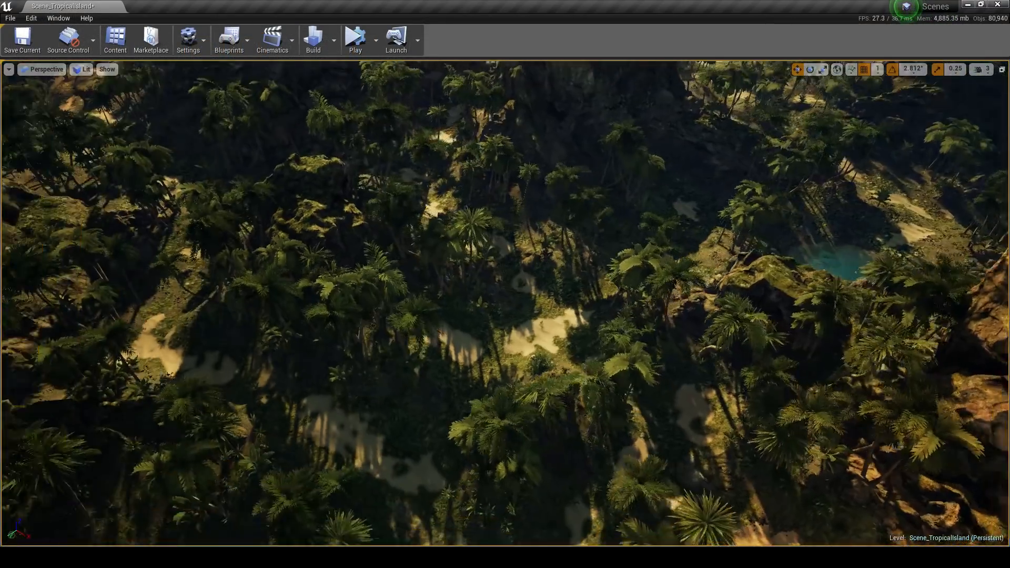
# Examine the island's lighting from above, from the shaded palm valley to the probe-lit canyon cliffs.
pyautogui.moveTo(505, 303); pyautogui.dragTo(589, 252, button='right')
pyautogui.moveTo(380, 239); pyautogui.dragTo(375, 268, button='right')
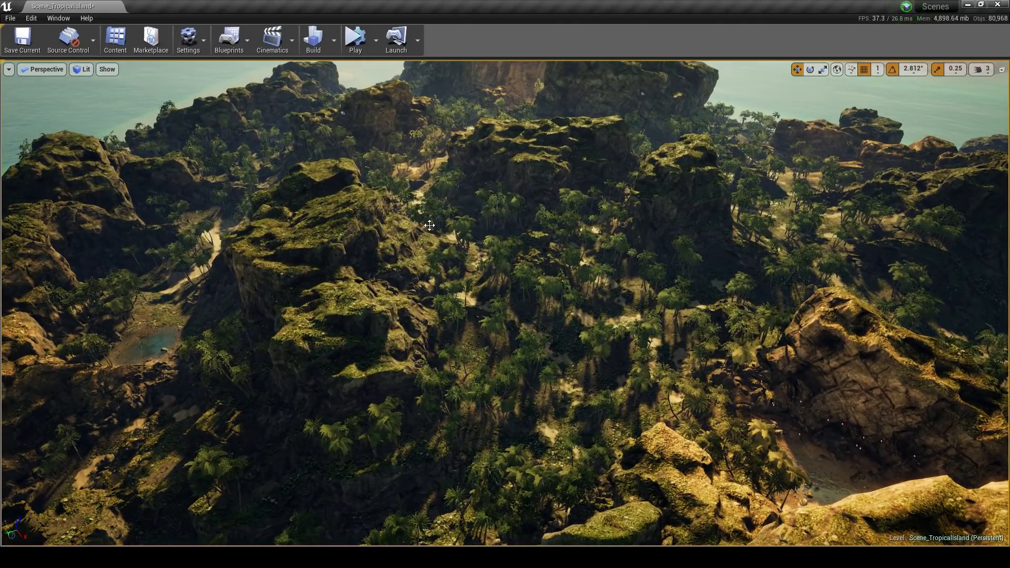
pyautogui.moveTo(445, 223); pyautogui.dragTo(461, 224, button='right')
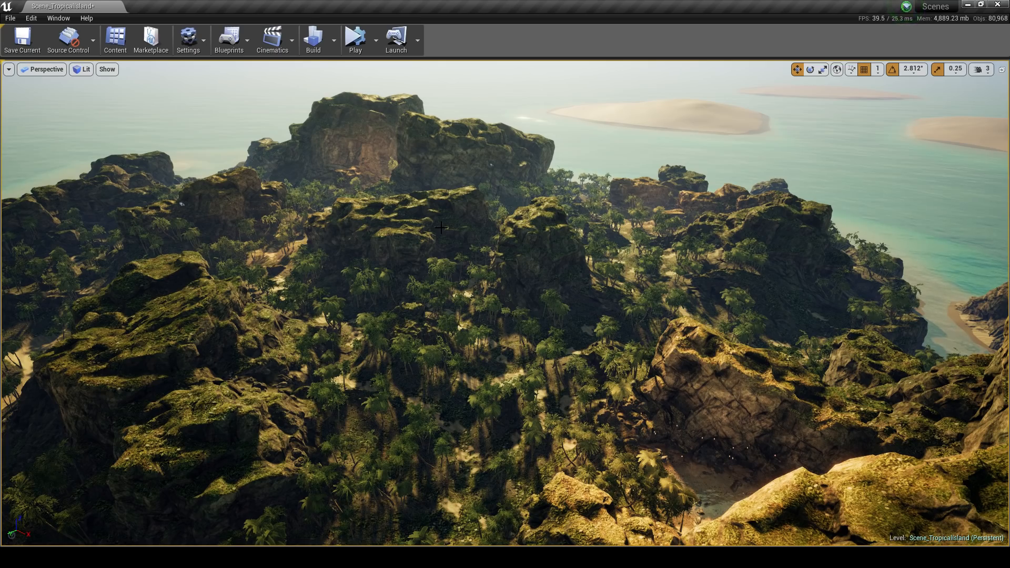
pyautogui.moveTo(605, 261)
pyautogui.mouseDown(button='right')
pyautogui.moveTo(559, 274)
pyautogui.moveTo(605, 261)
pyautogui.mouseUp(button='right')
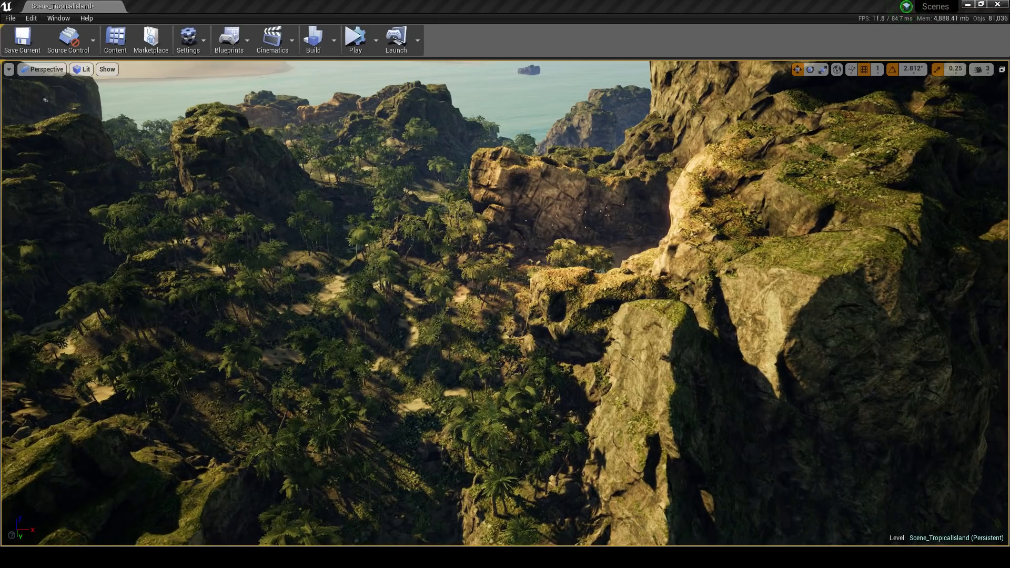